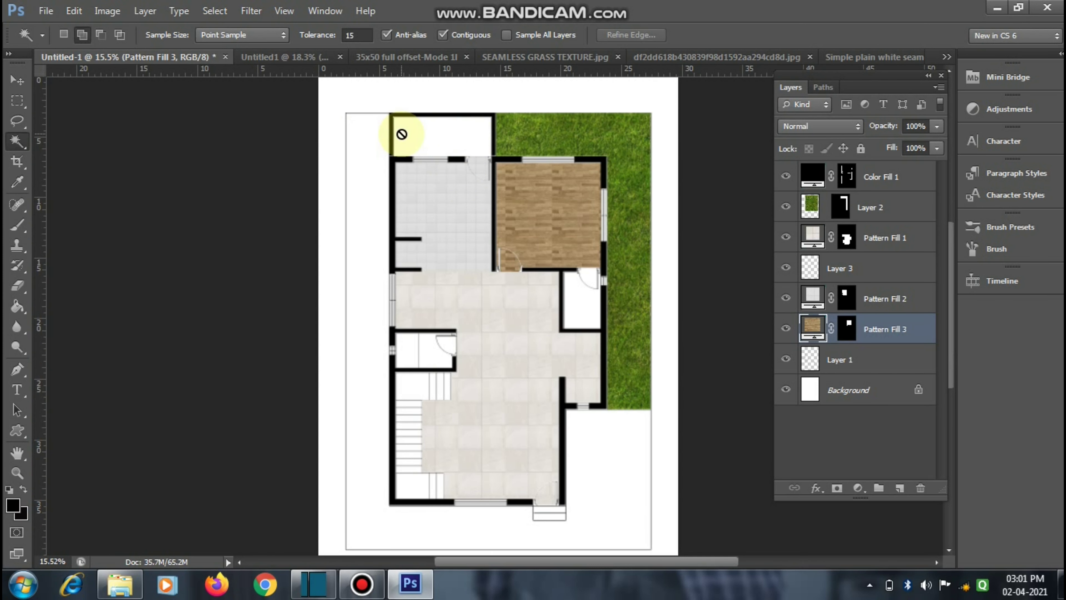
Step: Zoom in and out to inspect the textured floor plan, then make Layer 1 active
scroll(550, 525, "up", 5)
scroll(541, 483, "up", 1)
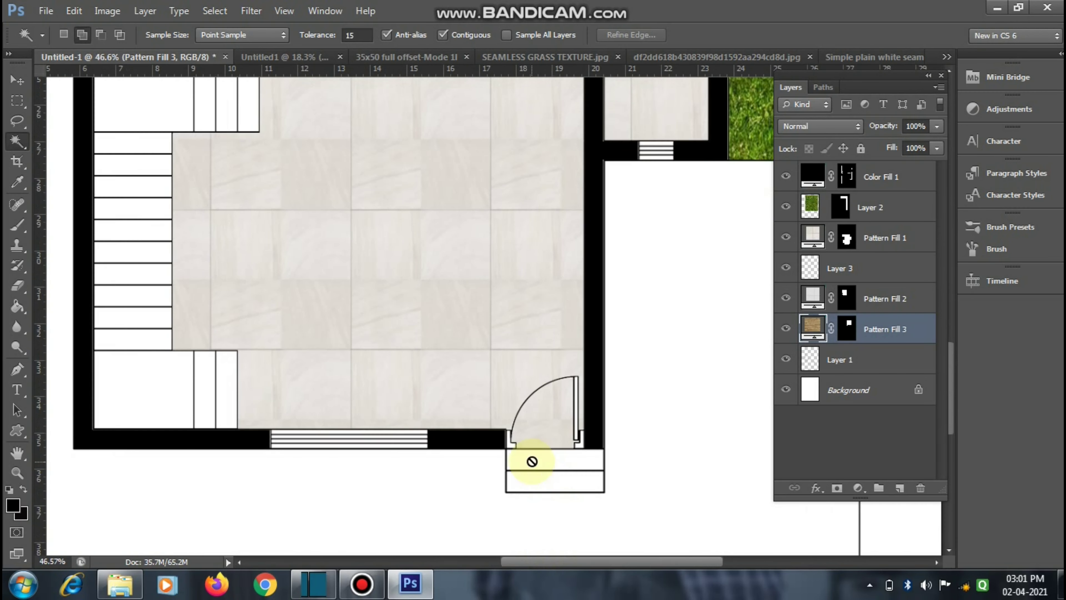
scroll(461, 517, "down", 3)
scroll(402, 528, "down", 3)
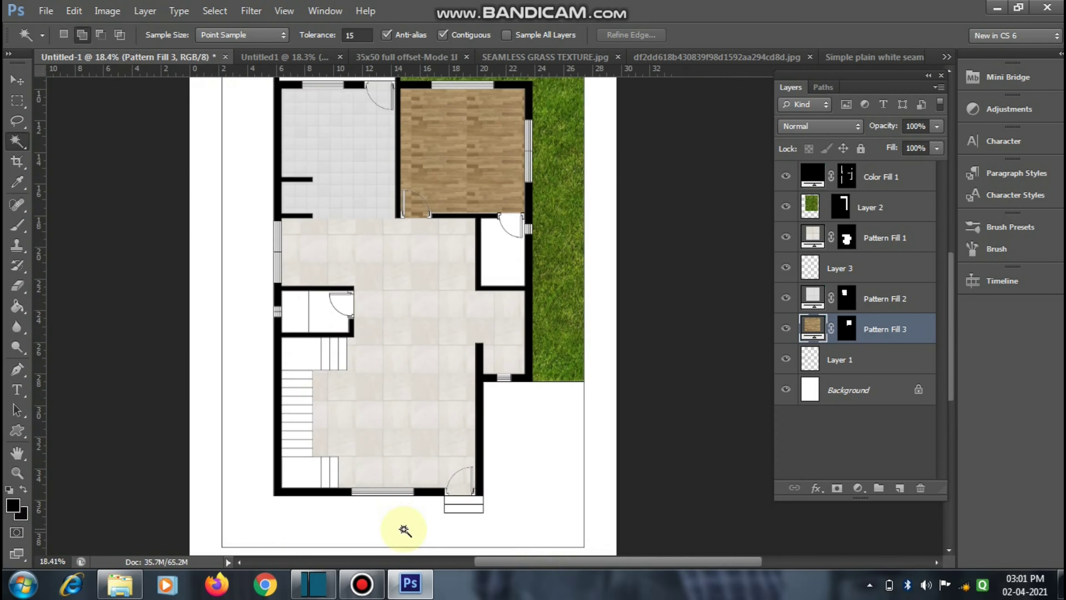
scroll(405, 462, "down", 1)
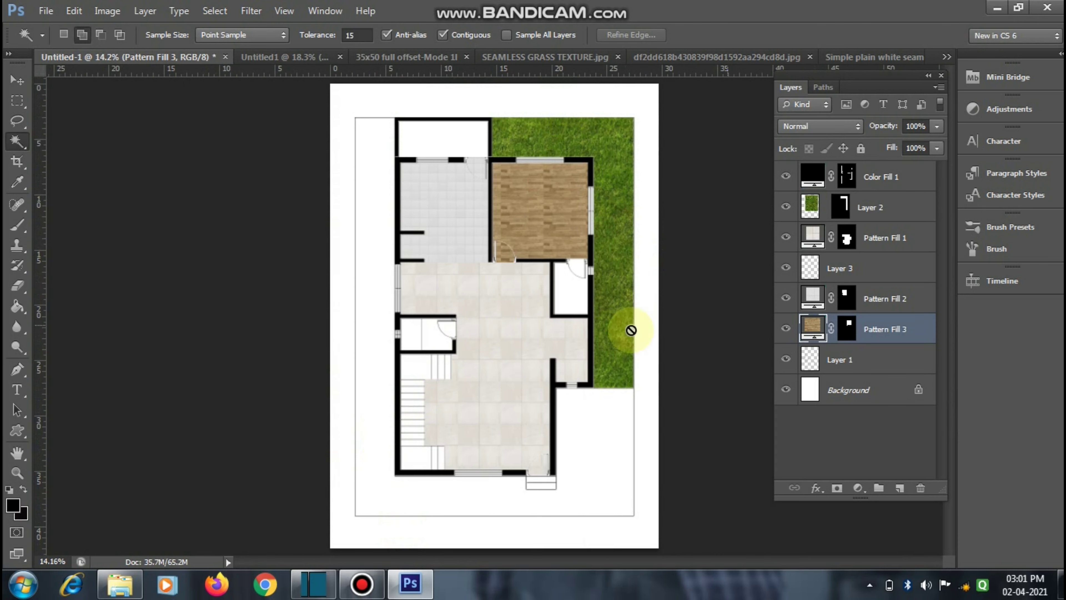
left_click(858, 358)
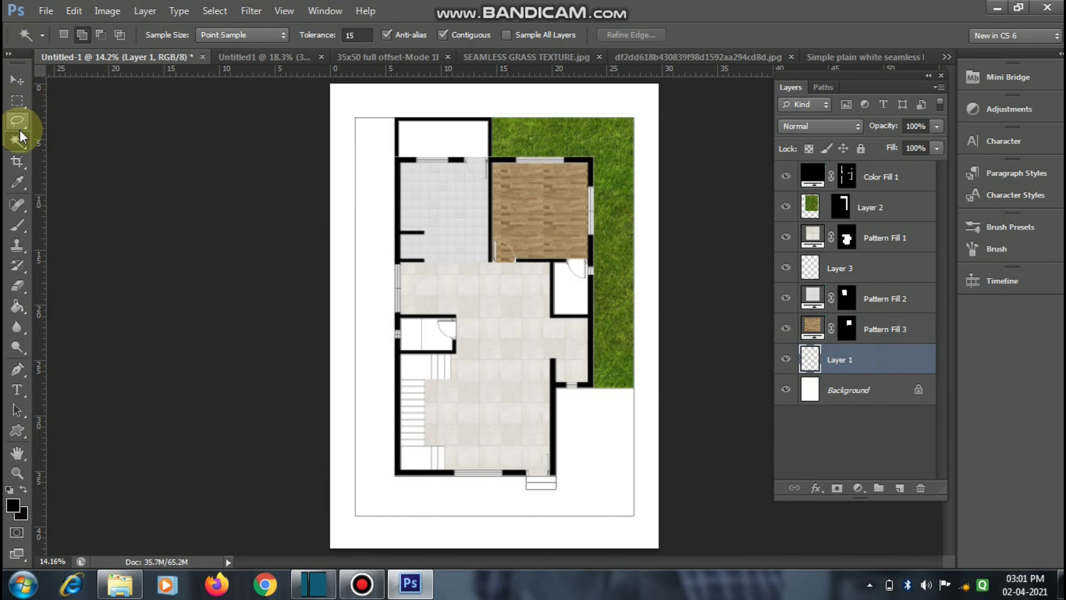
Step: With the Magic Wand, select the white top room and add the small room's white areas
left_click(15, 143)
scroll(429, 133, "up", 2)
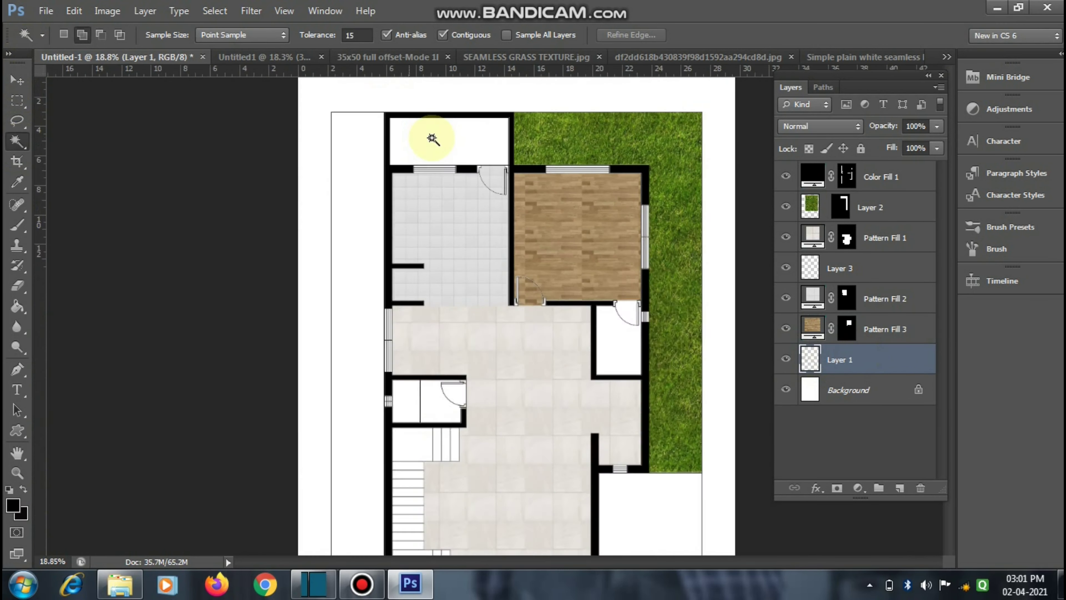
left_click(428, 139)
left_click(399, 419)
left_click(440, 436)
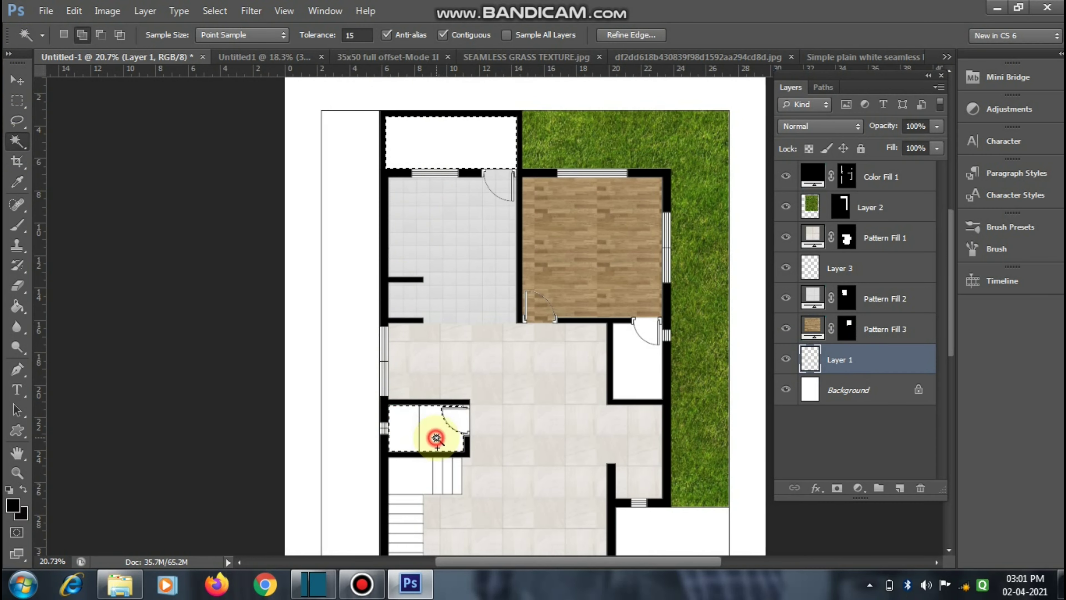
Step: Add the right-hand white room and the entrance step to the selection
scroll(444, 433, "up", 3)
scroll(583, 364, "down", 3)
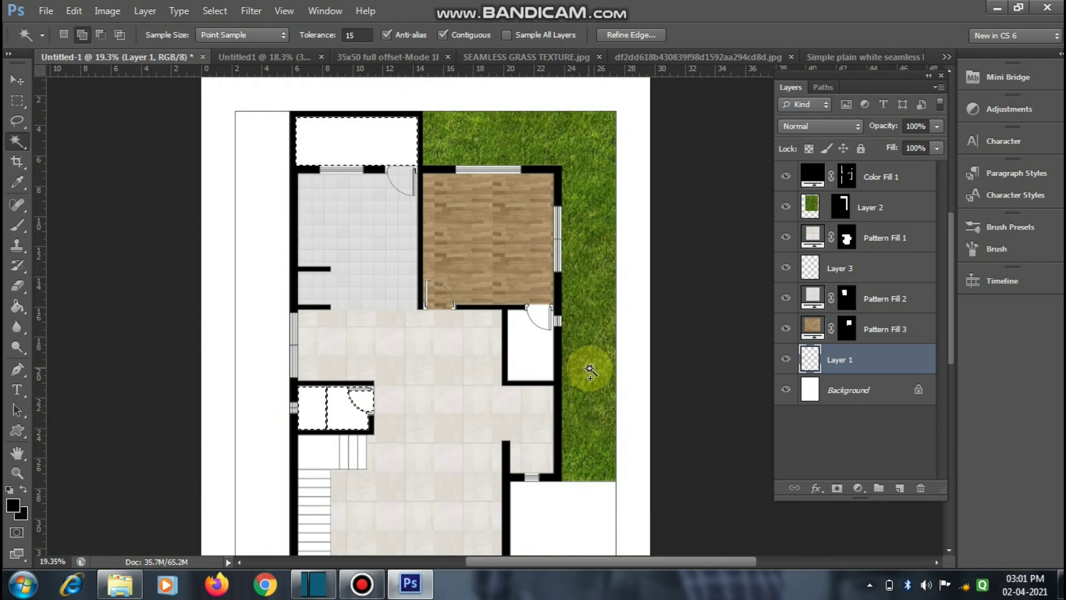
scroll(532, 350, "up", 2)
left_click(529, 345)
scroll(546, 300, "up", 1)
scroll(548, 298, "up", 1)
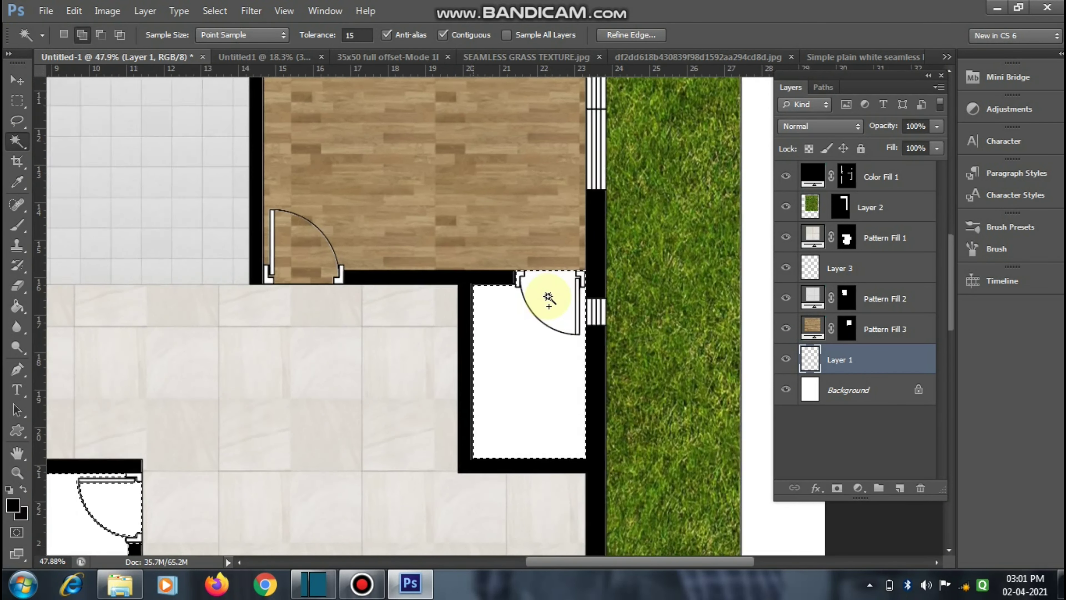
scroll(548, 299, "up", 1)
scroll(549, 298, "up", 1)
scroll(548, 298, "up", 1)
scroll(548, 298, "up", 1)
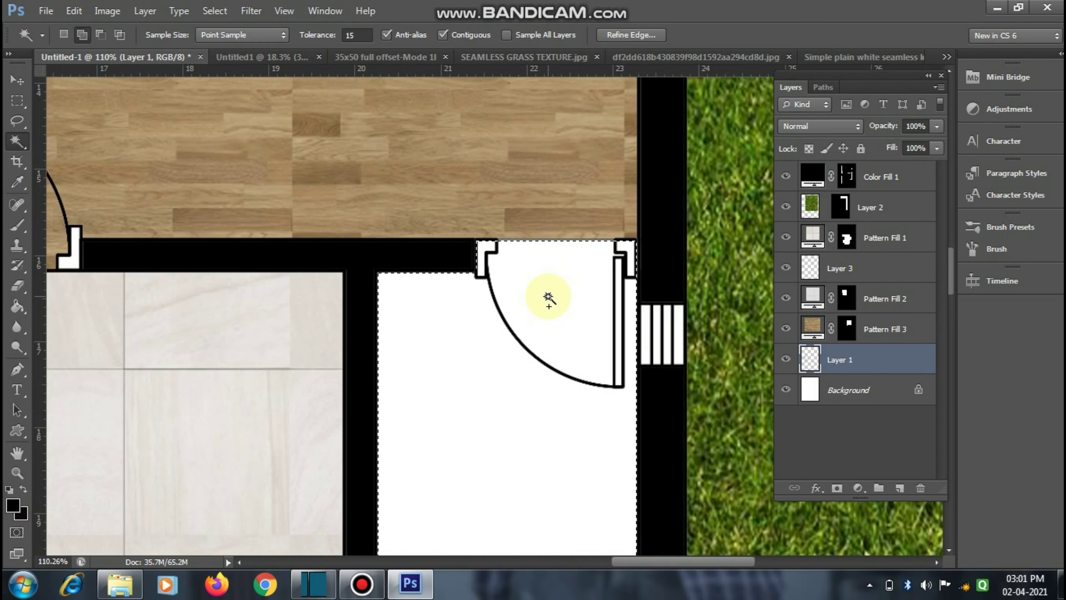
scroll(549, 298, "up", 2)
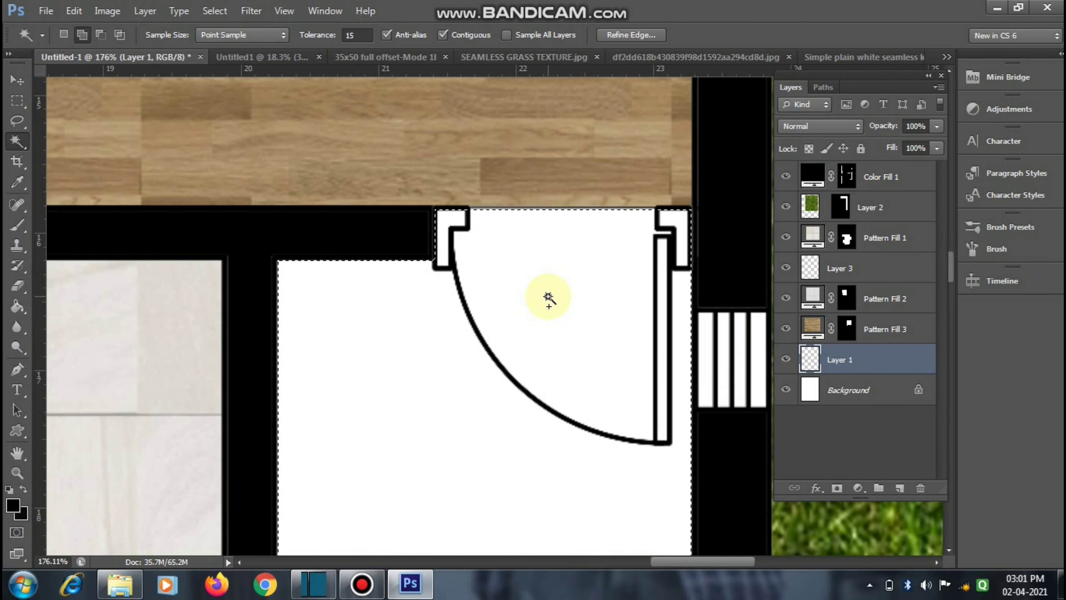
scroll(549, 298, "down", 1)
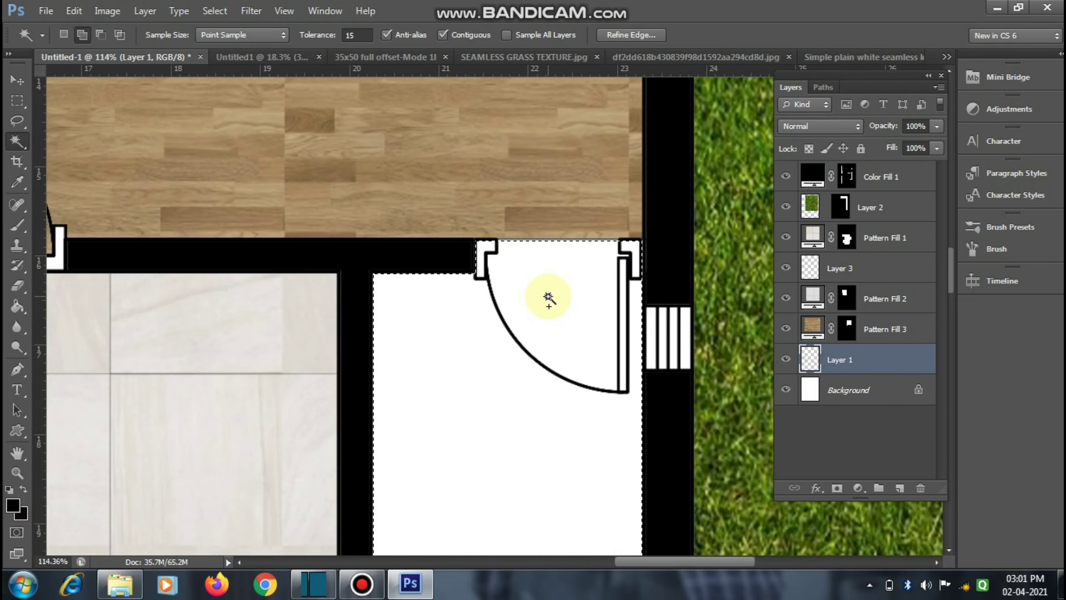
scroll(548, 298, "down", 1)
scroll(549, 298, "down", 2)
scroll(549, 298, "down", 1)
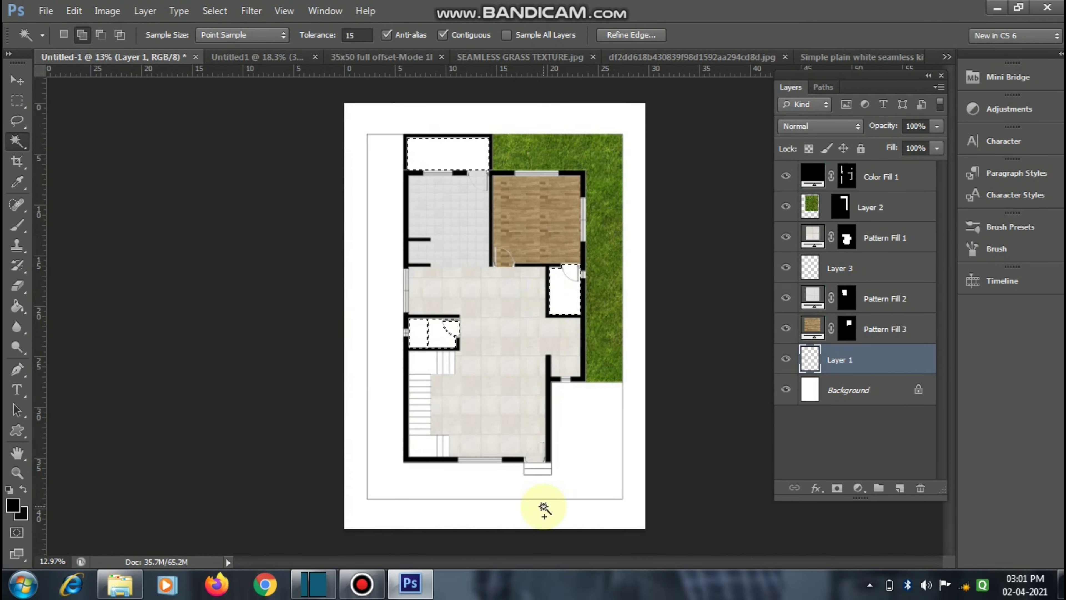
scroll(543, 499, "up", 1)
scroll(542, 495, "up", 2)
left_click(543, 495)
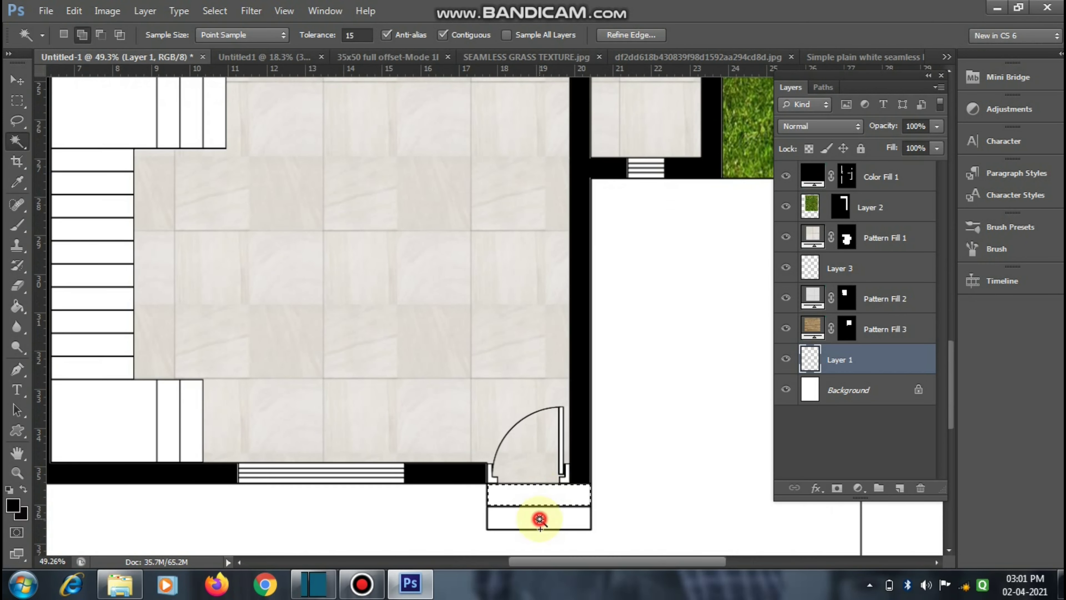
scroll(543, 496, "down", 2)
scroll(529, 531, "down", 1)
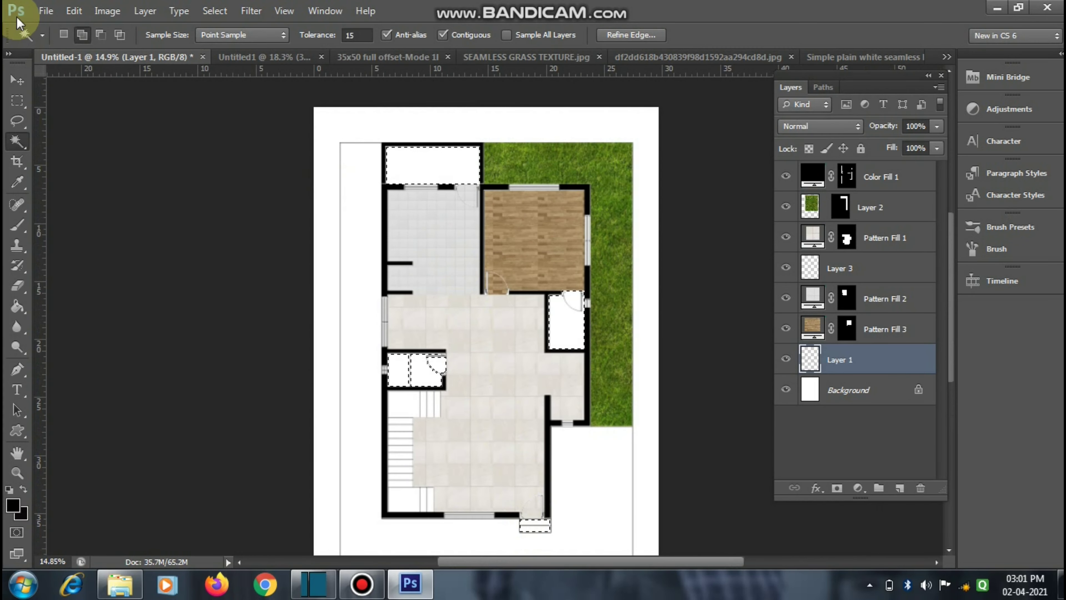
Step: Open the grey stone tile image 2849a2e39158e563e365f2a8200dfc54.jpg from the material folder via Camera Raw
left_click(45, 11)
left_click(61, 42)
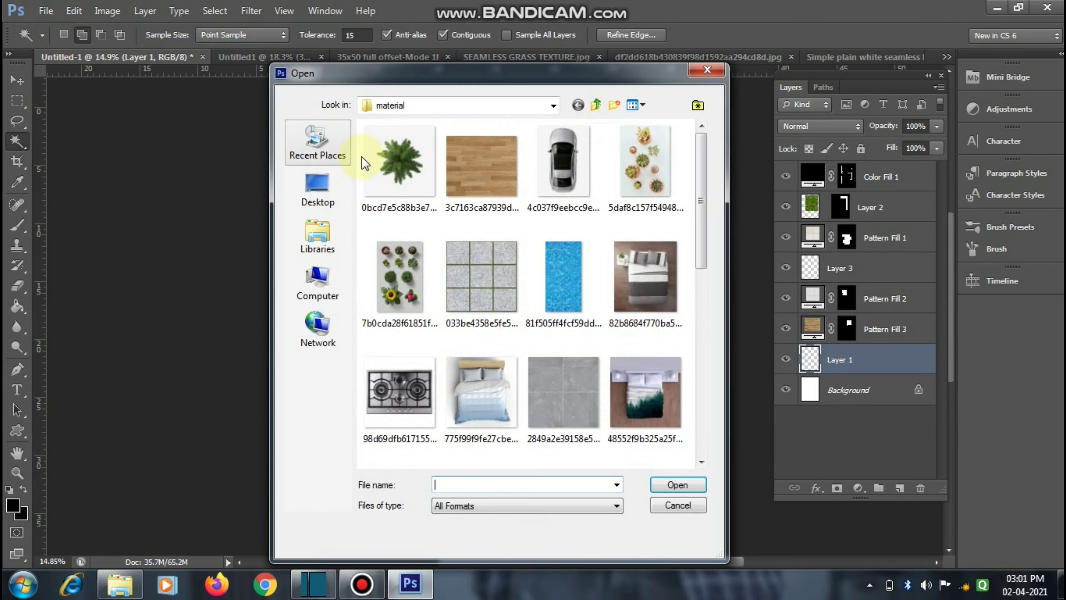
left_click(487, 269)
scroll(487, 271, "down", 3)
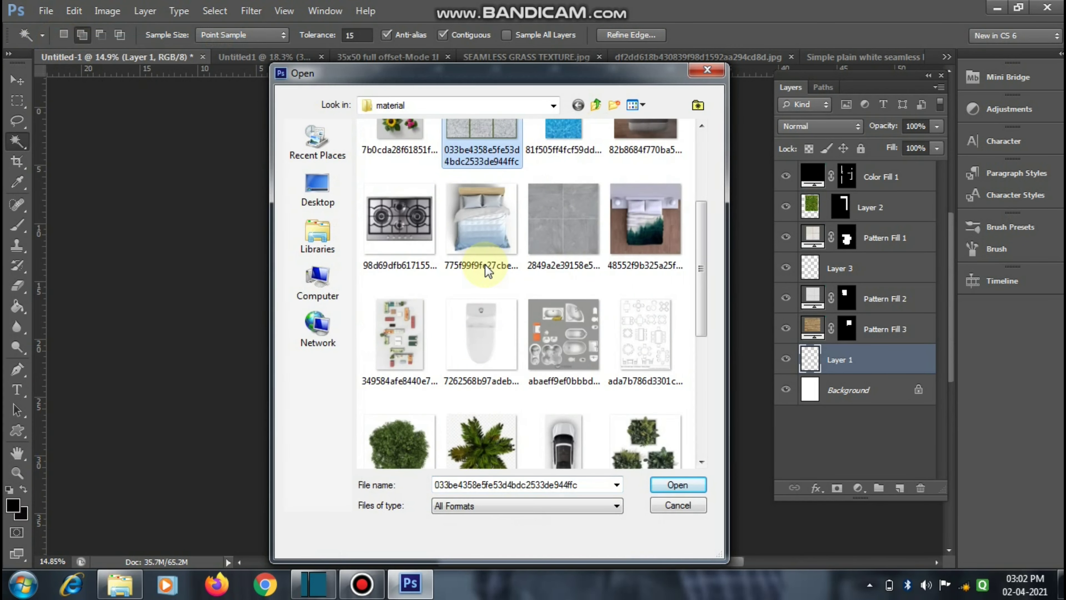
left_click(564, 214)
double_click(561, 228)
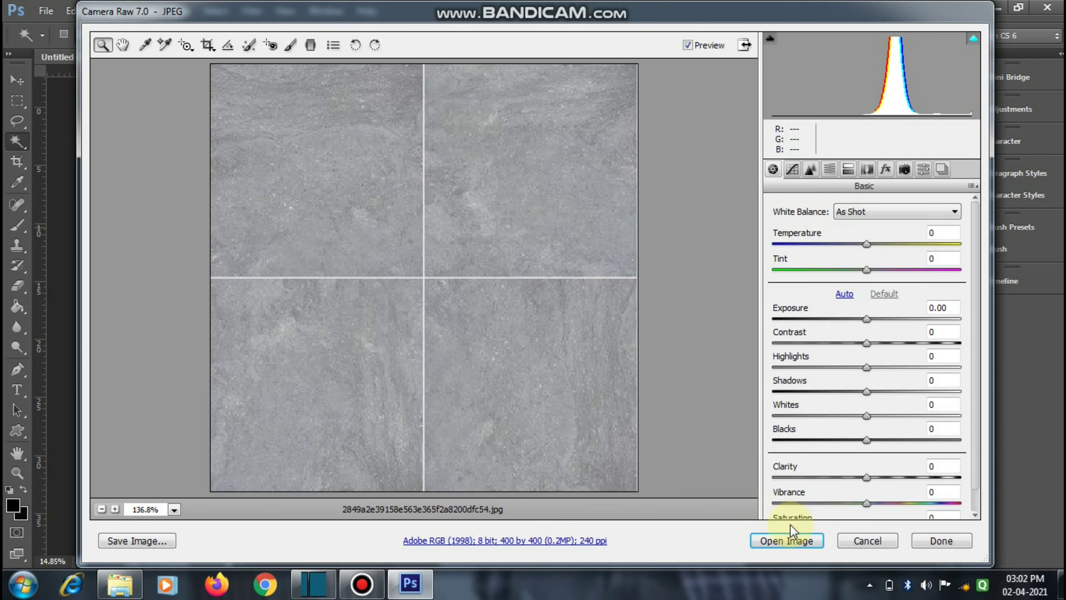
left_click(778, 542)
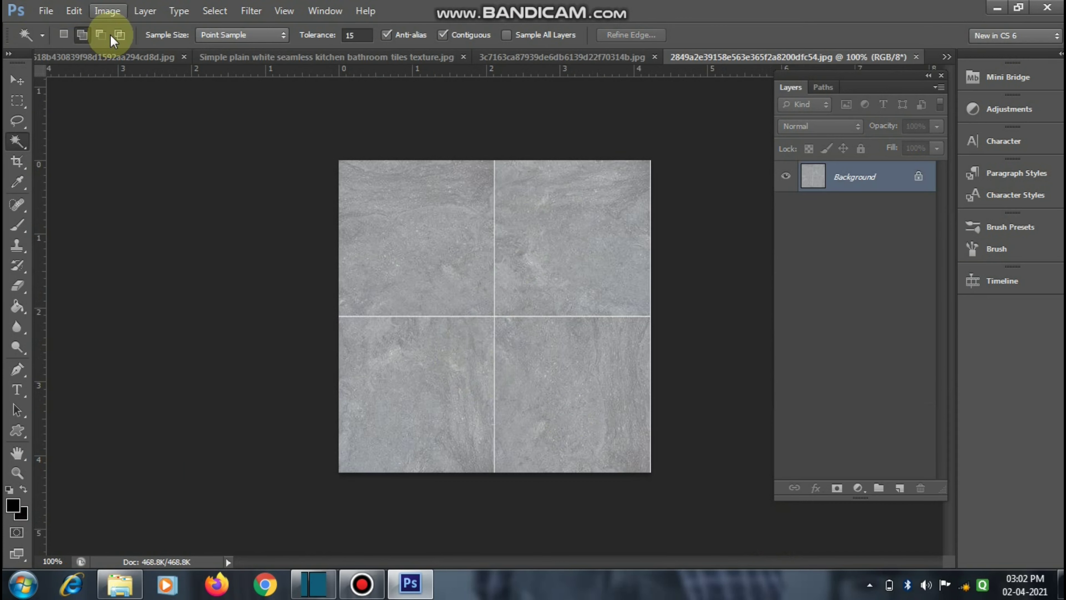
Step: Define the whole grey tile image as a pattern, then return to the Untitled-1 floor plan
key("ctrl+a")
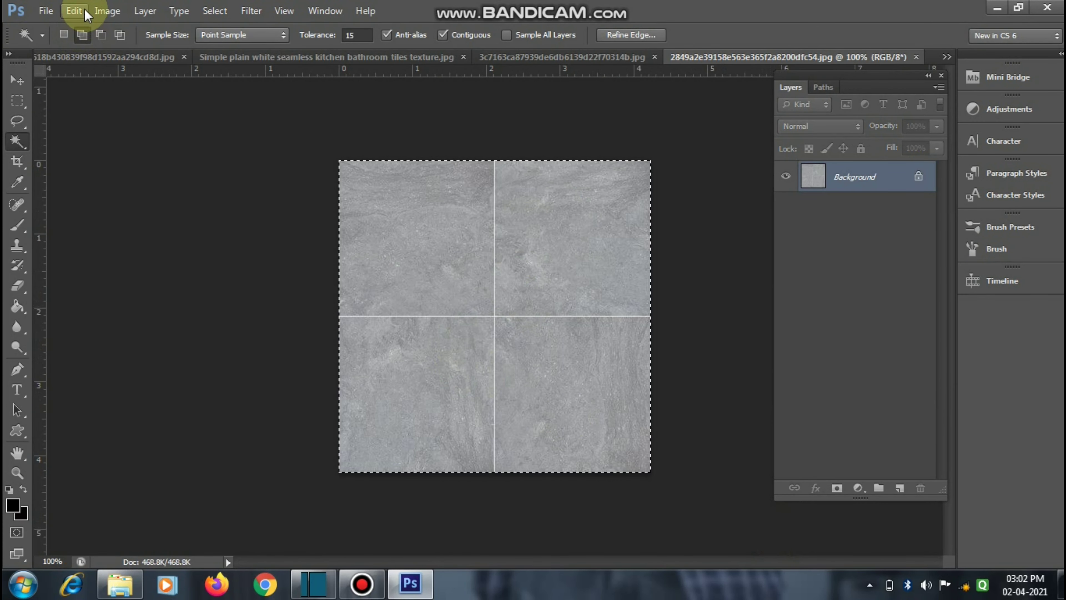
left_click(73, 10)
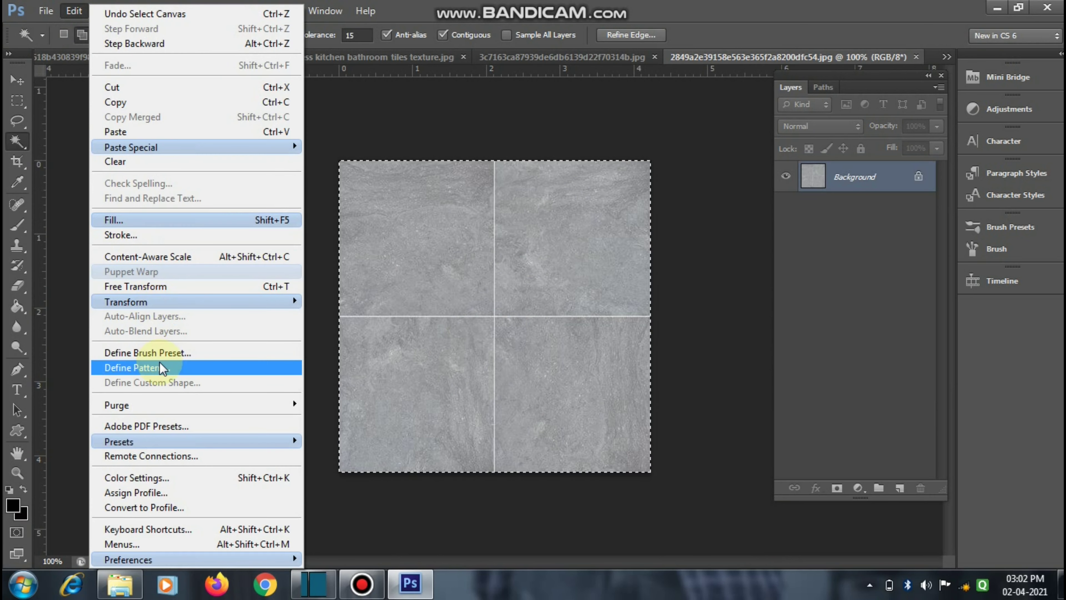
left_click(168, 368)
left_click(700, 201)
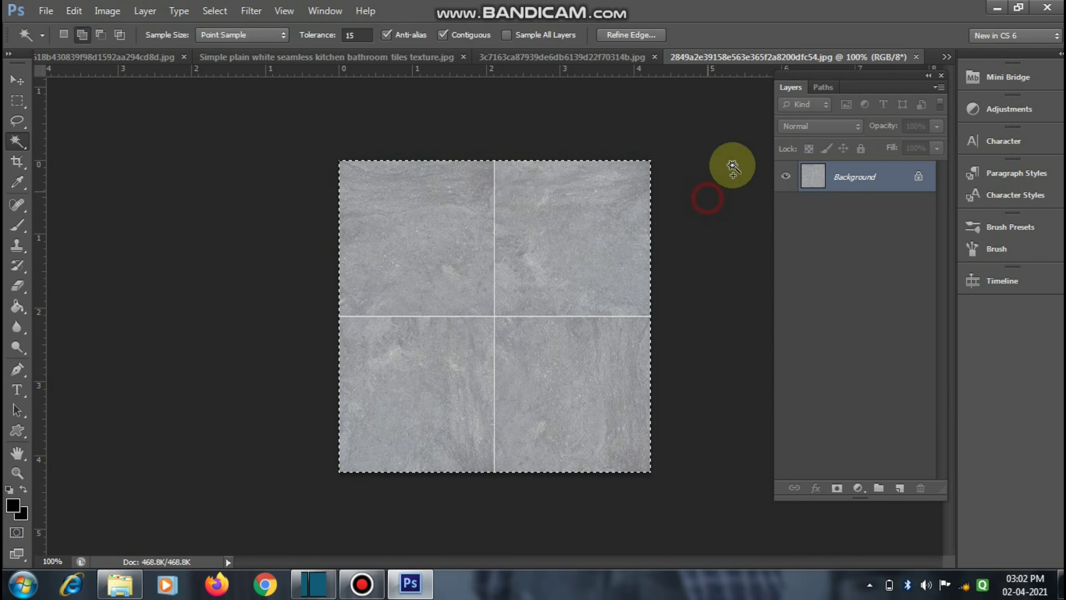
left_click(944, 58)
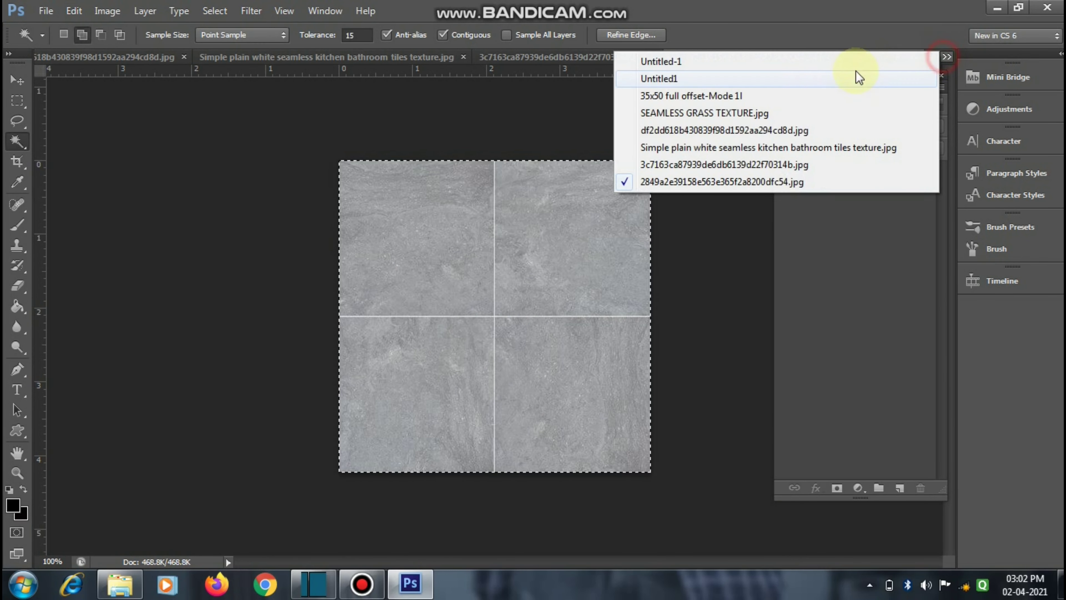
left_click(745, 67)
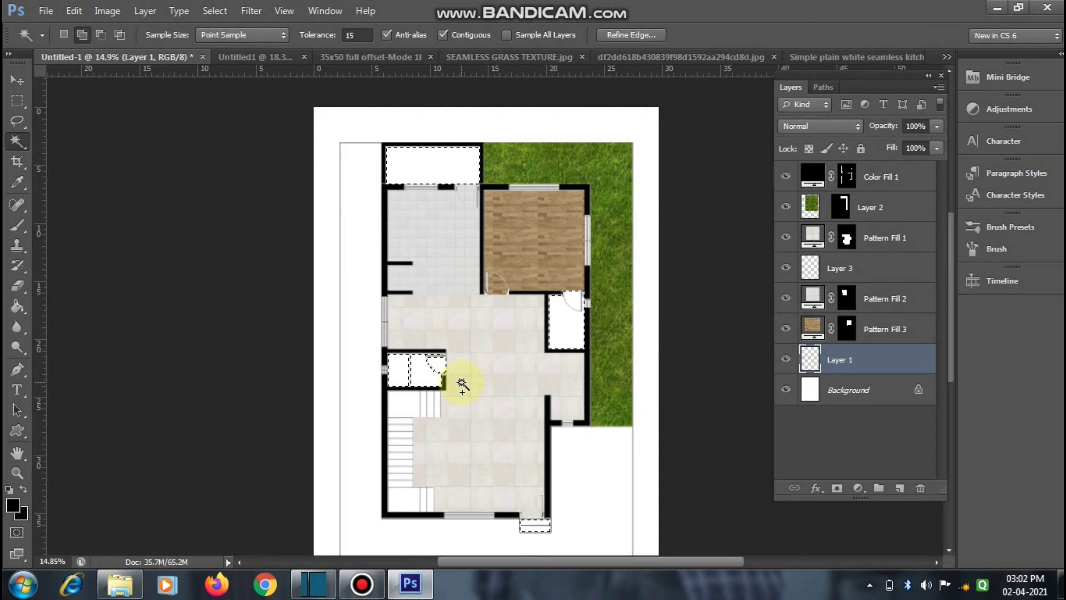
Step: Add a Pattern Fill layer to the selected rooms and entrance step
scroll(459, 382, "down", 1)
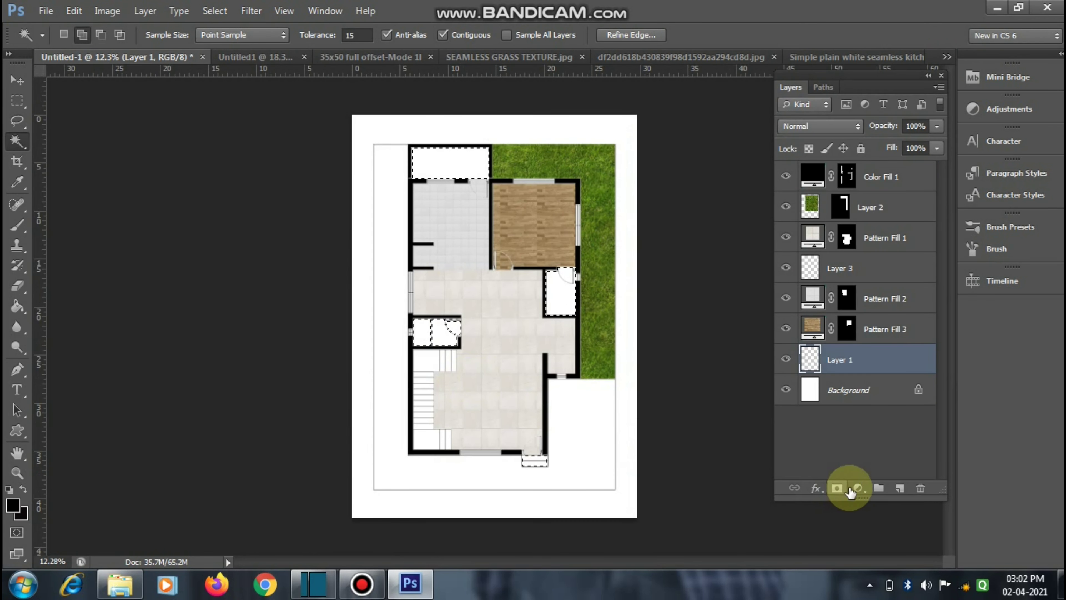
left_click(858, 488)
left_click(906, 180)
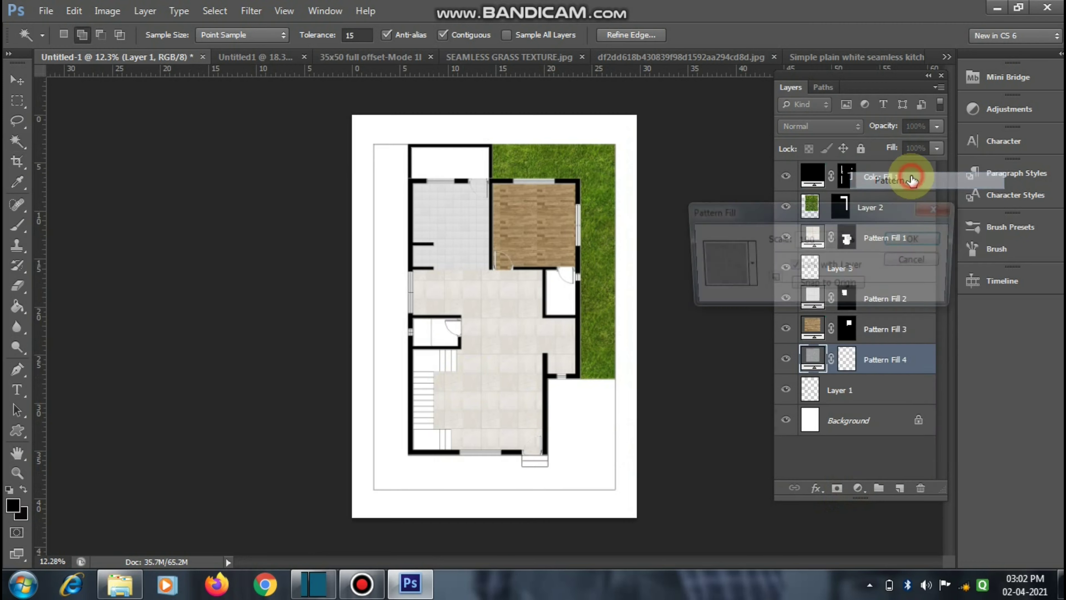
Step: Set the grey stone tile pattern scale to 50% and confirm the fill
scroll(464, 345, "up", 2)
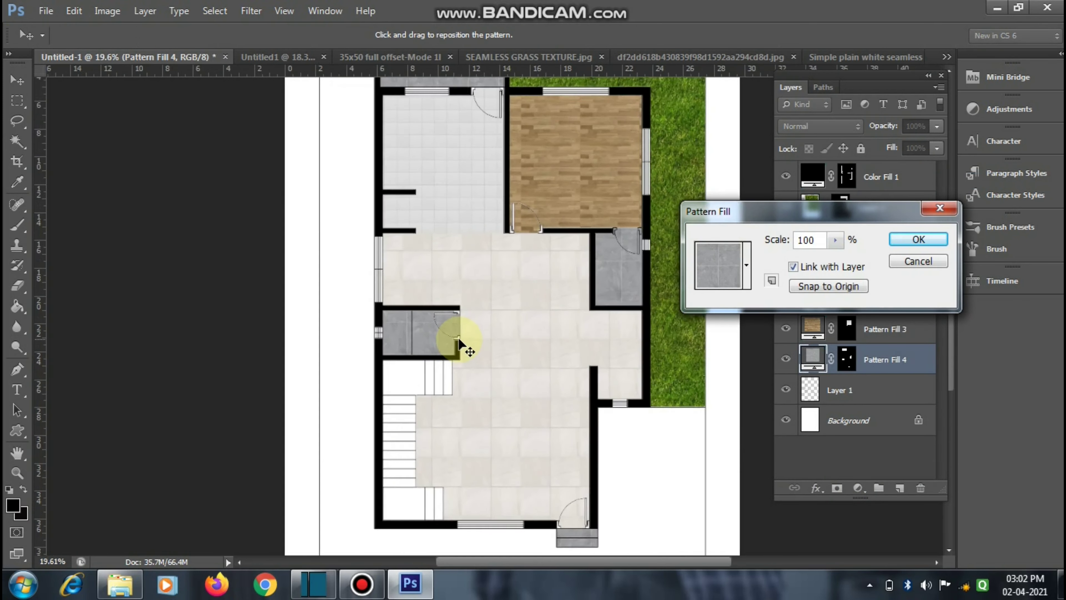
scroll(464, 345, "up", 2)
scroll(452, 333, "up", 1)
scroll(390, 272, "down", 2)
scroll(500, 279, "down", 3)
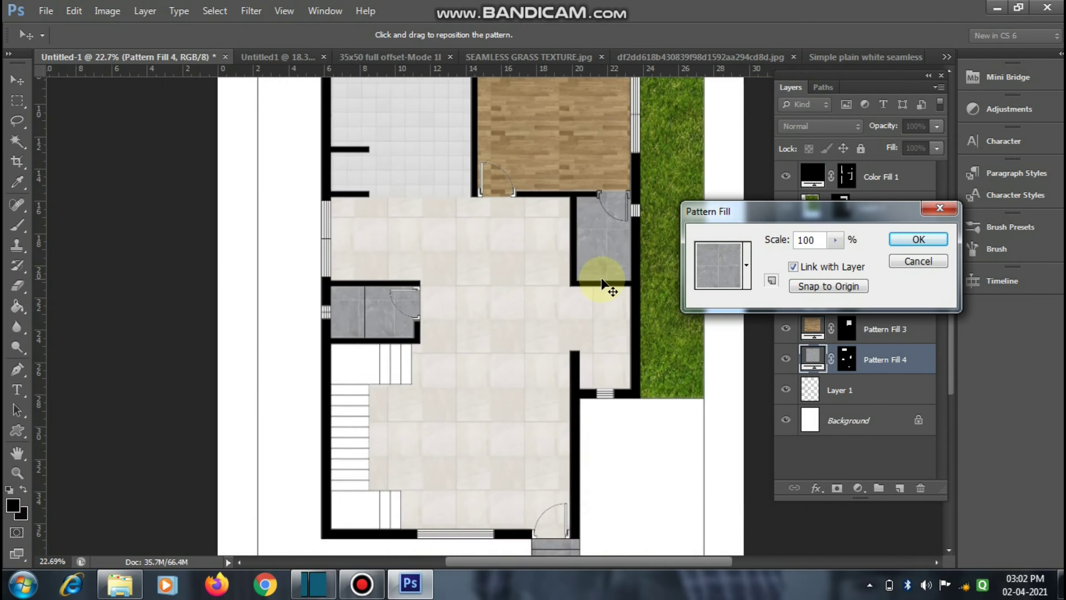
scroll(604, 282, "up", 5)
scroll(602, 279, "up", 2)
key("shift+Up")
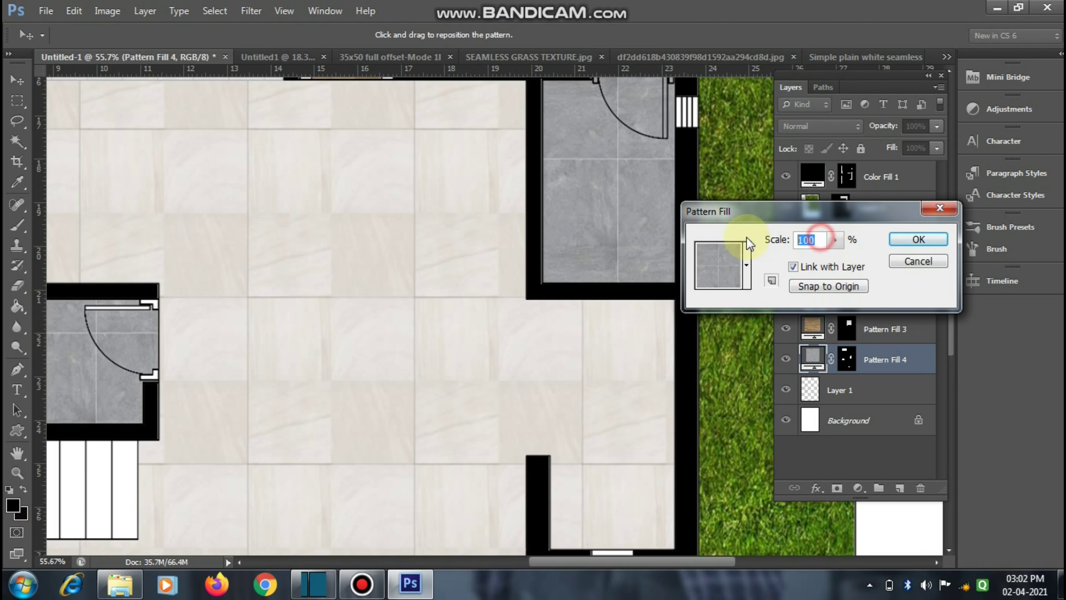
key("Up")
key("Up")
key("shift+Down")
key("shift+Down")
key("shift+Down")
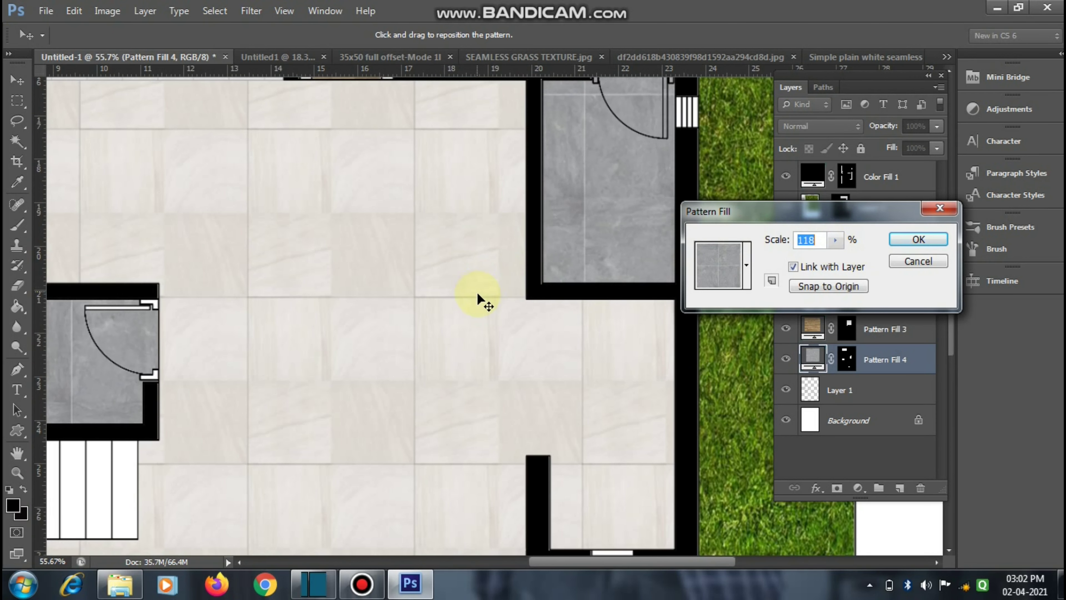
key("Down")
key("Down")
key("Down")
key("shift+Down")
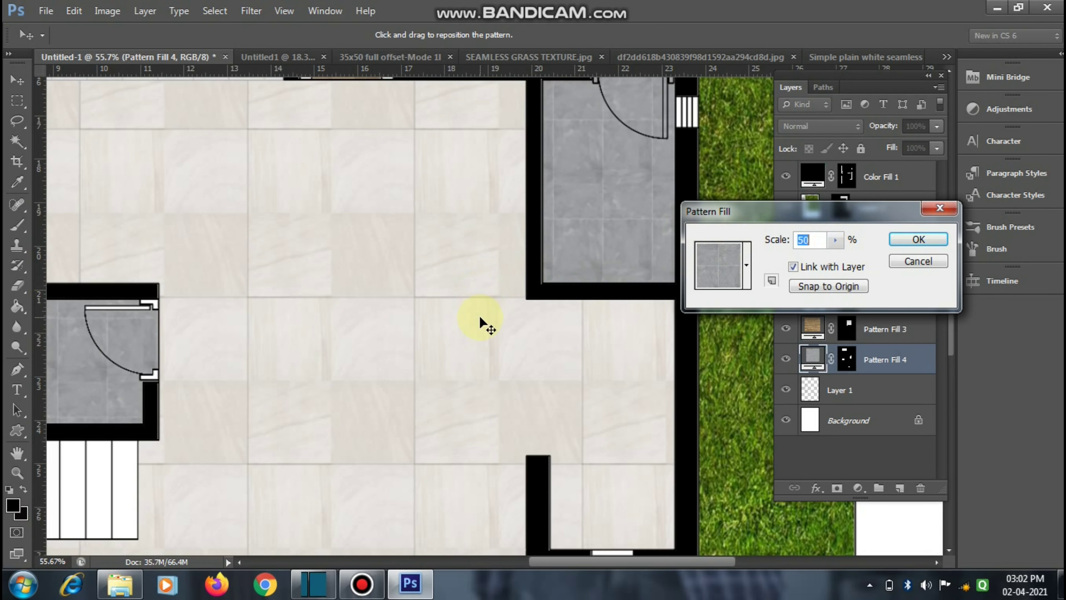
key("Down")
key("Down")
key("Down")
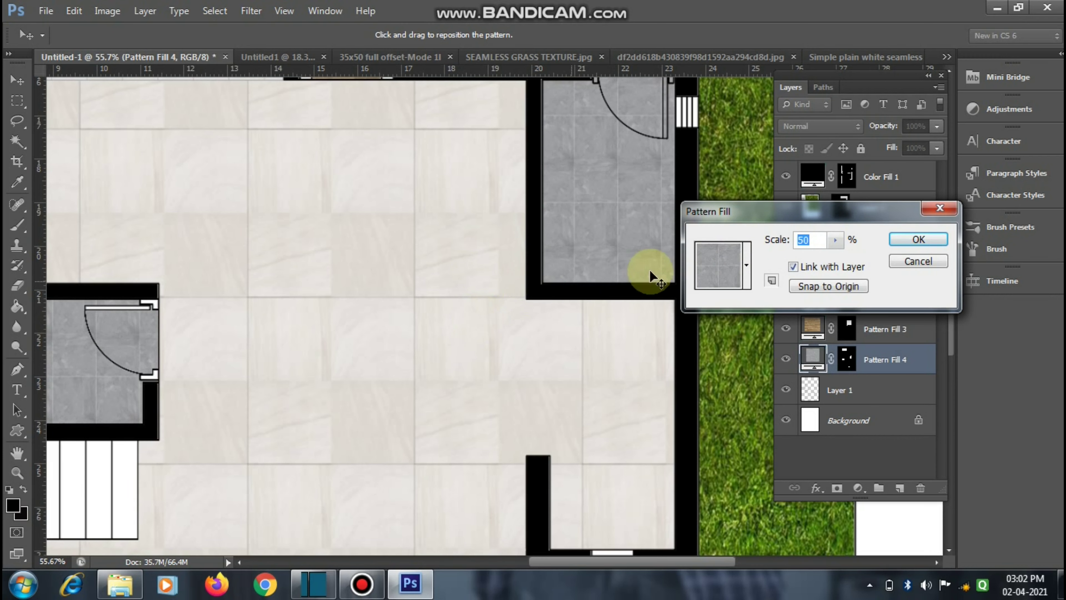
left_click(917, 239)
scroll(480, 297, "down", 2)
scroll(480, 298, "down", 2)
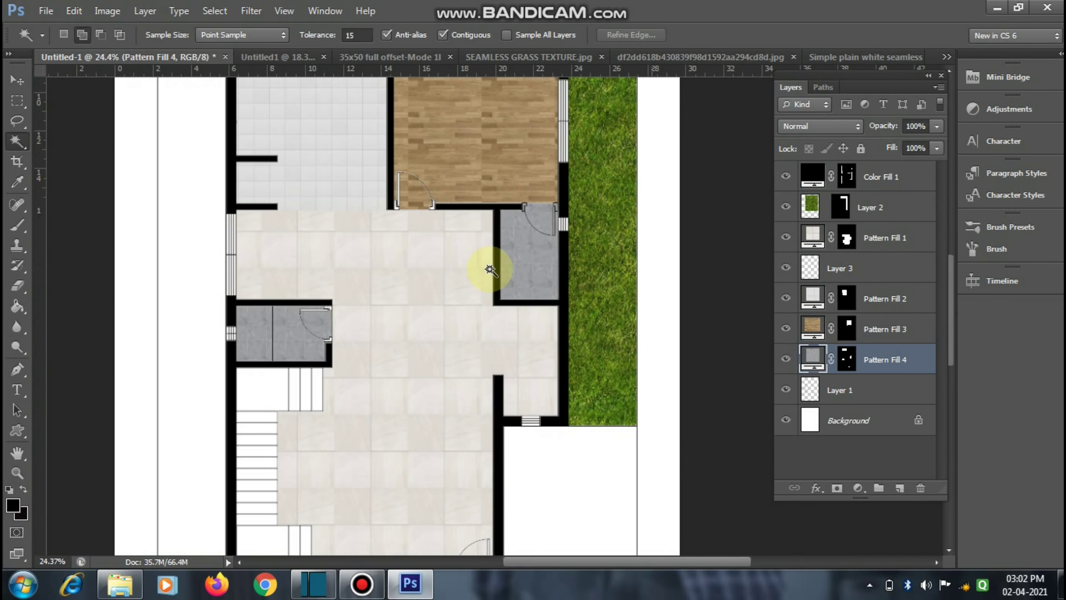
scroll(487, 269, "down", 1)
scroll(489, 269, "down", 1)
scroll(490, 269, "down", 1)
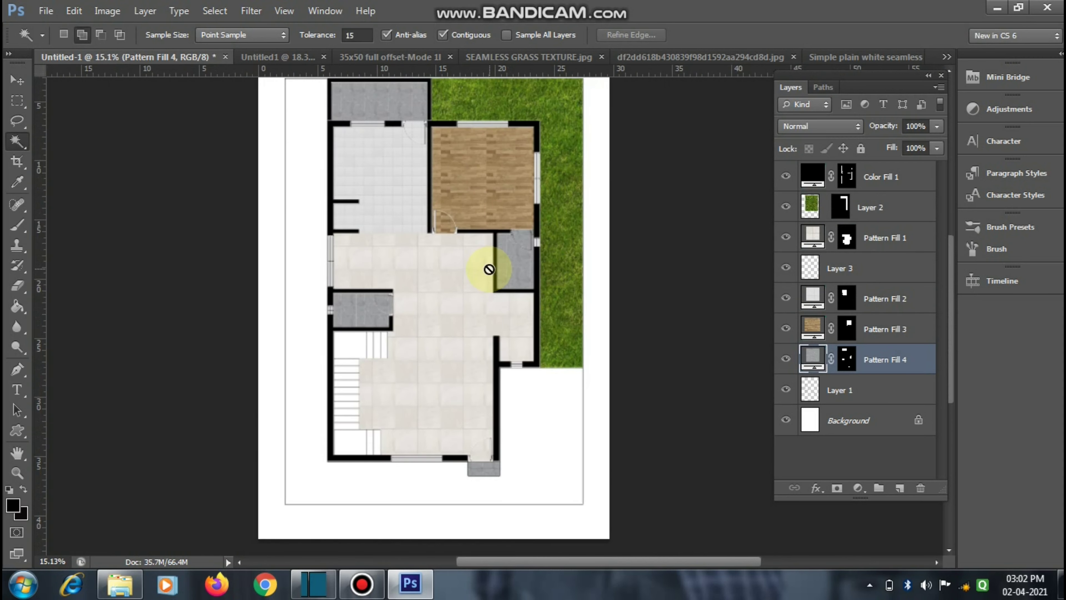
scroll(470, 474, "up", 3)
scroll(481, 478, "up", 4)
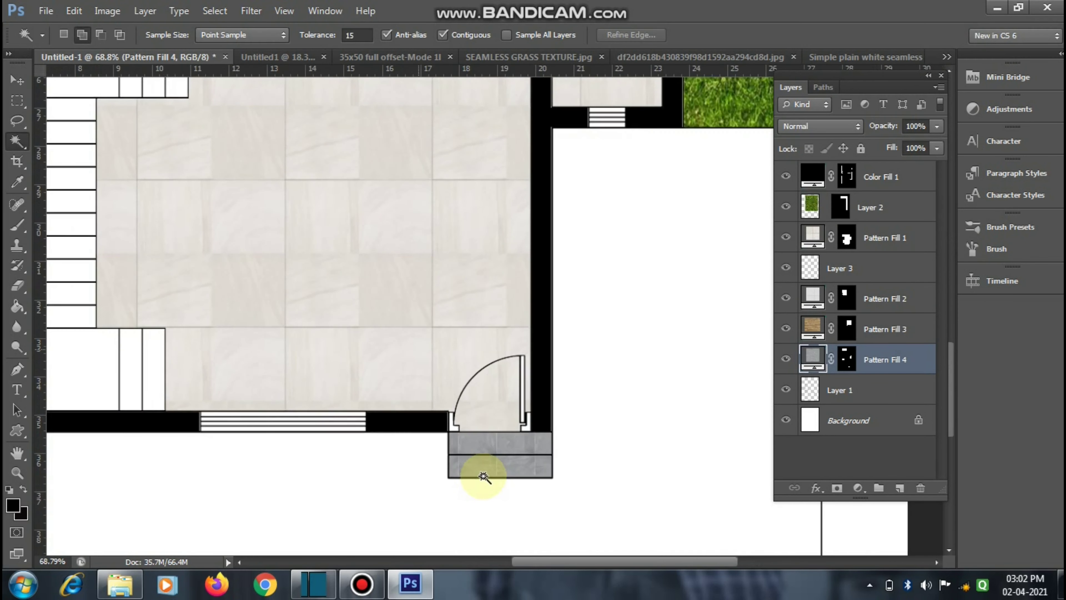
scroll(483, 477, "up", 2)
scroll(443, 480, "down", 4)
scroll(443, 483, "down", 3)
scroll(443, 484, "down", 2)
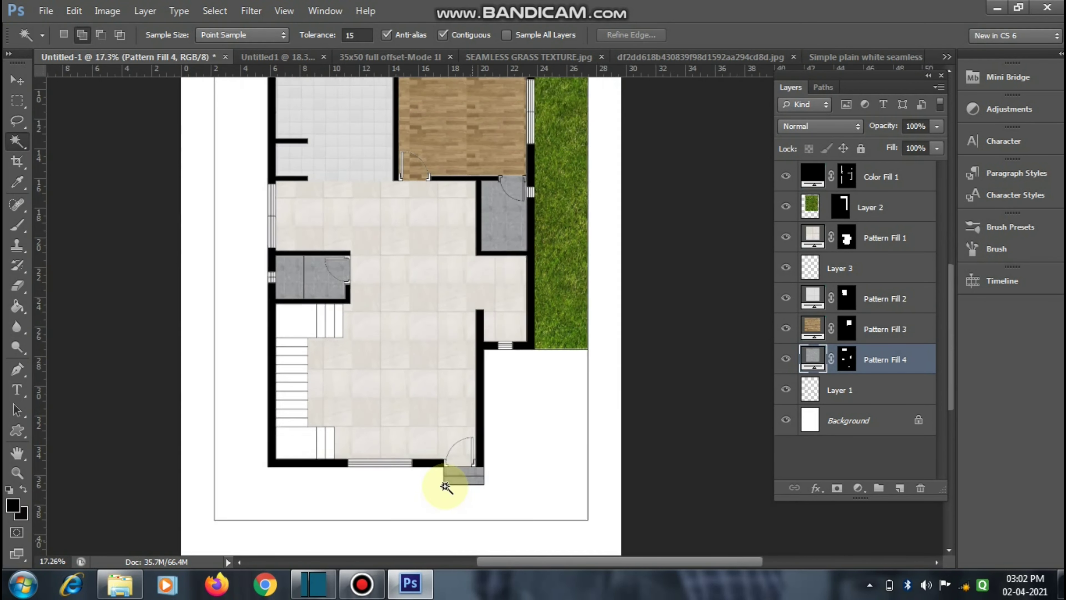
scroll(445, 485, "down", 2)
scroll(461, 176, "up", 1)
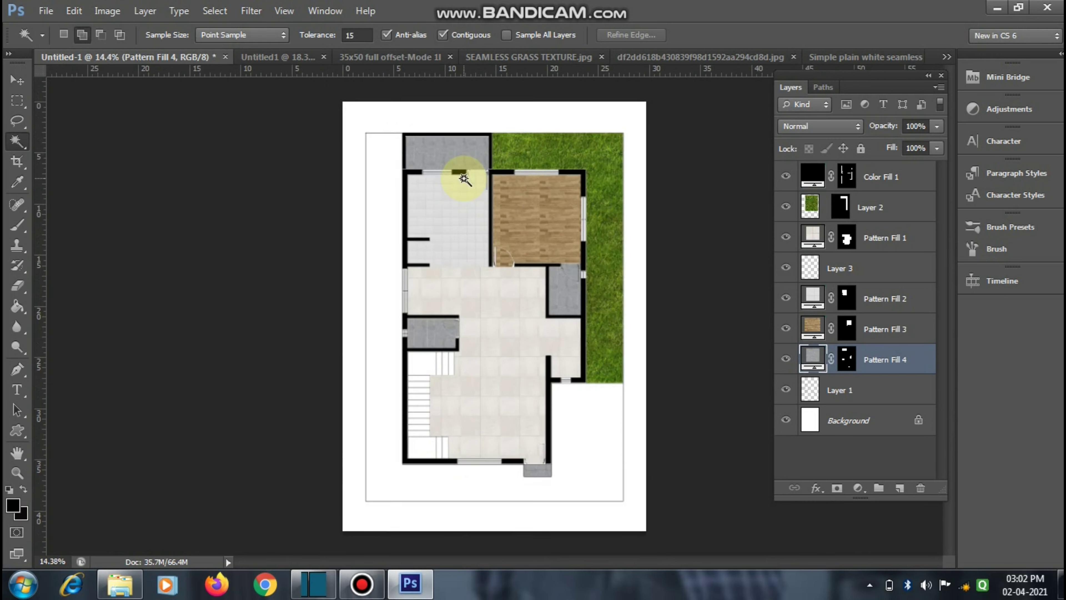
scroll(462, 168, "up", 2)
scroll(463, 134, "up", 3)
scroll(464, 127, "up", 3)
scroll(463, 127, "down", 2)
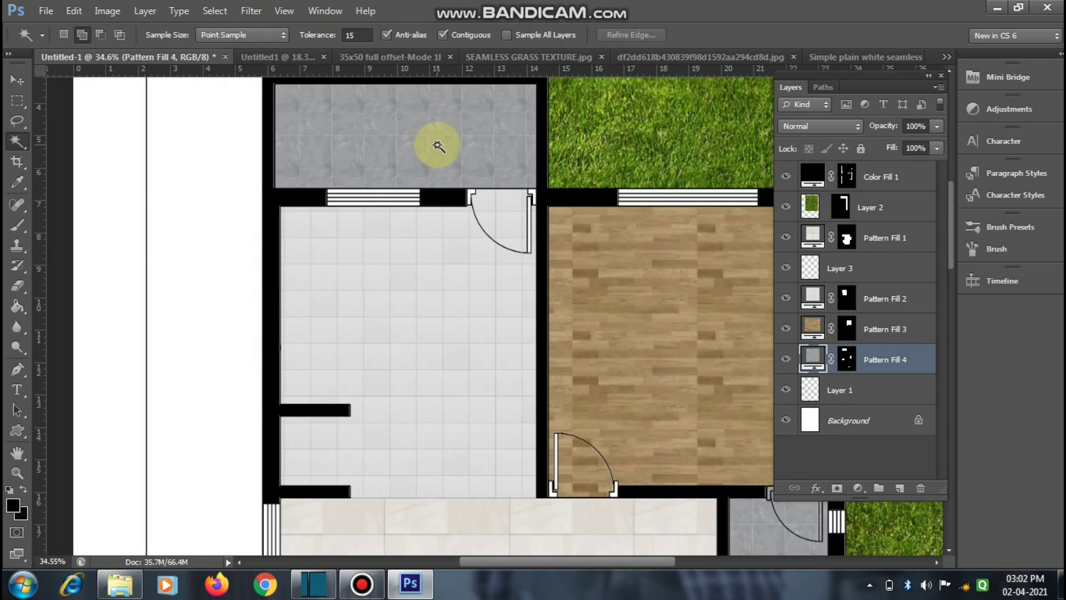
scroll(464, 128, "down", 2)
scroll(463, 128, "down", 1)
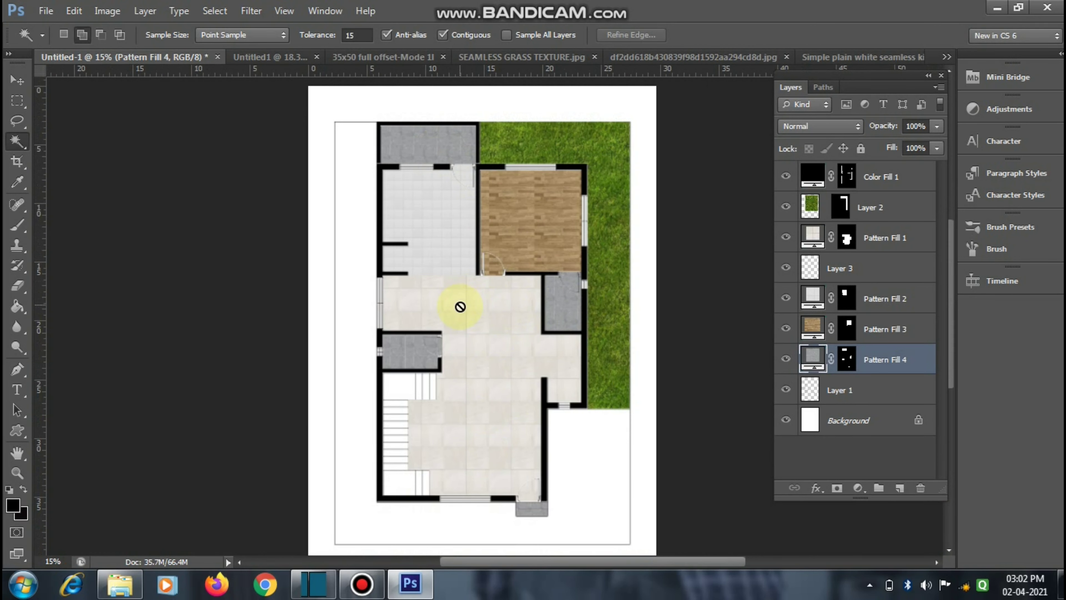
scroll(514, 529, "up", 1)
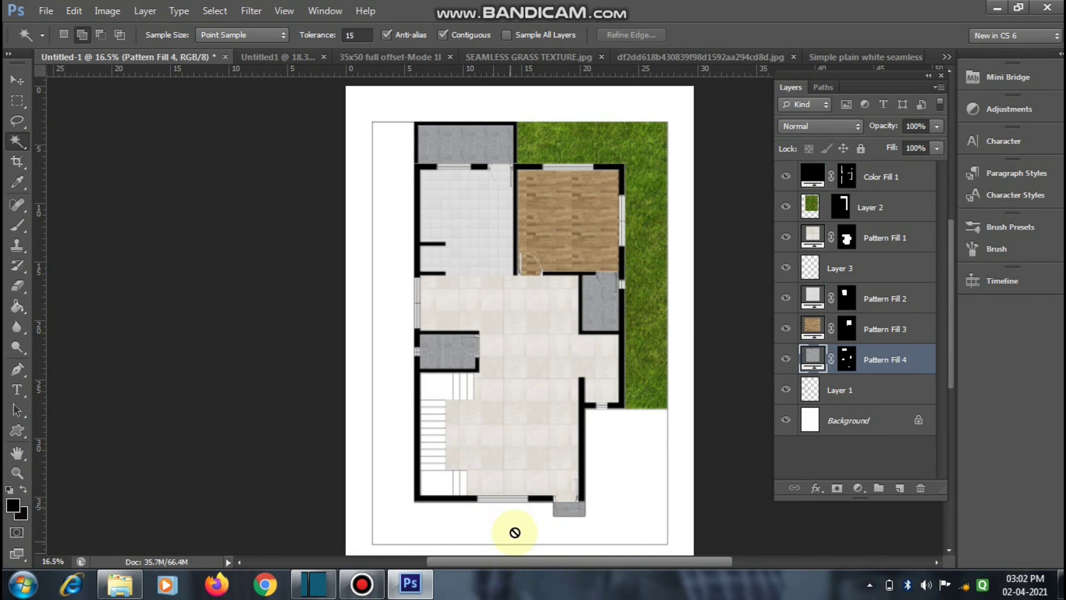
scroll(571, 495, "up", 1)
scroll(590, 519, "up", 3)
scroll(590, 520, "up", 2)
scroll(587, 499, "up", 1)
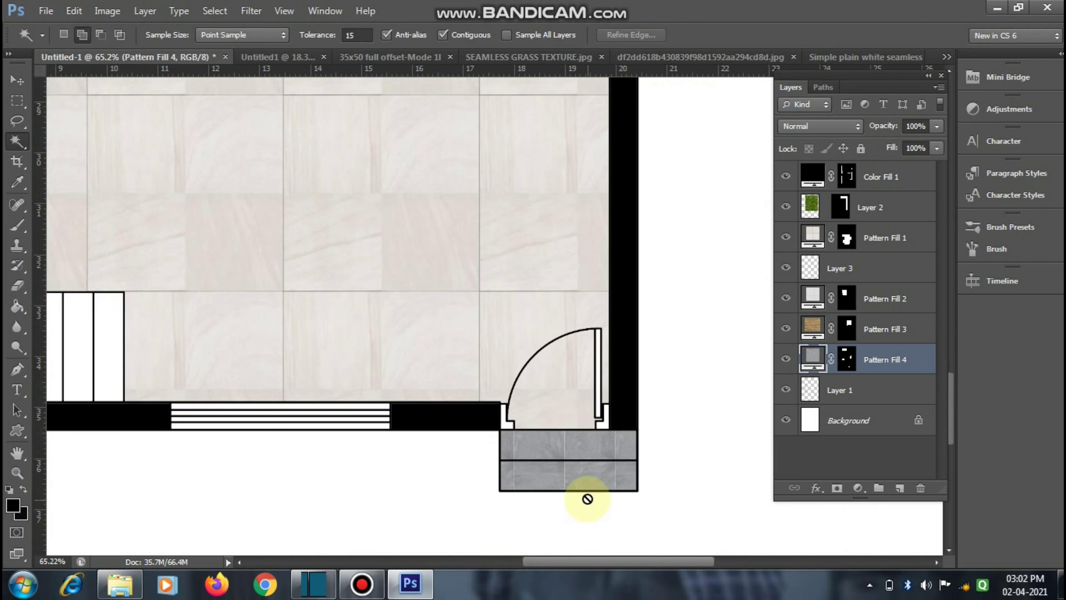
scroll(402, 525, "down", 5)
scroll(428, 505, "down", 1)
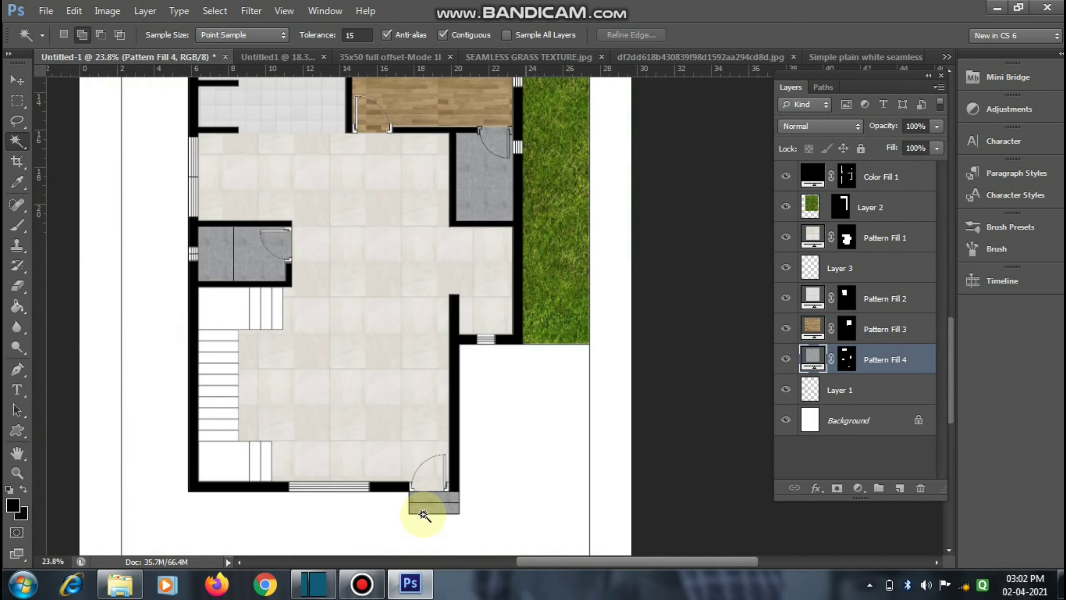
scroll(423, 516, "down", 1)
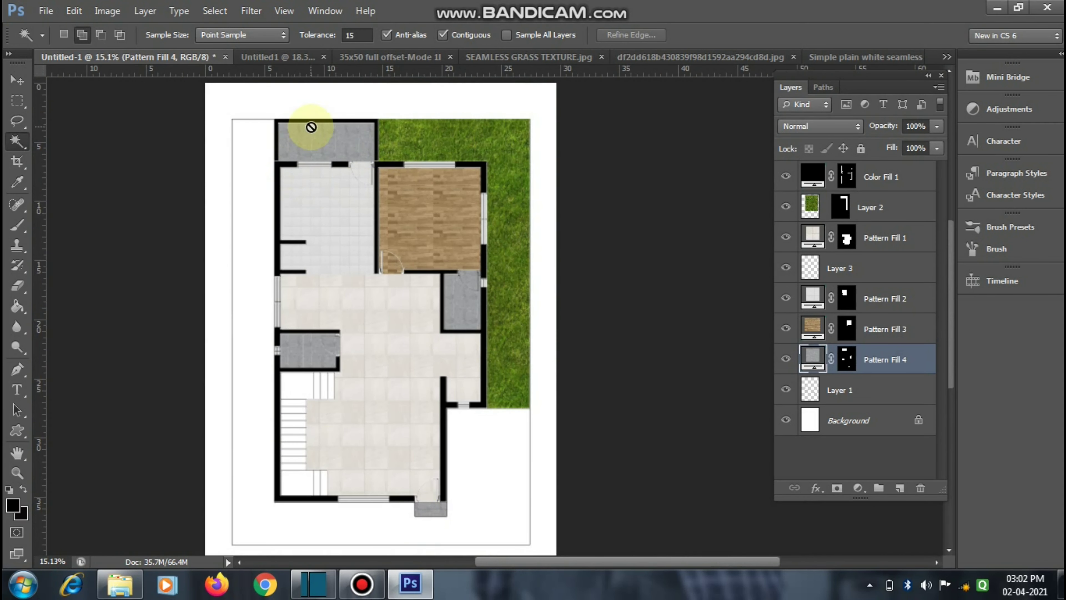
scroll(311, 127, "up", 1)
scroll(311, 127, "up", 2)
scroll(459, 198, "down", 2)
scroll(459, 197, "down", 2)
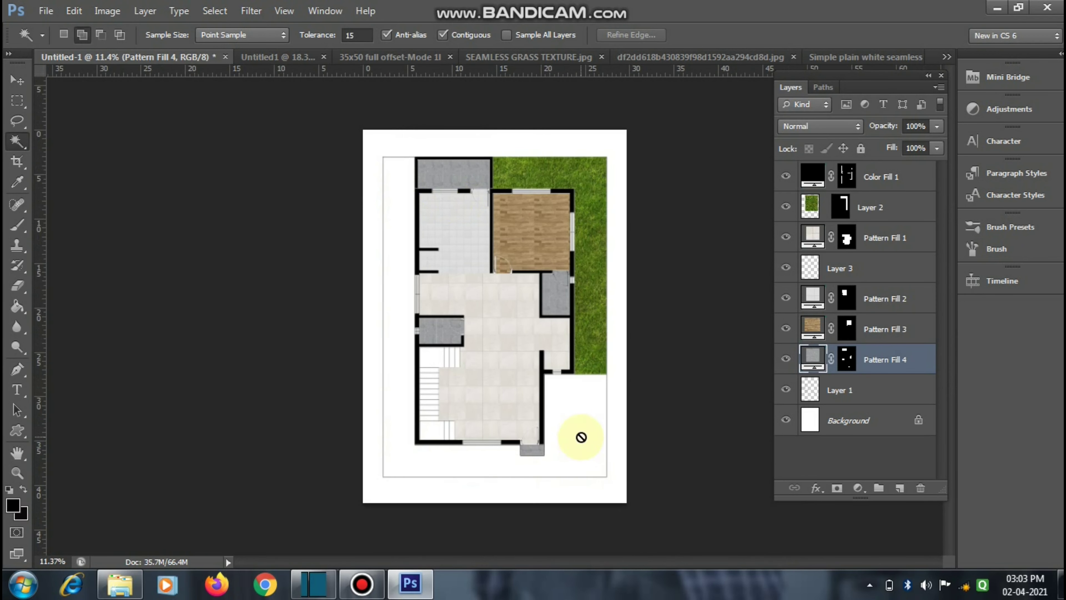
scroll(570, 469, "up", 1)
scroll(569, 466, "down", 2)
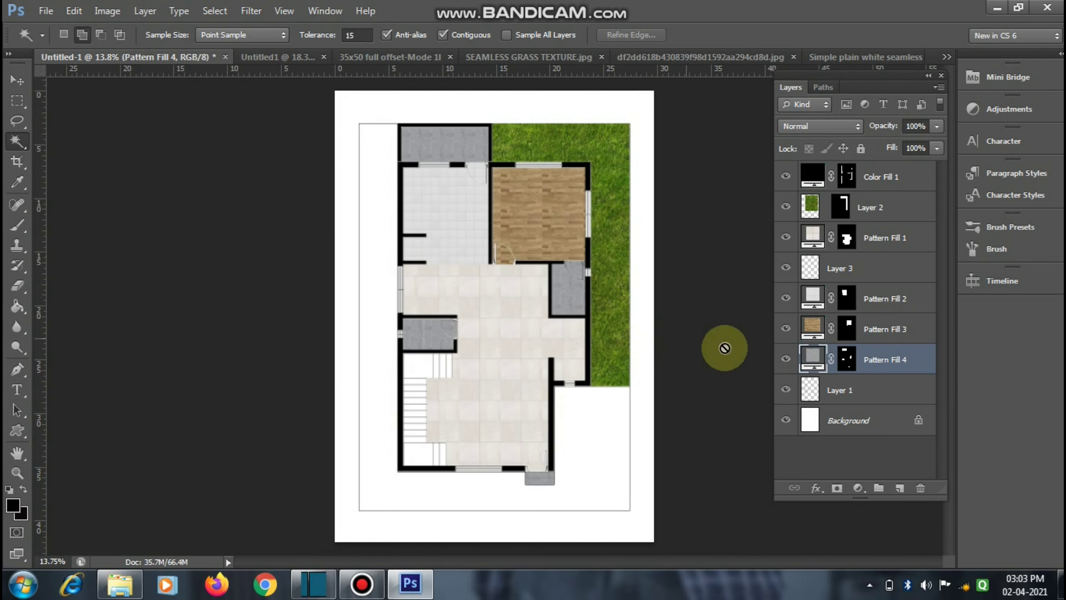
Step: On Layer 1, select the white ground area surrounding the house with the Magic Wand
left_click(837, 390)
left_click(373, 479)
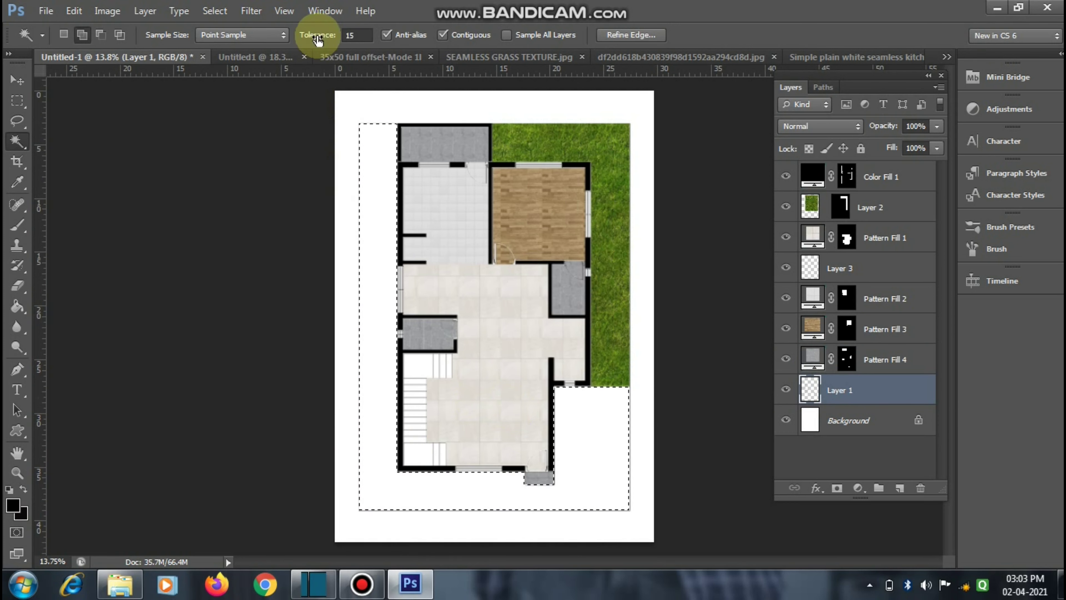
left_click(44, 11)
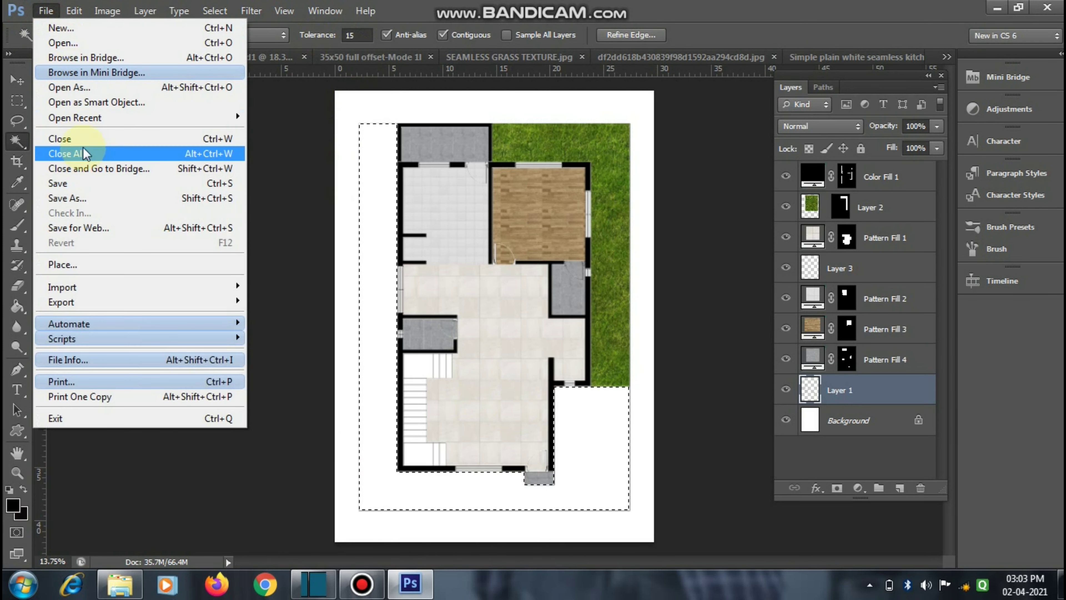
Step: Open the grey granite paver tile image as a document via Camera Raw
left_click(61, 42)
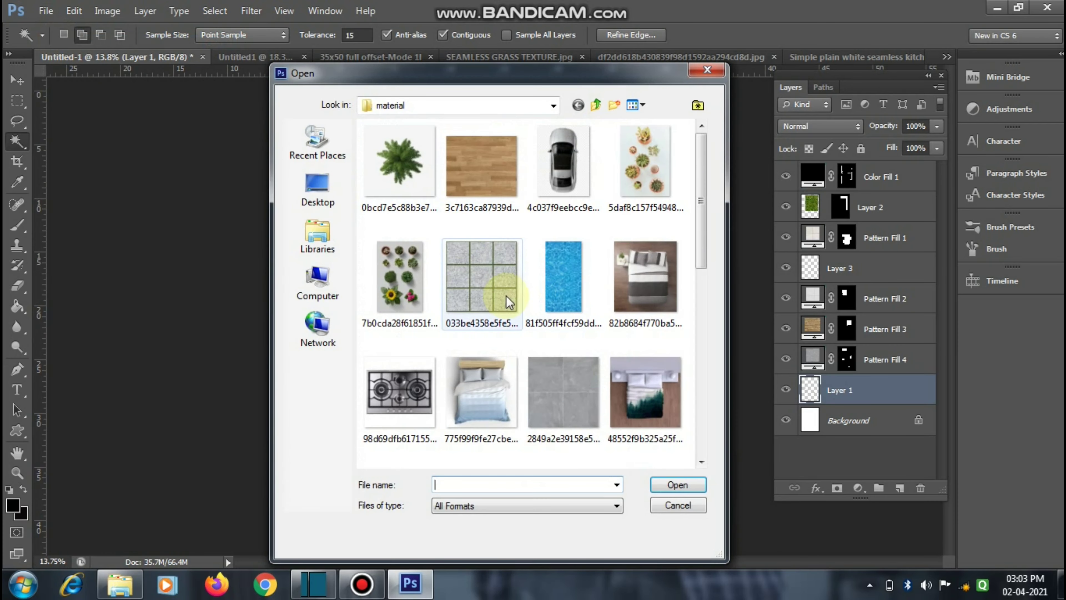
double_click(488, 282)
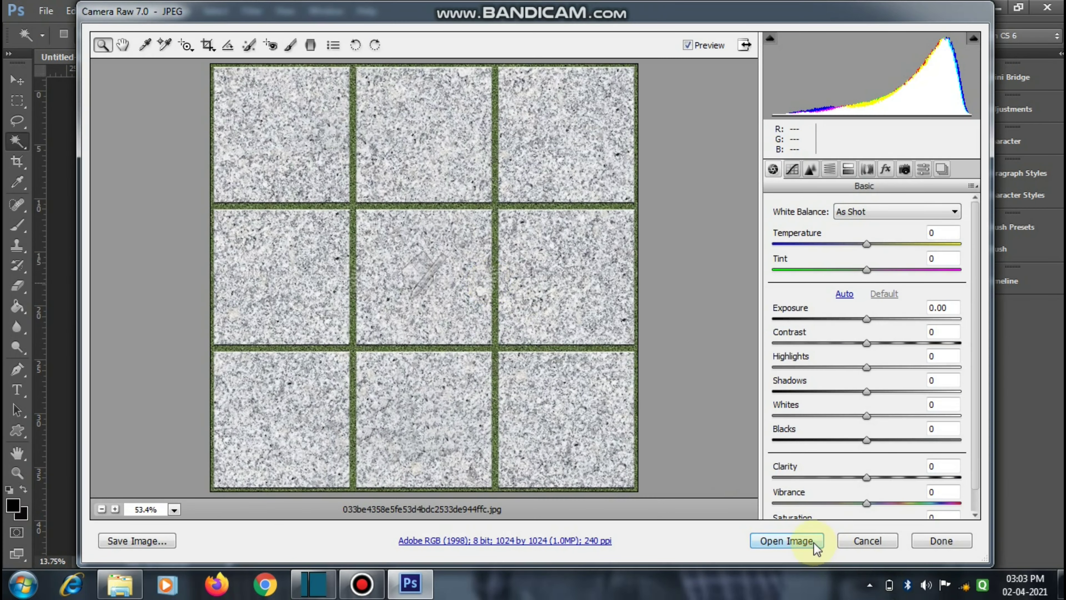
left_click(814, 542)
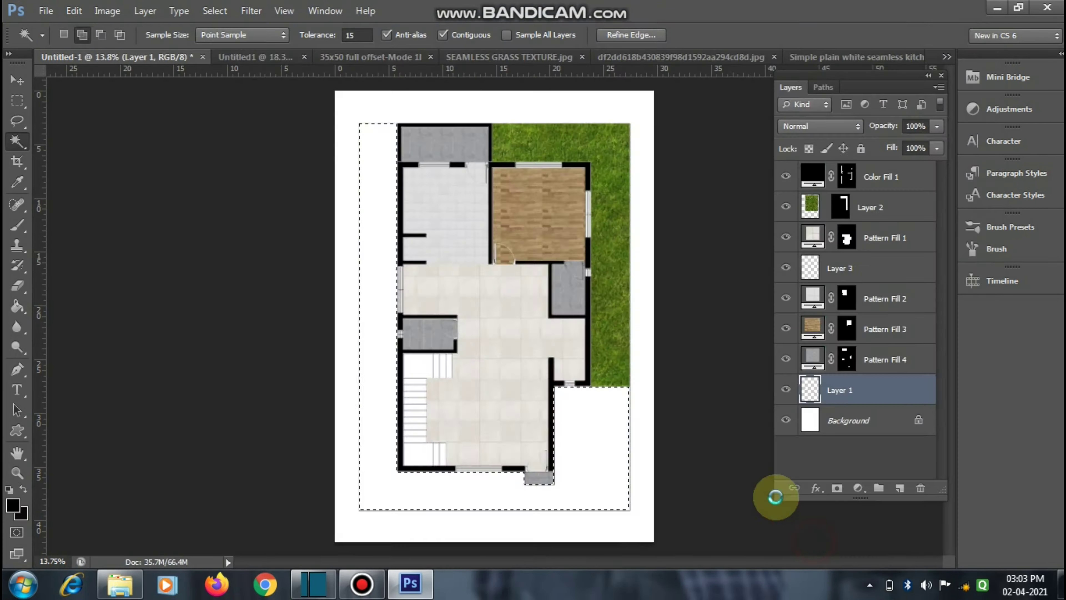
Step: Define the whole paver image as a new pattern and return to the floor plan
left_click(453, 310)
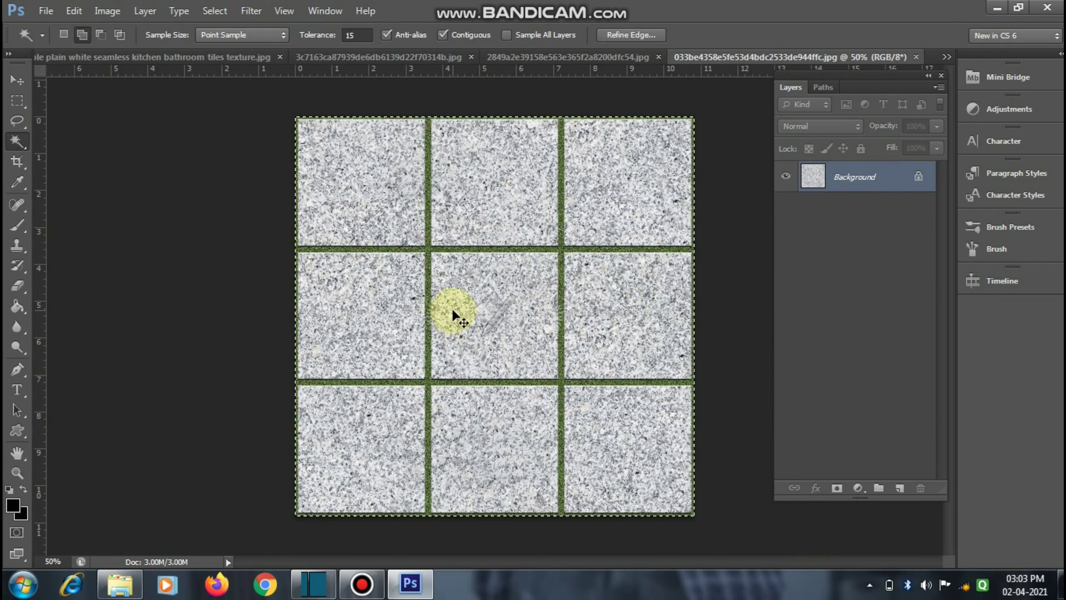
left_click(107, 11)
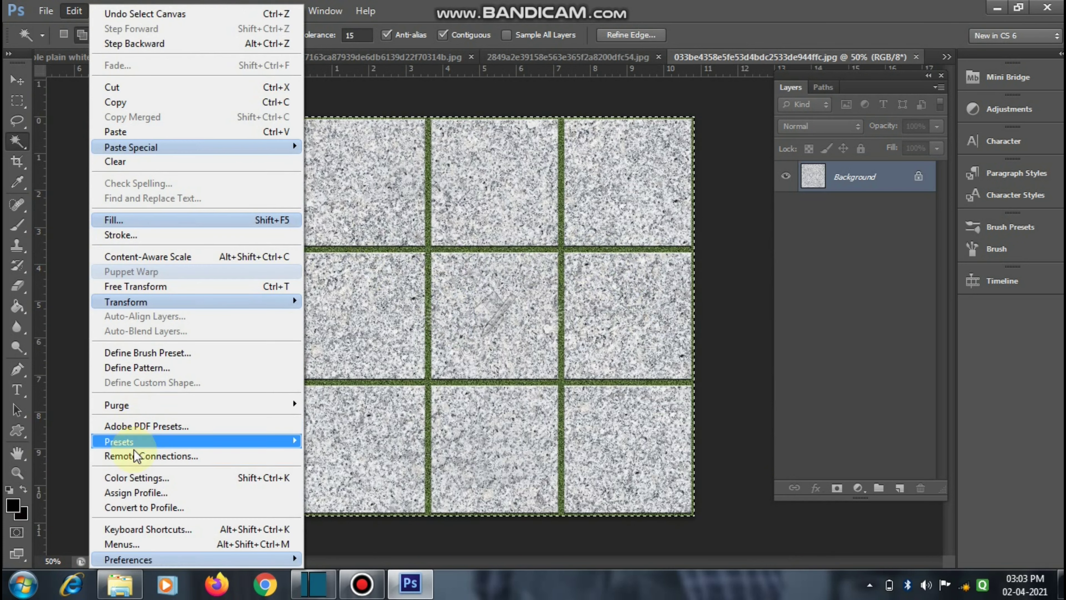
left_click(136, 368)
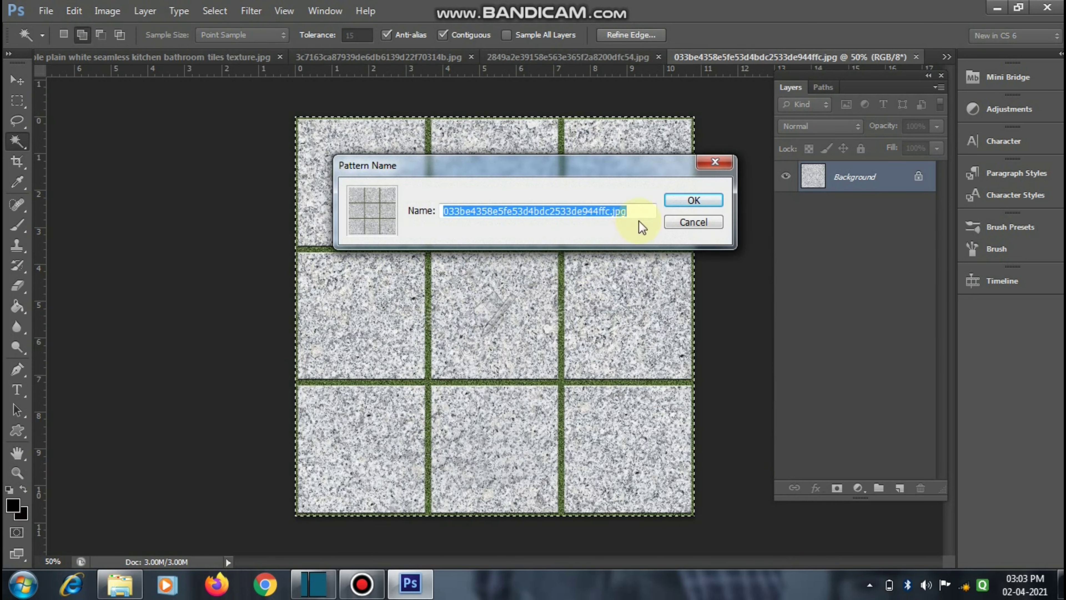
left_click(674, 209)
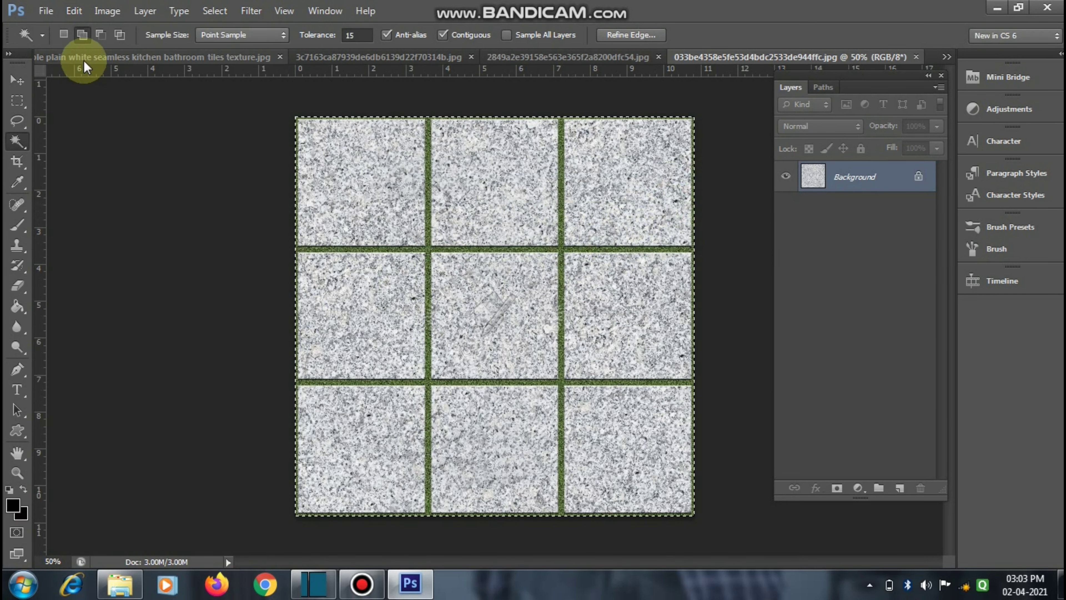
left_click(946, 56)
left_click(902, 60)
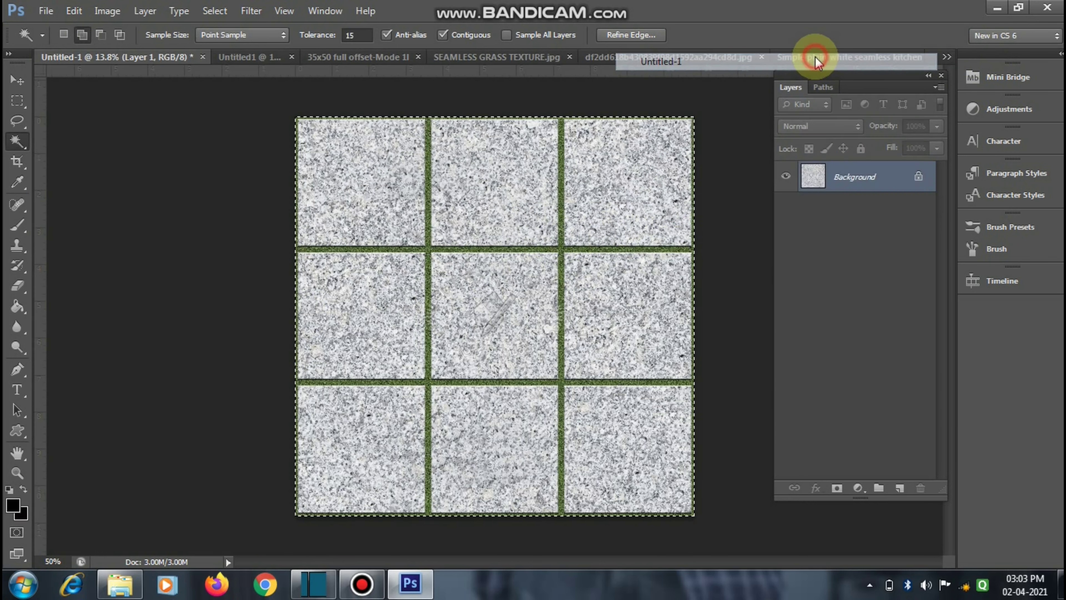
Step: Fill the outer ground selection with the granite paver pattern at 47% scale
left_click(856, 487)
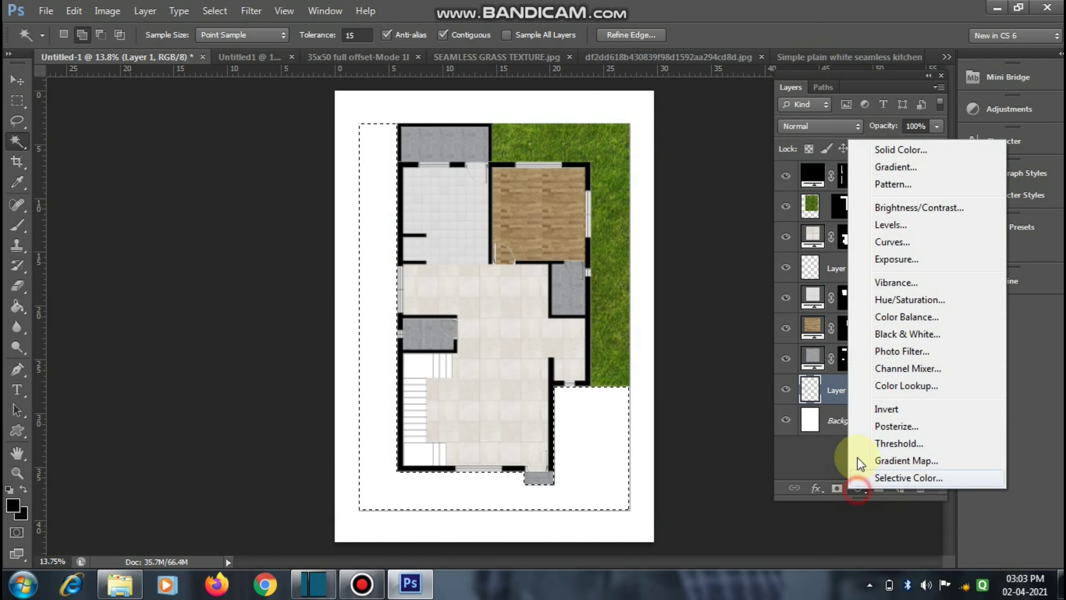
left_click(884, 186)
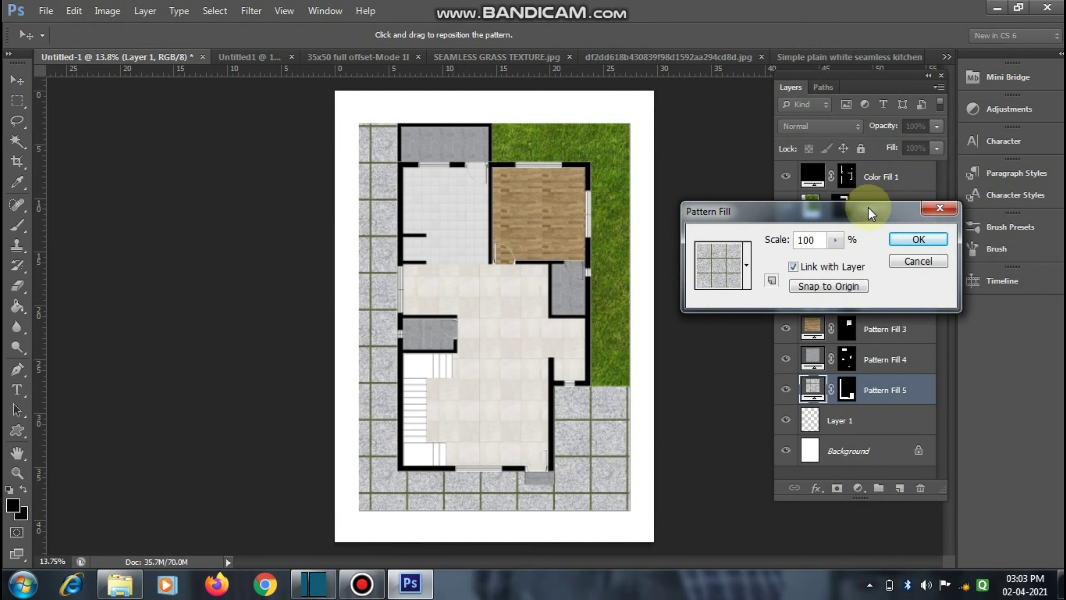
left_click_drag(776, 240, 757, 249)
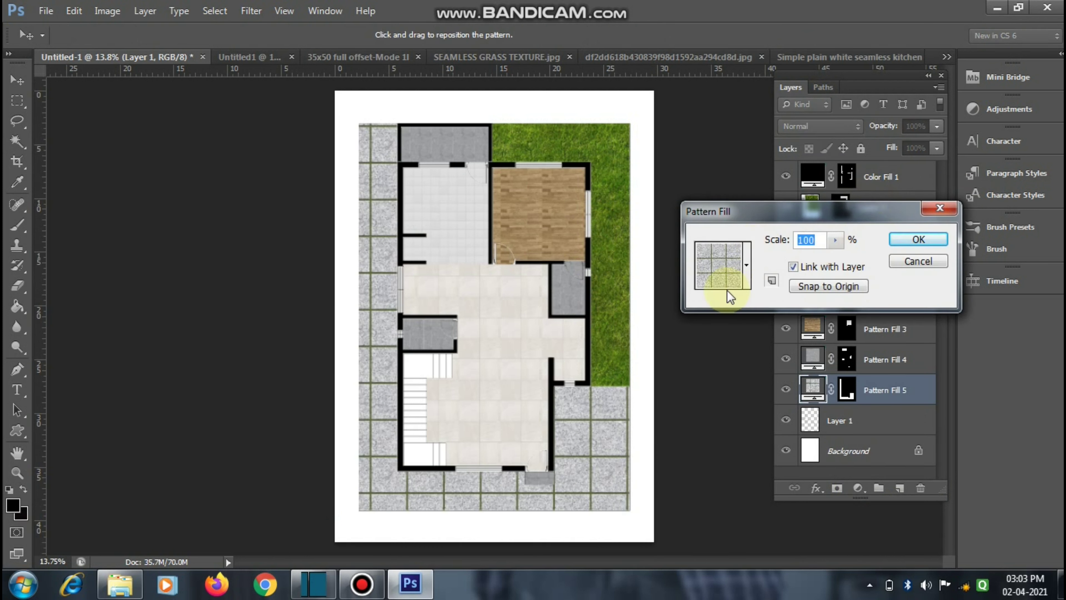
key("Down")
key("Down")
key("Down")
key("Down")
key("Down")
key("Down")
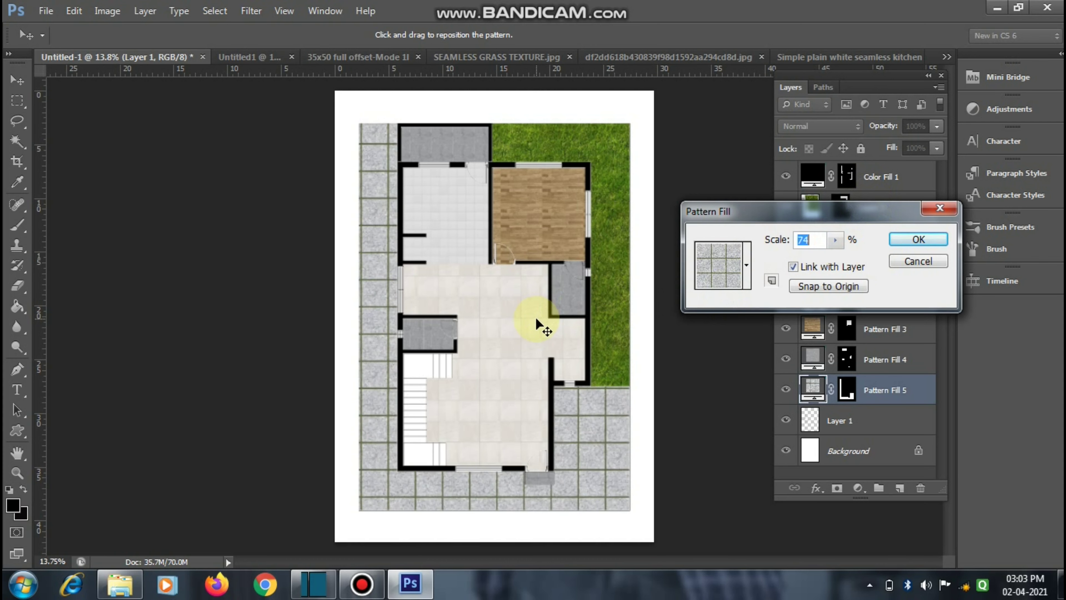
key("Down")
key("Down")
key("Down")
key("Down")
key("Down")
key("Down")
key("Down")
key("Down")
key("Down")
key("Down")
key("Down")
key("Down")
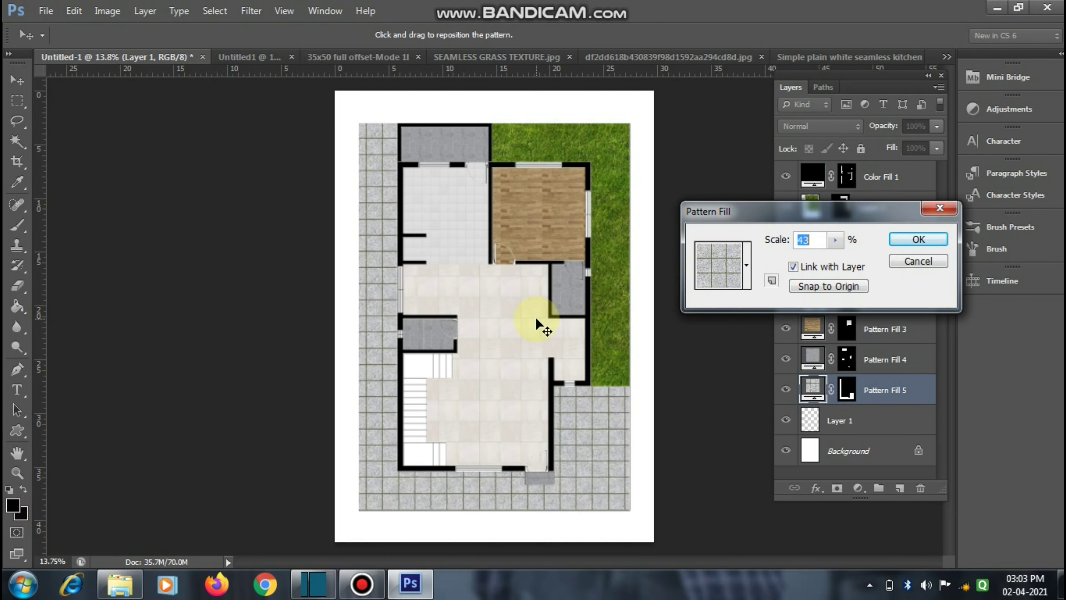
key("Down")
key("Down")
key("Down")
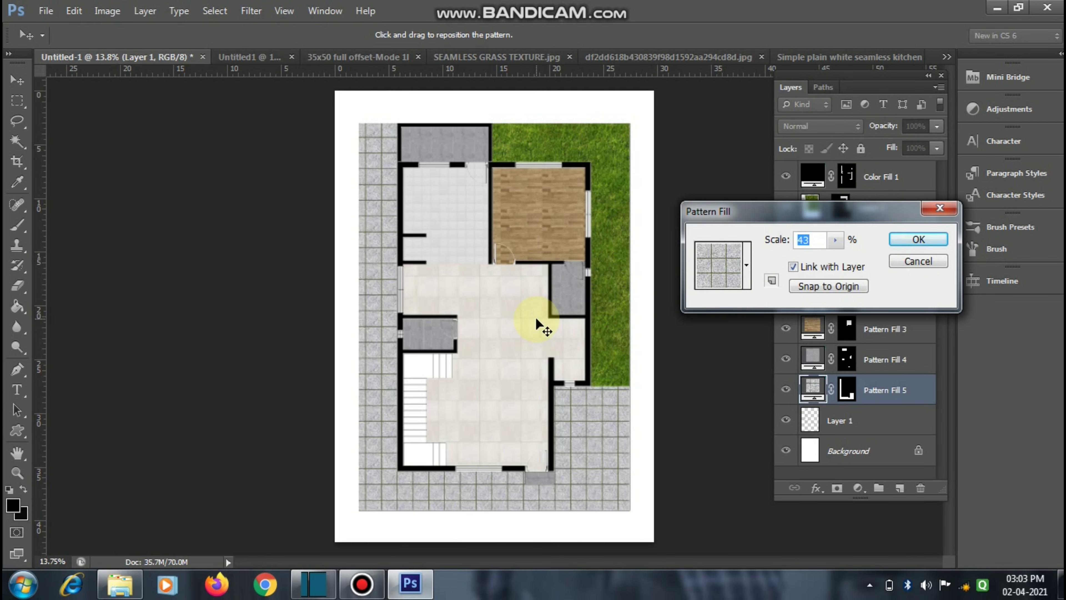
key("Up")
key("Up")
key("Up")
key("Up")
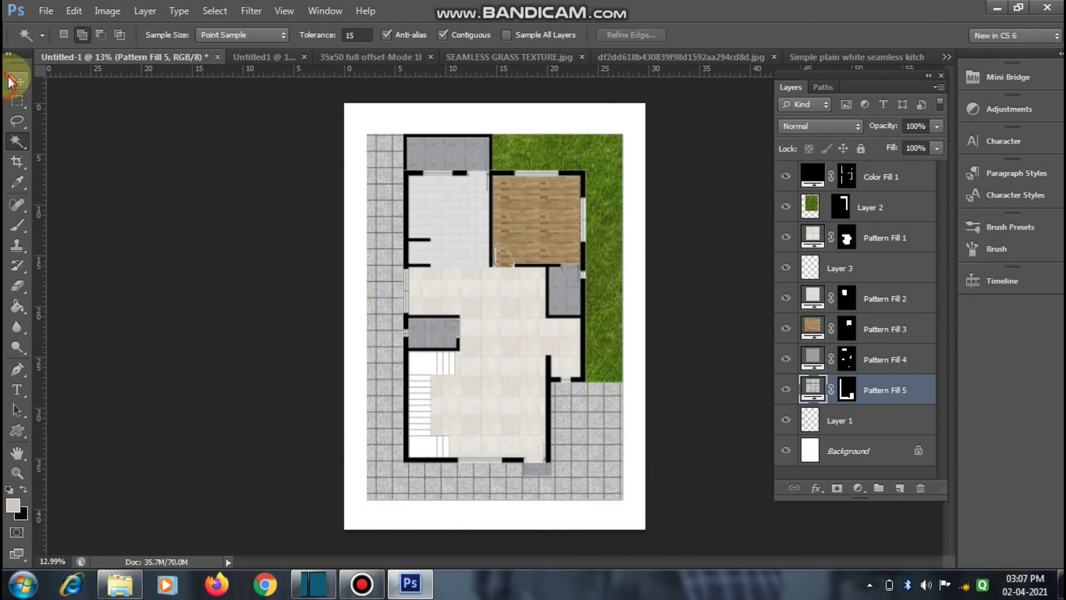
left_click(16, 81)
scroll(488, 418, "up", 2)
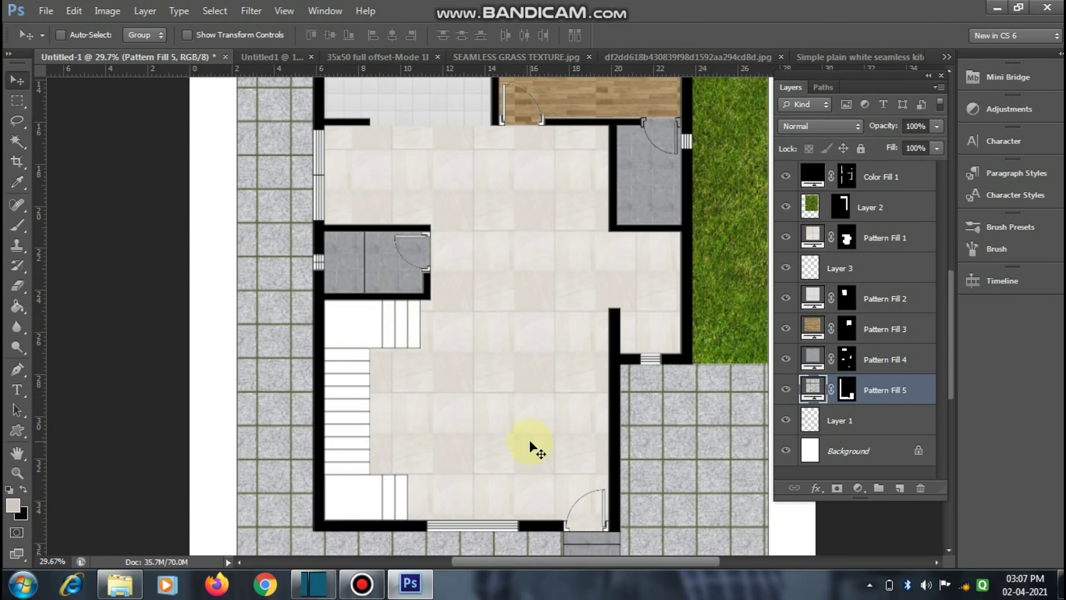
scroll(529, 440, "up", 1)
scroll(441, 403, "down", 2)
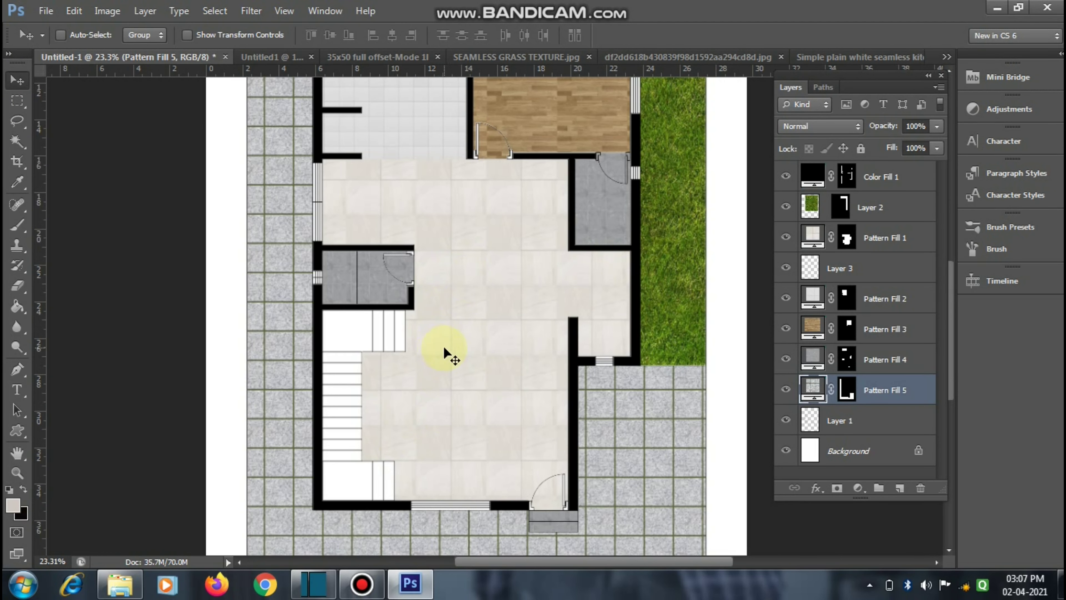
scroll(424, 354, "up", 1)
scroll(518, 306, "down", 1)
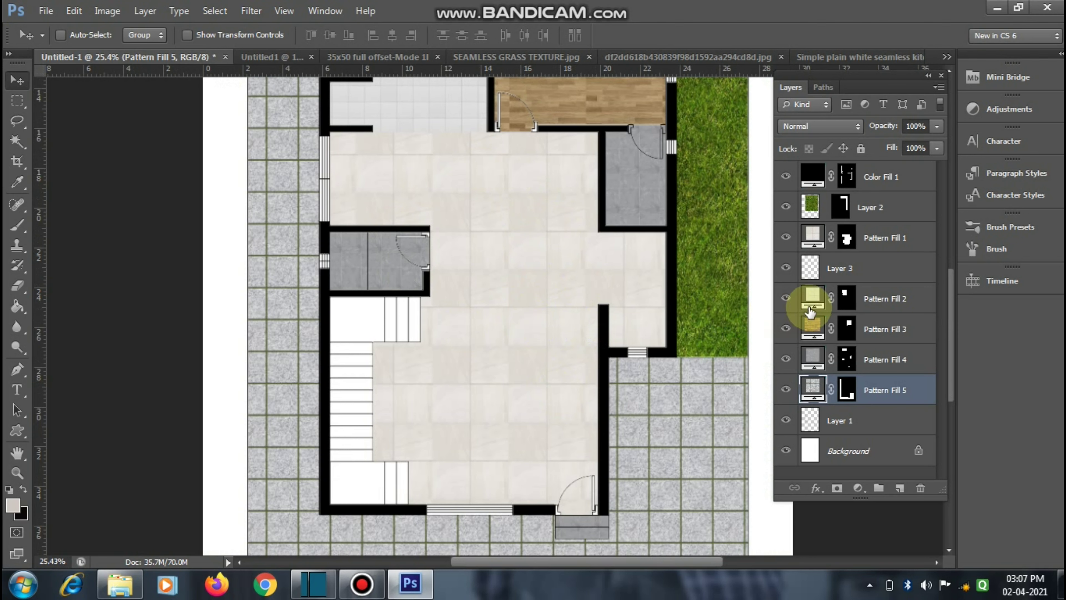
left_click(787, 328)
left_click(786, 328)
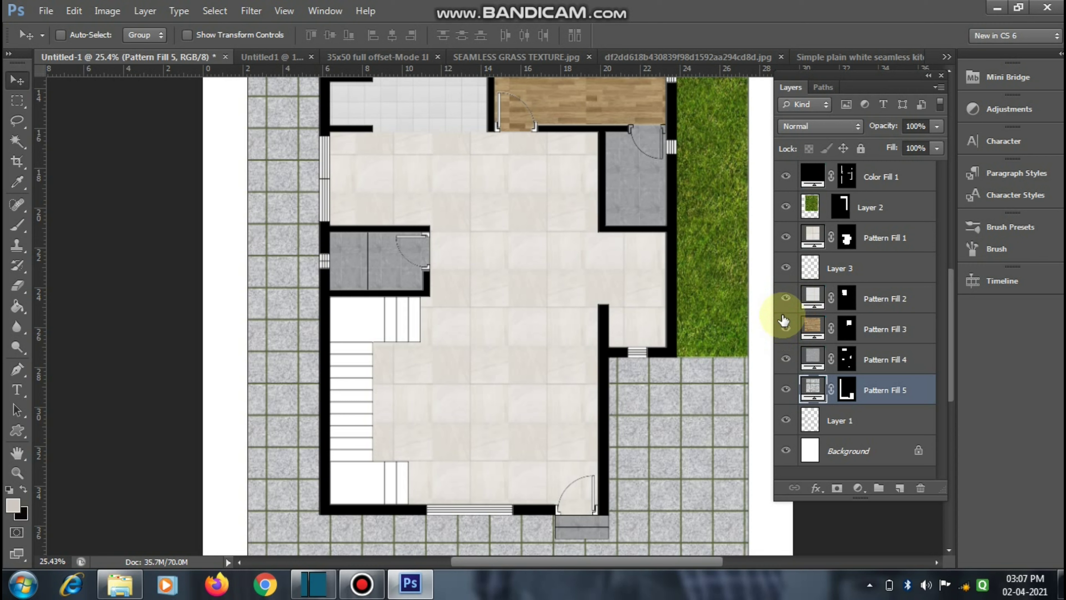
left_click(785, 299)
left_click(785, 299)
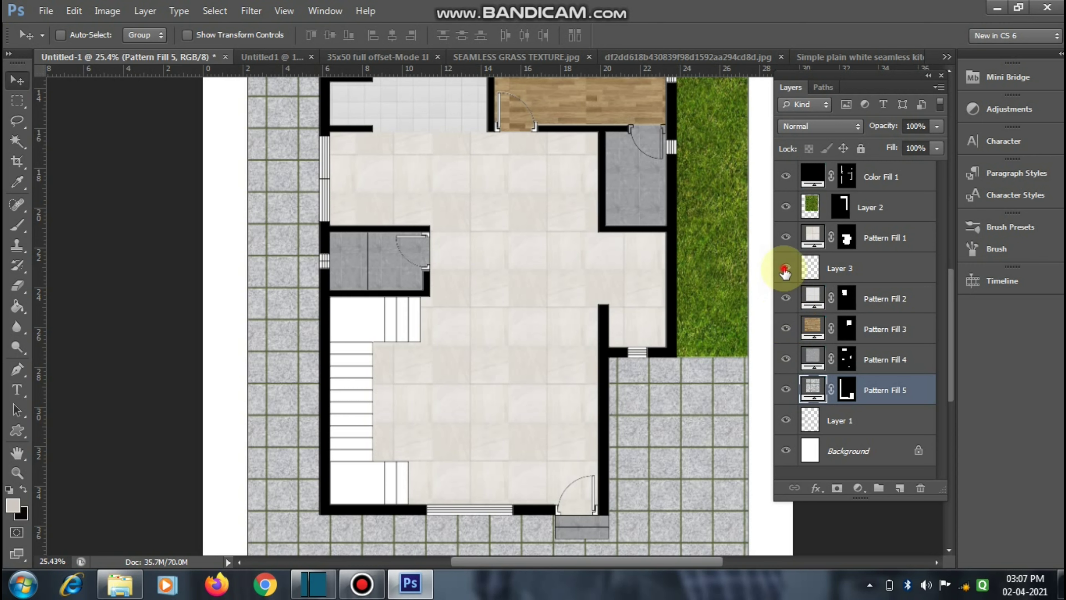
left_click(785, 238)
left_click(785, 237)
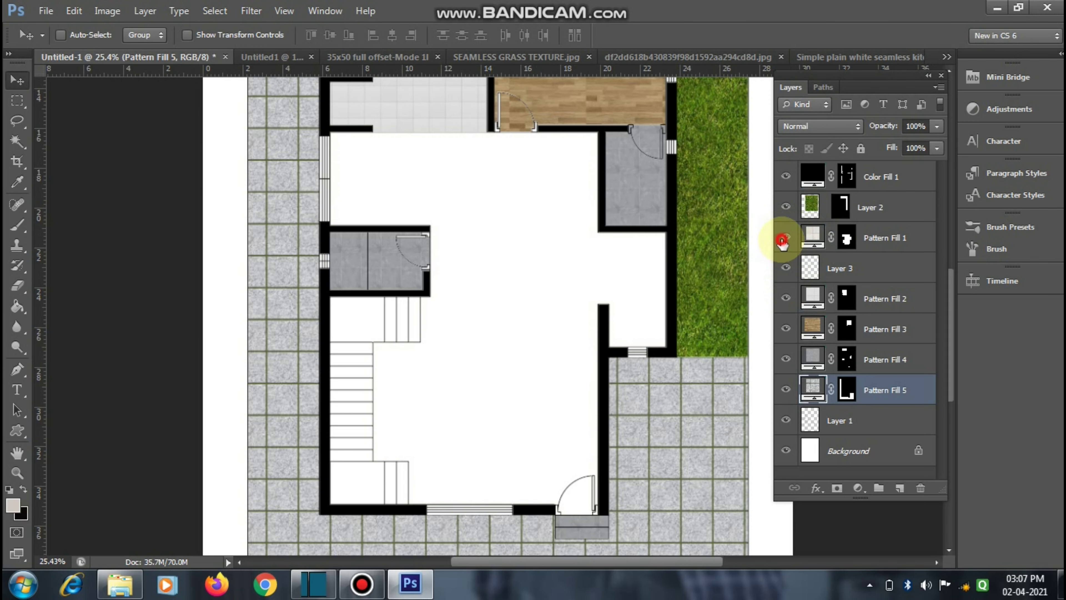
left_click(785, 238)
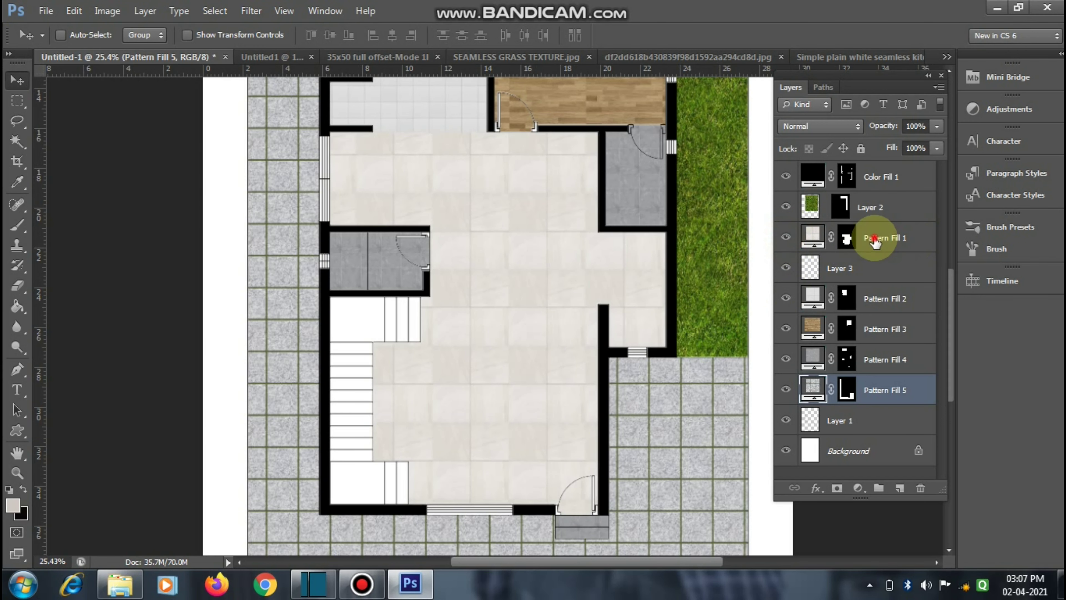
left_click(875, 239)
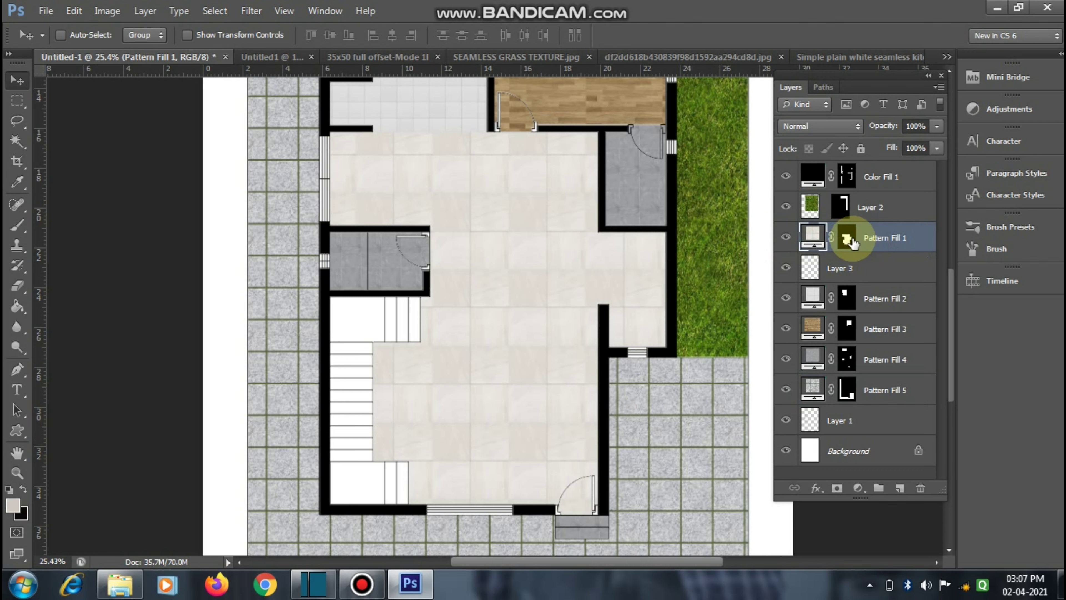
Step: Load Pattern Fill 1's mask and darken it with Brightness/Contrast at -91 brightness, 100 contrast
left_click_drag(852, 242, 853, 244)
left_click(851, 242, "ctrl")
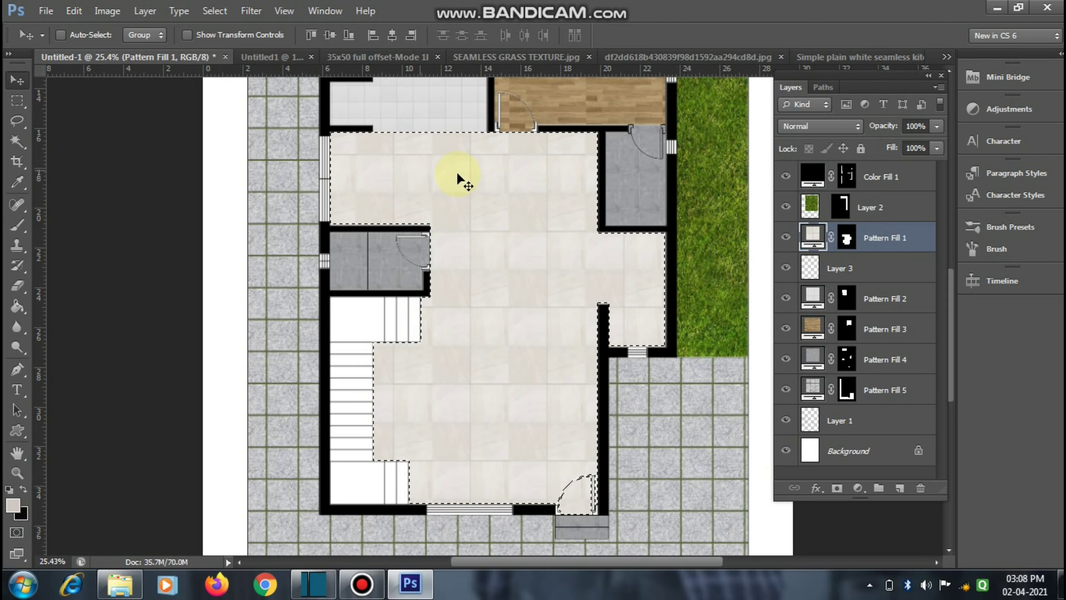
left_click(857, 488)
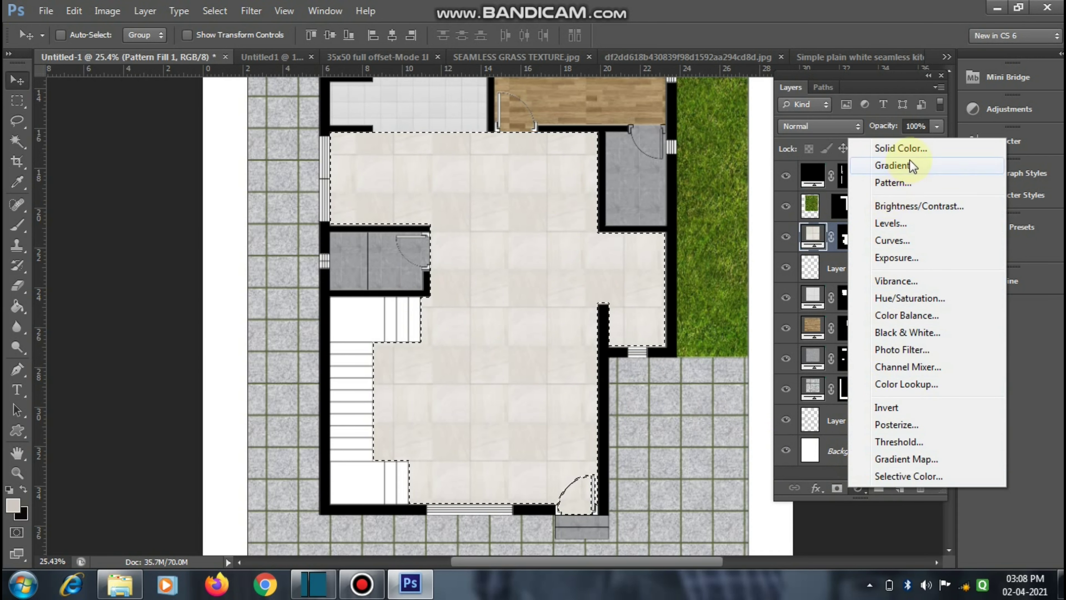
left_click(903, 208)
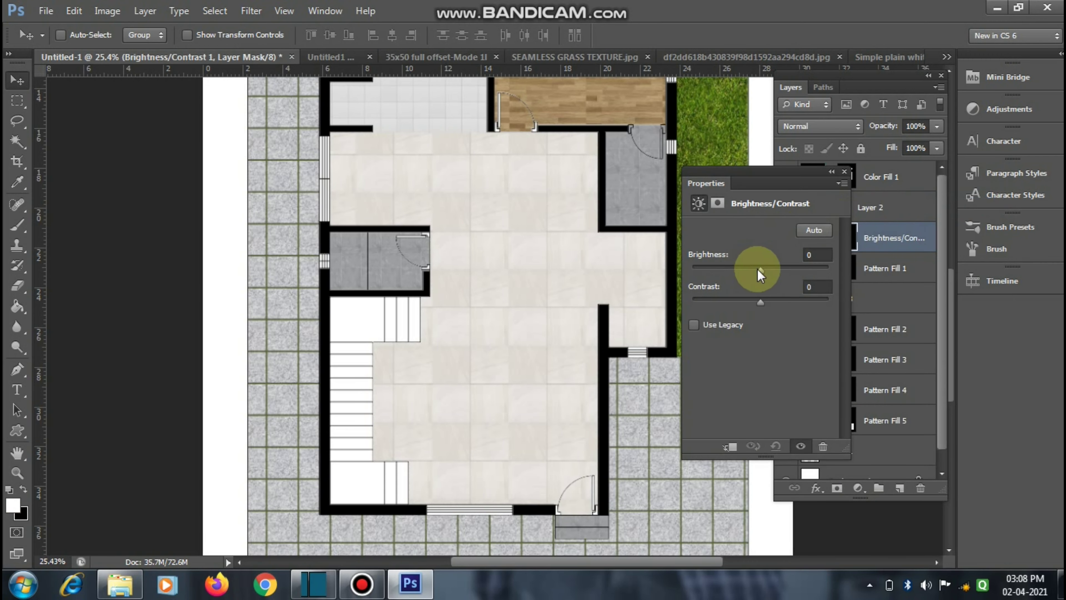
left_click_drag(759, 271, 722, 271)
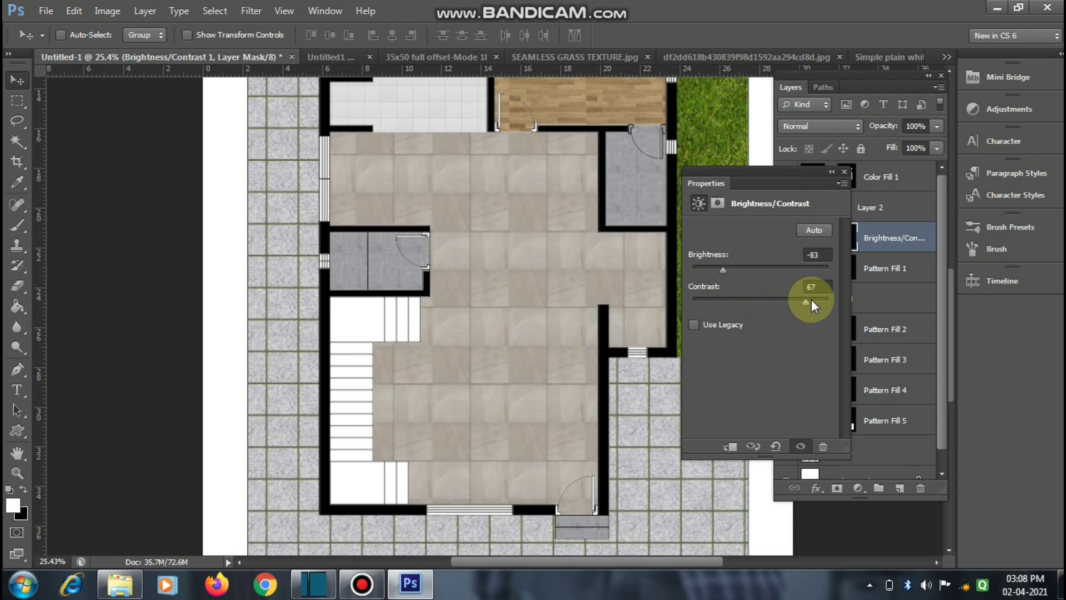
left_click_drag(724, 273, 716, 272)
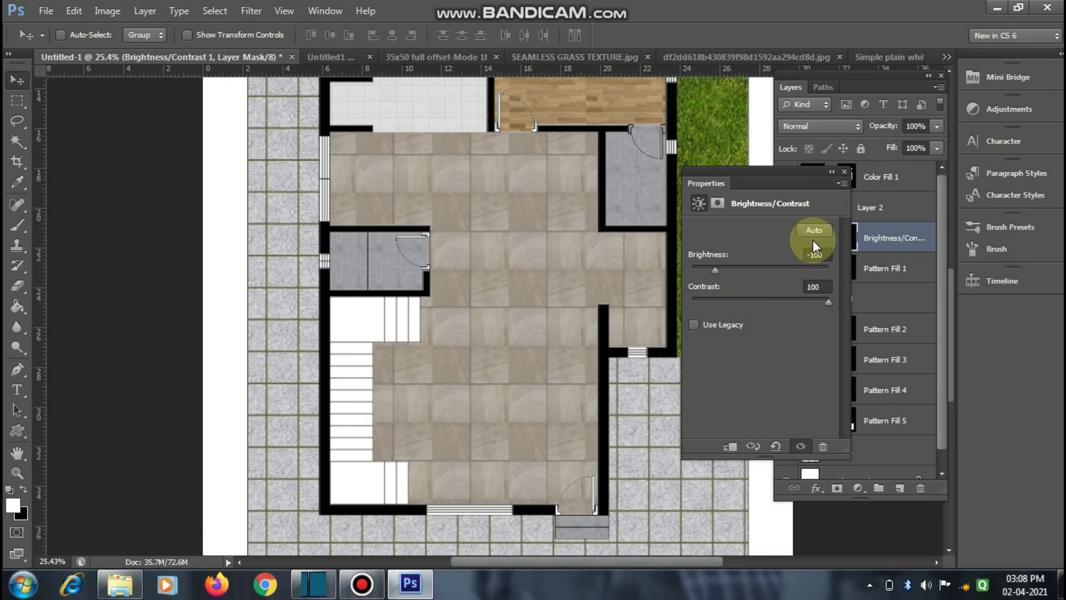
left_click_drag(715, 271, 719, 271)
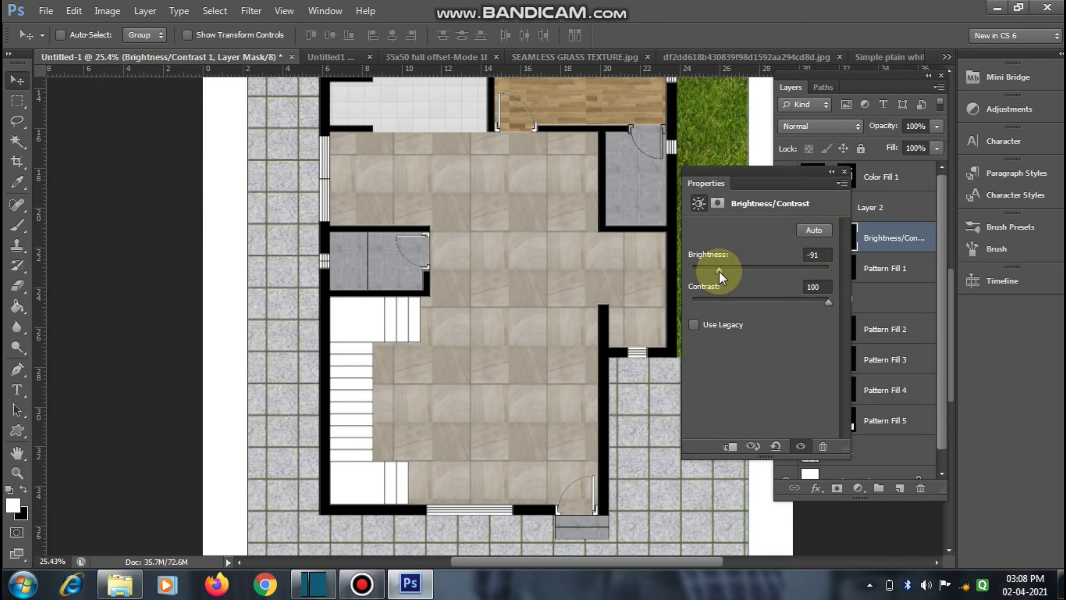
left_click(844, 171)
key("ctrl+0")
key("ctrl+0")
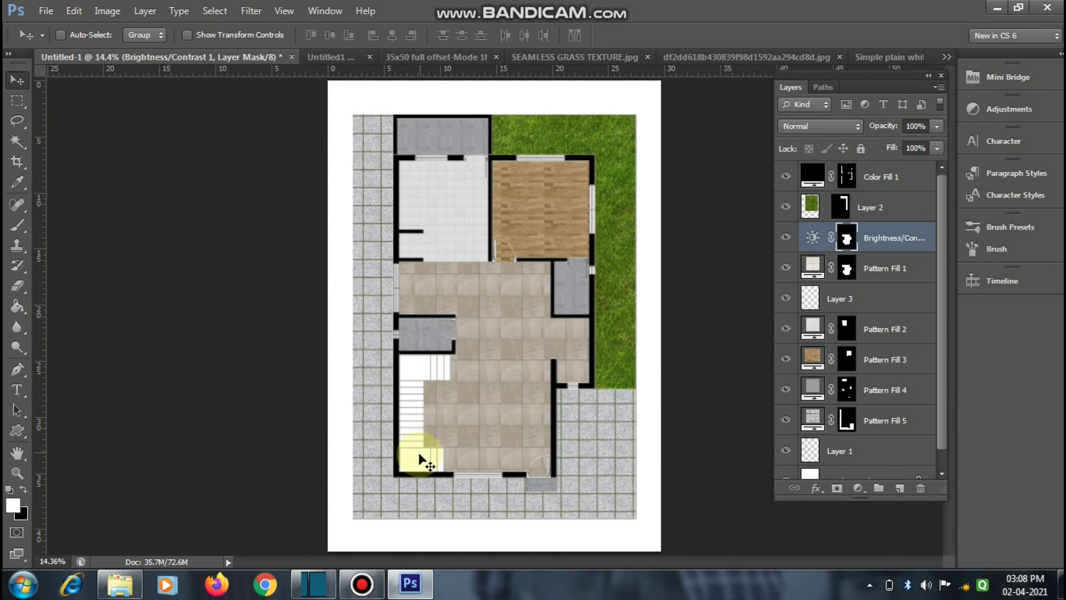
Step: Reopen the floor Brightness/Contrast adjustment and ease it to brightness -27, contrast 21
scroll(446, 489, "up", 1)
scroll(530, 310, "up", 1)
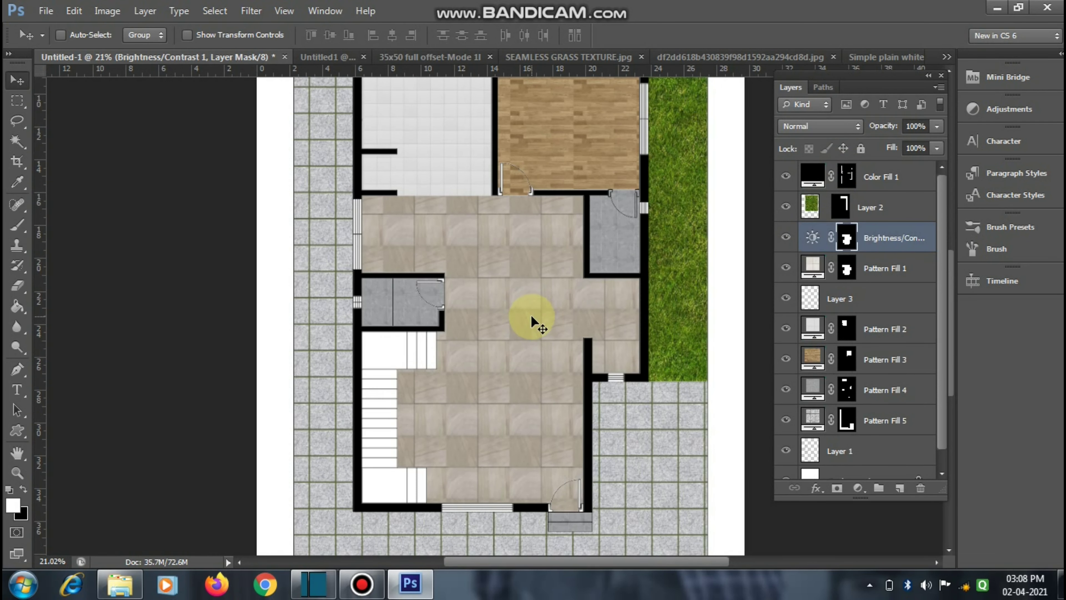
scroll(530, 319, "up", 1)
scroll(484, 400, "down", 2)
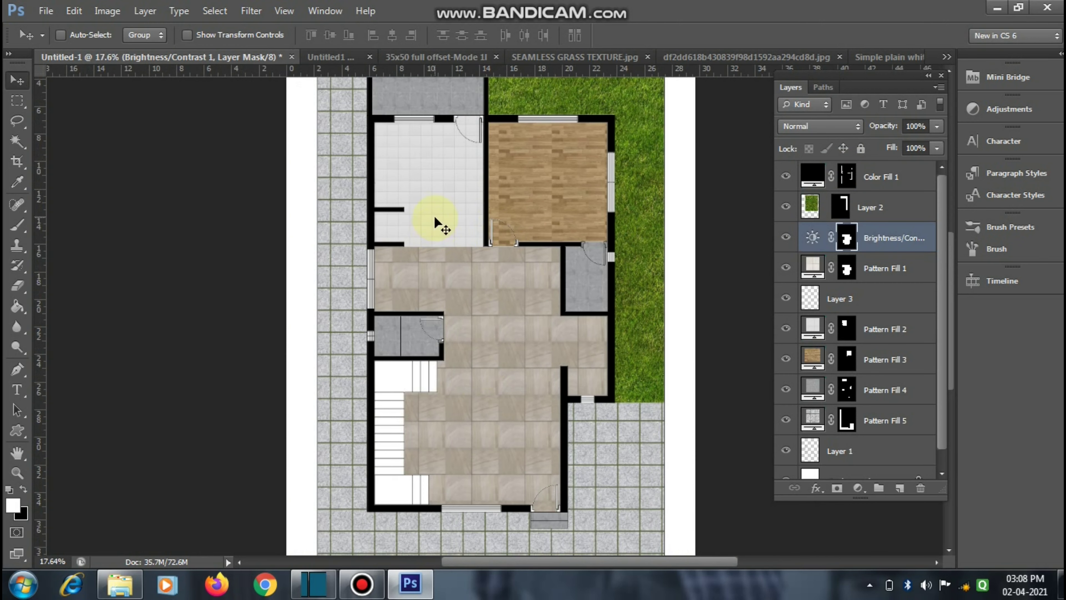
scroll(453, 253, "up", 1)
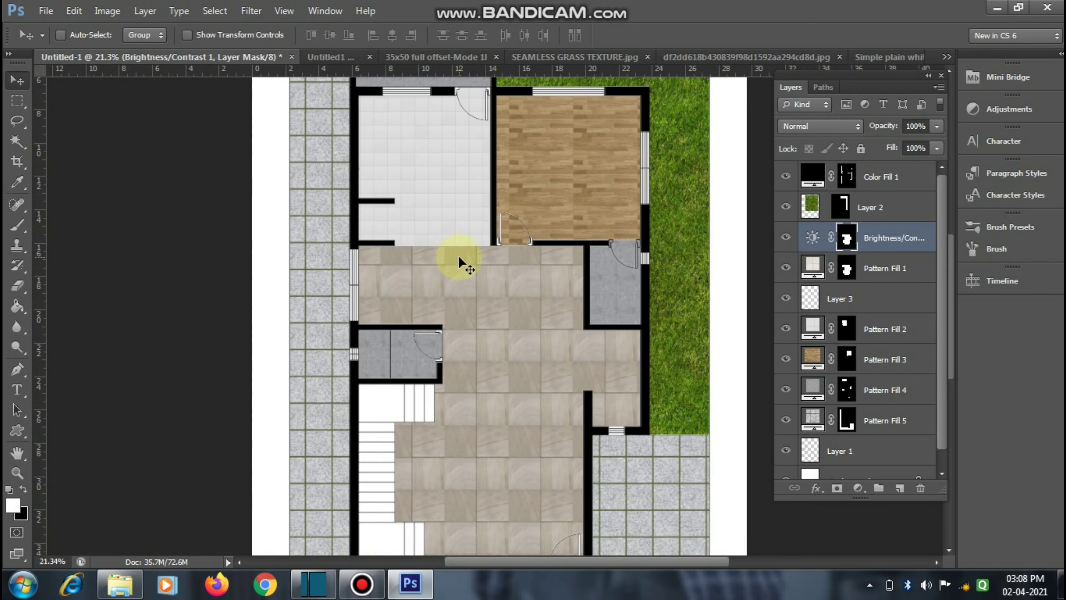
scroll(458, 255, "down", 1)
left_click(813, 239)
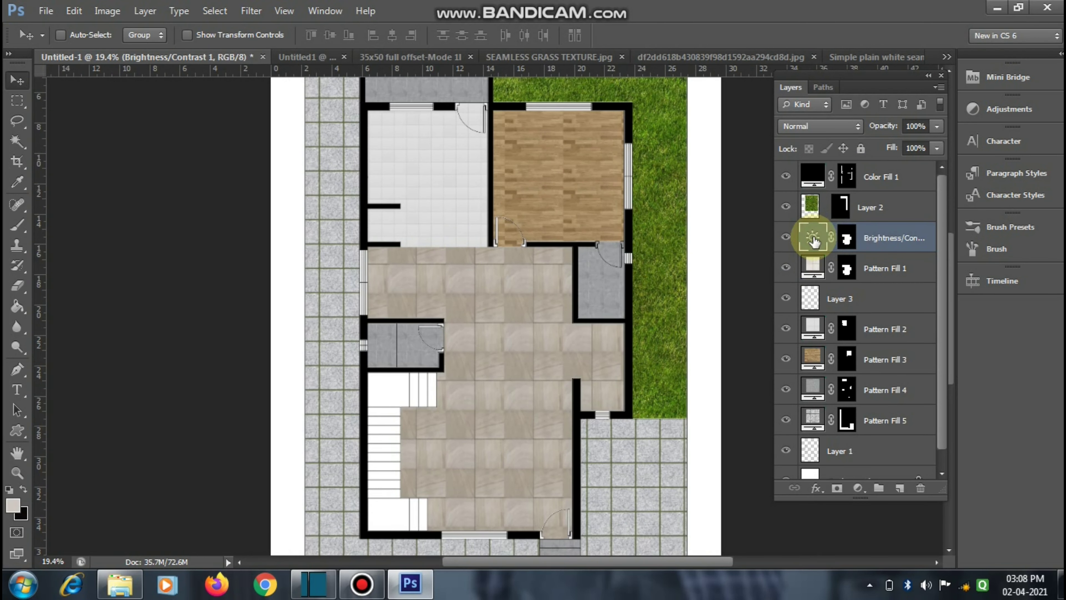
double_click(813, 239)
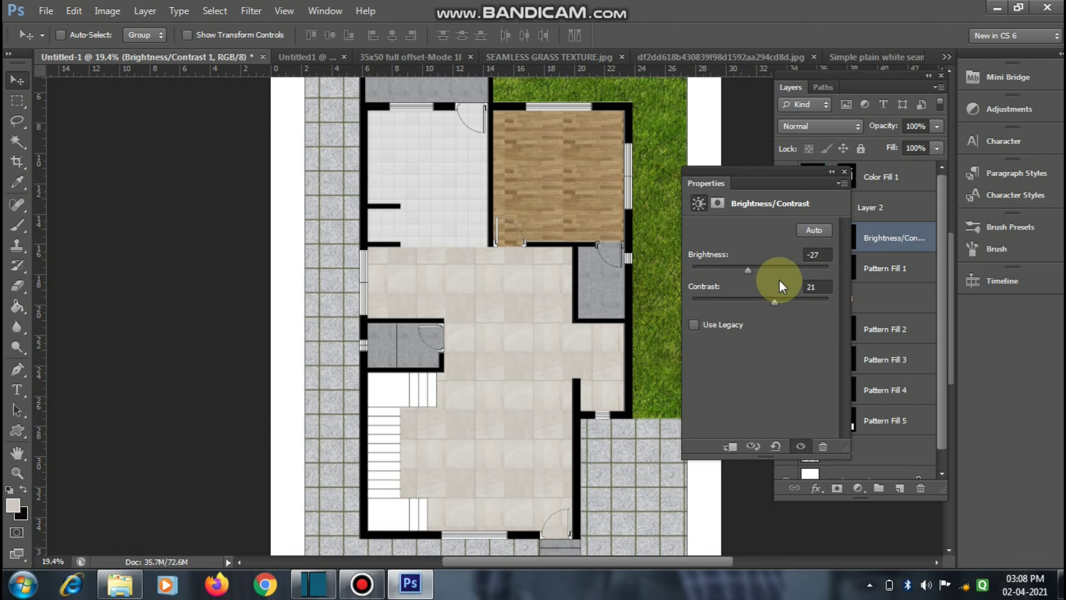
Step: Load the main floor area as a selection from Pattern Fill 1's mask
left_click(844, 171)
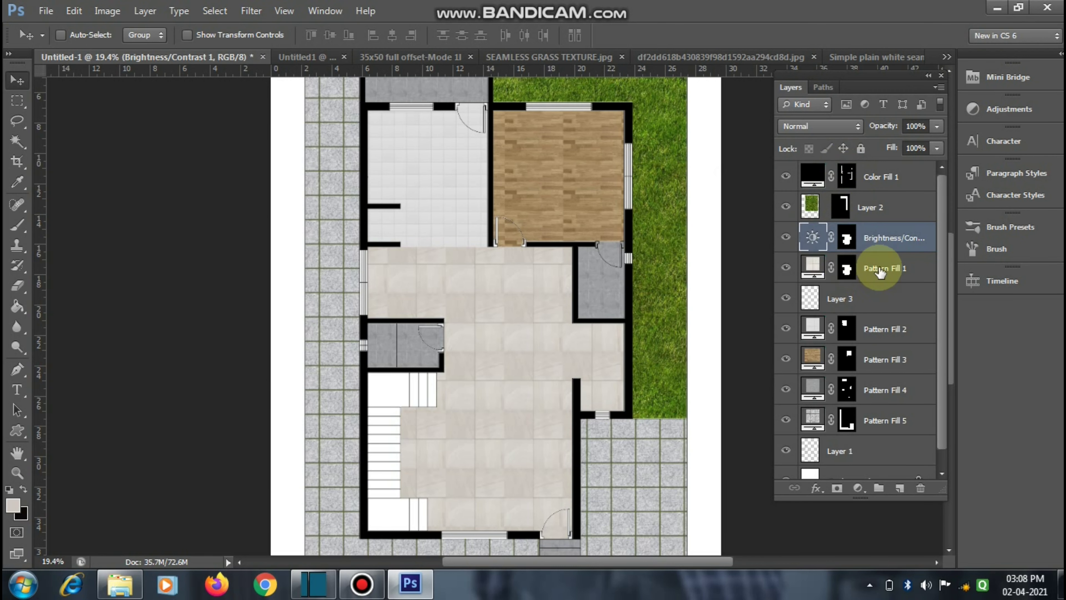
left_click(846, 272)
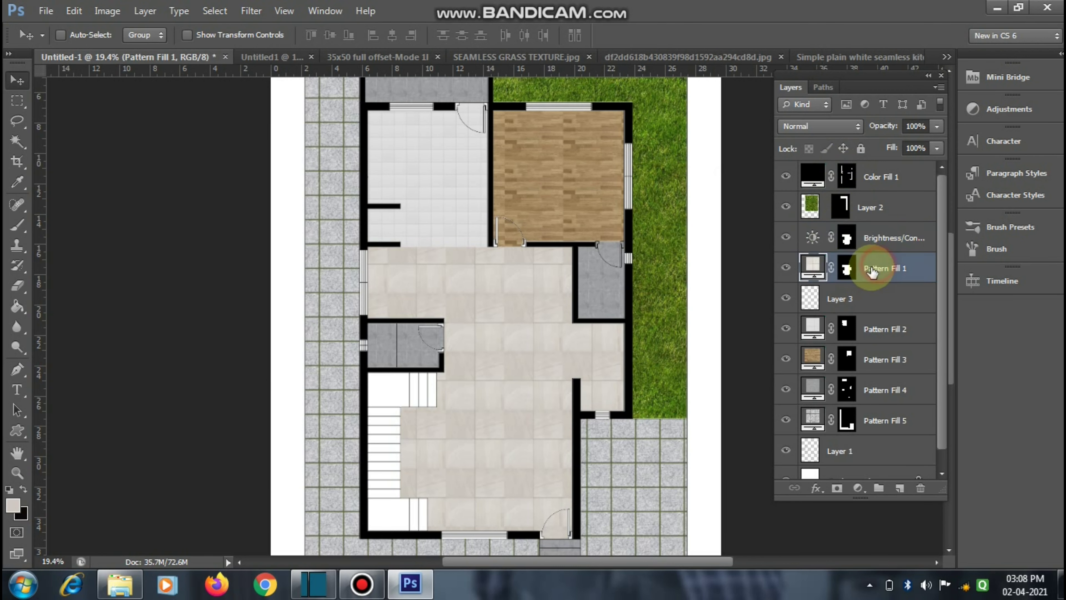
left_click(846, 272, "ctrl")
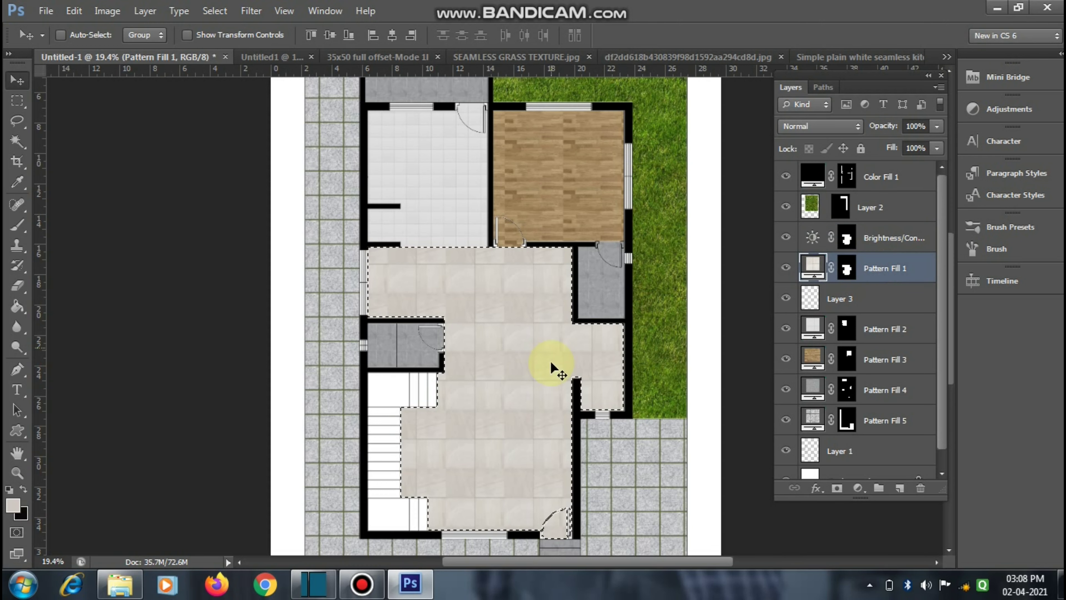
Step: Add a Black & White adjustment greying the floor tiles: Reds -13, Yellows 125, Greens -28, Cyans 153
left_click(857, 487)
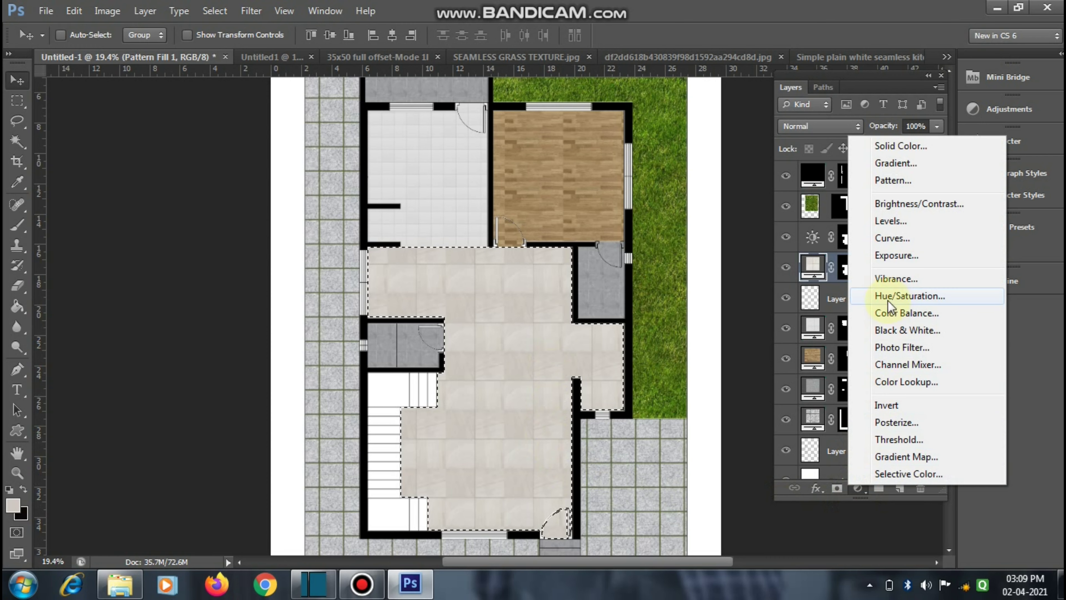
left_click(873, 330)
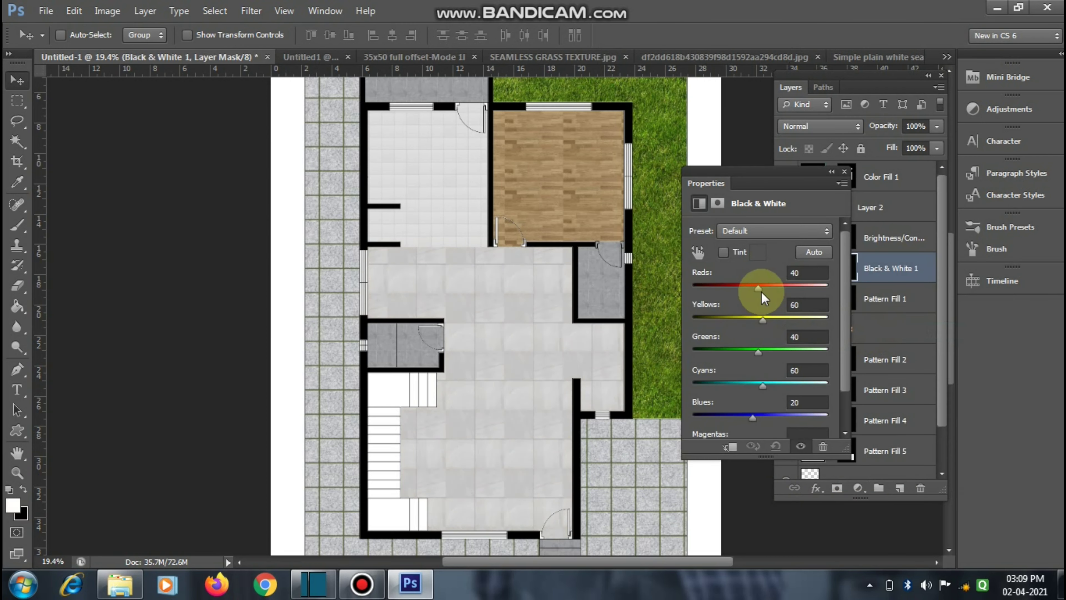
mouse_move(767, 290)
left_mouse_down()
mouse_move(730, 288)
mouse_move(785, 296)
mouse_move(752, 315)
mouse_move(791, 323)
mouse_move(718, 347)
left_mouse_up()
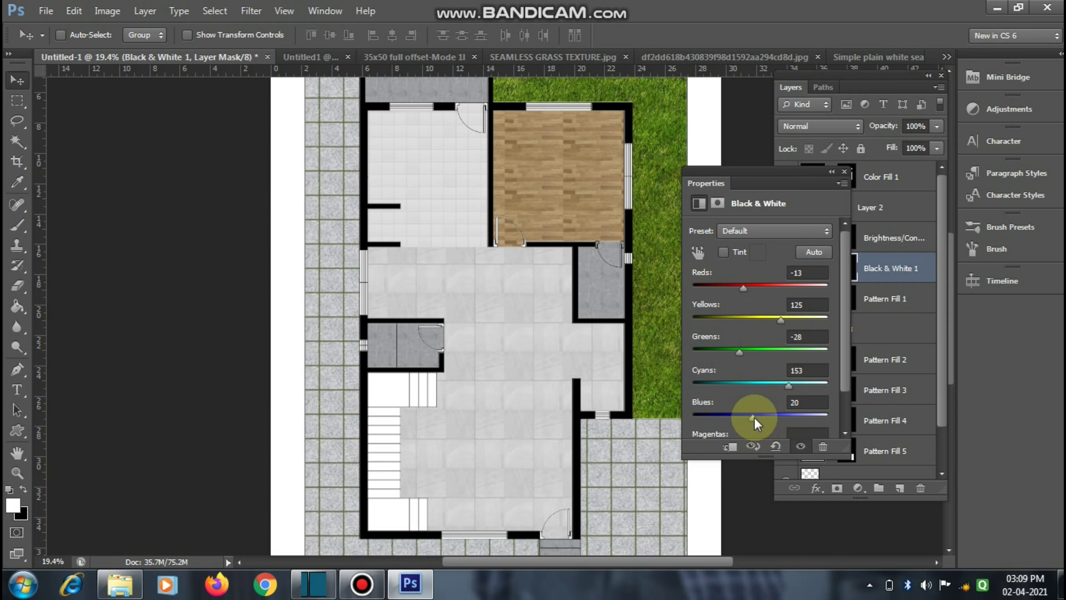
left_click_drag(753, 417, 788, 417)
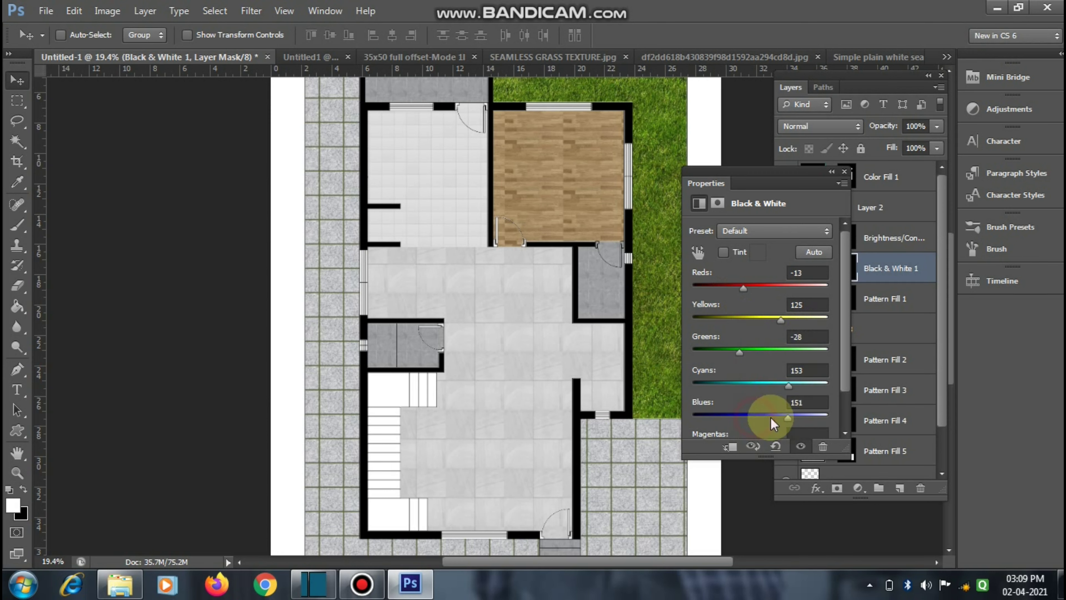
left_click(843, 172)
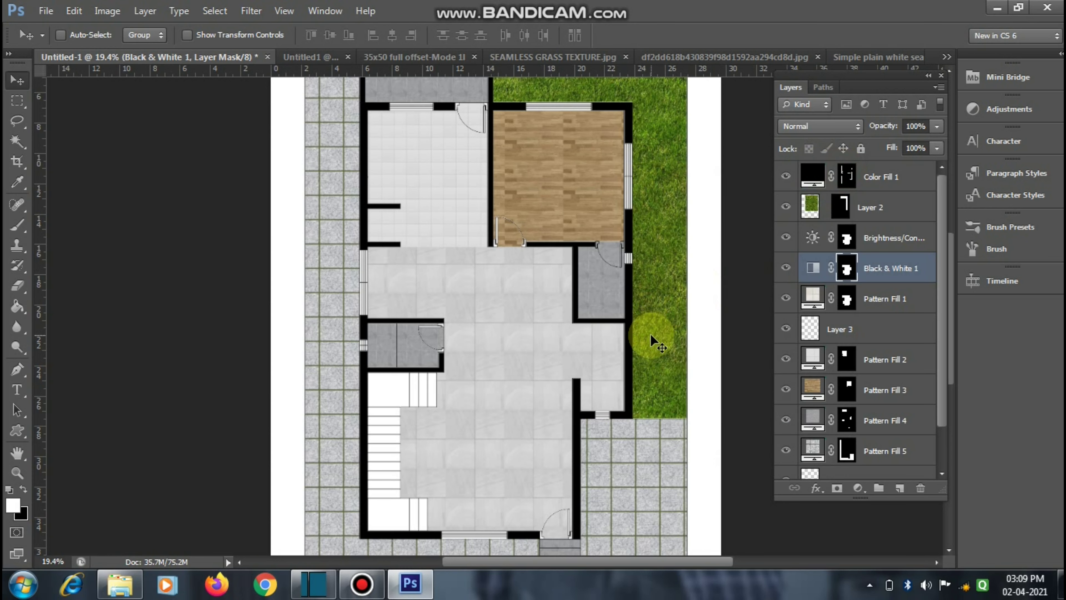
scroll(650, 334, "down", 2)
scroll(553, 298, "down", 1)
scroll(438, 304, "up", 1)
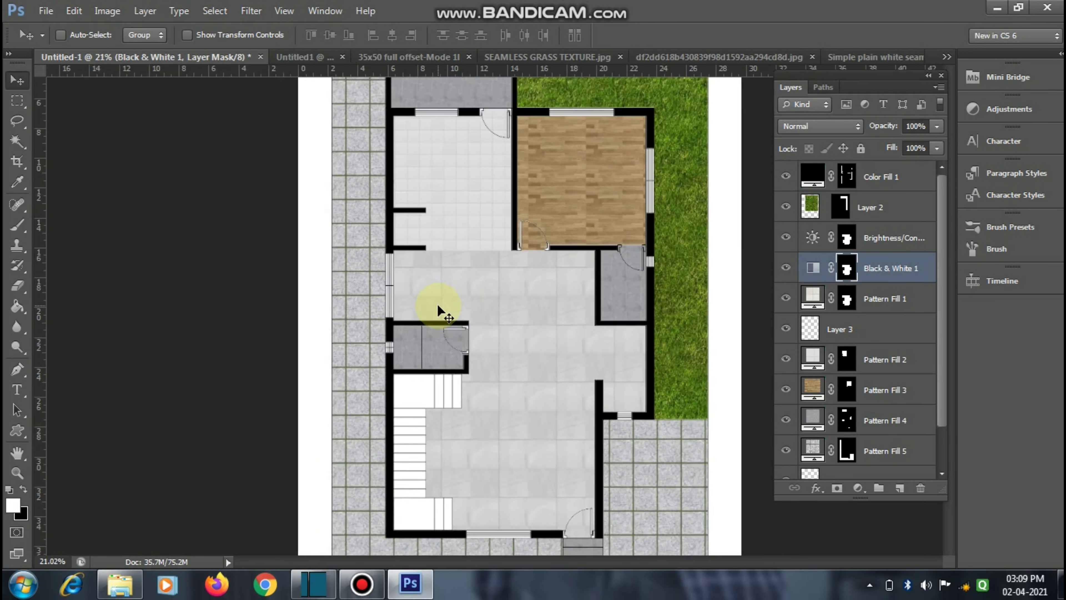
scroll(437, 304, "up", 1)
scroll(376, 267, "down", 1)
scroll(376, 266, "down", 1)
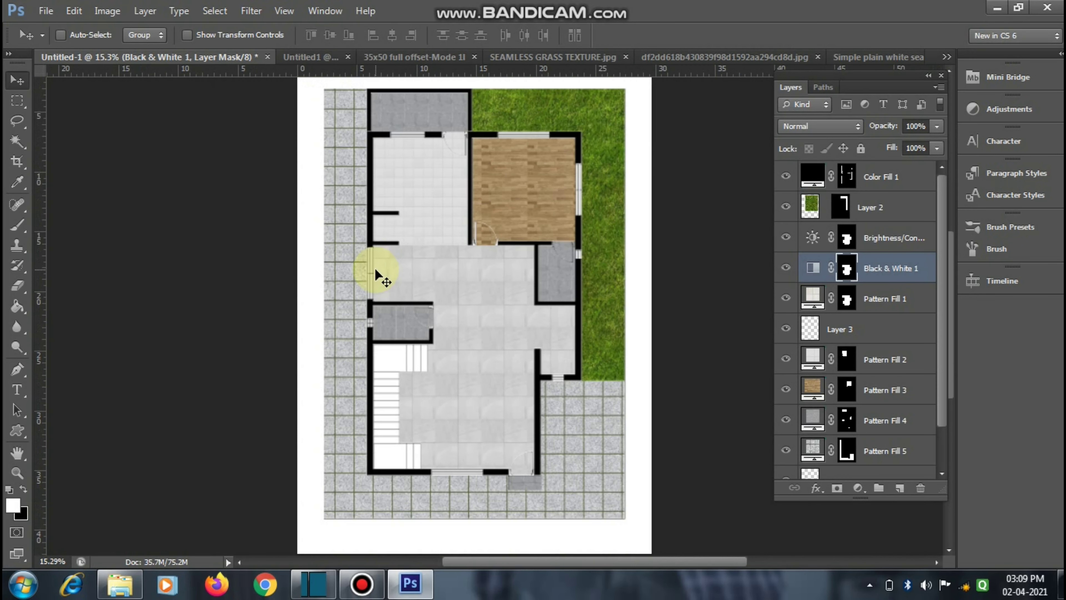
scroll(420, 290, "up", 1)
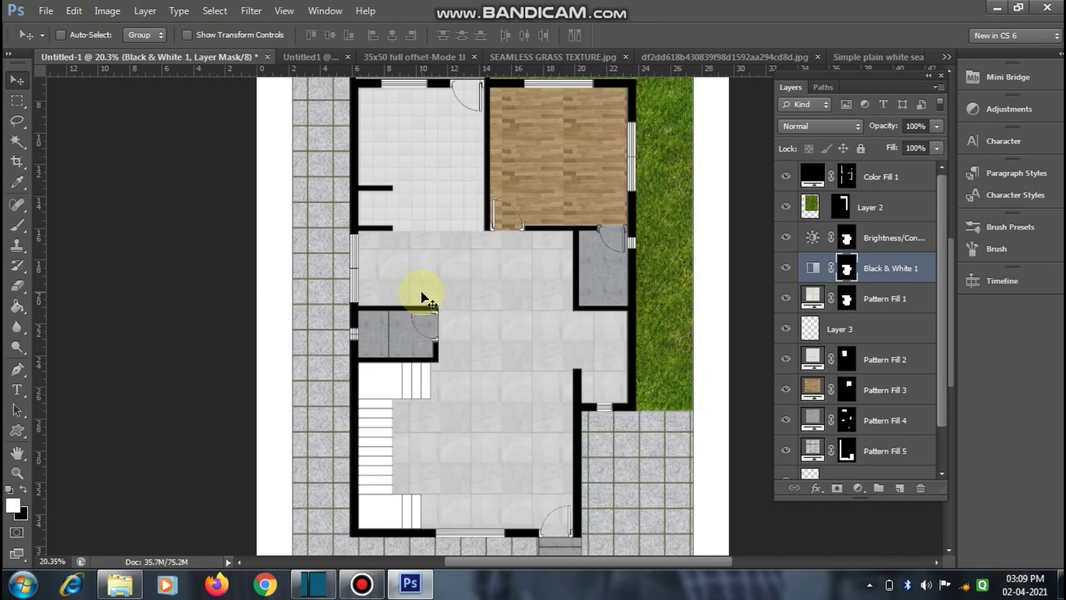
scroll(416, 289, "up", 1)
scroll(415, 252, "down", 1)
scroll(428, 297, "down", 1)
scroll(397, 464, "up", 2)
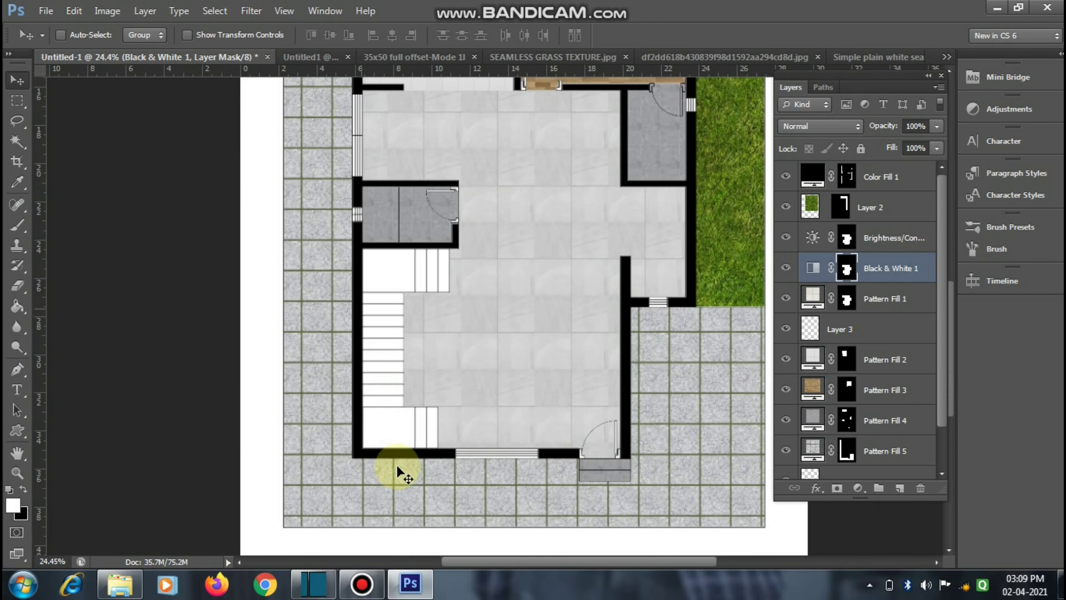
scroll(431, 439, "up", 1)
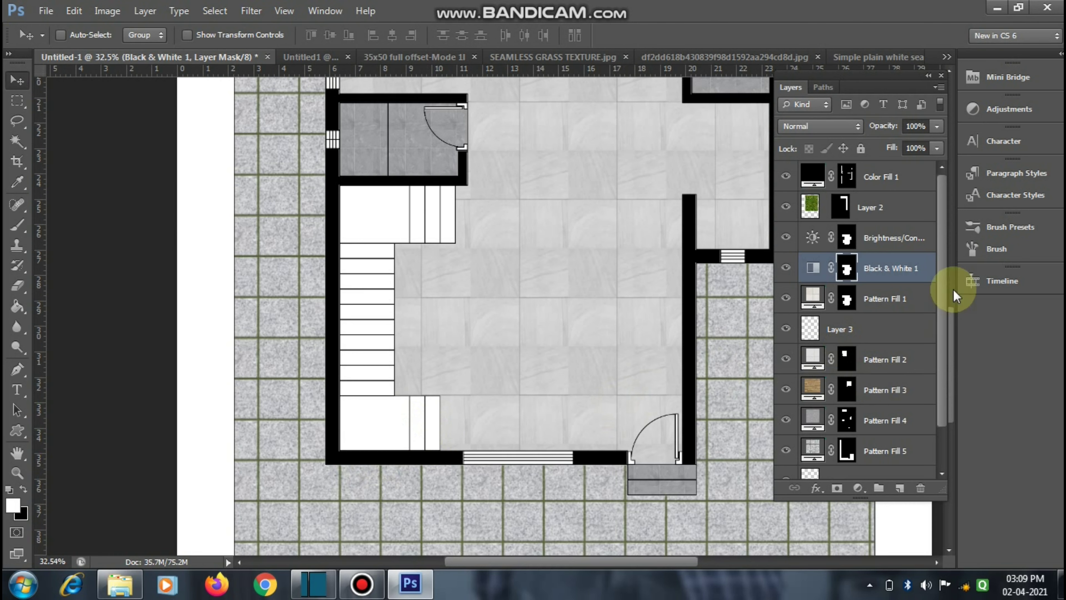
scroll(940, 328, "down", 2)
Step: On Layer 1, magic-wand select all white stair treads, both landings and their side strips
left_click(835, 433)
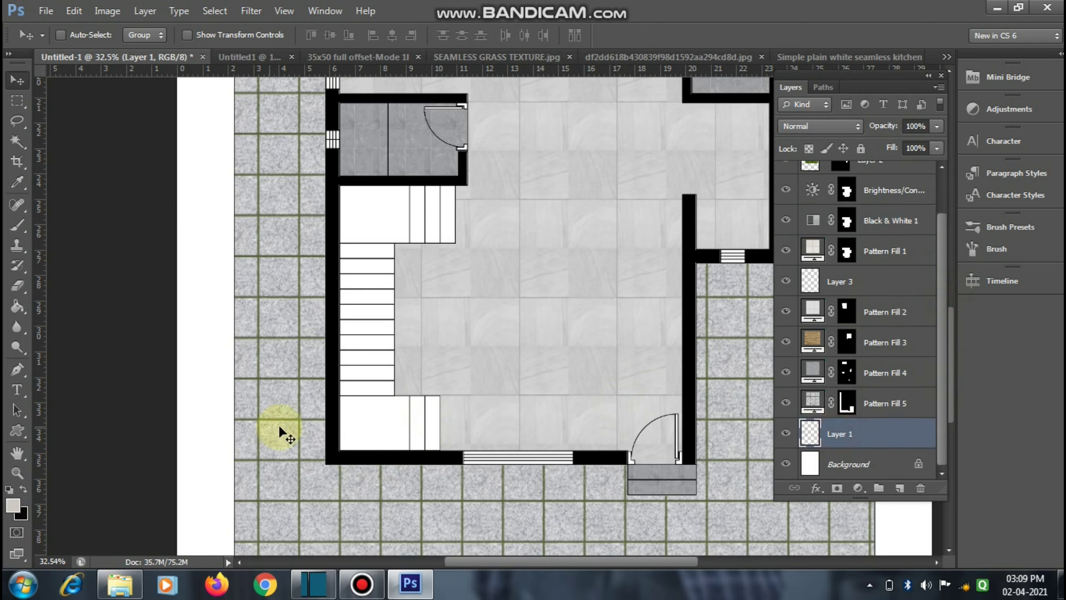
left_click(17, 141)
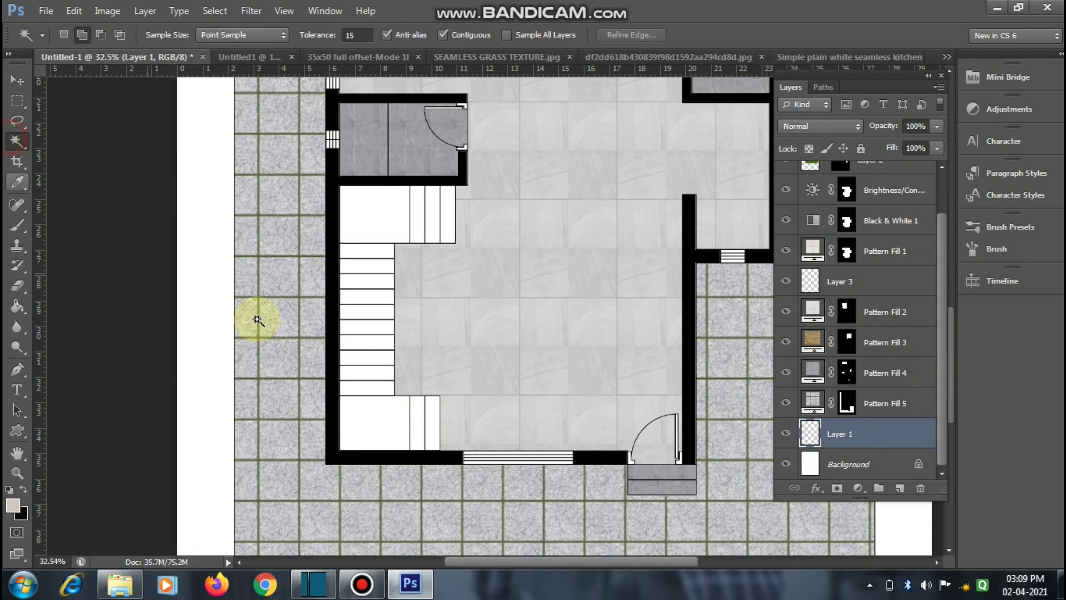
left_click(428, 422)
left_click(382, 423)
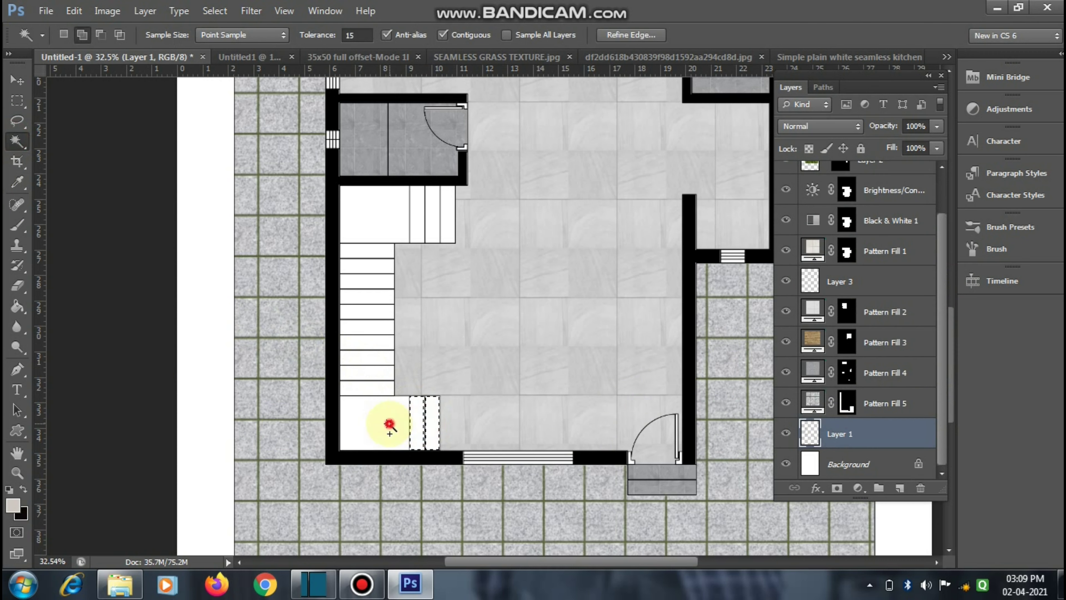
left_click(359, 388)
left_click(359, 358)
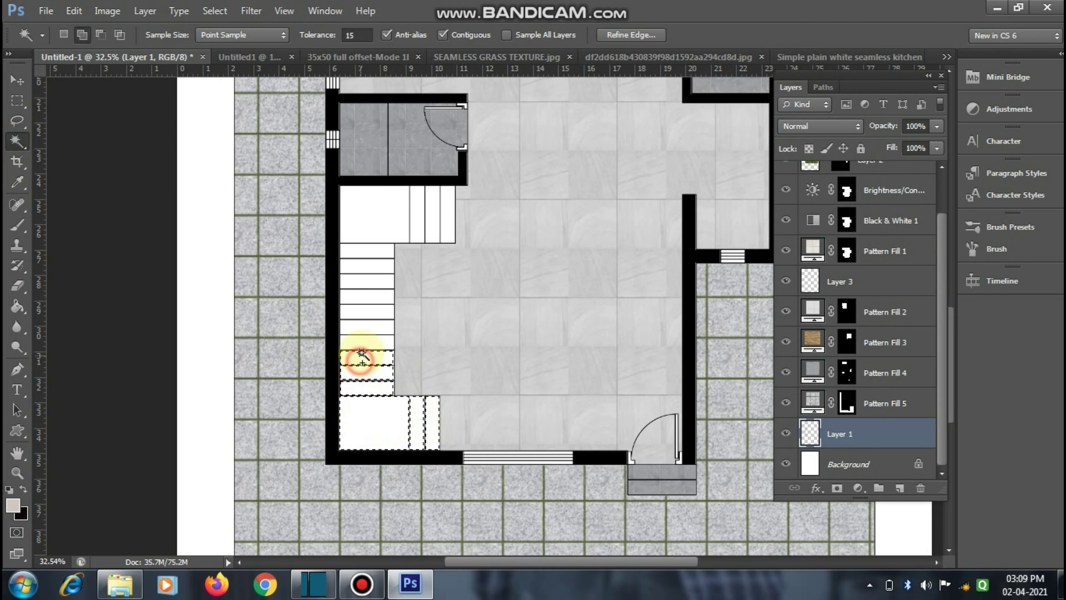
left_click(364, 346)
left_click(369, 313)
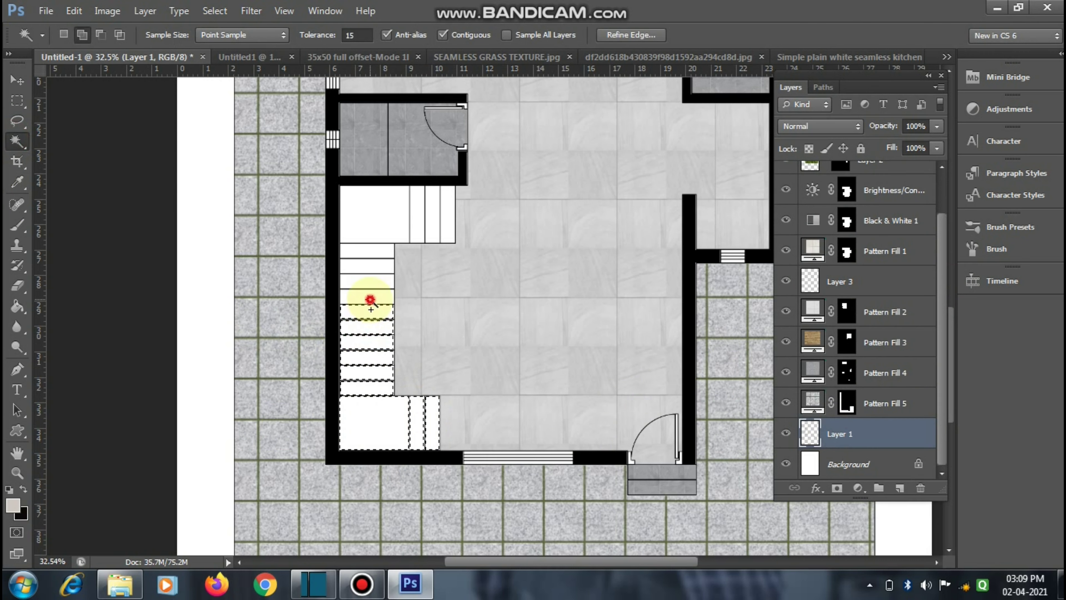
left_click(370, 296)
left_click(370, 265)
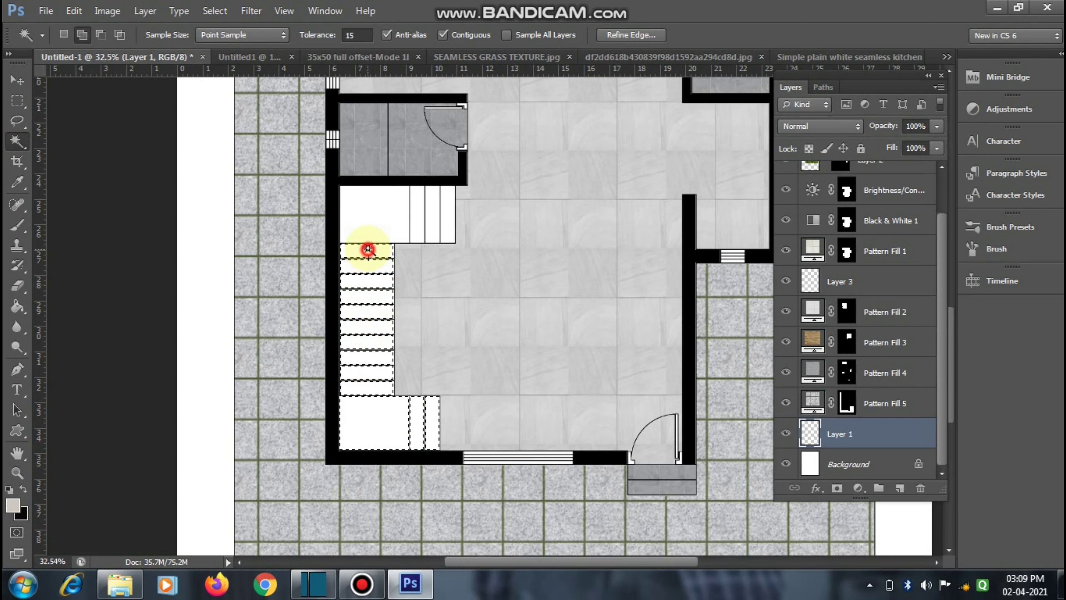
left_click(369, 225)
left_click(418, 217)
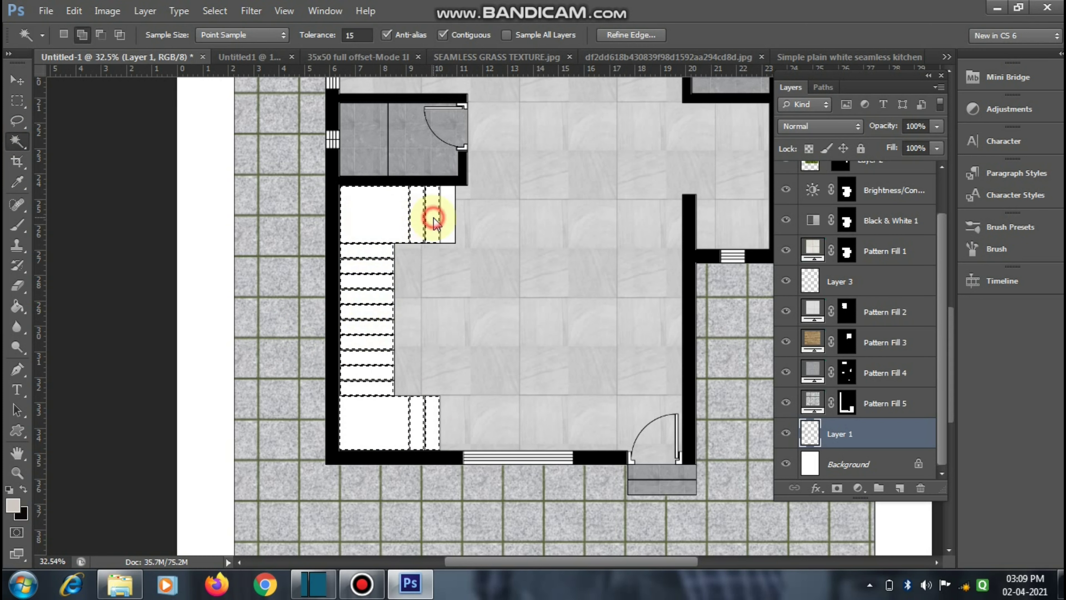
scroll(367, 441, "down", 1)
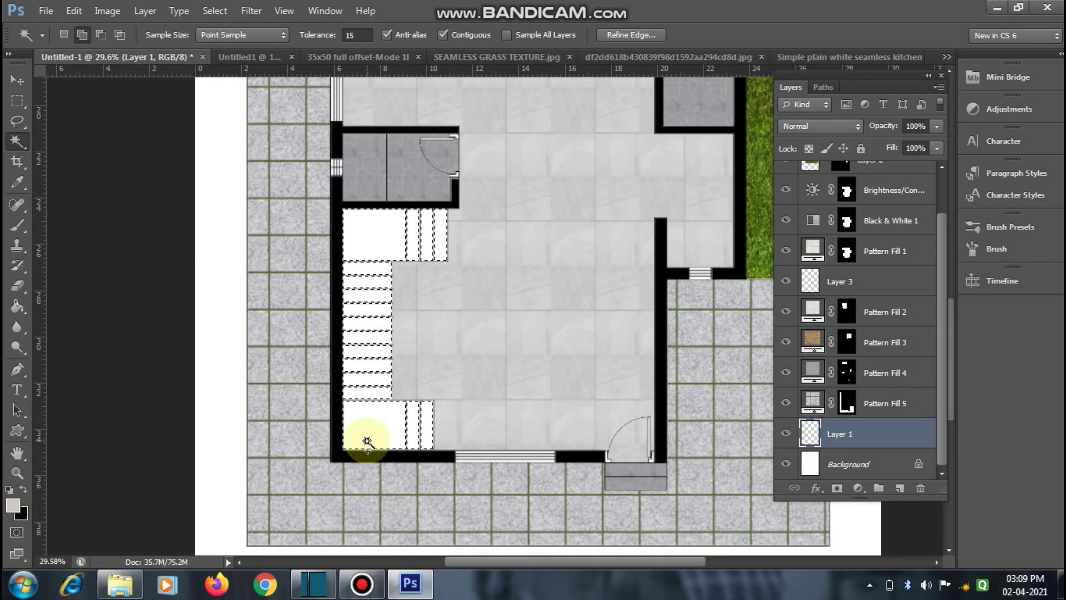
Step: Fill the stair selection with a grey textured pattern at 100% scale as Pattern Fill 6
left_click(858, 488)
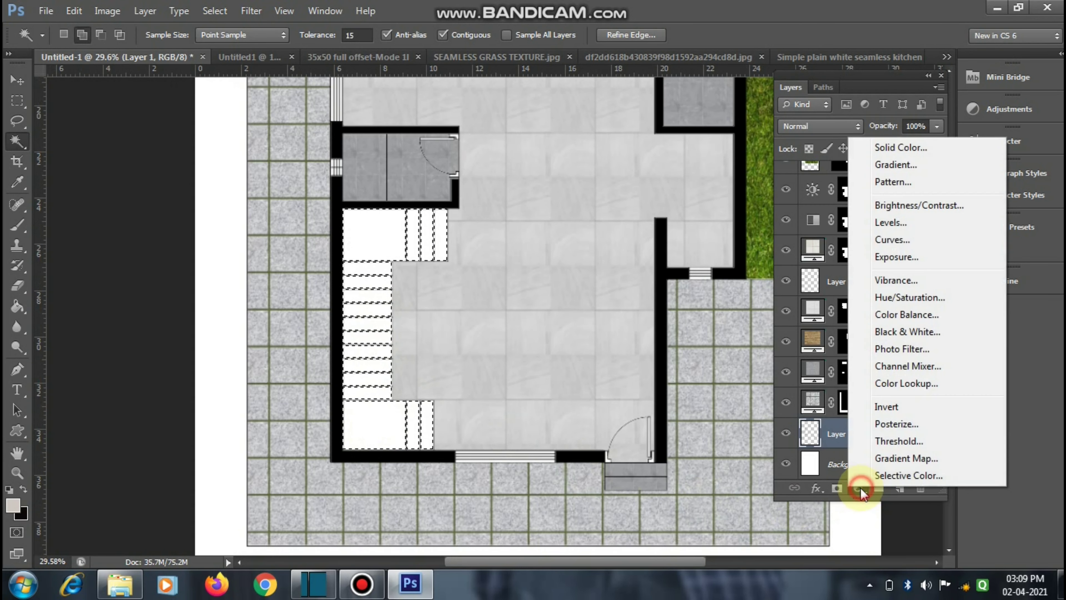
left_click(897, 181)
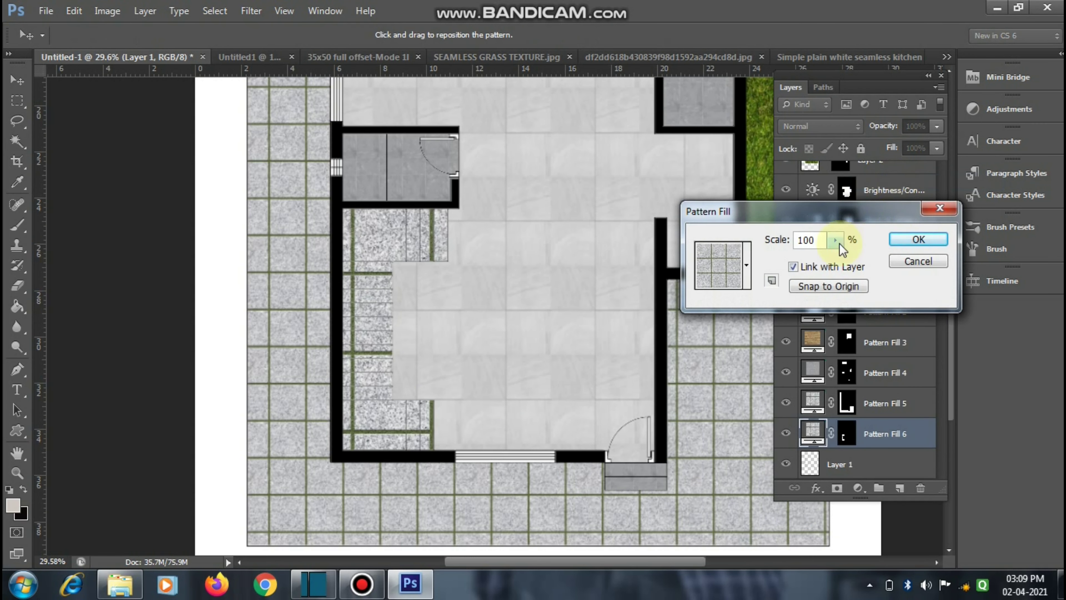
left_click(747, 269)
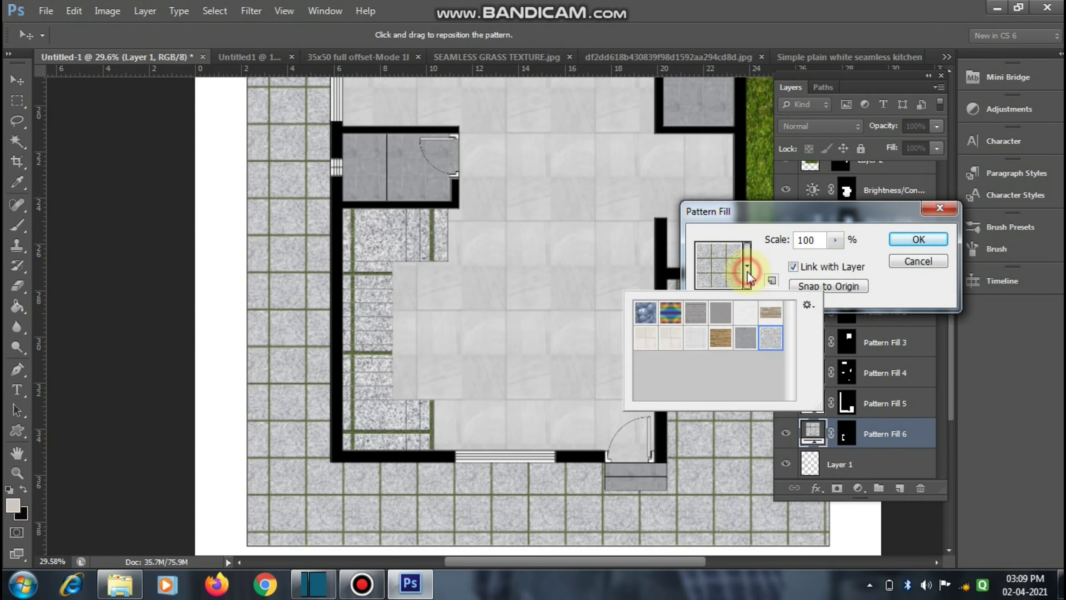
left_click(641, 319)
left_click(692, 317)
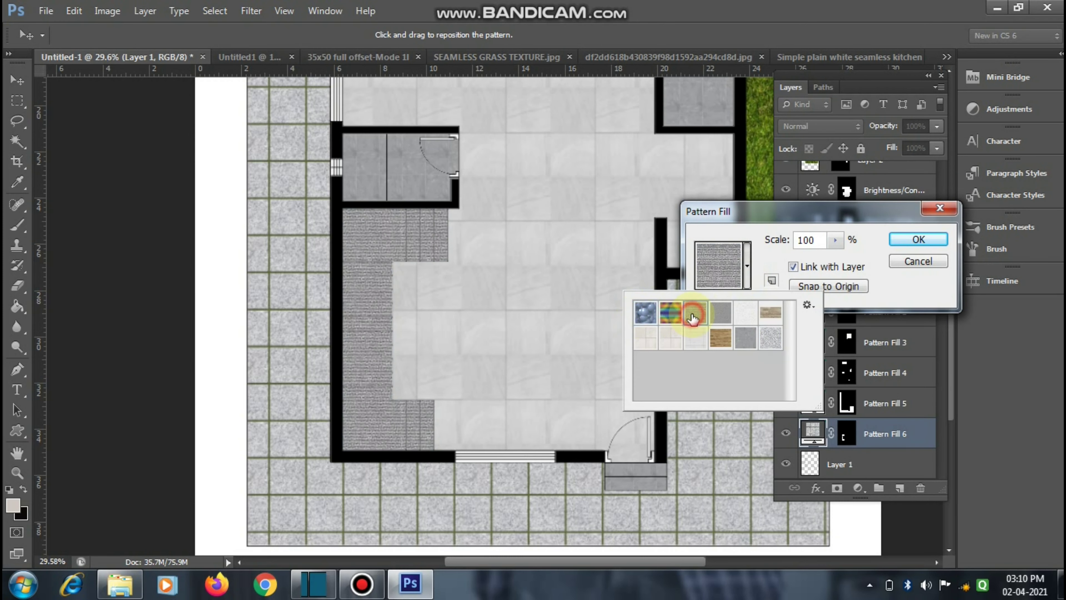
left_click(590, 330)
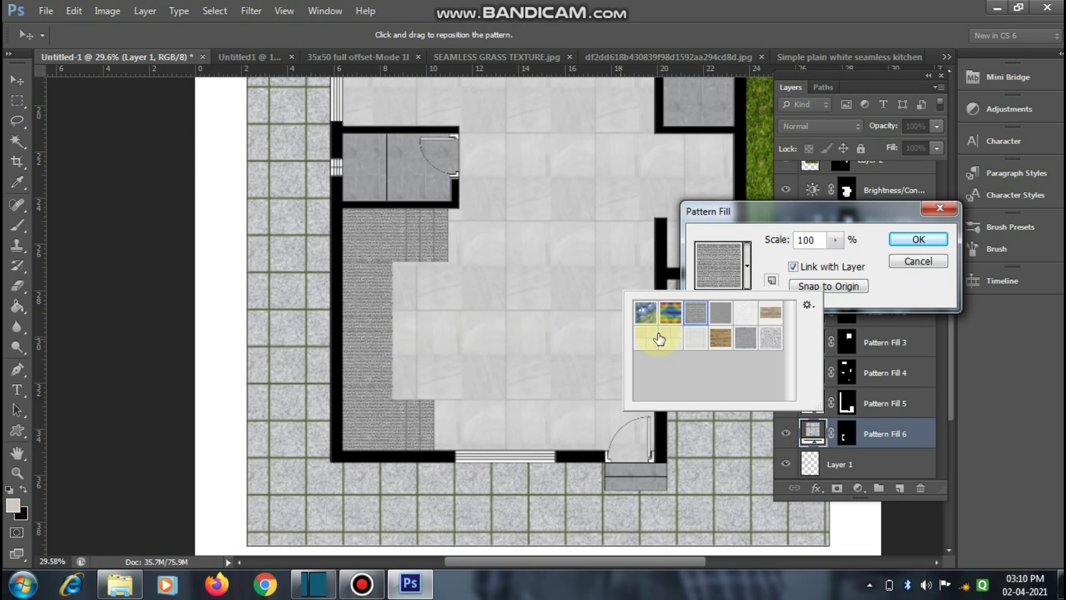
left_click(747, 267)
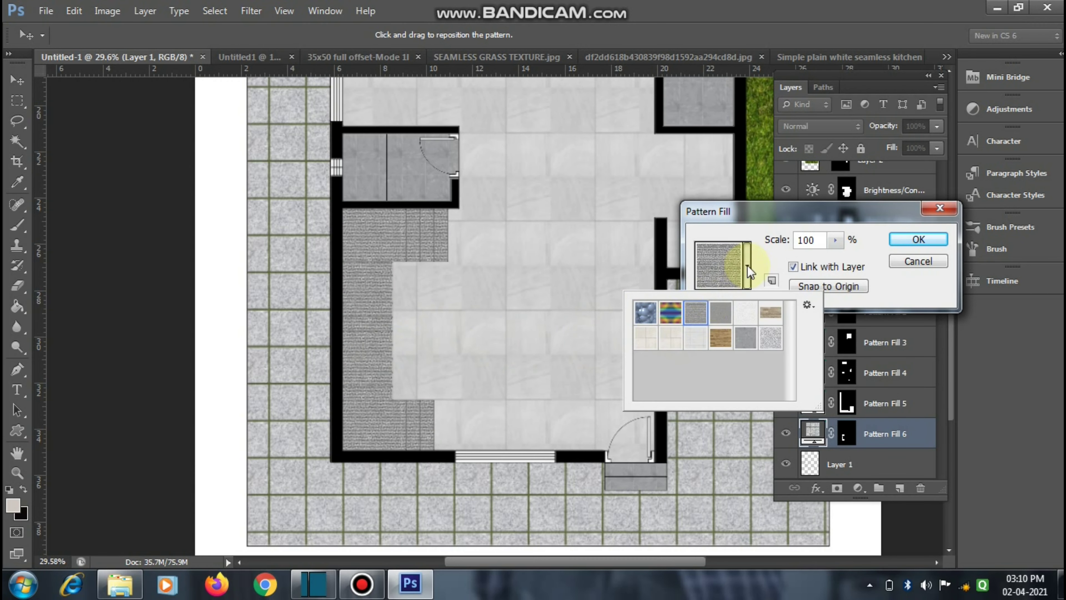
left_click(897, 240)
key("ctrl+0")
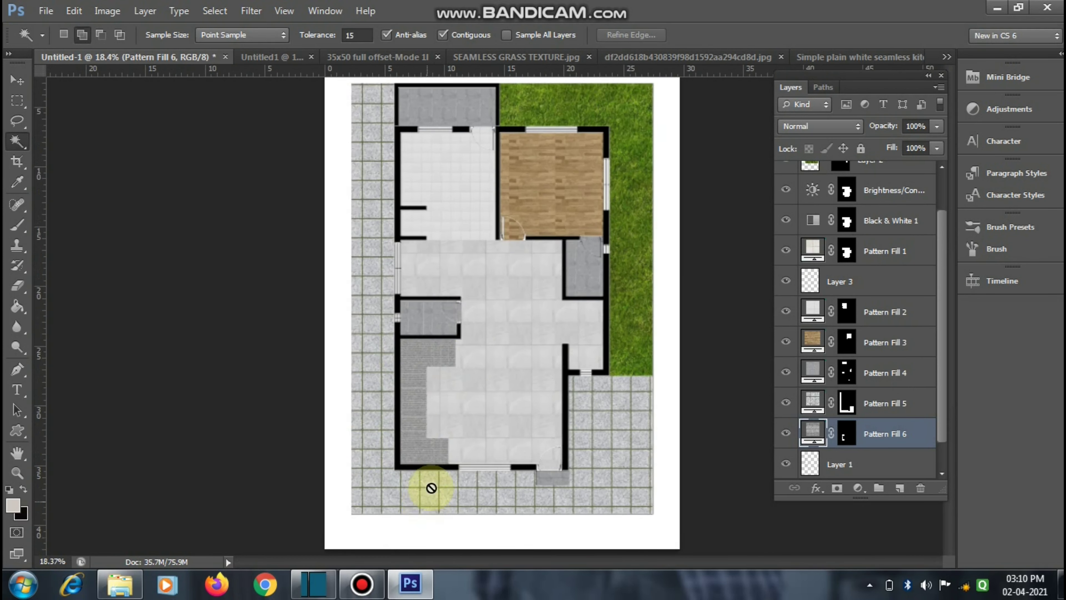
scroll(436, 462, "up", 2)
scroll(440, 448, "up", 2)
scroll(440, 448, "up", 1)
left_click(804, 438)
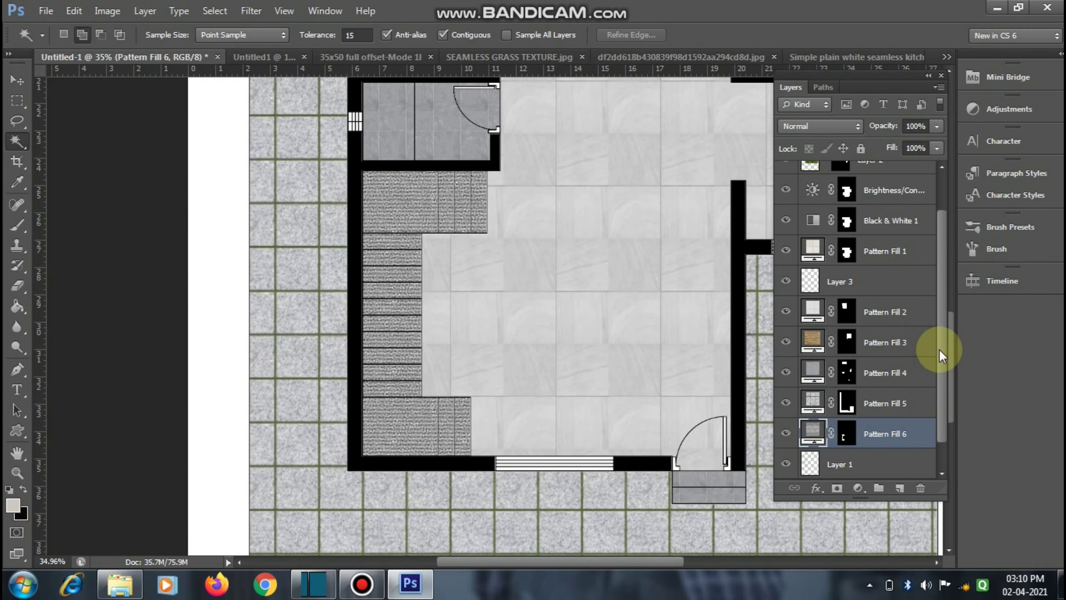
scroll(939, 349, "down", 1)
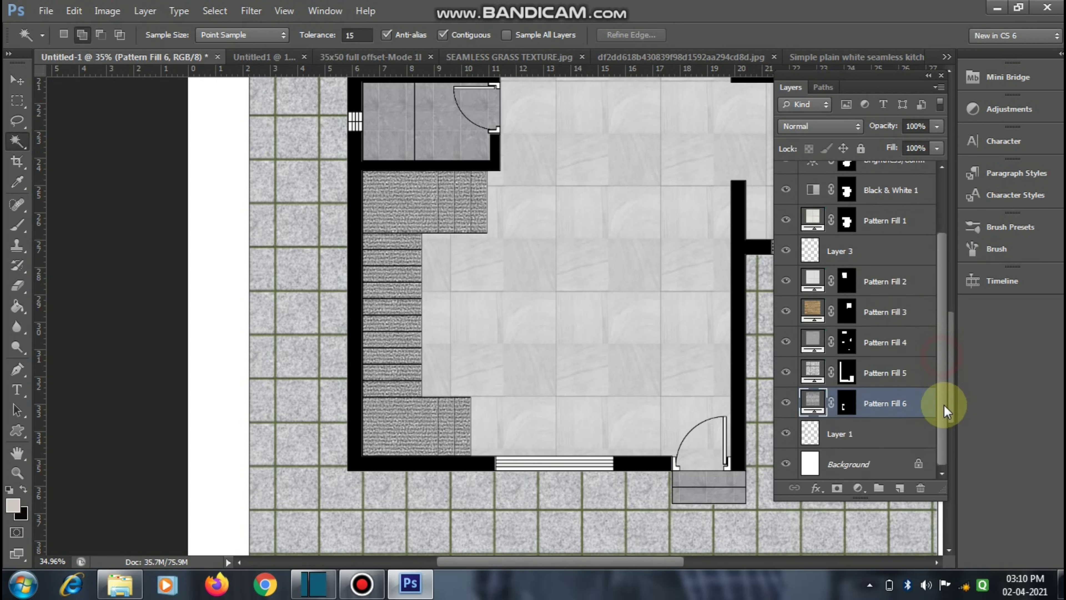
left_click(786, 404)
left_click(786, 403)
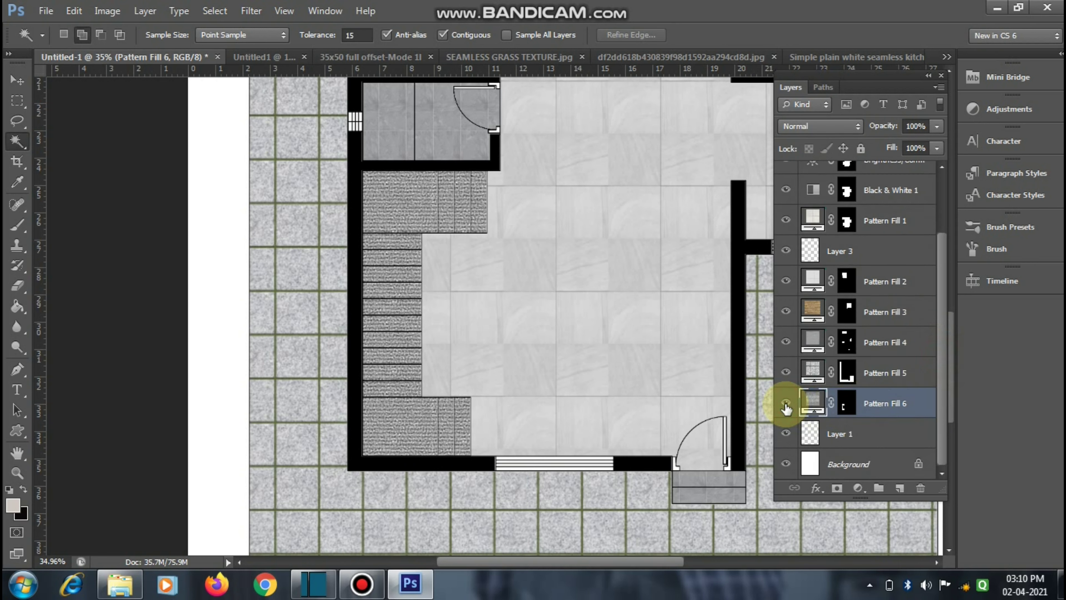
double_click(895, 404)
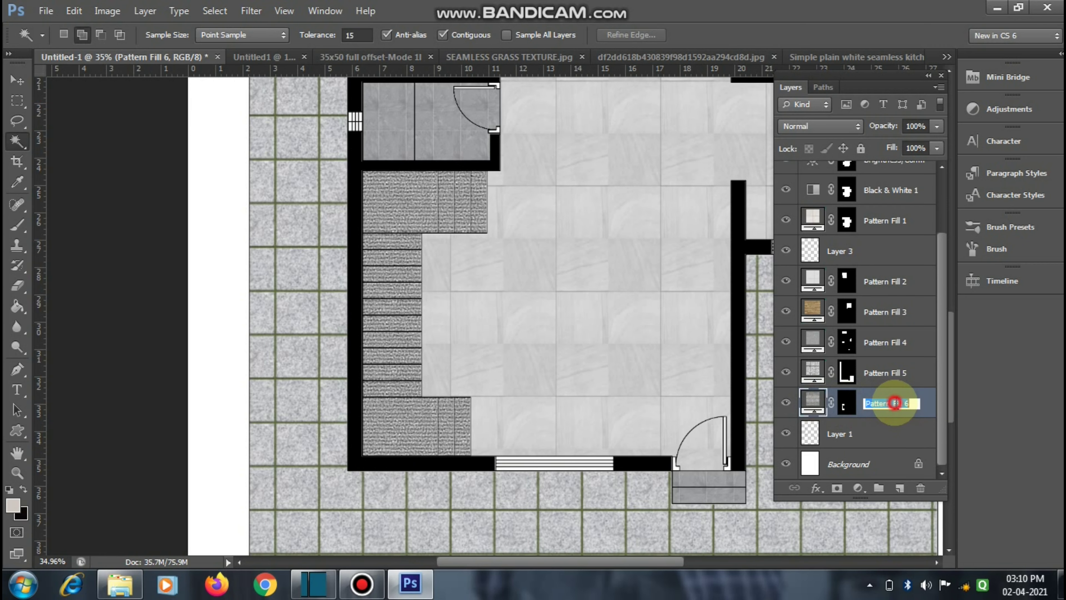
left_click(920, 414)
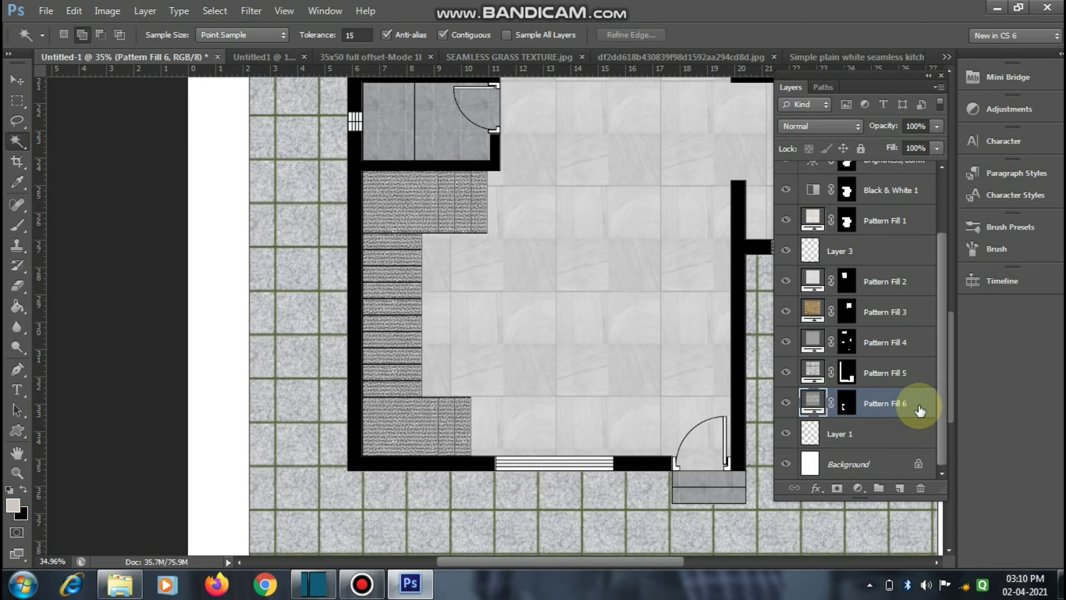
Step: Give Pattern Fill 6 a Bevel & Emboss with Depth 235% and Size 5 px
double_click(919, 409)
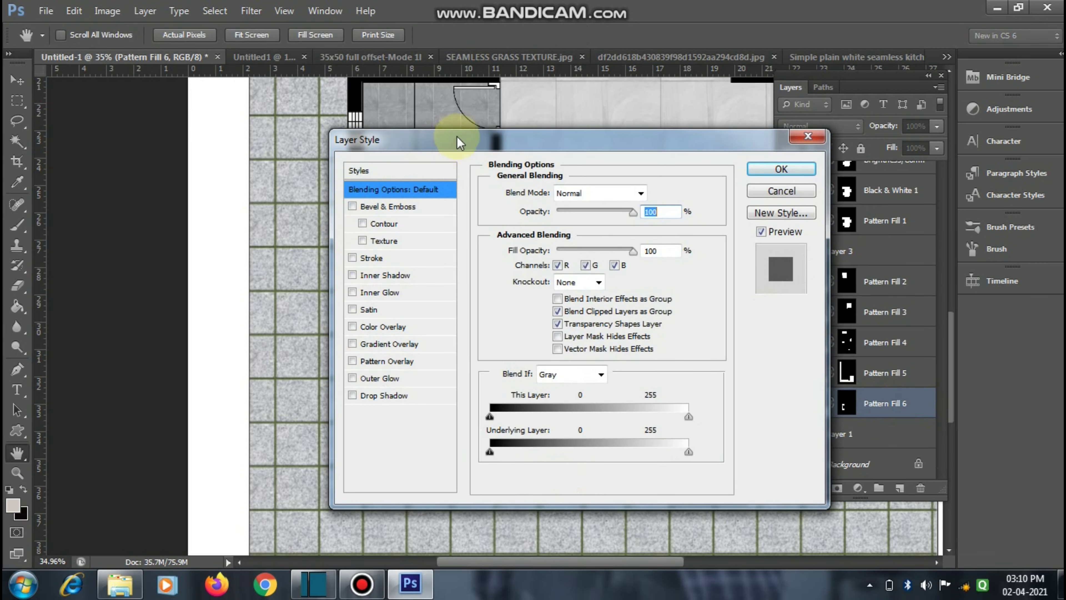
left_click_drag(450, 131, 797, 132)
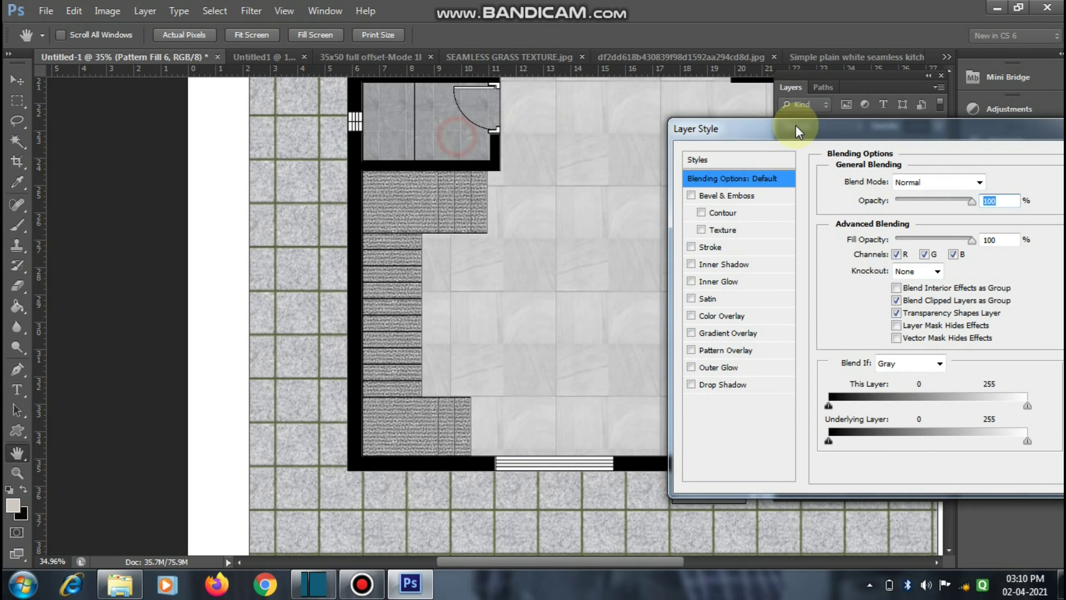
left_click(691, 195)
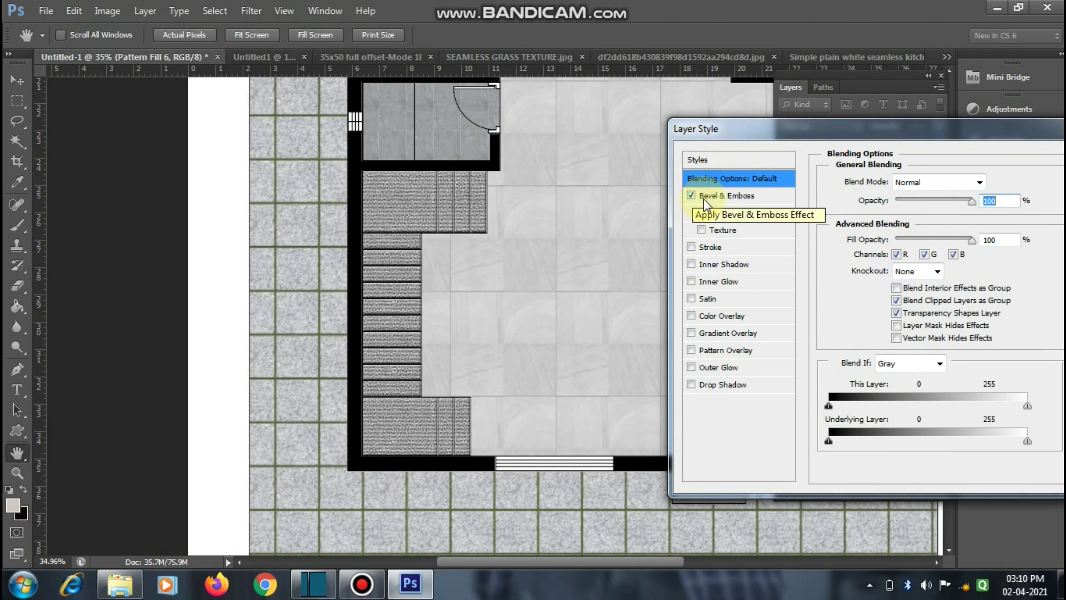
left_click(705, 197)
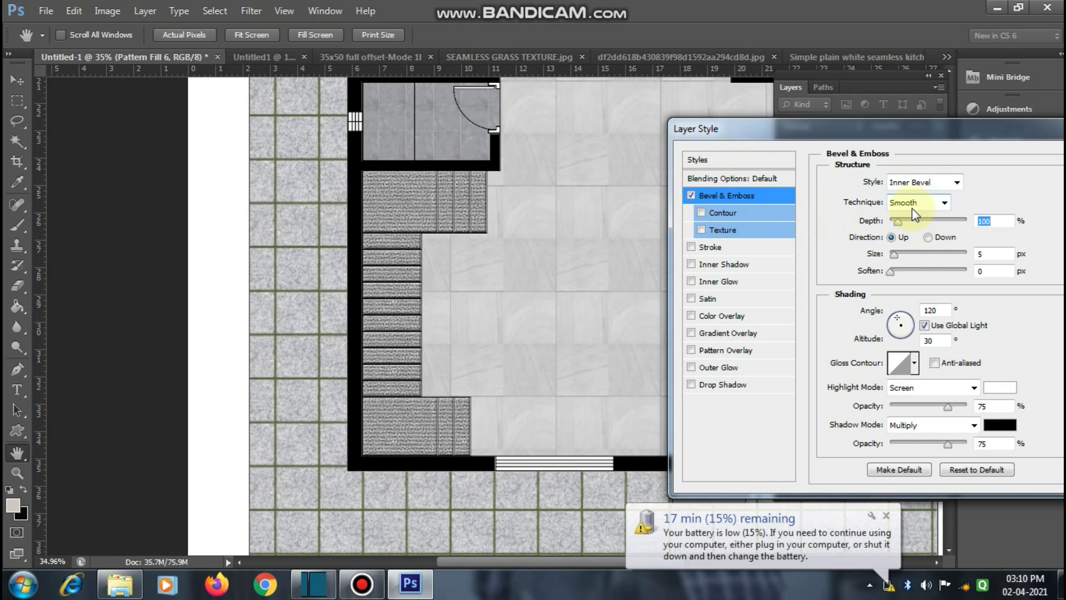
left_click(362, 586)
left_click(1007, 213)
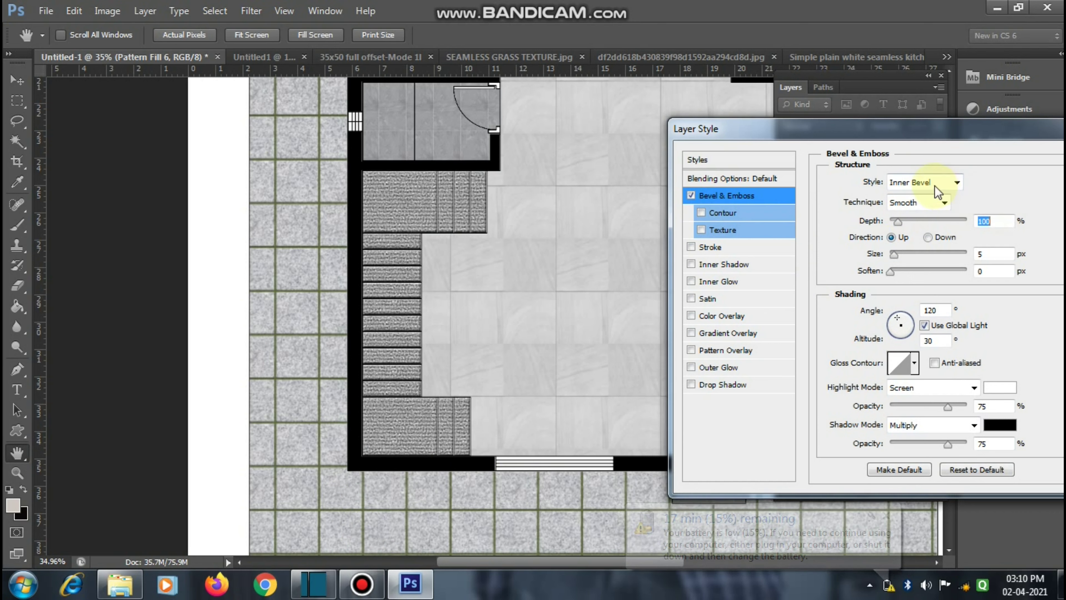
left_click_drag(897, 221, 907, 222)
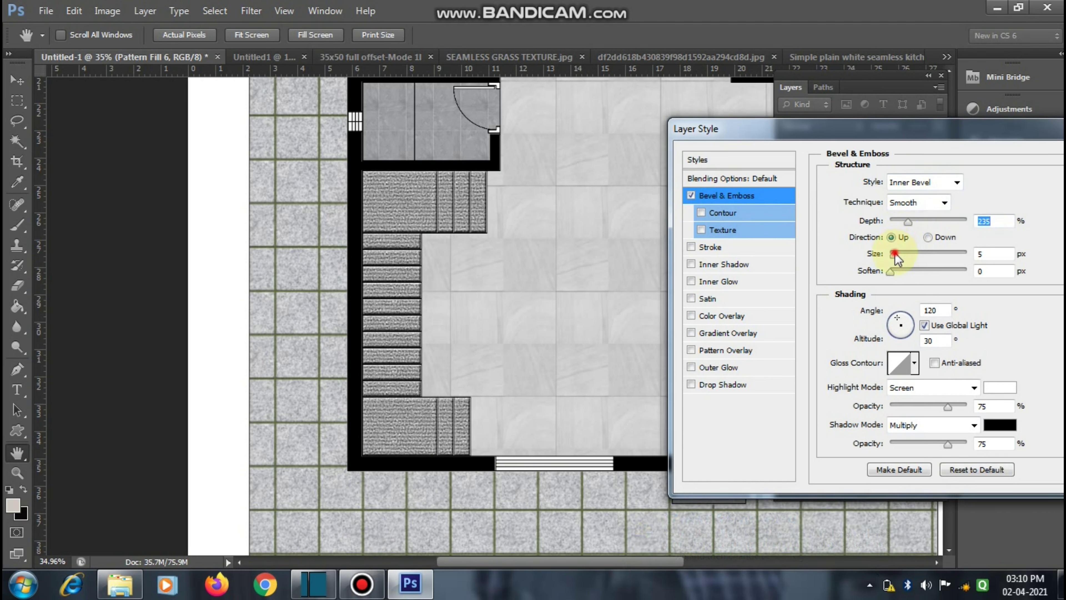
left_click_drag(895, 253, 896, 257)
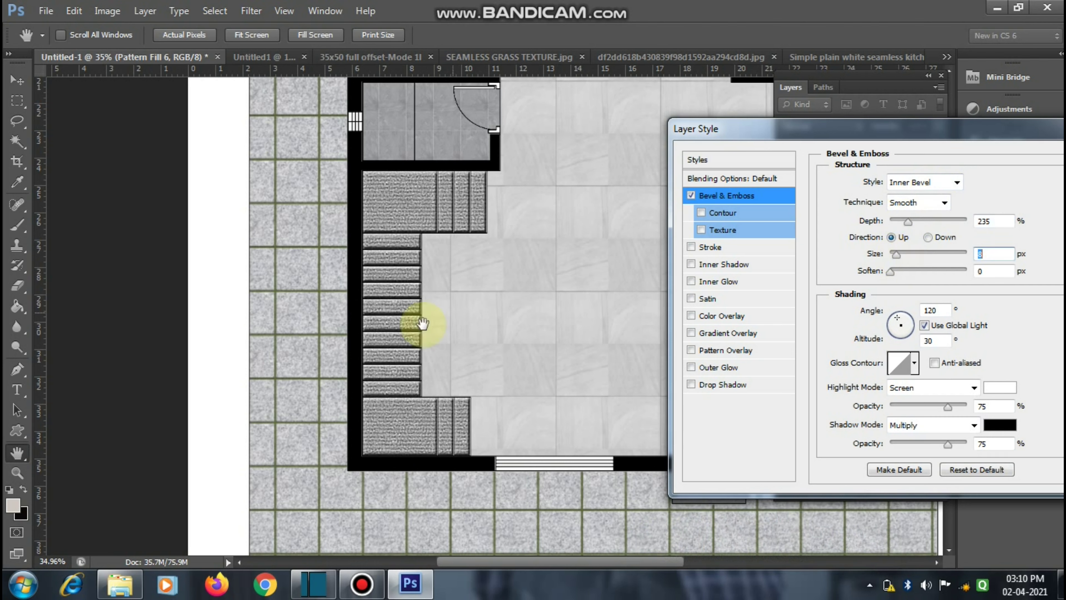
key("Down")
key("Down")
key("Down")
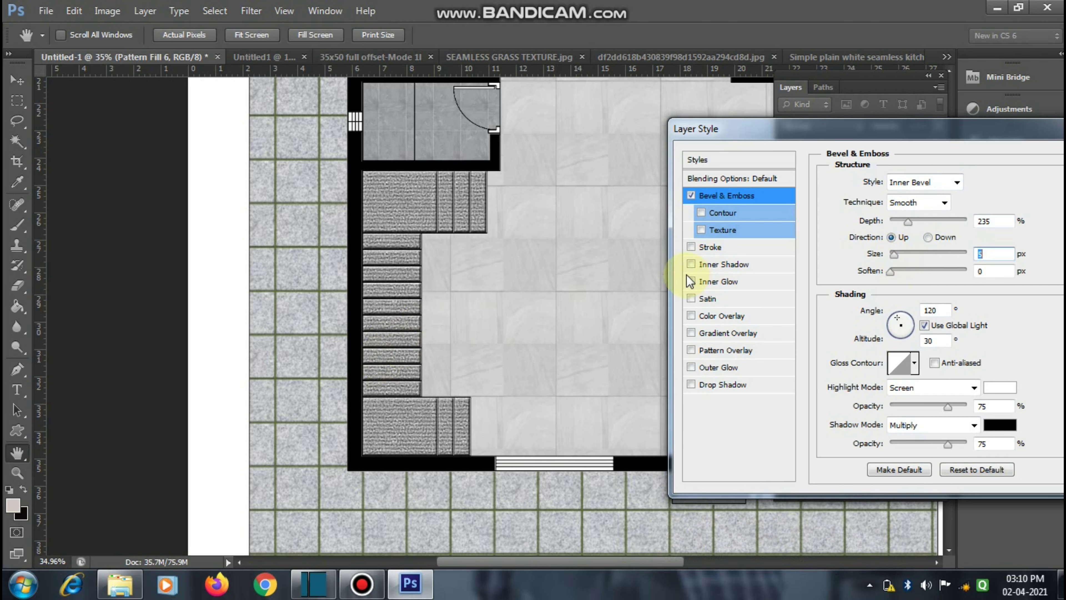
Step: Enable the bevel's Contour and Texture, trying then removing Gradient and Pattern Overlays
left_click(705, 214)
left_click(701, 230)
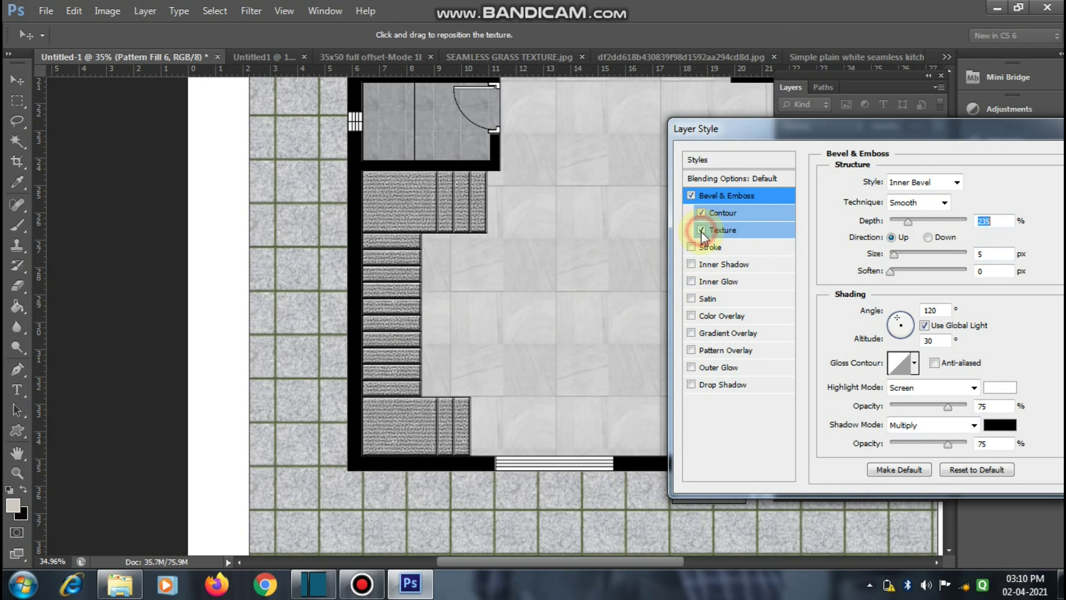
left_click(718, 234)
left_click(727, 198)
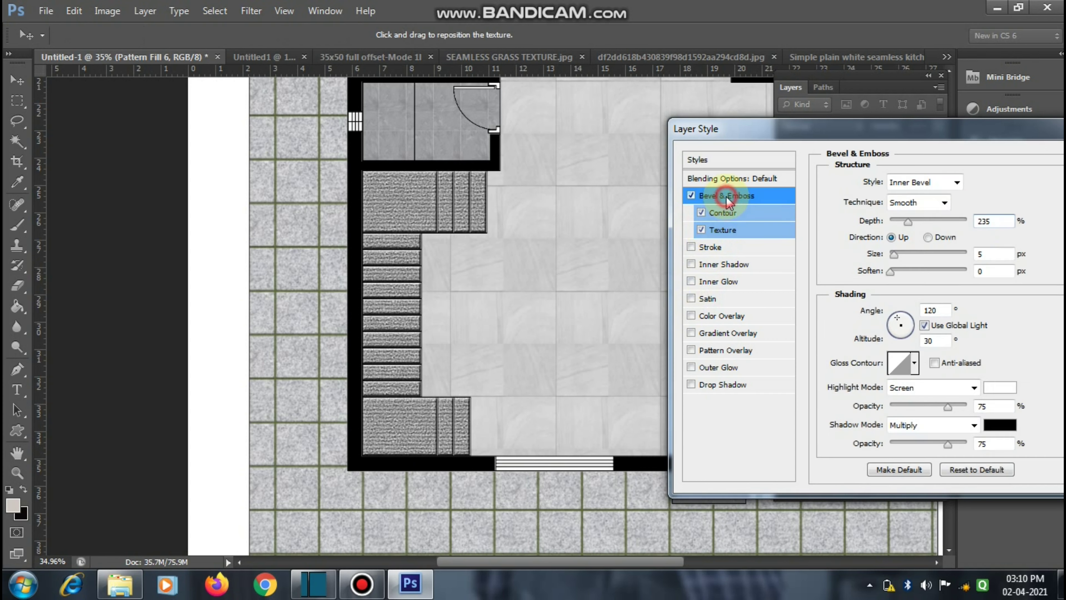
left_click(696, 335)
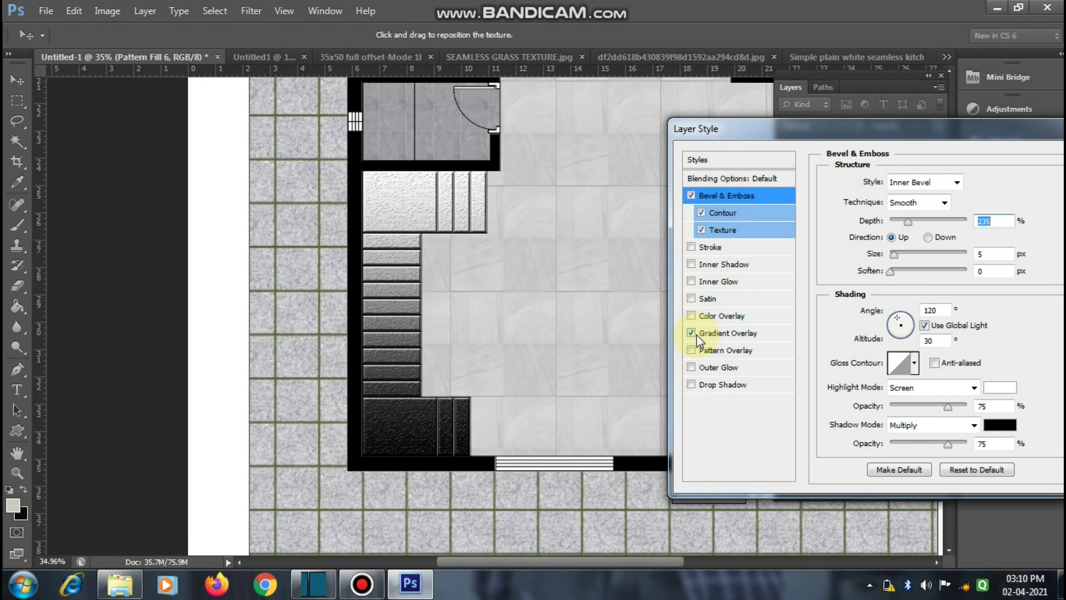
left_click(695, 335)
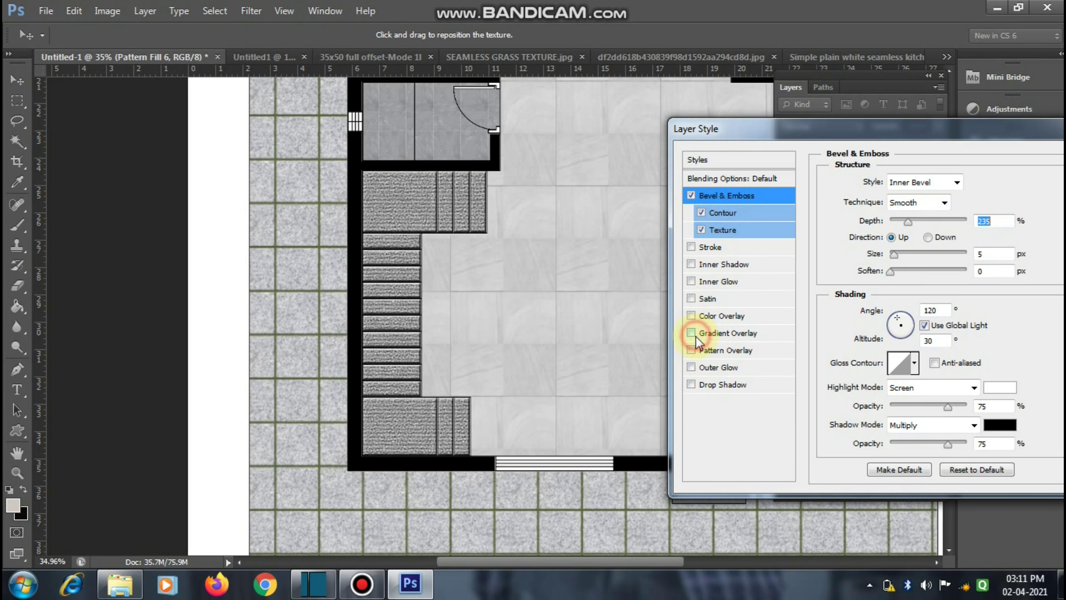
left_click(692, 350)
left_click(717, 351)
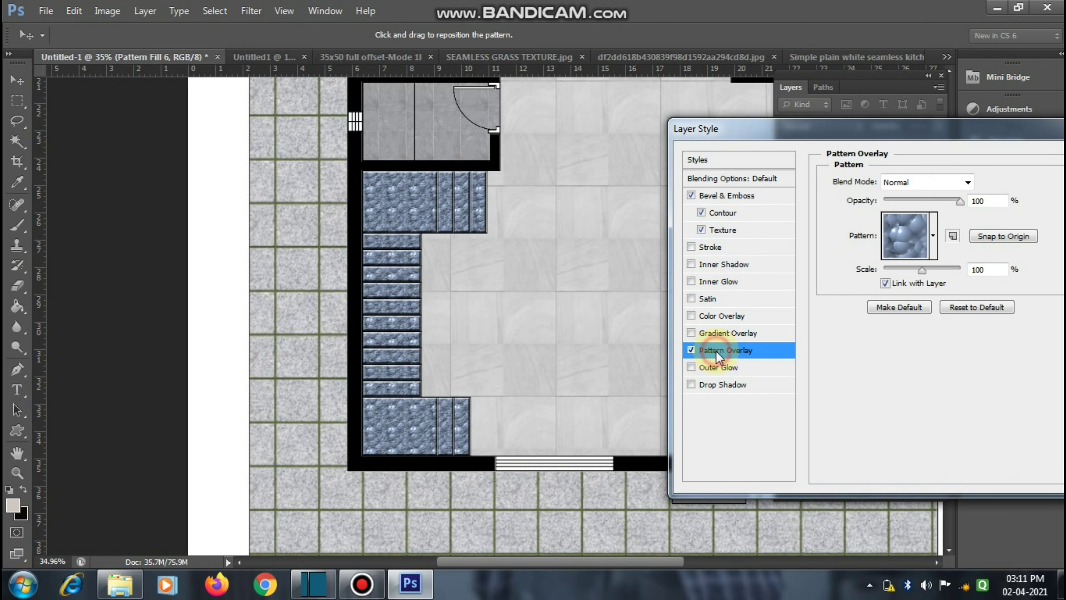
left_click(692, 351)
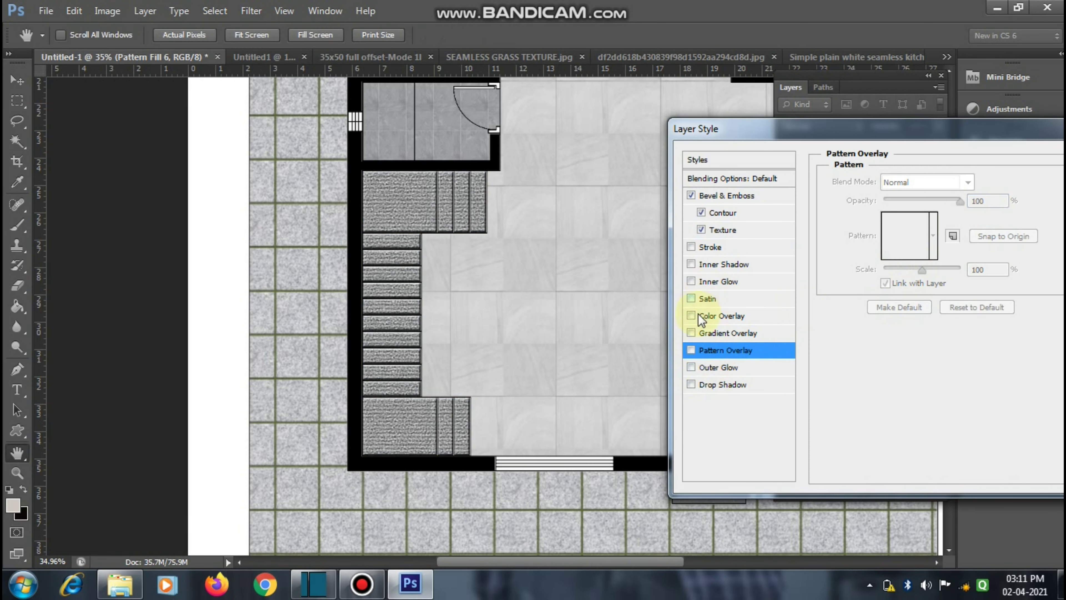
Step: Add an Inner Shadow effect to the stair tiles
left_click(712, 267)
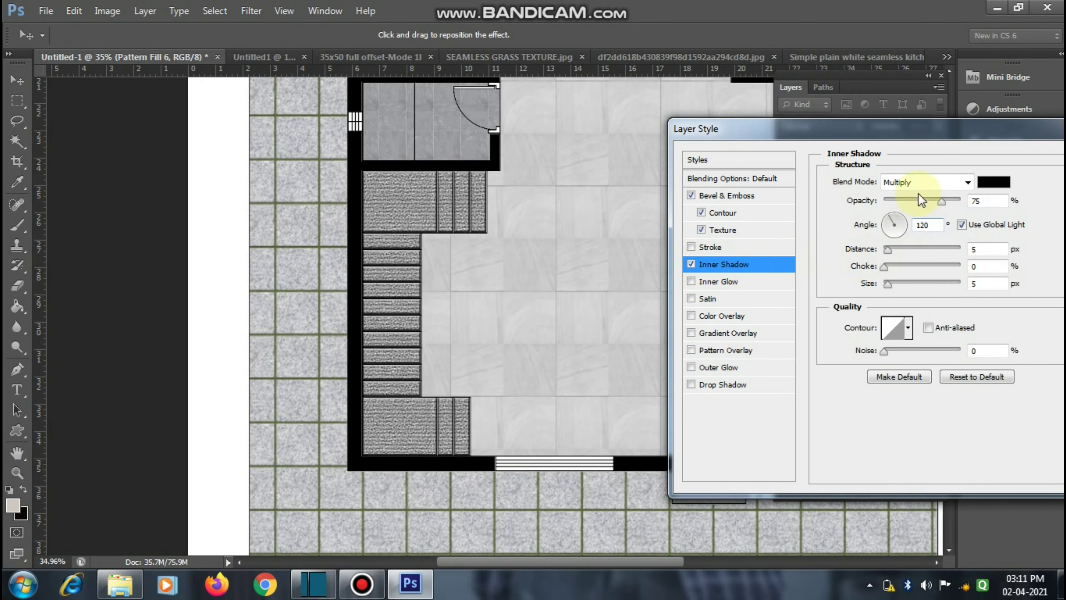
left_click_drag(859, 122, 674, 111)
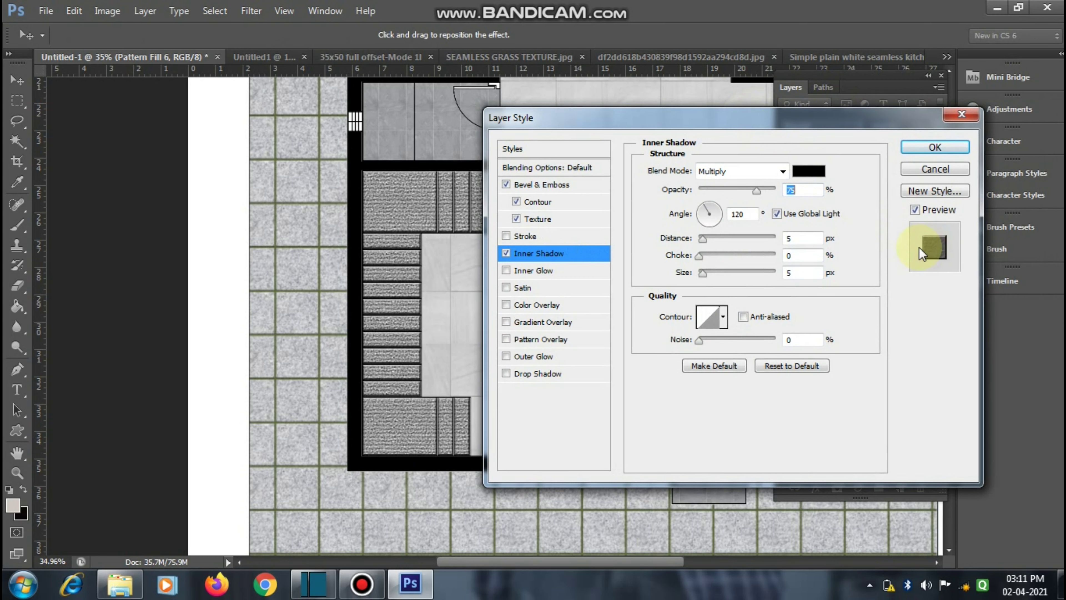
left_click(529, 254)
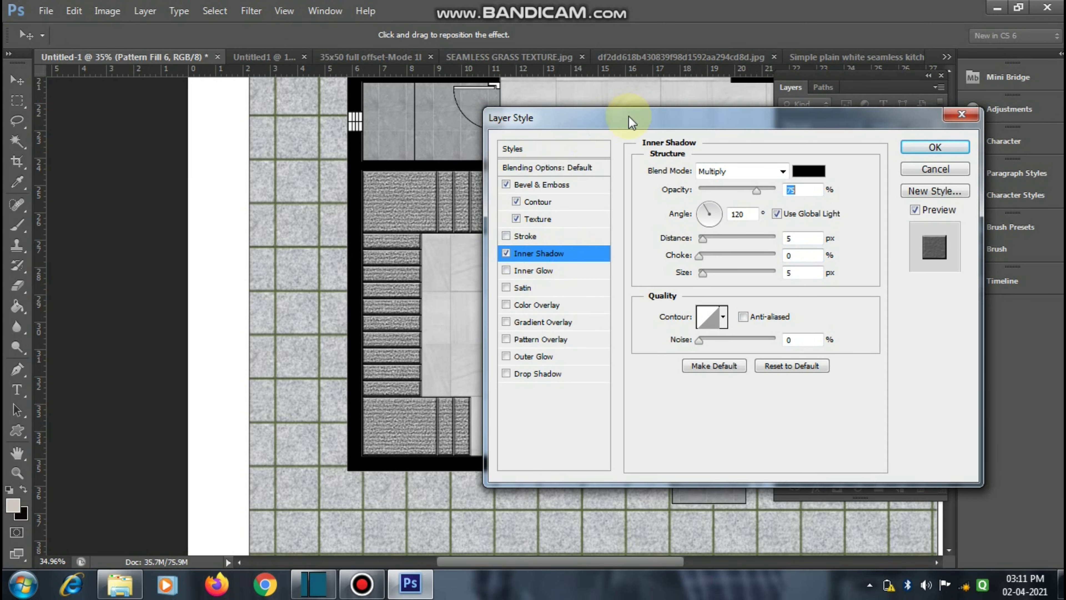
left_click_drag(631, 122, 726, 133)
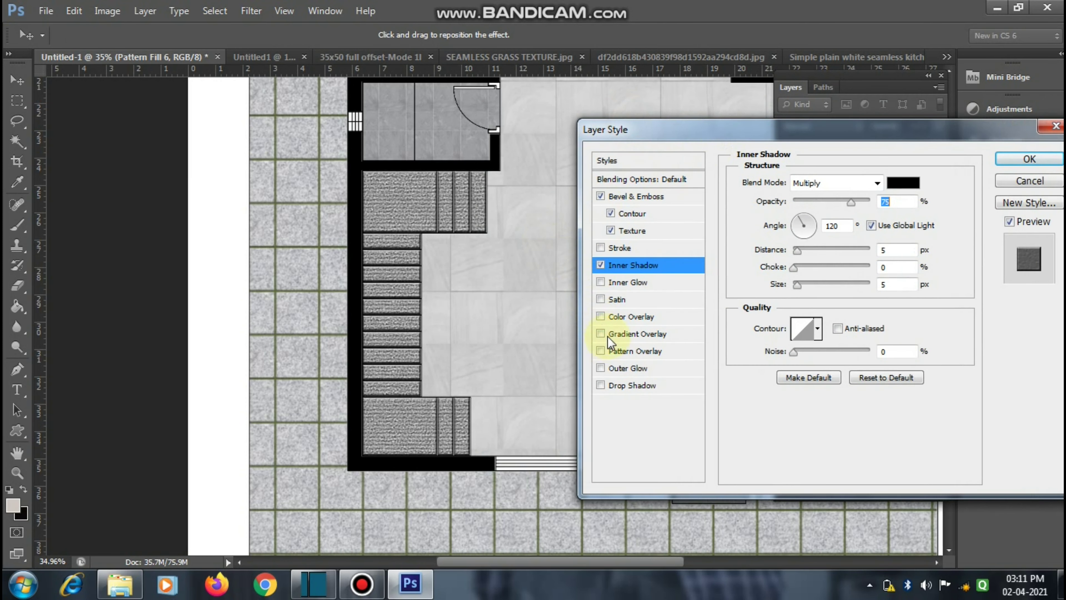
Step: Add a Color Overlay in muted red #c35959 to the stairs
left_click(600, 317)
left_click(609, 321)
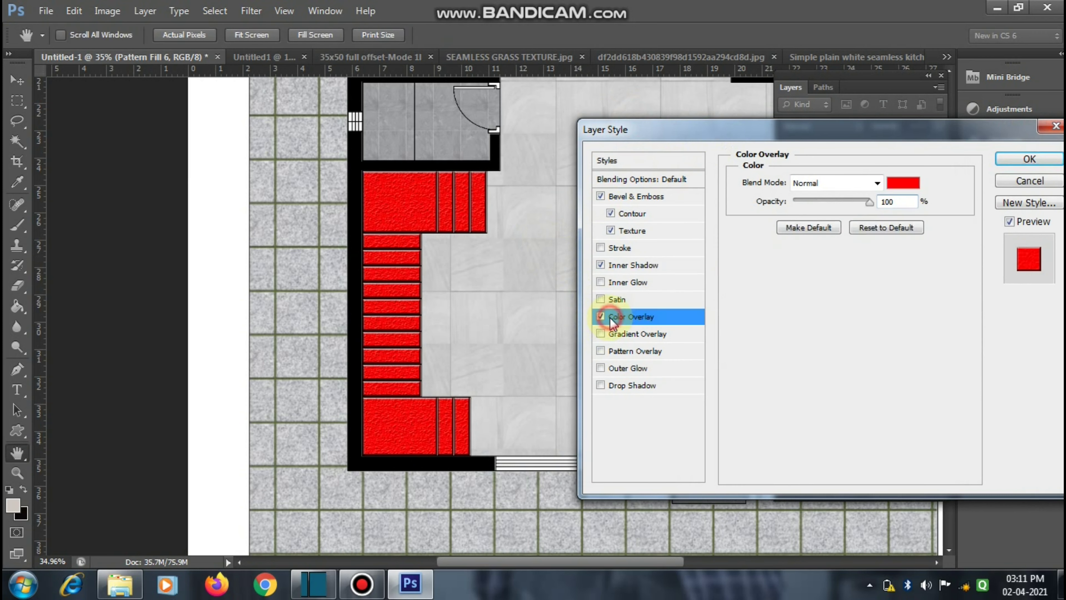
left_click(899, 186)
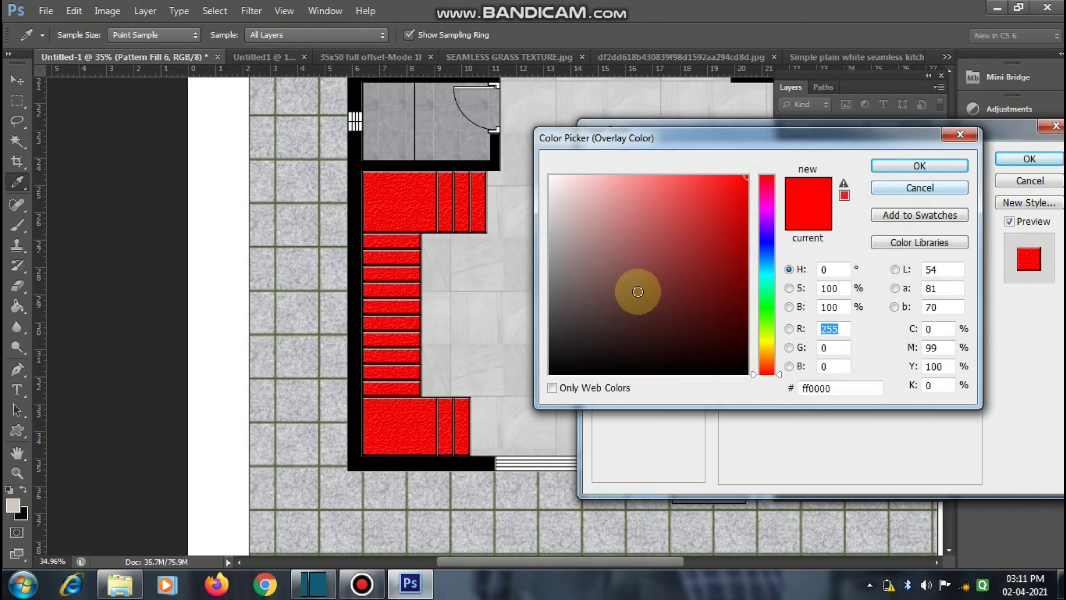
mouse_move(637, 290)
left_mouse_down()
mouse_move(652, 300)
mouse_move(635, 248)
mouse_move(656, 222)
left_mouse_up()
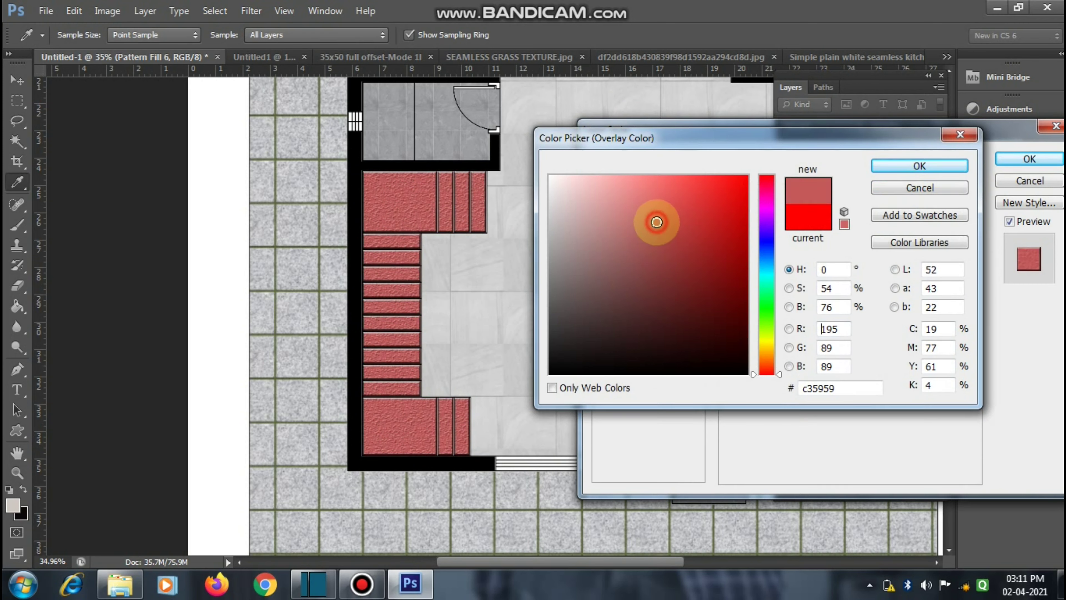
left_click(912, 175)
Step: Apply the bevel, inner shadow and red overlay styles and inspect the staircase
left_click(1028, 159)
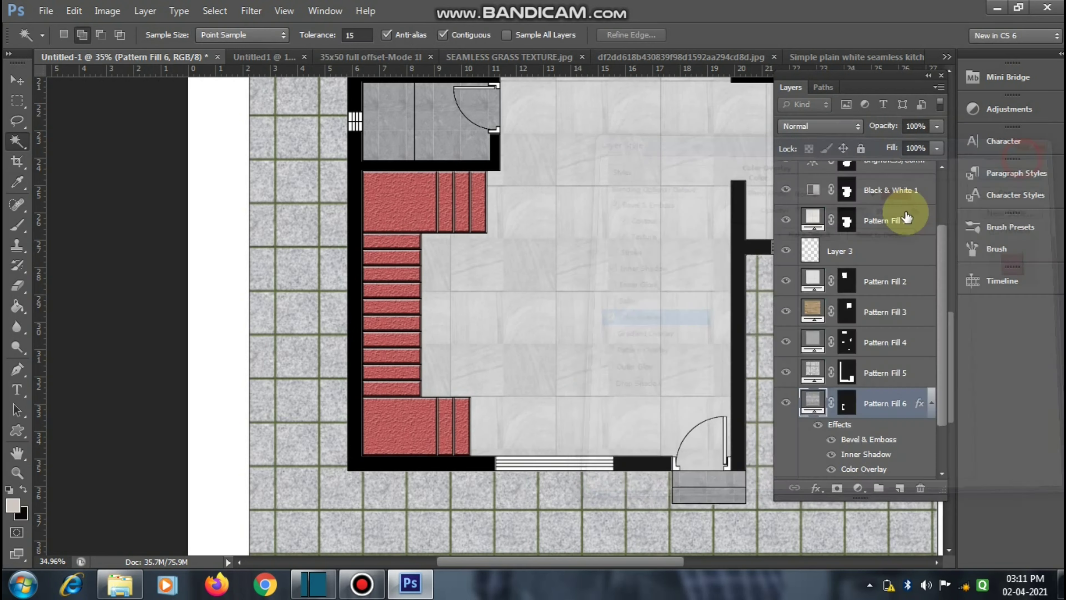
scroll(440, 416, "down", 2)
scroll(435, 412, "down", 2)
scroll(428, 438, "down", 1)
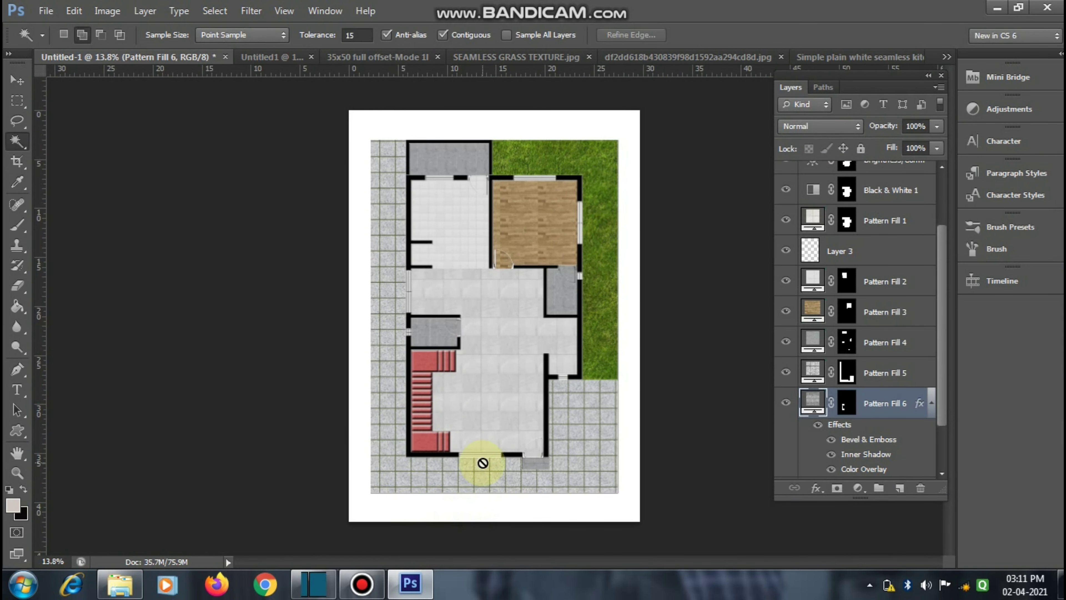
scroll(476, 462, "up", 1)
scroll(472, 461, "up", 1)
scroll(470, 461, "up", 1)
scroll(428, 452, "up", 1)
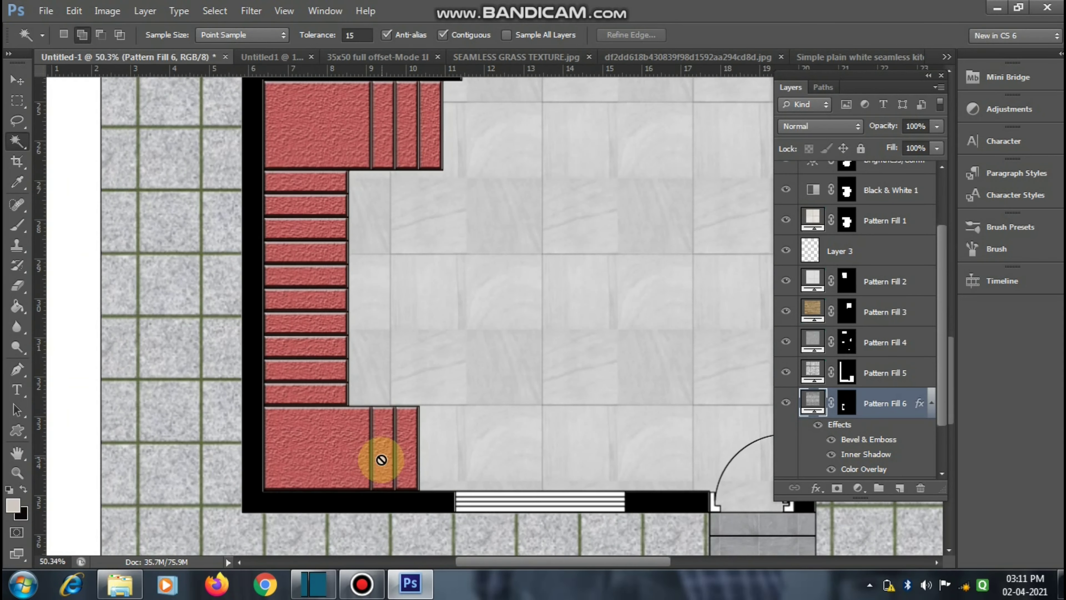
scroll(380, 457, "up", 1)
scroll(376, 454, "up", 1)
scroll(392, 427, "down", 2)
scroll(238, 352, "down", 1)
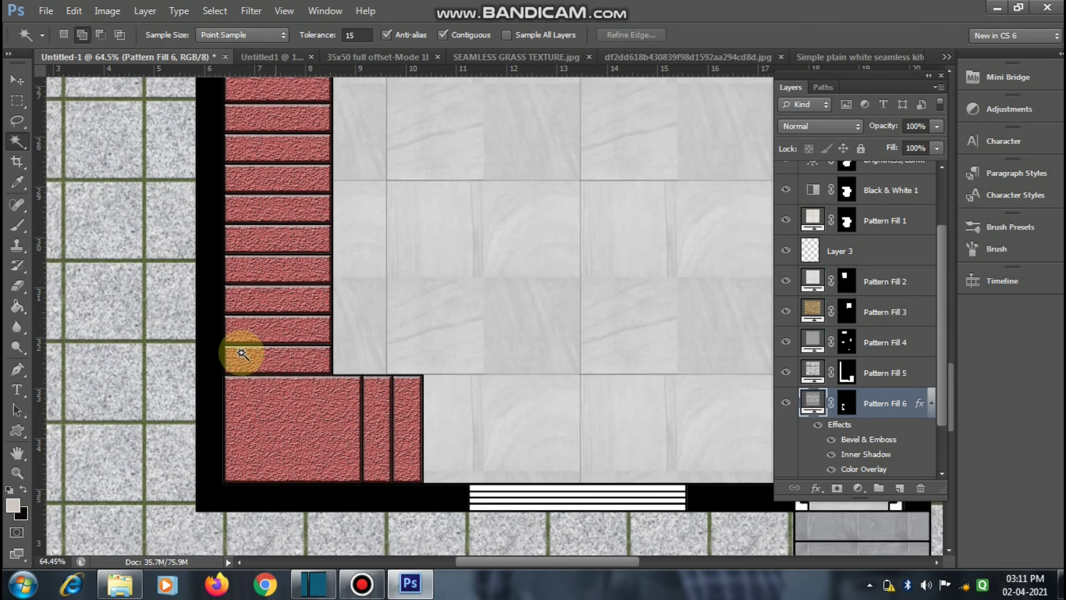
scroll(238, 352, "down", 1)
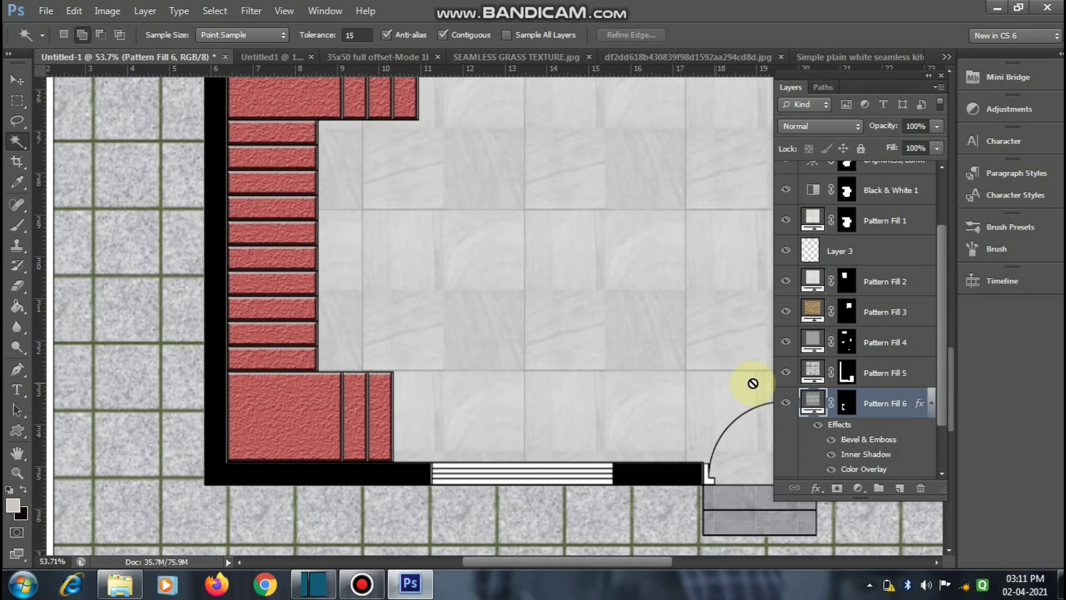
Step: Reduce the staircase bevel depth to 21% and reapply the layer style
double_click(854, 440)
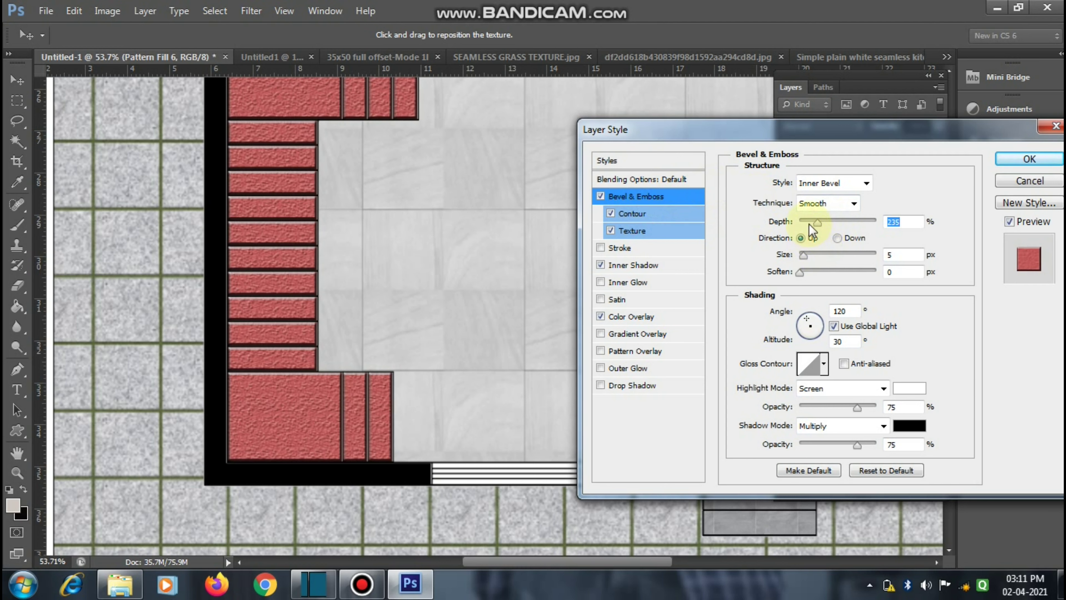
left_click_drag(808, 222, 805, 224)
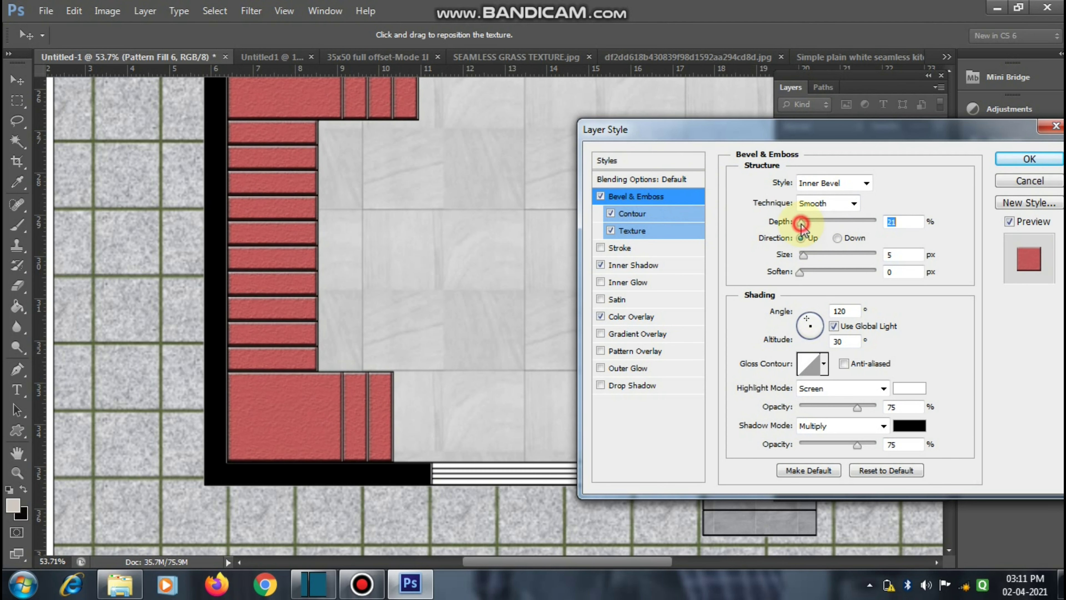
left_click_drag(804, 223, 801, 224)
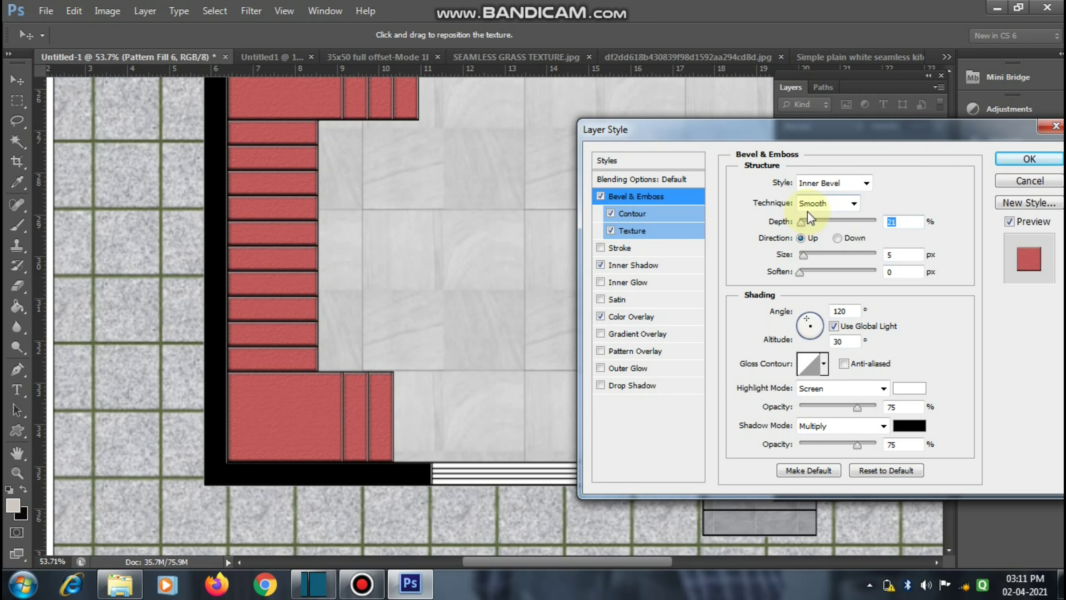
left_click(1028, 160)
scroll(351, 341, "down", 2, "alt")
scroll(309, 362, "down", 2, "alt")
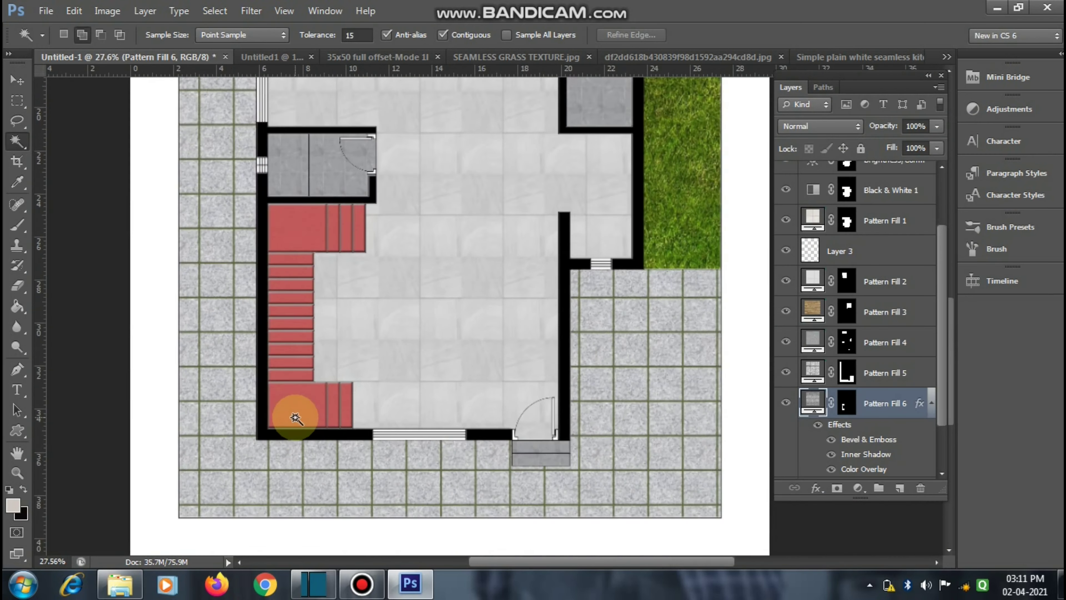
scroll(290, 417, "down", 2, "alt")
scroll(288, 442, "down", 2, "alt")
scroll(281, 452, "down", 2, "alt")
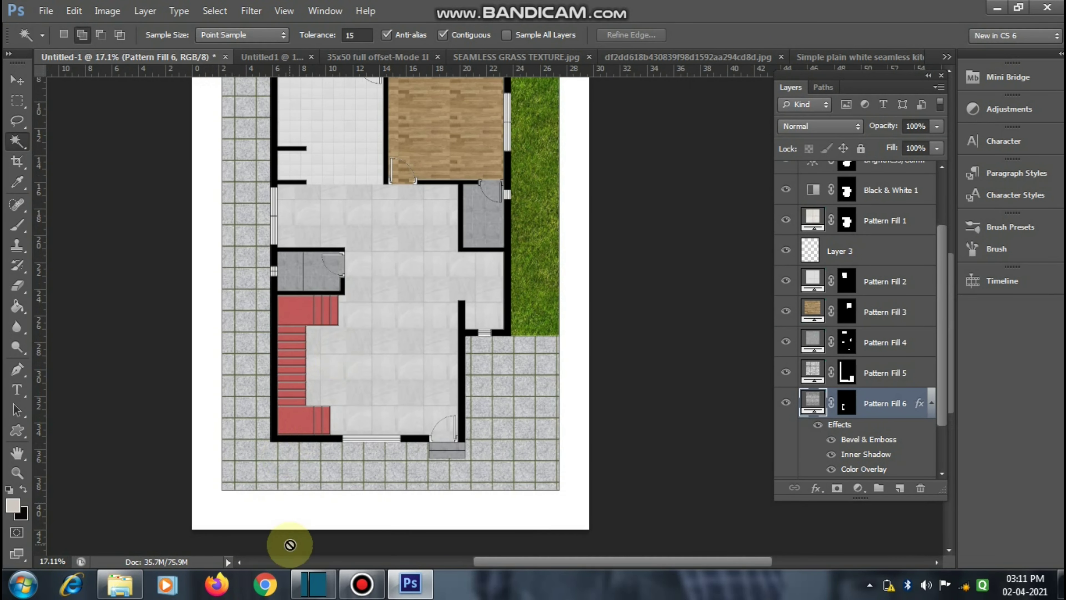
scroll(301, 520, "down", 1, "alt")
scroll(488, 497, "up", 2)
scroll(485, 499, "down", 1)
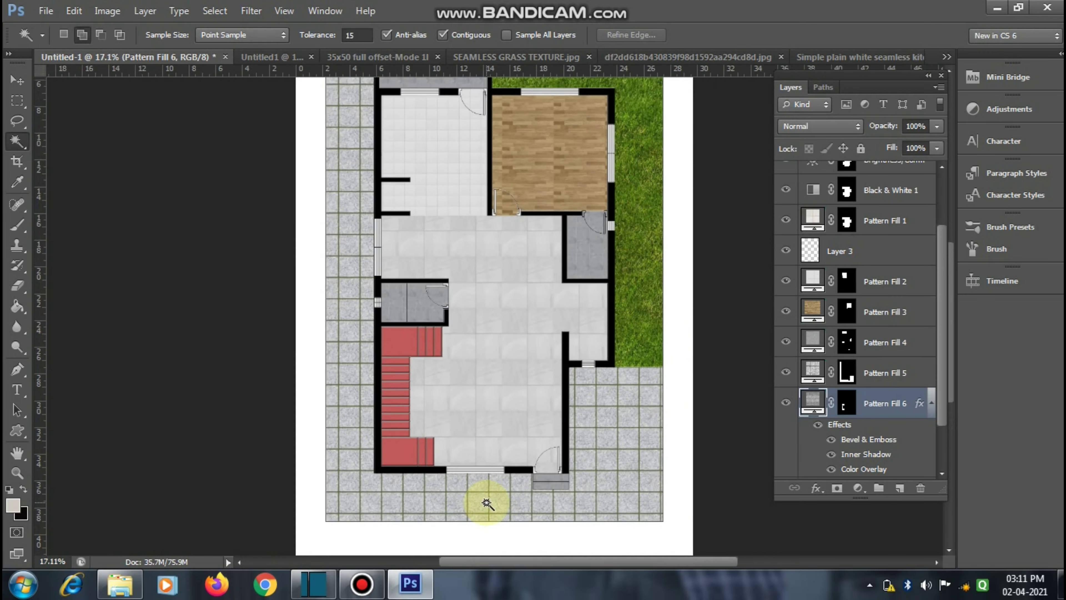
scroll(482, 502, "down", 1)
scroll(482, 502, "up", 2)
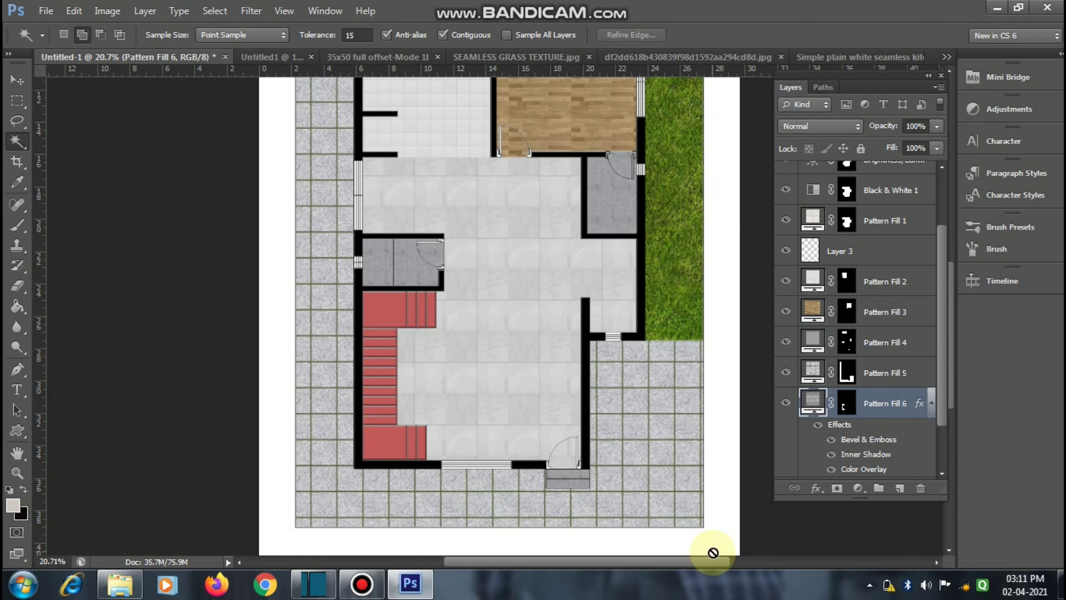
Step: Switch off the staircase's red Color Overlay effect
left_click(362, 583)
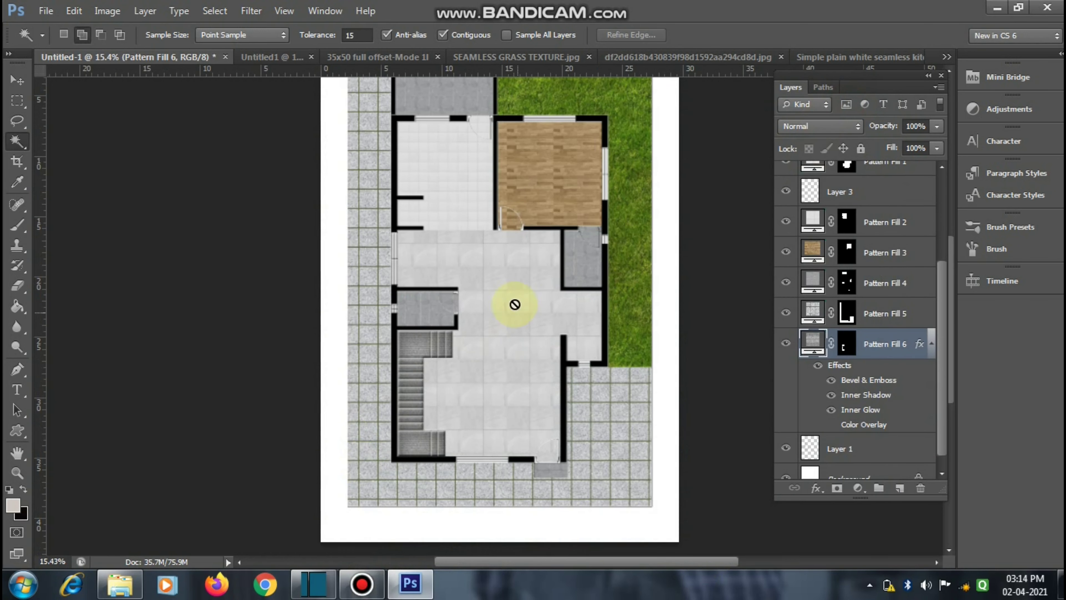
scroll(419, 393, "up", 2)
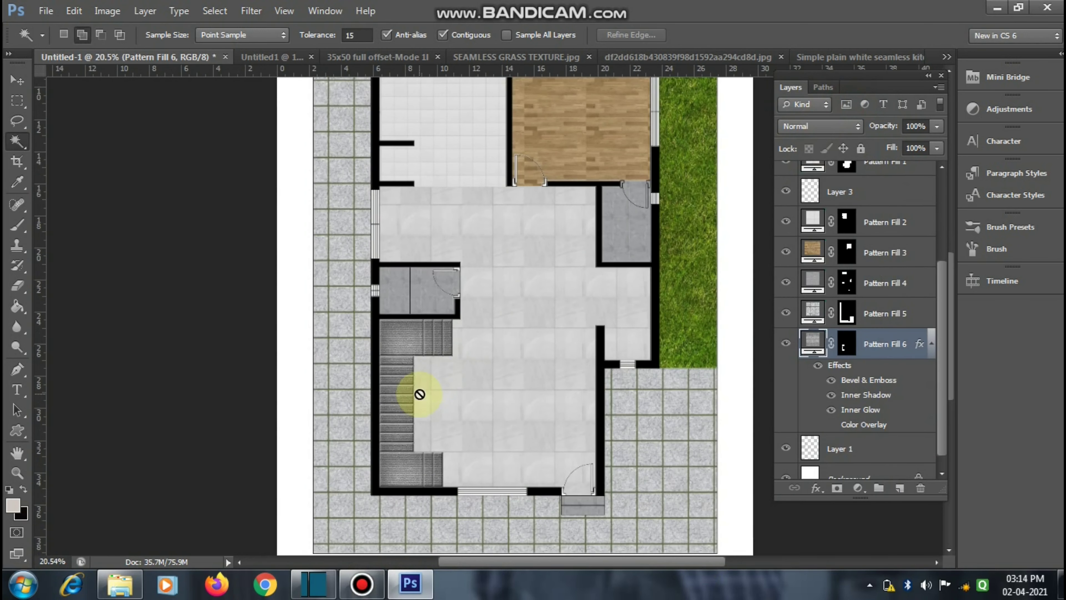
scroll(399, 333, "up", 1)
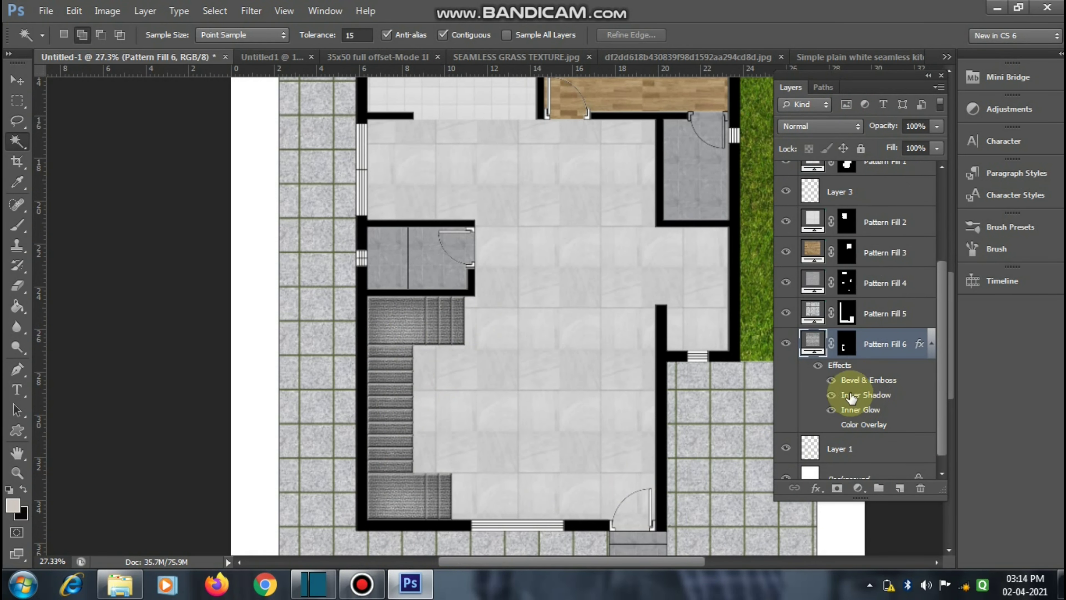
mouse_move(839, 365)
left_mouse_down()
mouse_move(719, 371)
mouse_move(829, 367)
left_mouse_up()
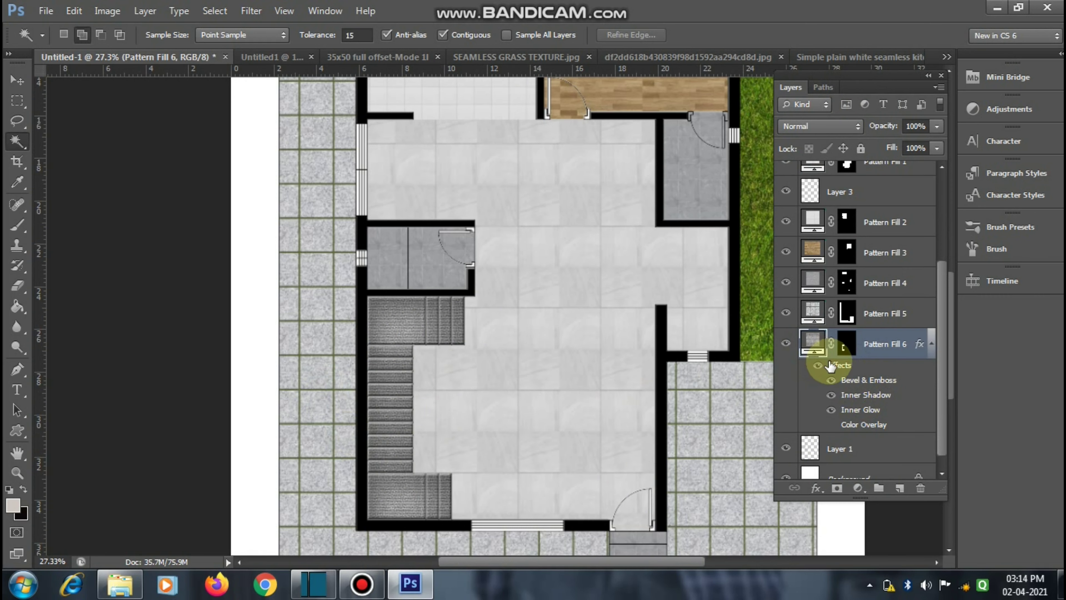
Step: Add an Inner Glow to the stair fill's layer style and apply it
double_click(831, 365)
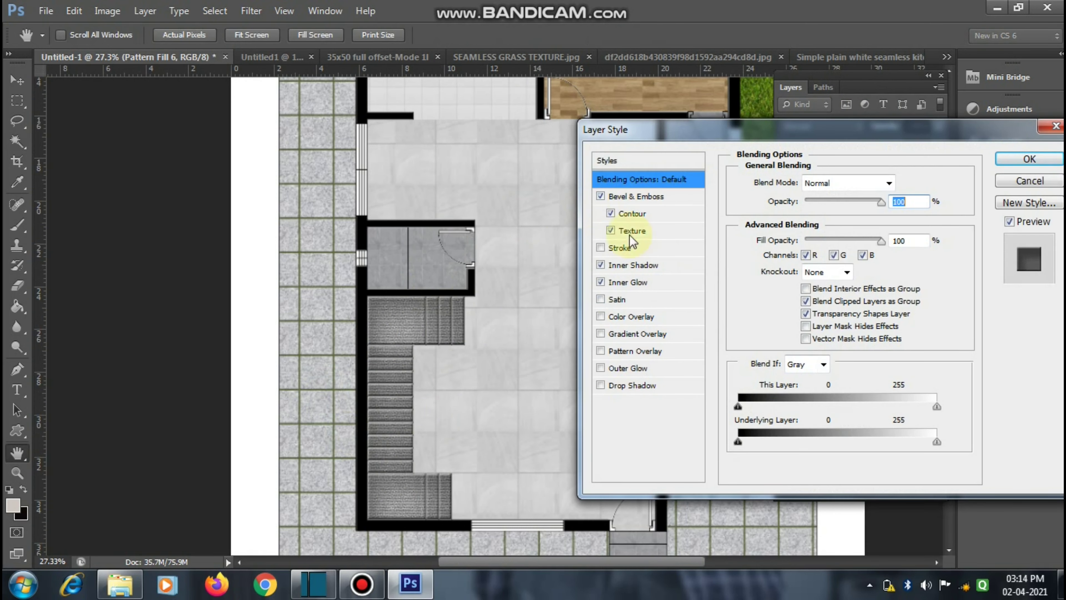
left_click(1028, 159)
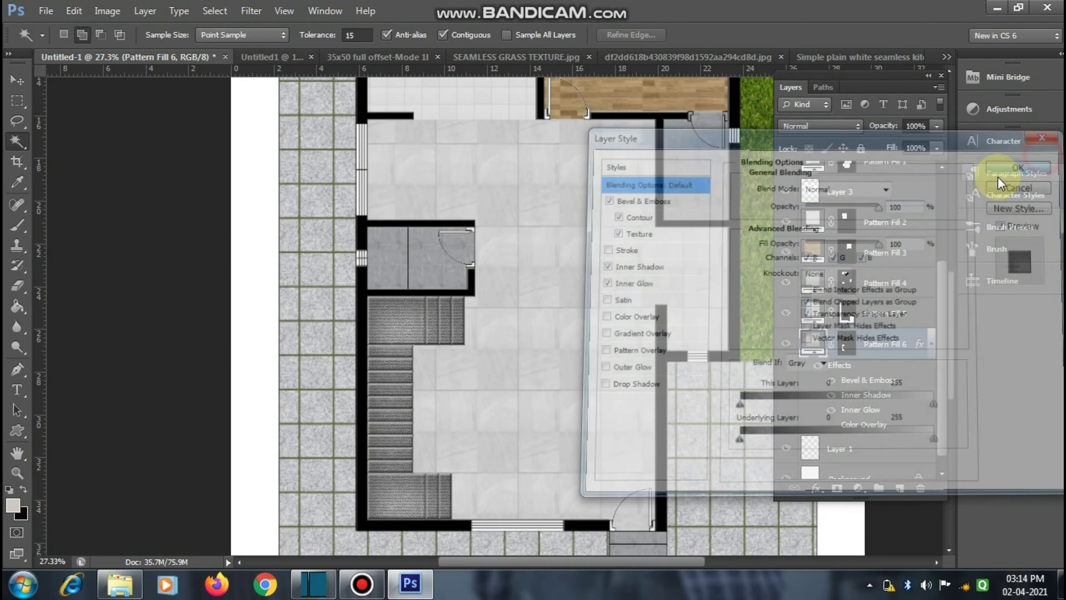
scroll(374, 542, "down", 2)
scroll(378, 542, "down", 1)
scroll(379, 539, "down", 1)
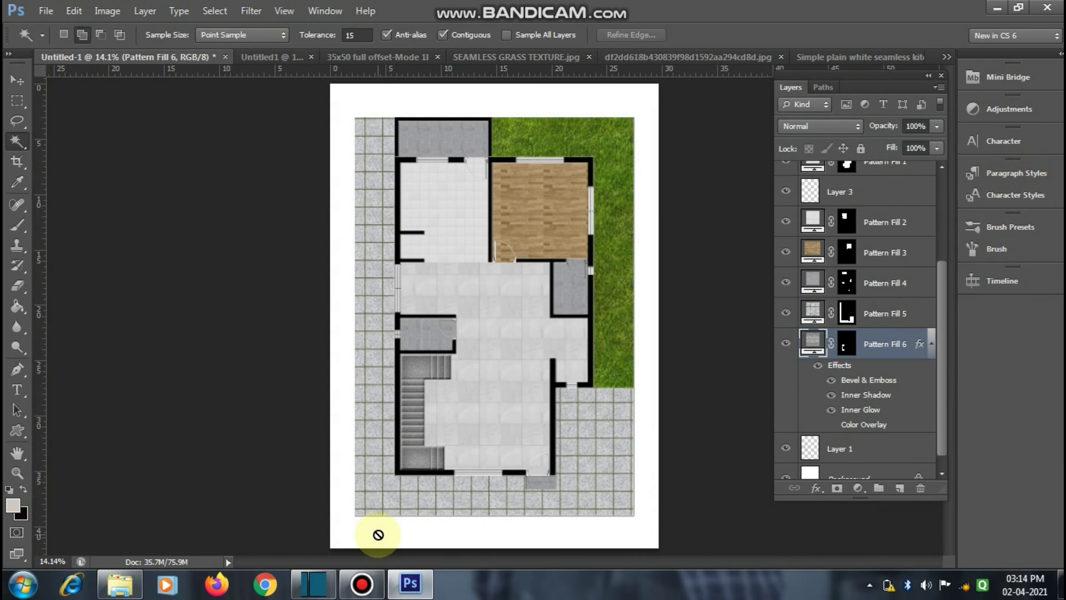
scroll(417, 439, "down", 1)
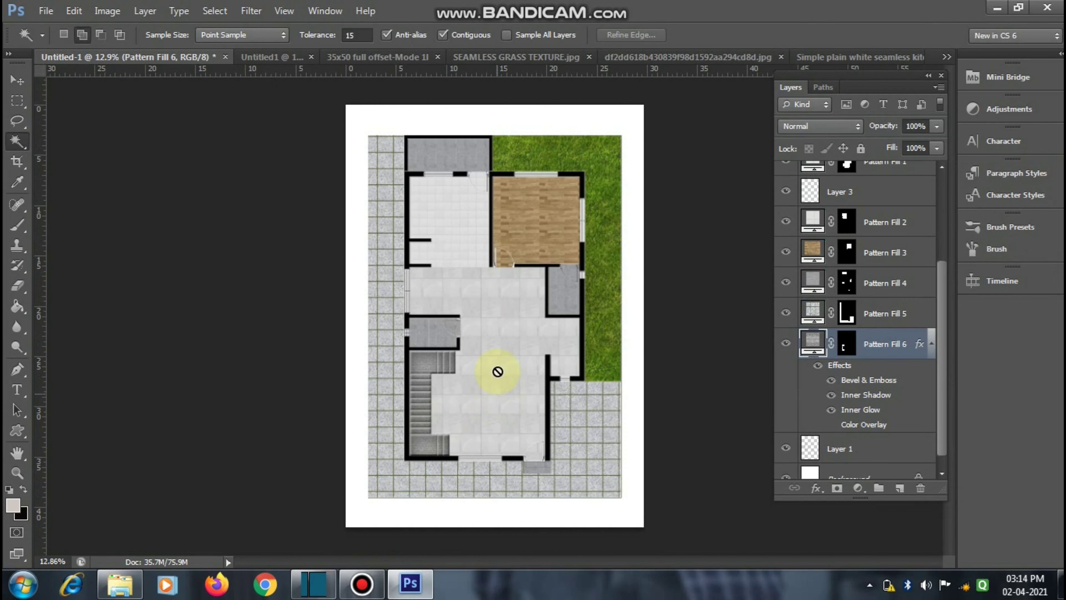
scroll(469, 284, "up", 1)
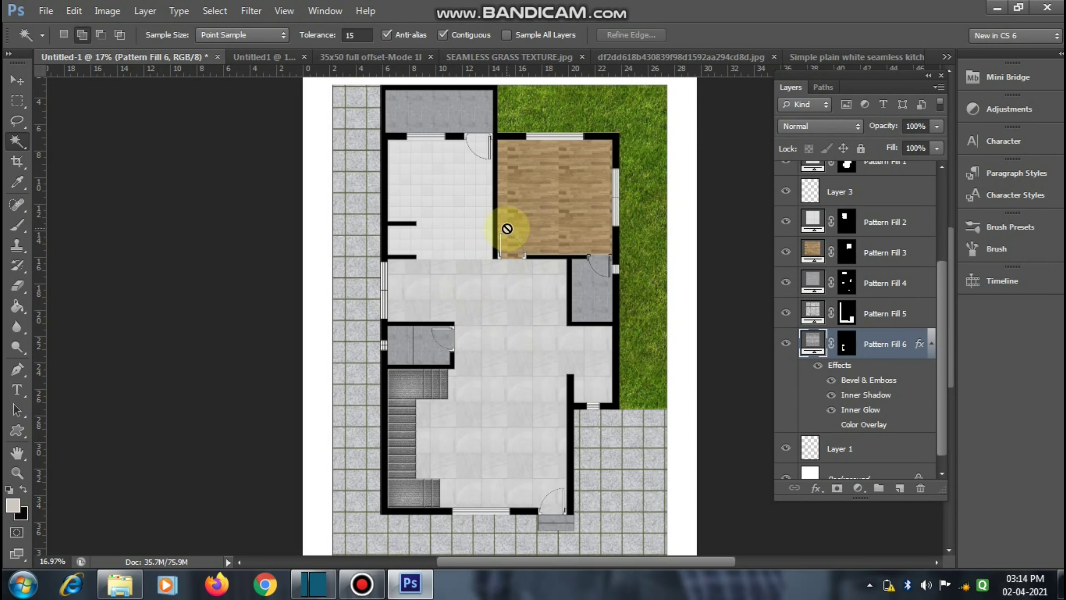
Step: Compare the furniture linework and wall-lines documents, settling on Untitled1
left_click(253, 58)
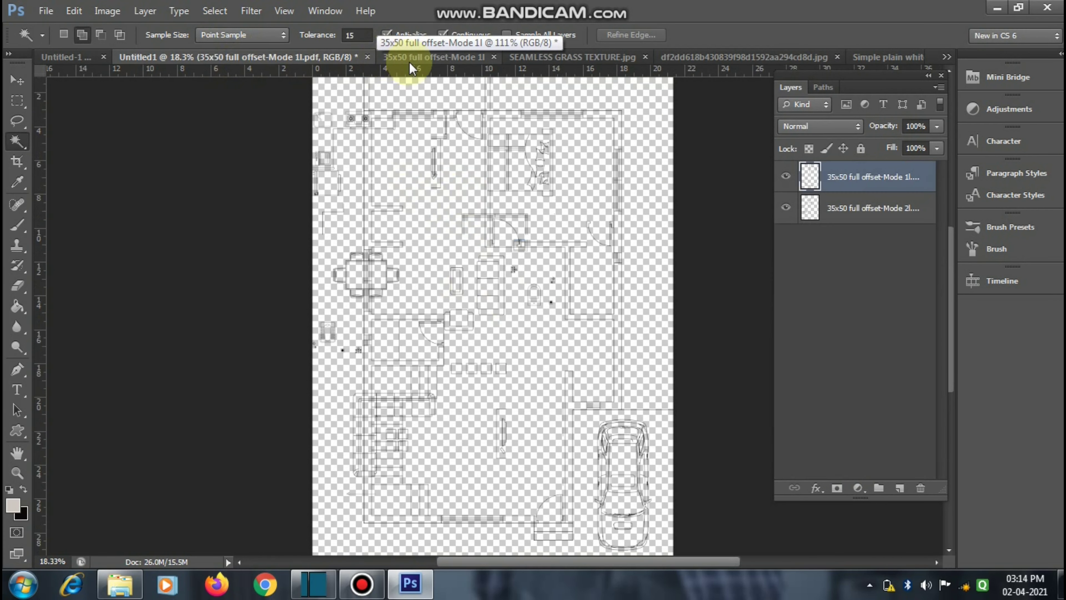
left_click(441, 59)
scroll(464, 252, "down", 2)
scroll(465, 302, "down", 2)
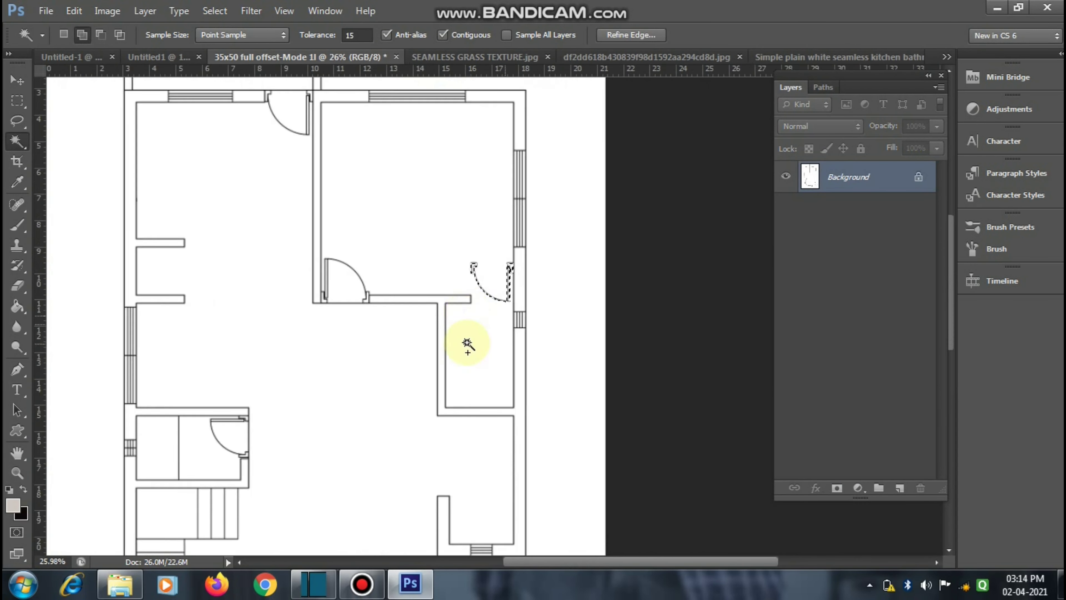
scroll(467, 344, "down", 3)
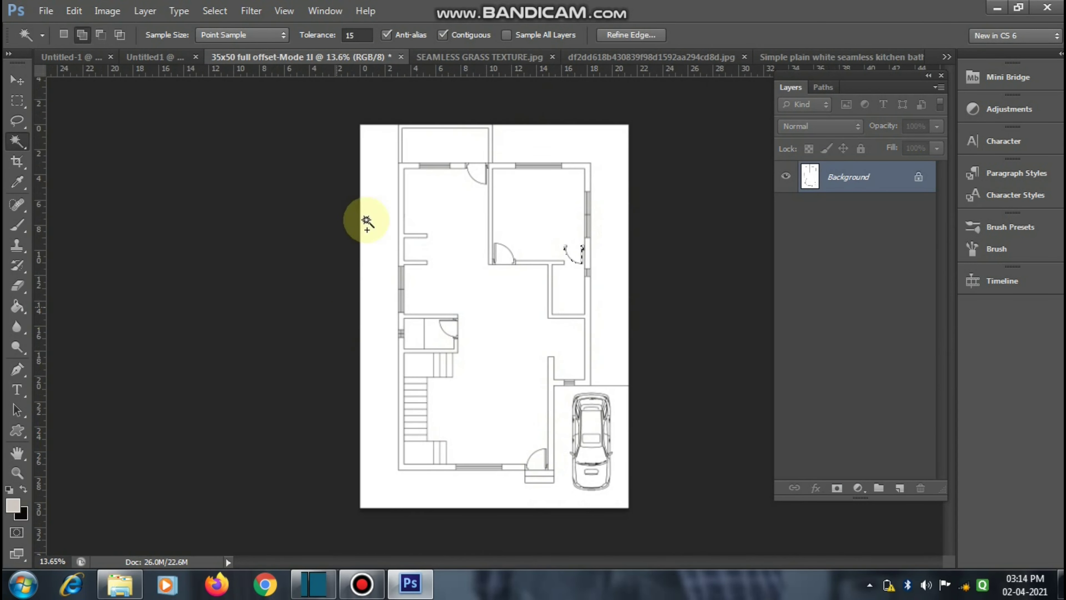
left_click(162, 58)
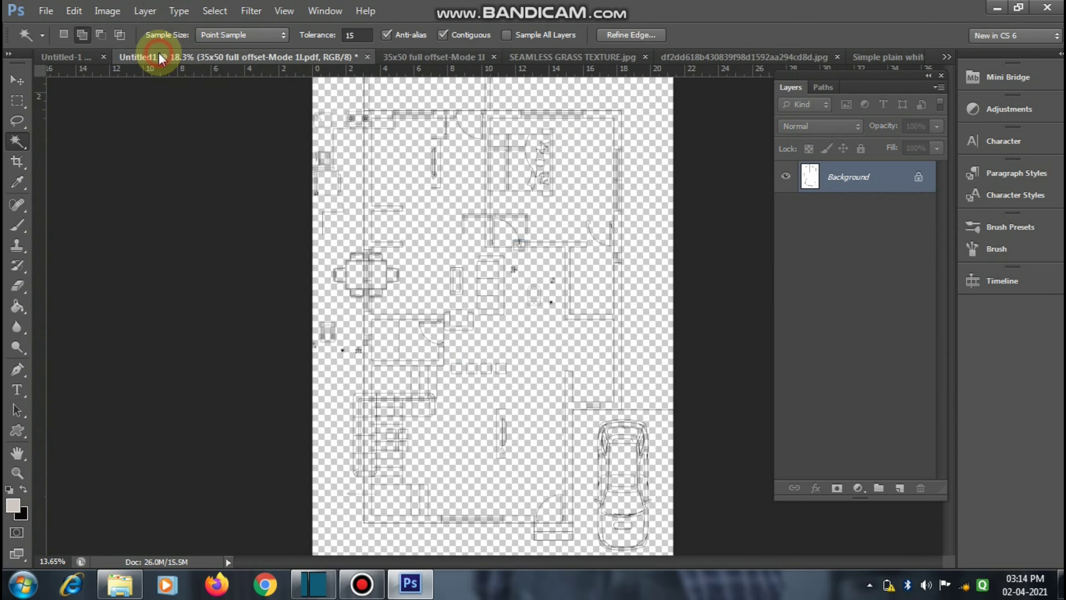
scroll(416, 332, "down", 1)
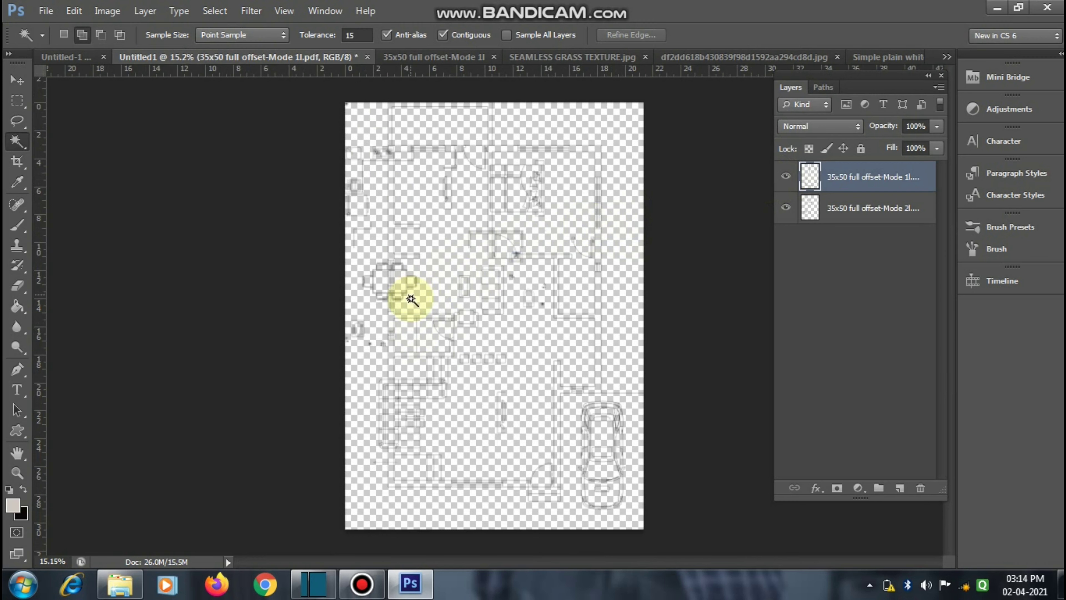
scroll(411, 299, "up", 2)
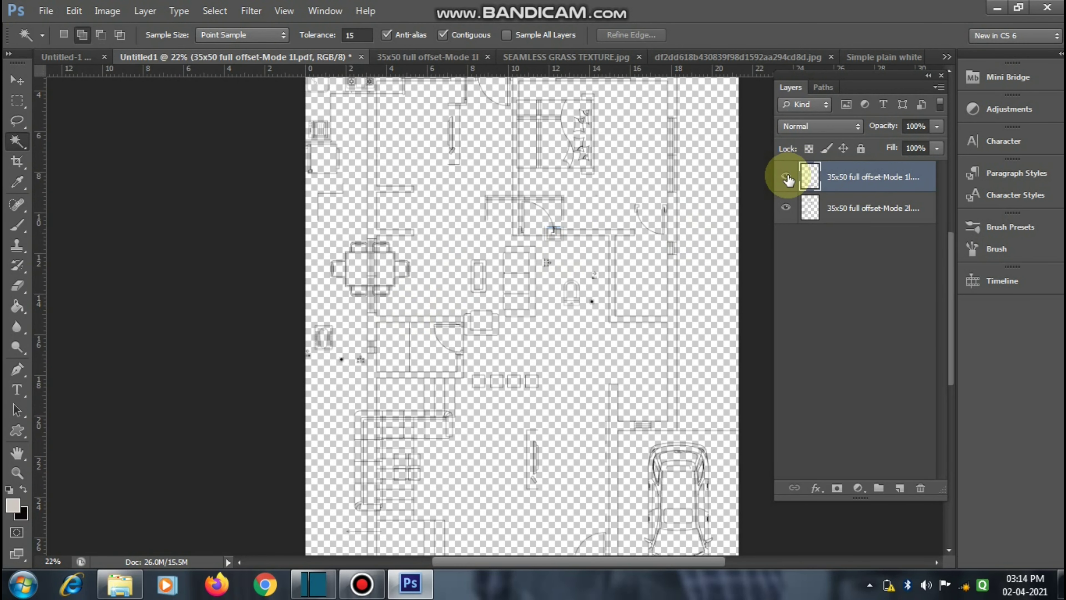
Step: Check the top layer in Untitled1 and remove the Mode 1l wall-lines layer
left_click(786, 176)
left_click(786, 176)
left_click(786, 176)
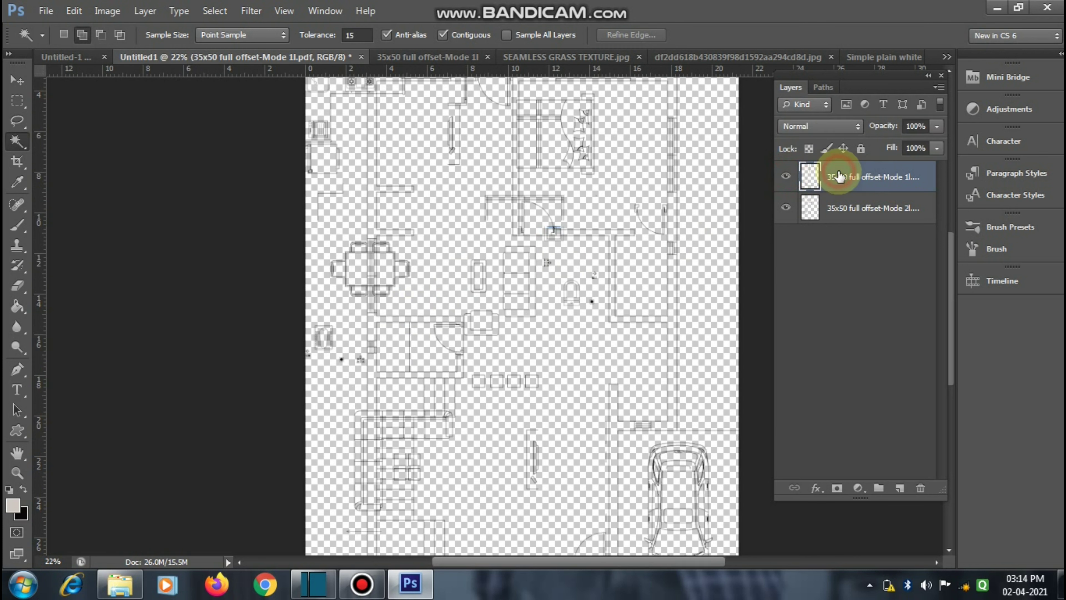
key("ctrl+e")
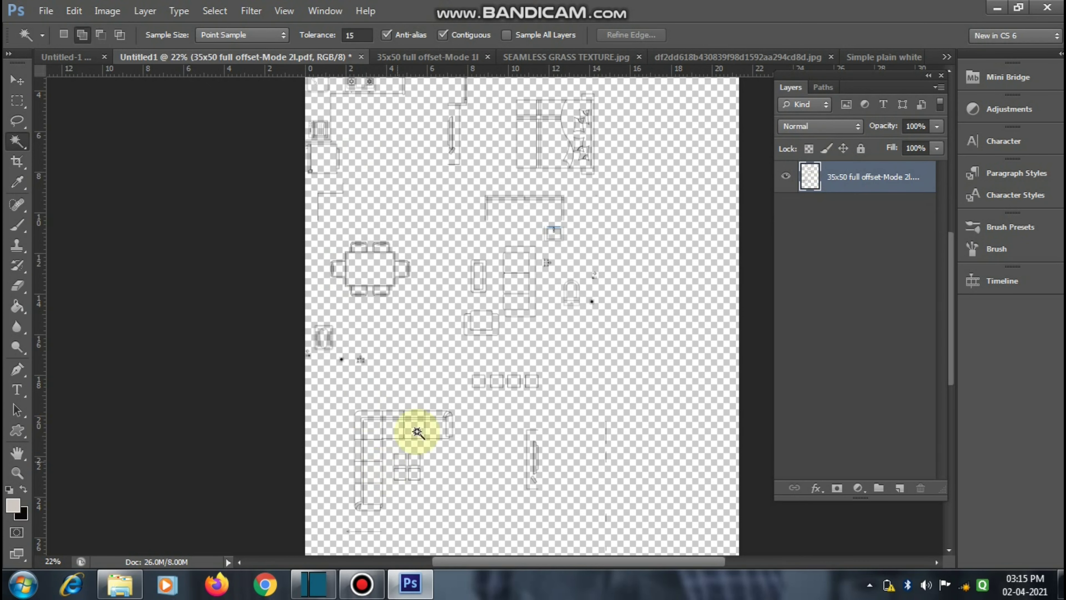
scroll(420, 399, "down", 3)
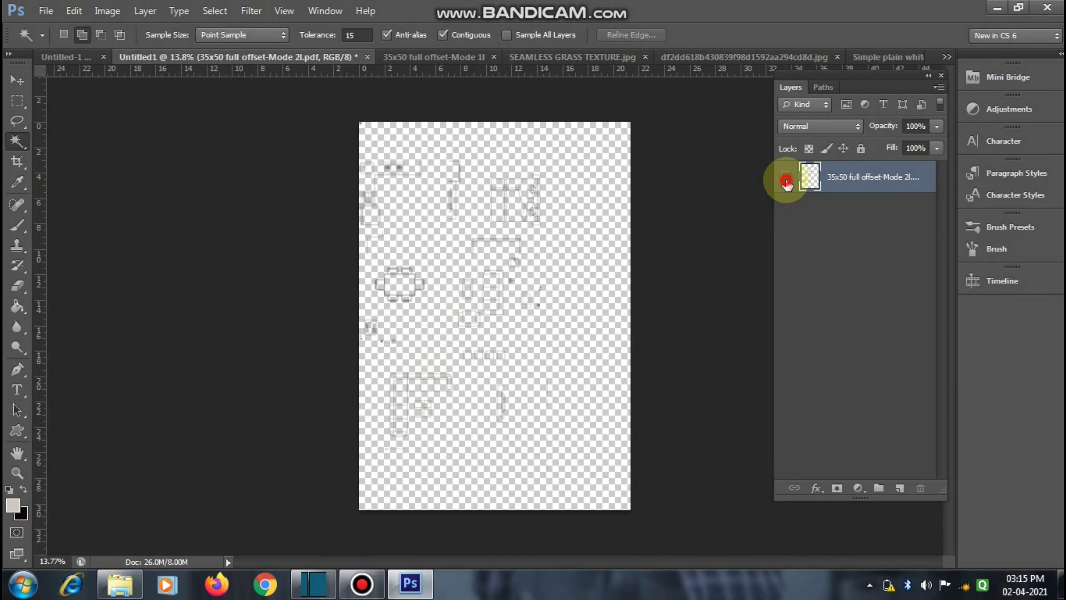
Step: Flatten the furniture linework onto a white Background
left_click(112, 9)
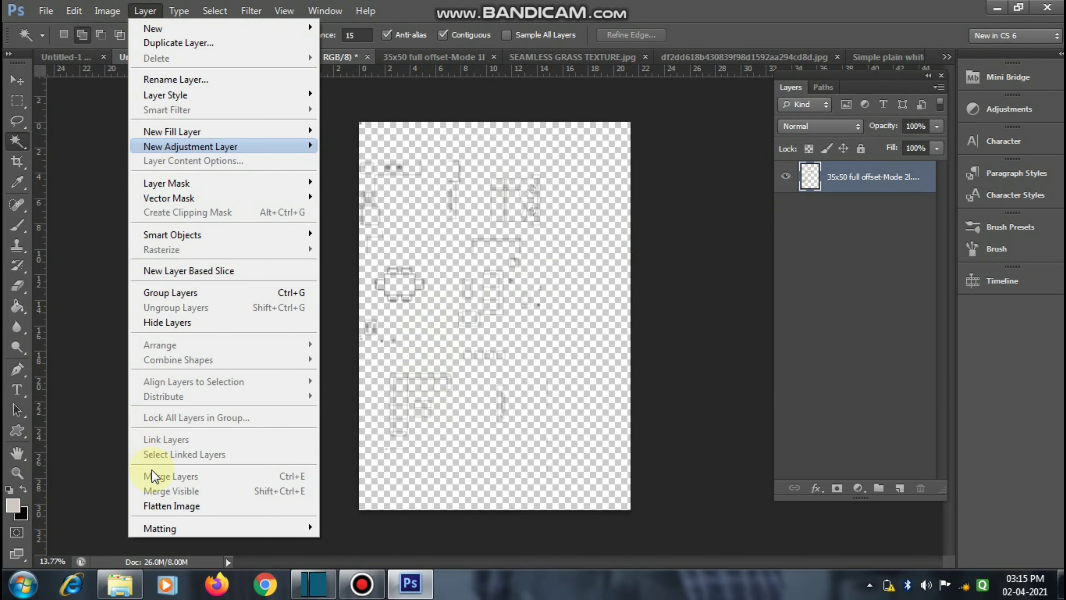
left_click(155, 506)
scroll(405, 310, "up", 1)
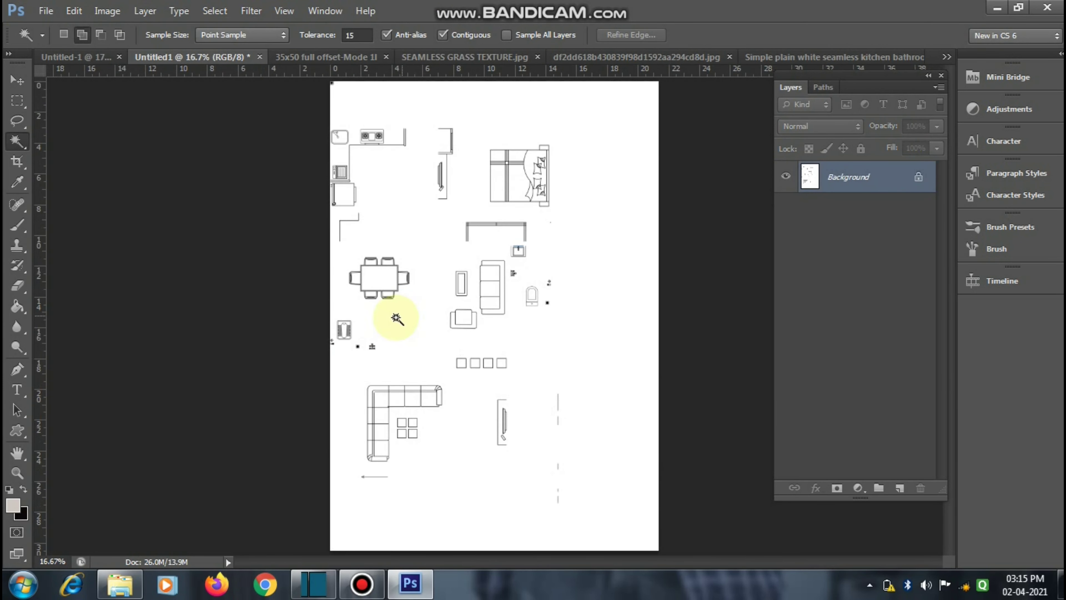
scroll(360, 116, "up", 1)
scroll(351, 171, "up", 1)
scroll(435, 309, "down", 1)
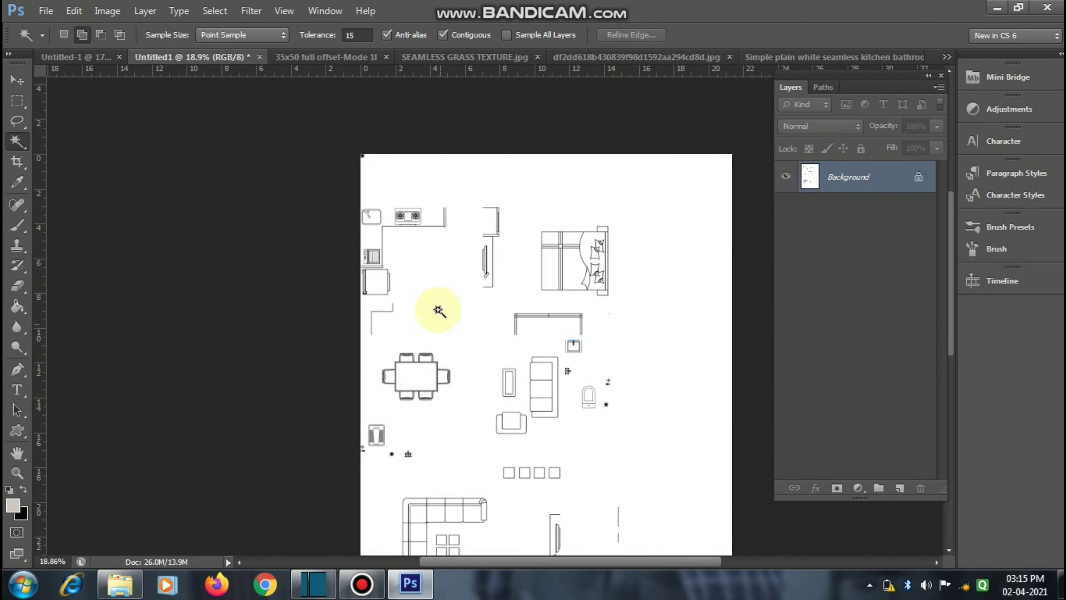
scroll(438, 267, "down", 1)
scroll(439, 268, "up", 1)
scroll(409, 266, "up", 2)
scroll(409, 266, "up", 5)
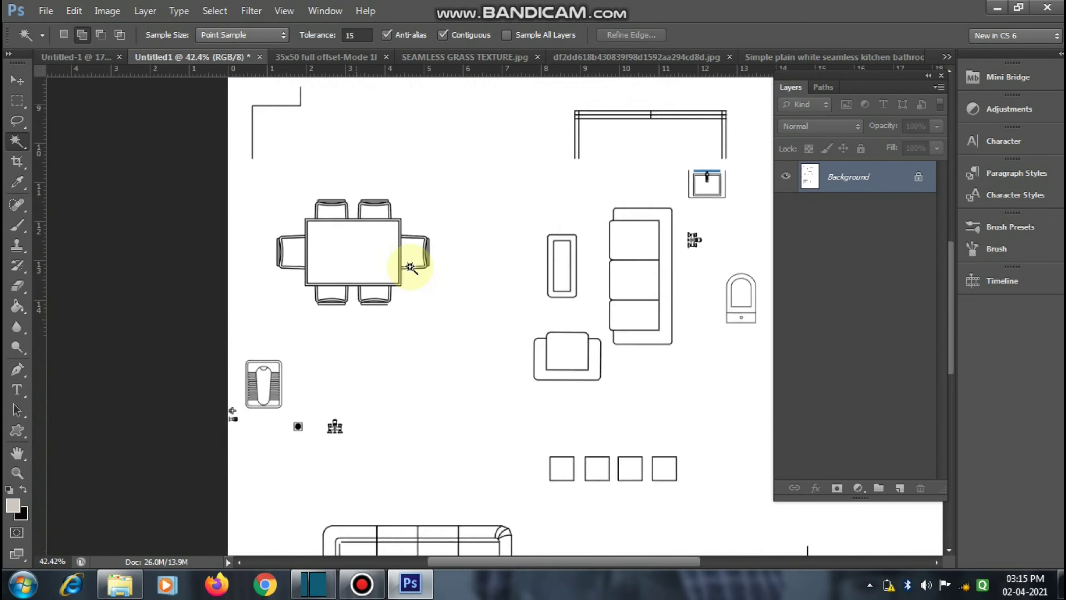
scroll(394, 274, "up", 5)
scroll(394, 274, "up", 3)
scroll(388, 274, "up", 3)
scroll(397, 281, "up", 2)
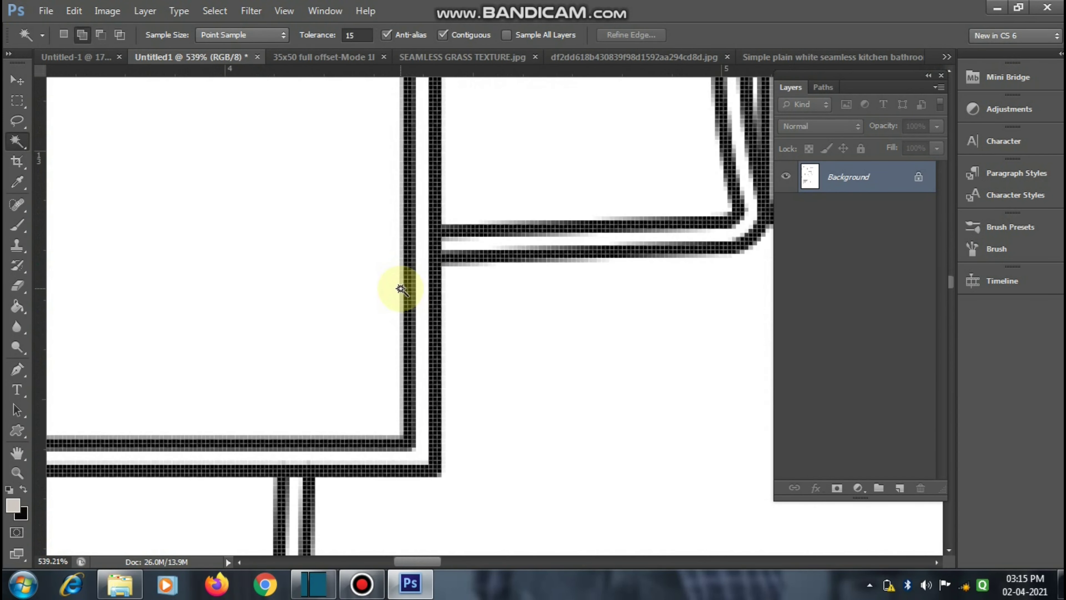
scroll(400, 285, "down", 4)
scroll(415, 314, "down", 3)
scroll(411, 321, "down", 5)
scroll(440, 257, "down", 1)
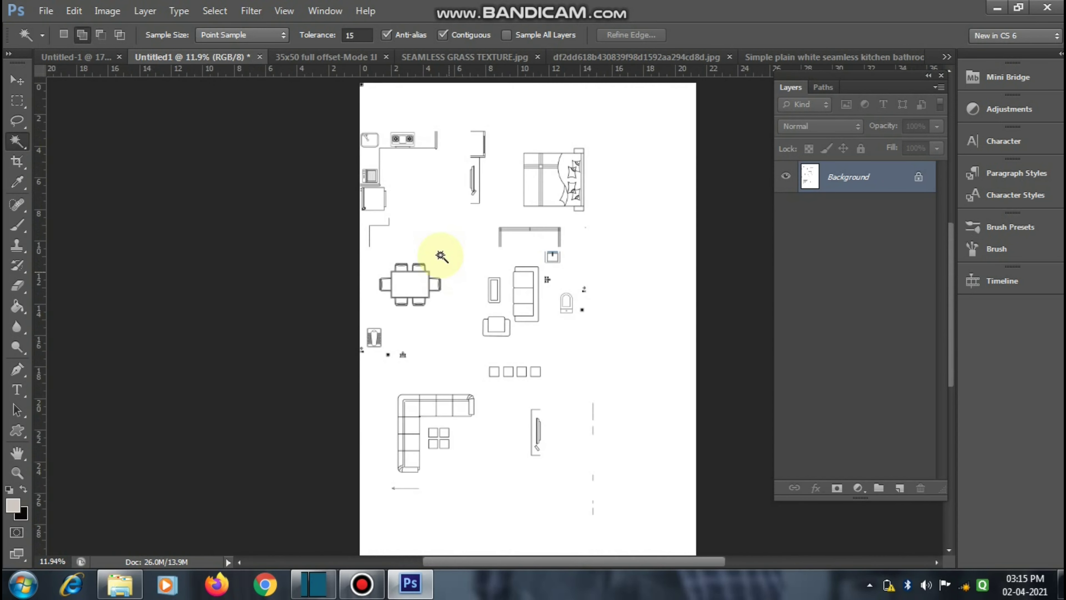
scroll(441, 257, "down", 1)
scroll(450, 316, "up", 1)
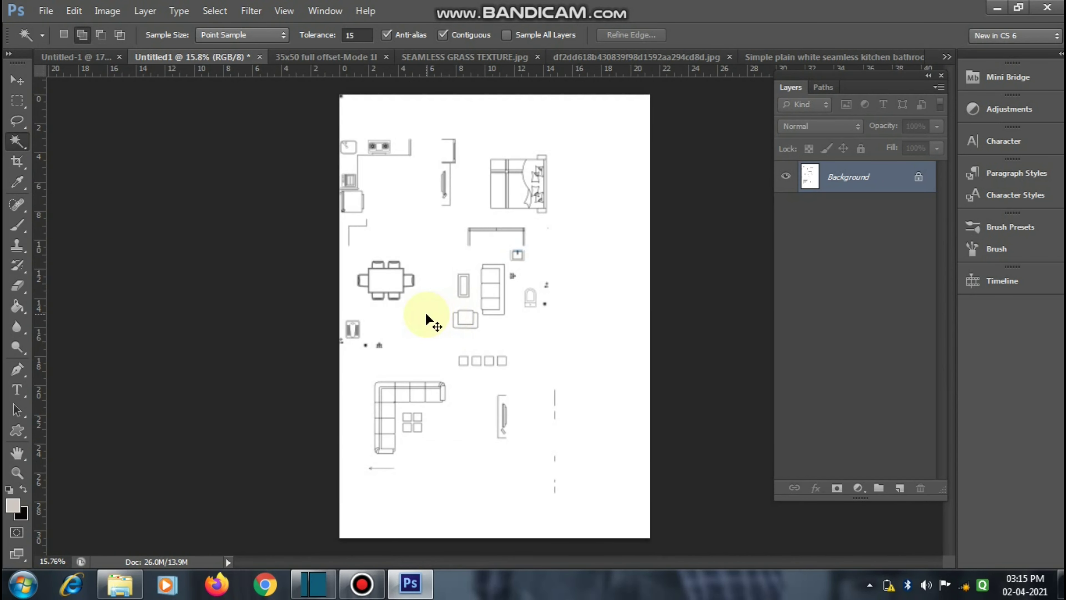
Step: Darken the linework with Levels midtone 0.26, then magic-wand select the black wall line
key("ctrl+l")
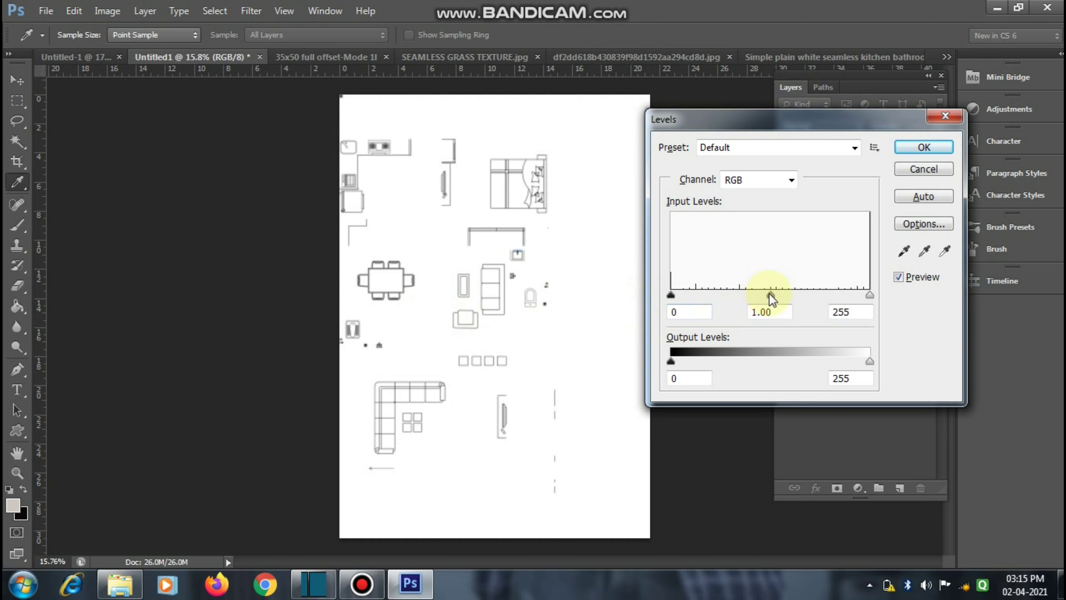
mouse_move(771, 295)
left_mouse_down()
mouse_move(857, 294)
mouse_move(835, 294)
left_mouse_up()
left_click(922, 146)
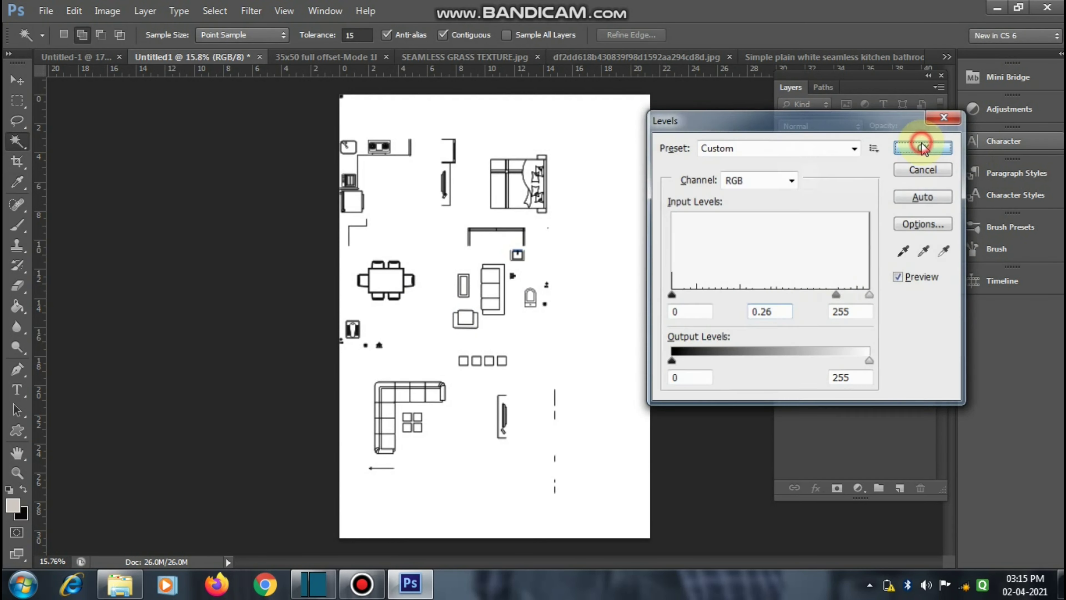
scroll(350, 214, "up", 2)
scroll(364, 250, "up", 2)
scroll(357, 191, "up", 2)
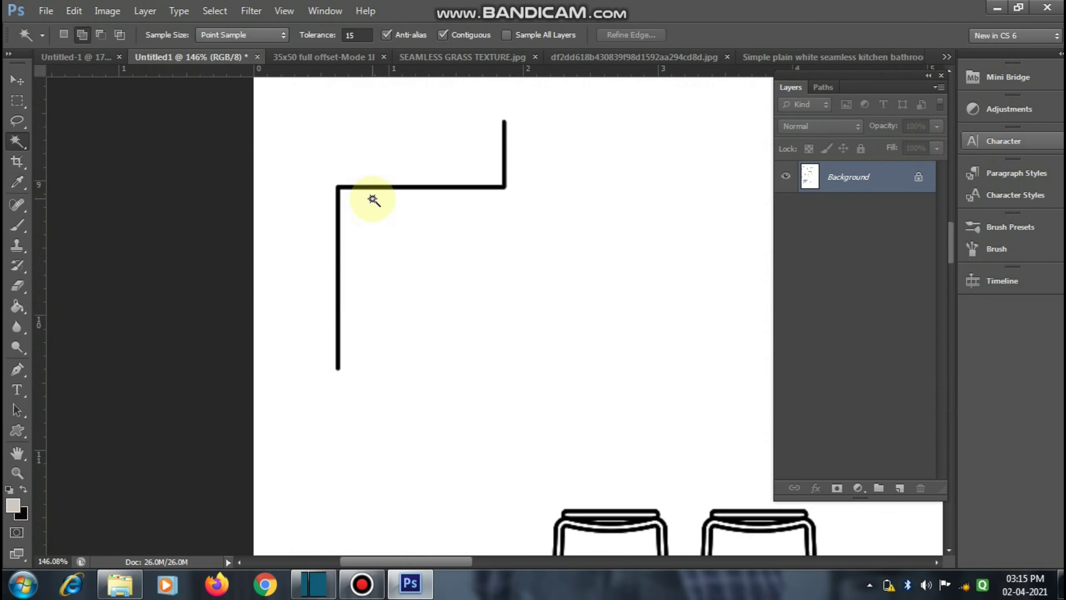
scroll(372, 199, "up", 2)
scroll(372, 199, "up", 2)
left_click(373, 193)
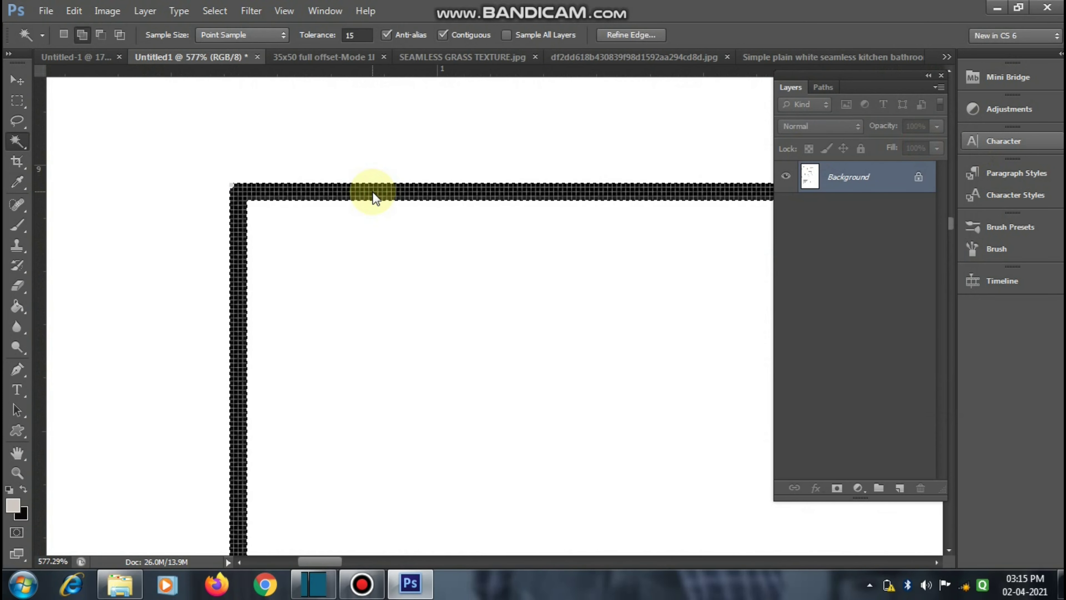
right_click(373, 191)
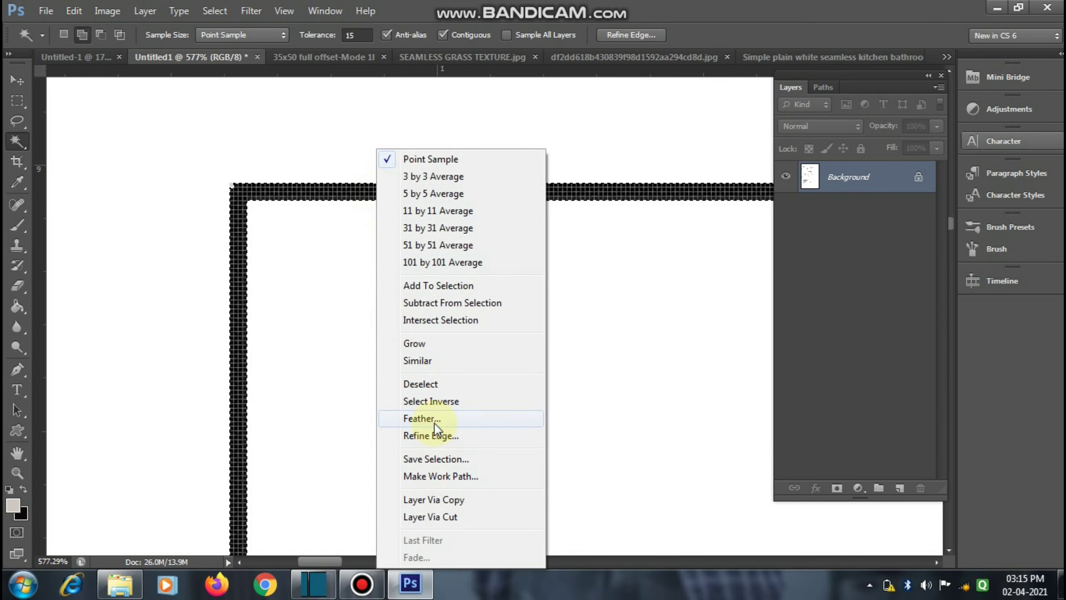
Step: Extend the selection with Similar to all black lines, then zoom around to verify coverage
left_click(436, 360)
scroll(400, 354, "down", 2)
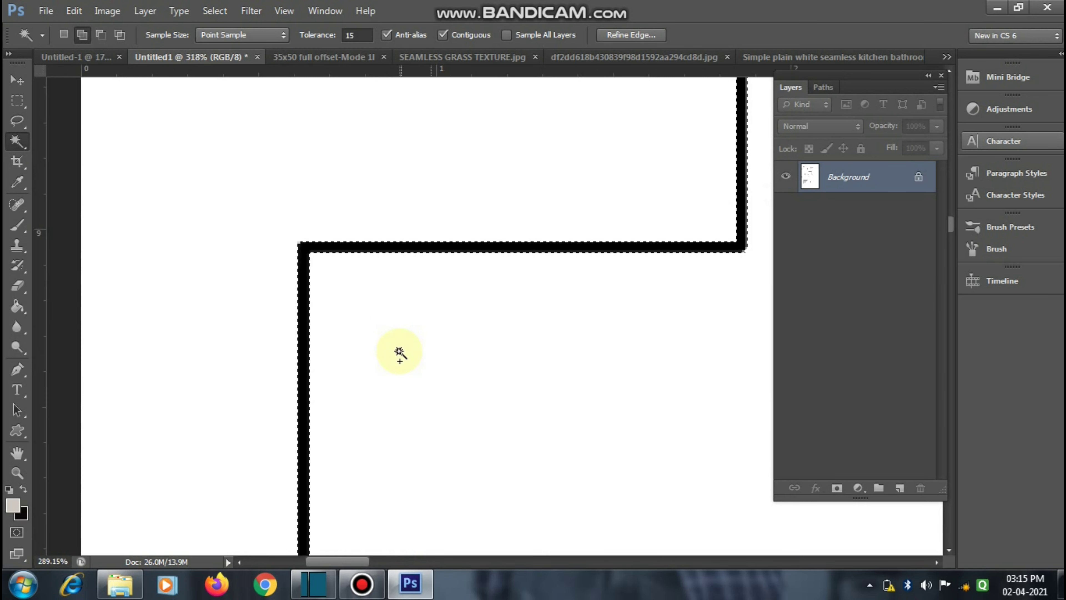
scroll(400, 353, "down", 2)
scroll(395, 349, "down", 2)
scroll(396, 338, "down", 1)
scroll(427, 305, "down", 1)
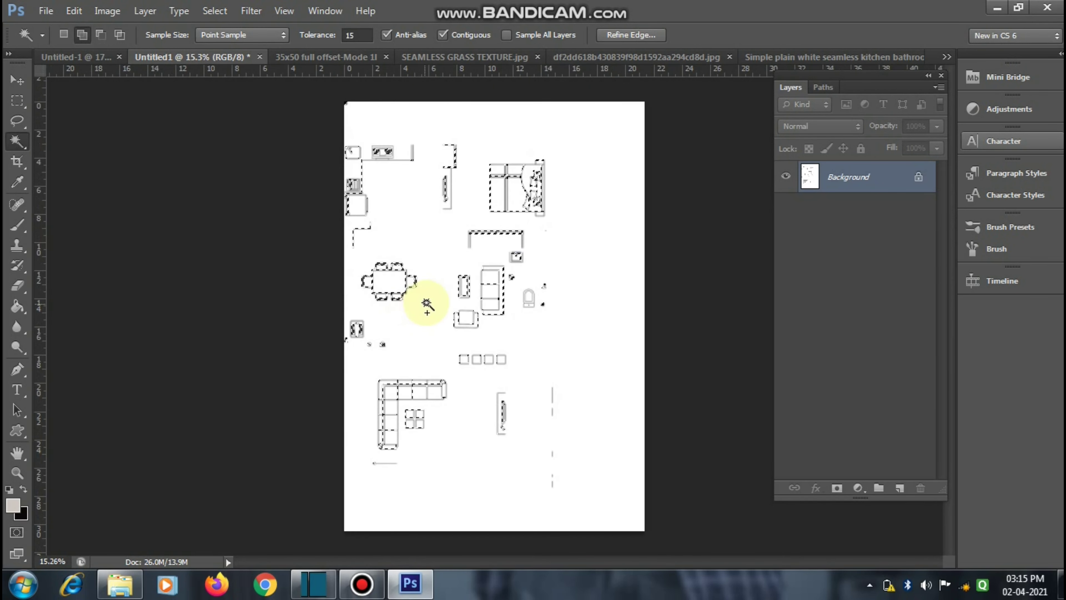
scroll(459, 304, "up", 2)
scroll(483, 304, "up", 2)
scroll(511, 280, "up", 3)
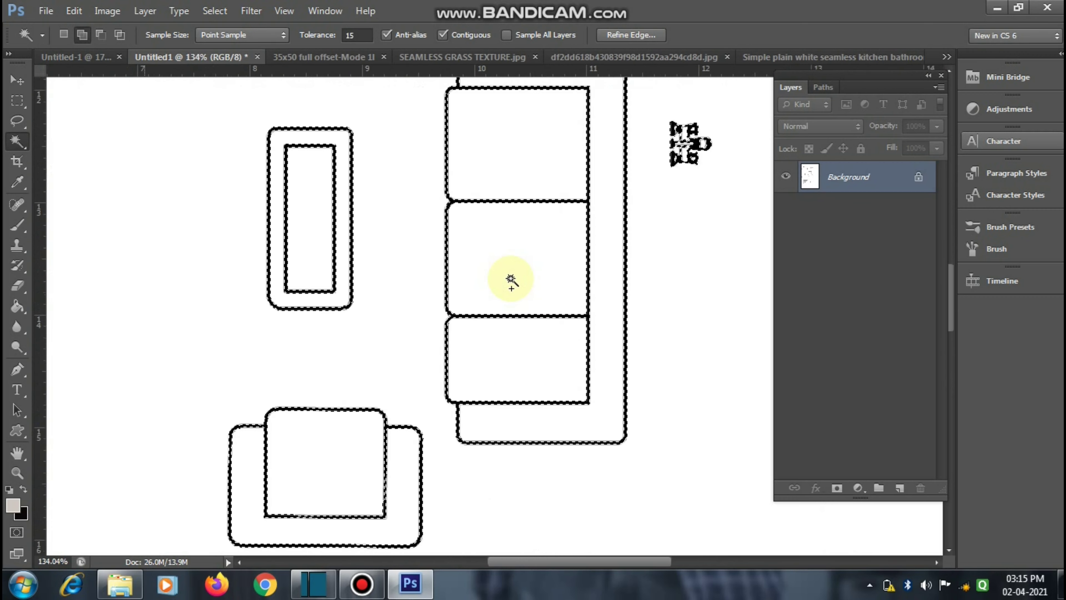
scroll(508, 279, "down", 1)
scroll(507, 279, "down", 2)
scroll(524, 252, "down", 2)
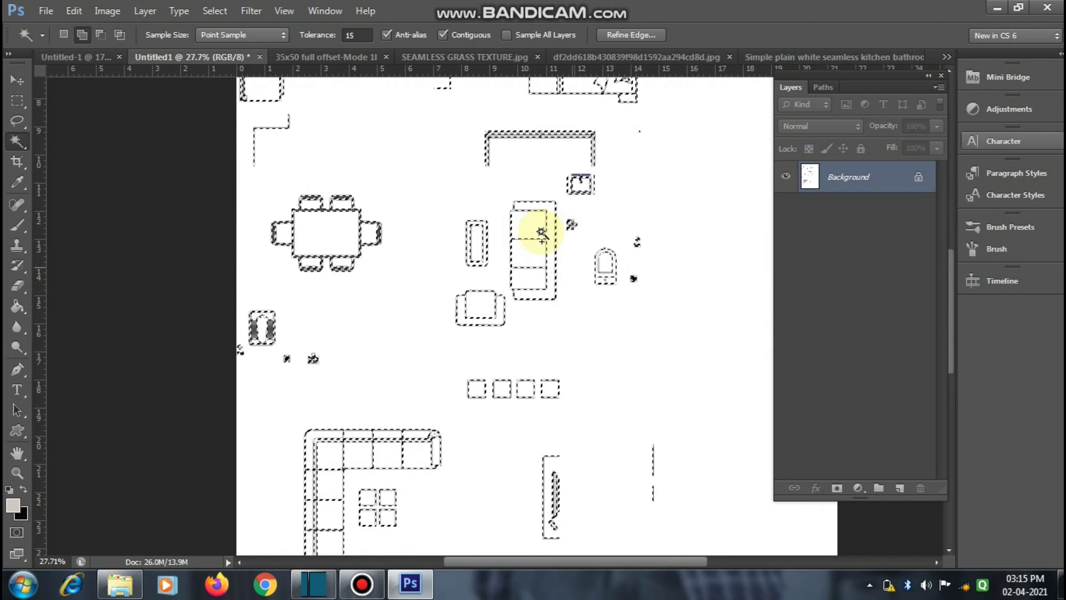
scroll(571, 148, "up", 1)
scroll(590, 179, "up", 2)
scroll(594, 228, "up", 2)
scroll(585, 228, "up", 1)
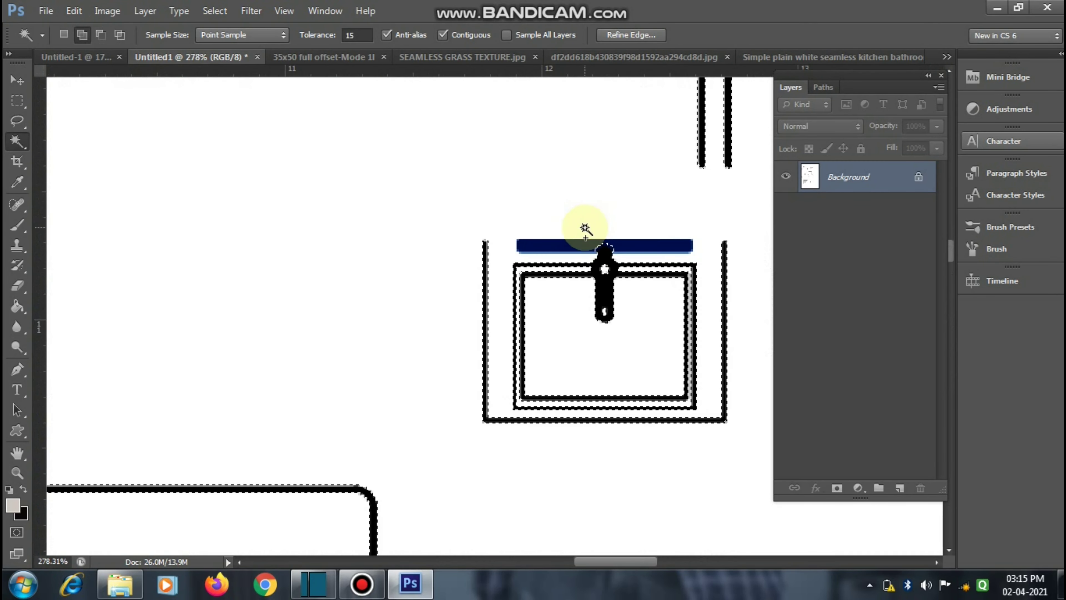
scroll(585, 229, "up", 1)
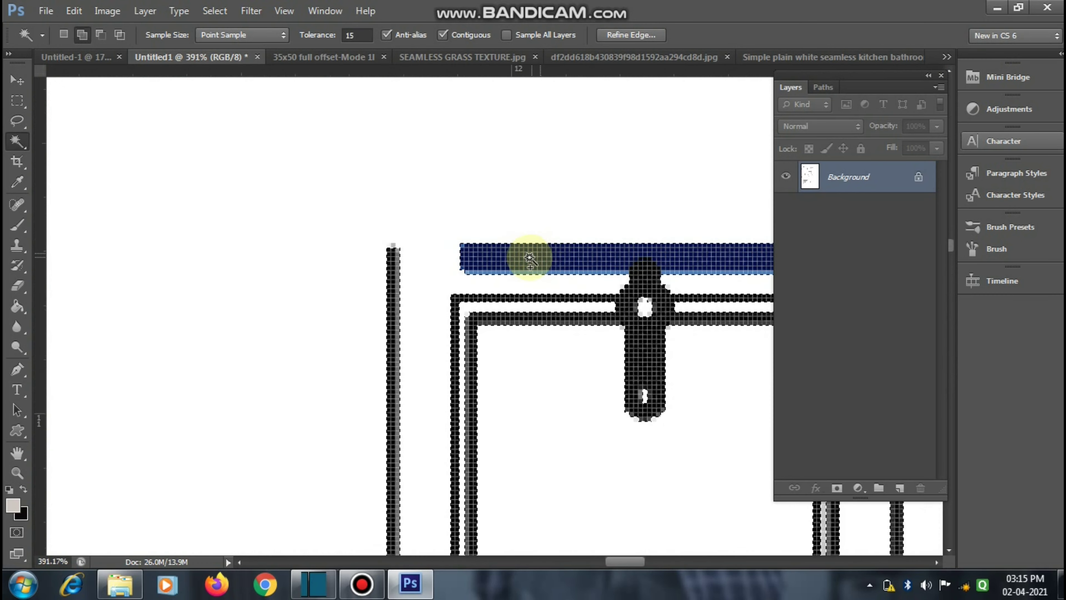
scroll(524, 252, "down", 2)
scroll(571, 266, "up", 1)
scroll(535, 273, "down", 2)
scroll(558, 342, "down", 3)
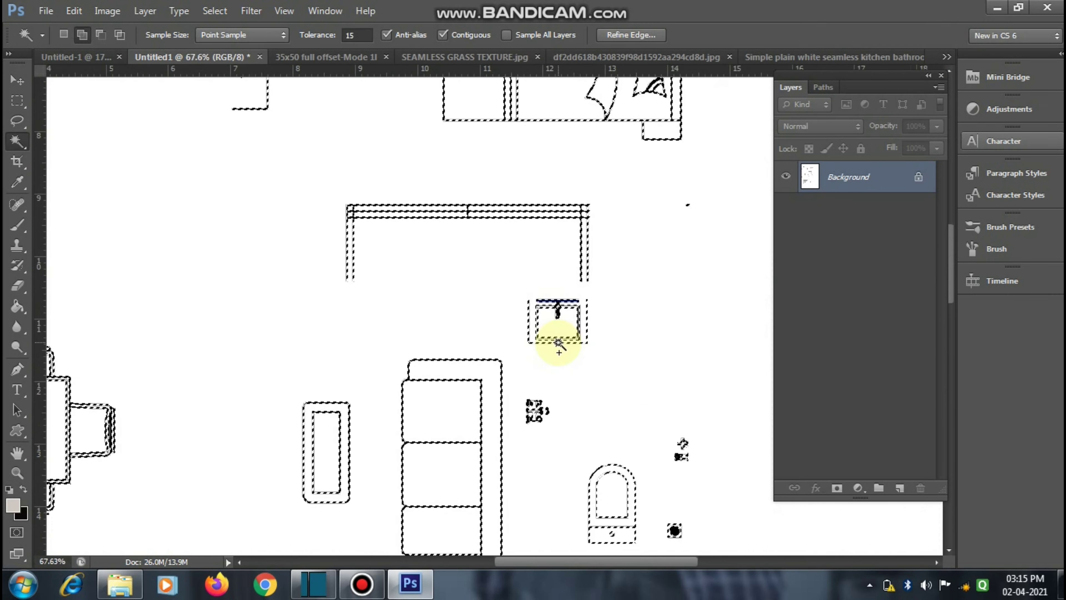
scroll(558, 342, "down", 1)
scroll(554, 328, "down", 1)
scroll(590, 226, "up", 3)
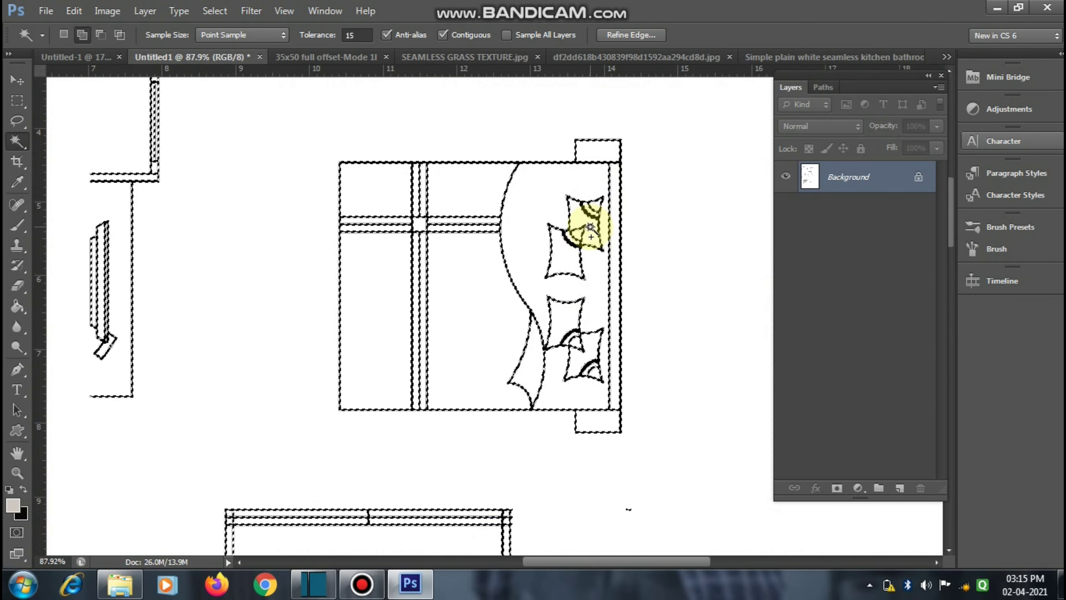
scroll(583, 227, "down", 2)
scroll(241, 158, "up", 1)
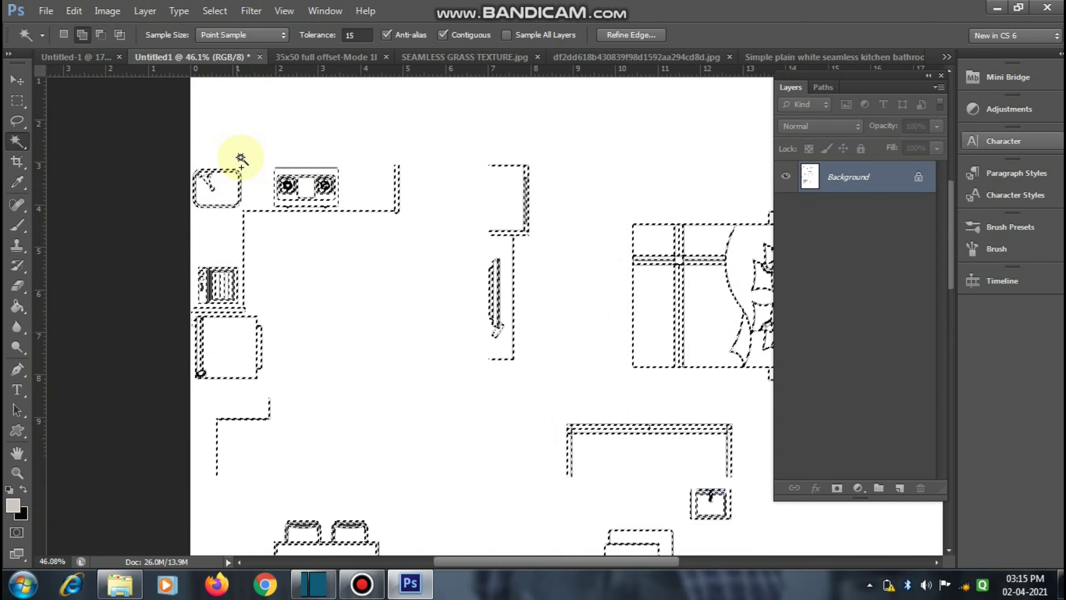
scroll(235, 176, "up", 1)
scroll(228, 199, "up", 1)
scroll(228, 377, "down", 1)
scroll(234, 390, "down", 1)
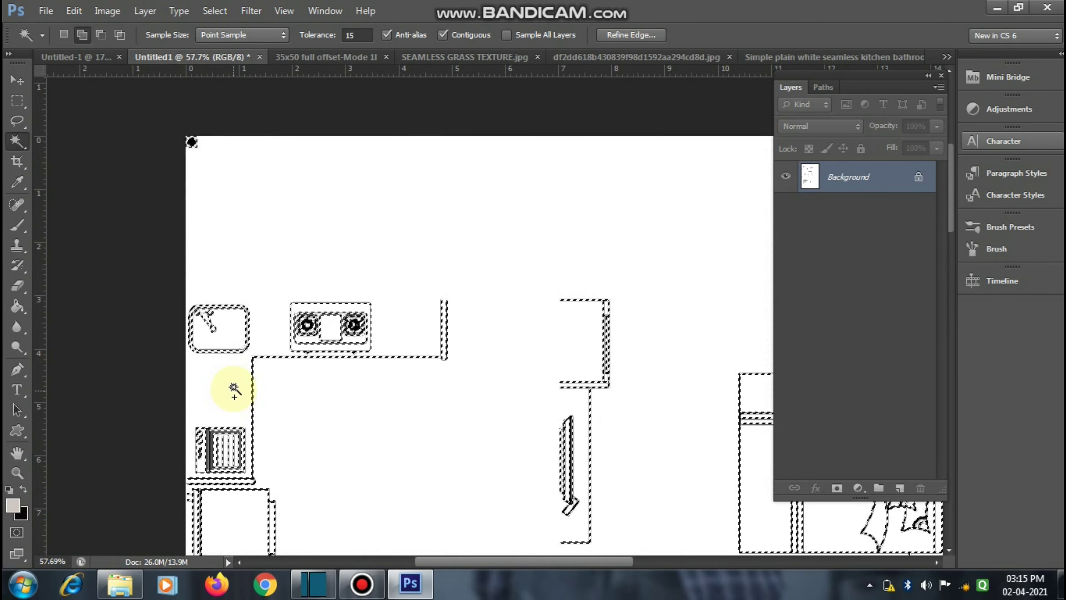
scroll(304, 155, "down", 1)
scroll(304, 145, "down", 1)
scroll(316, 349, "down", 1)
scroll(357, 375, "up", 1)
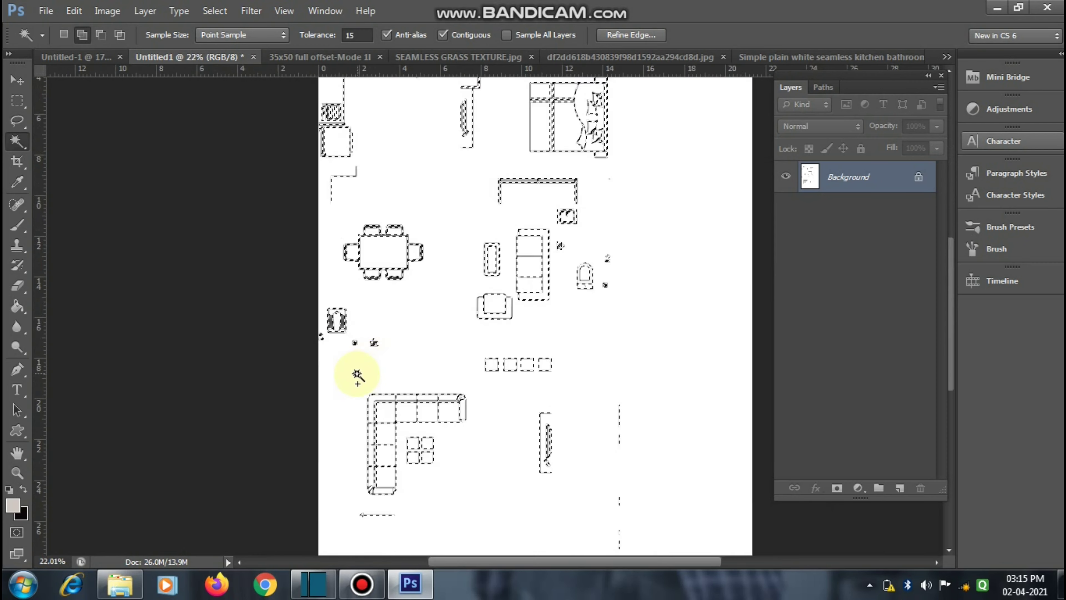
scroll(350, 353, "up", 1)
scroll(345, 332, "up", 1)
scroll(369, 221, "down", 1)
scroll(366, 222, "down", 1)
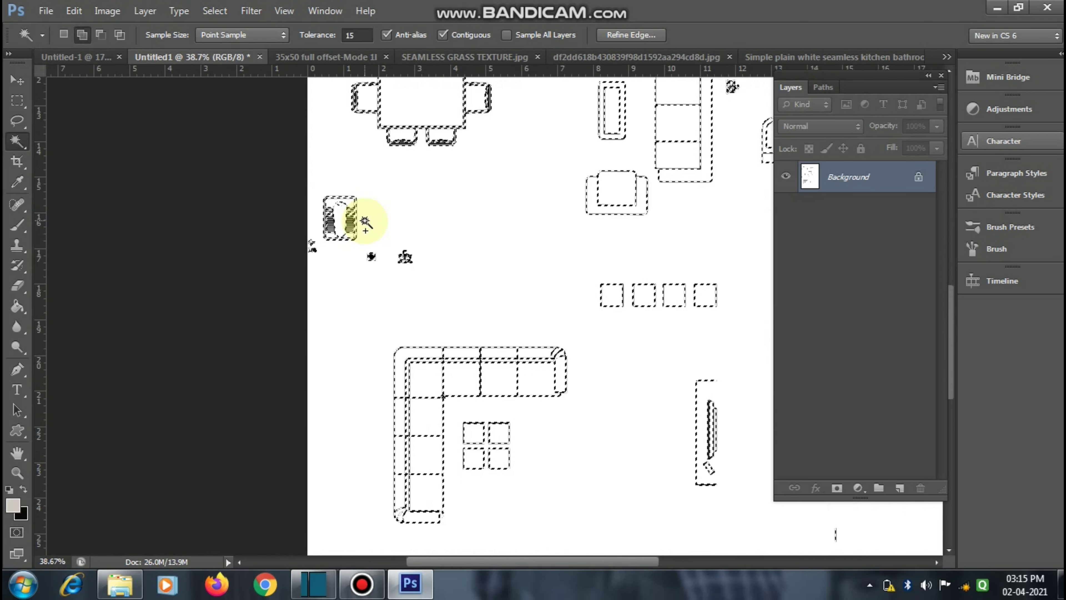
scroll(363, 221, "down", 1)
scroll(495, 452, "down", 1)
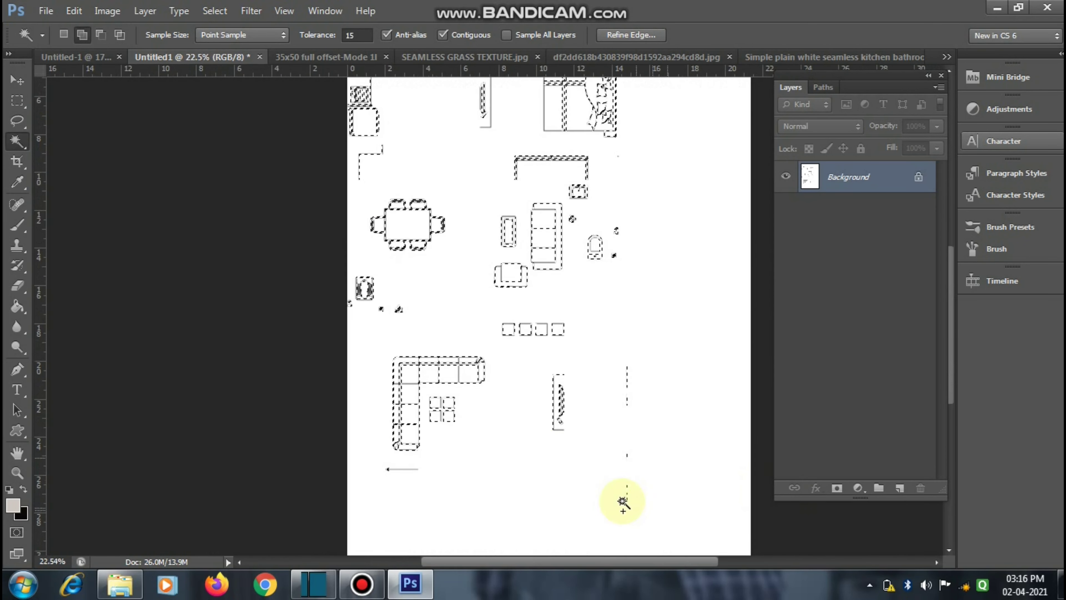
scroll(621, 496, "up", 2)
scroll(438, 428, "up", 1)
scroll(437, 428, "down", 3)
scroll(434, 455, "down", 1)
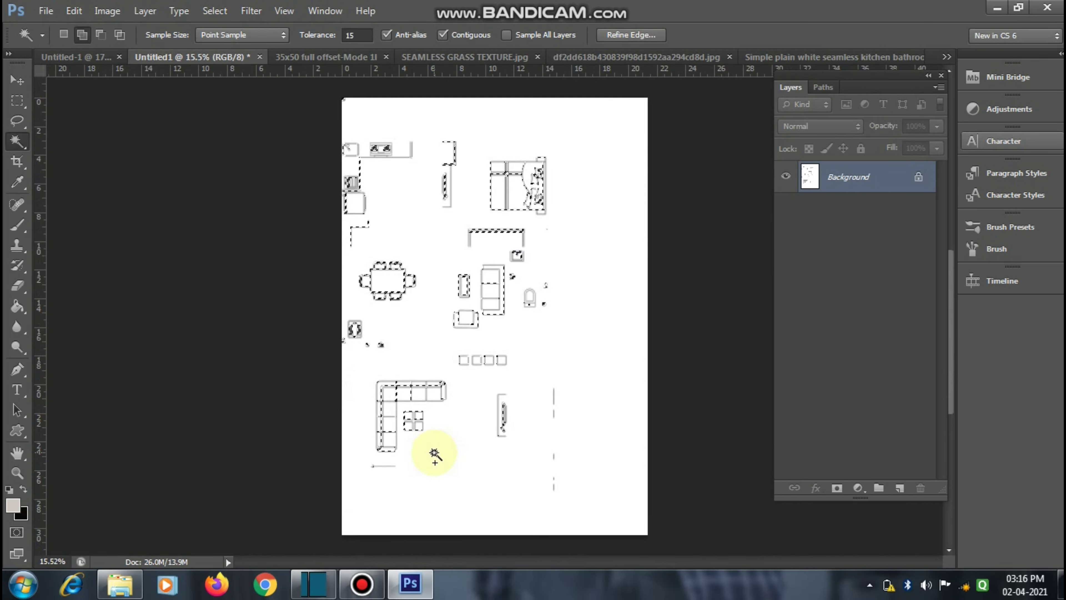
scroll(394, 161, "up", 2)
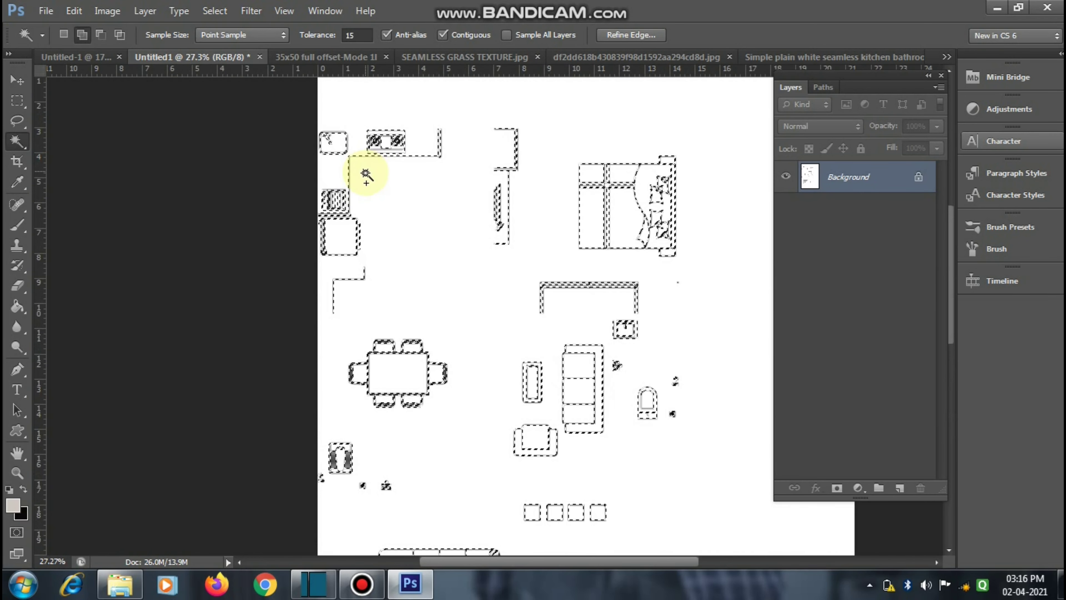
scroll(366, 173, "down", 2)
scroll(365, 174, "down", 1)
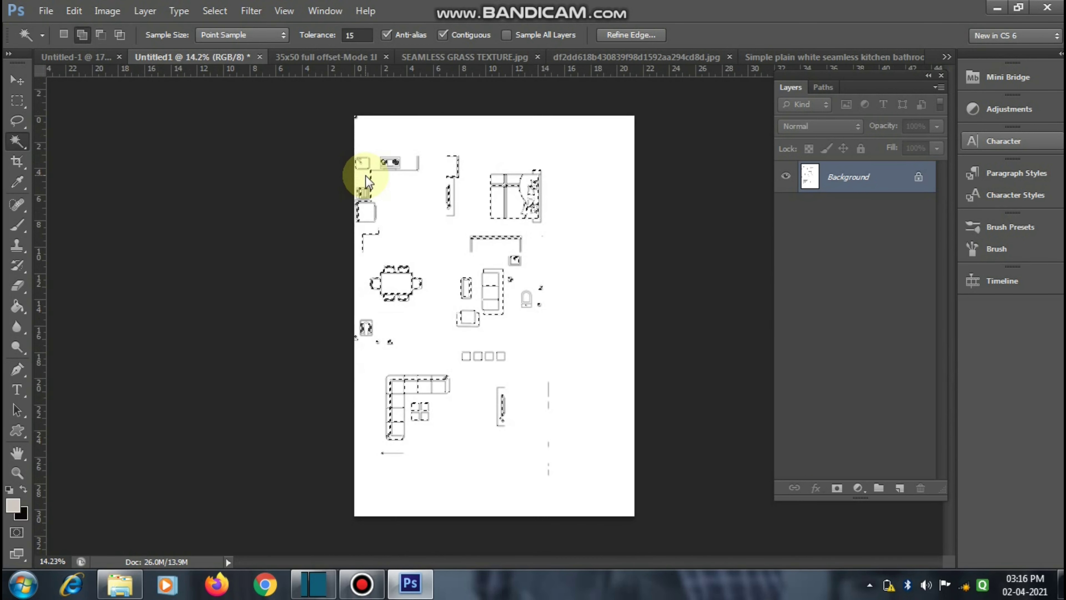
Step: In the Untitled-1 plan, toggle Layer 4's visibility to check its furniture linework
left_click(80, 60)
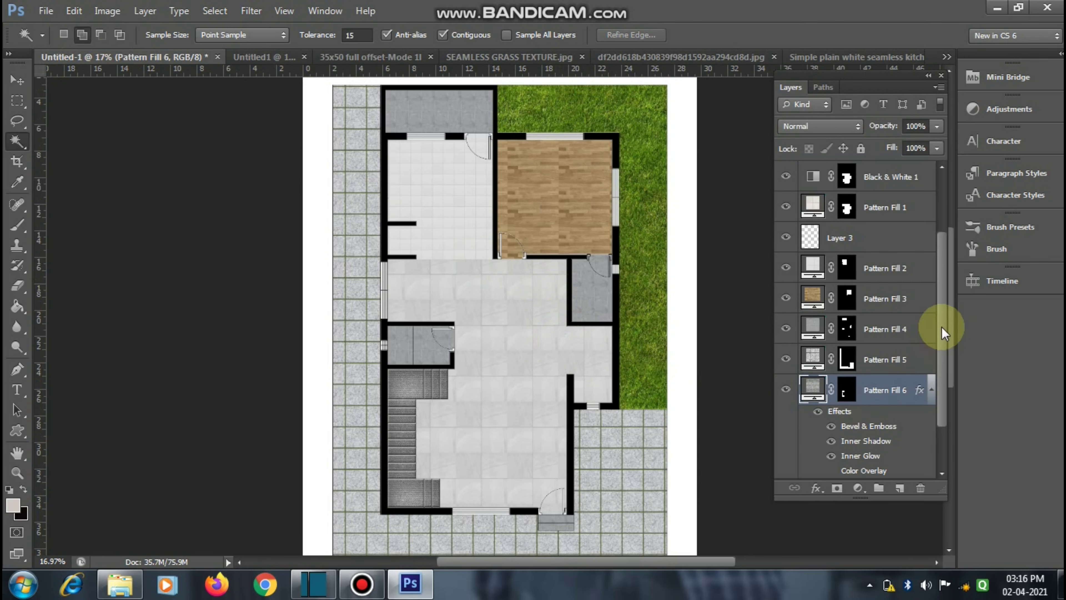
scroll(944, 377, "down", 2)
left_click(868, 433)
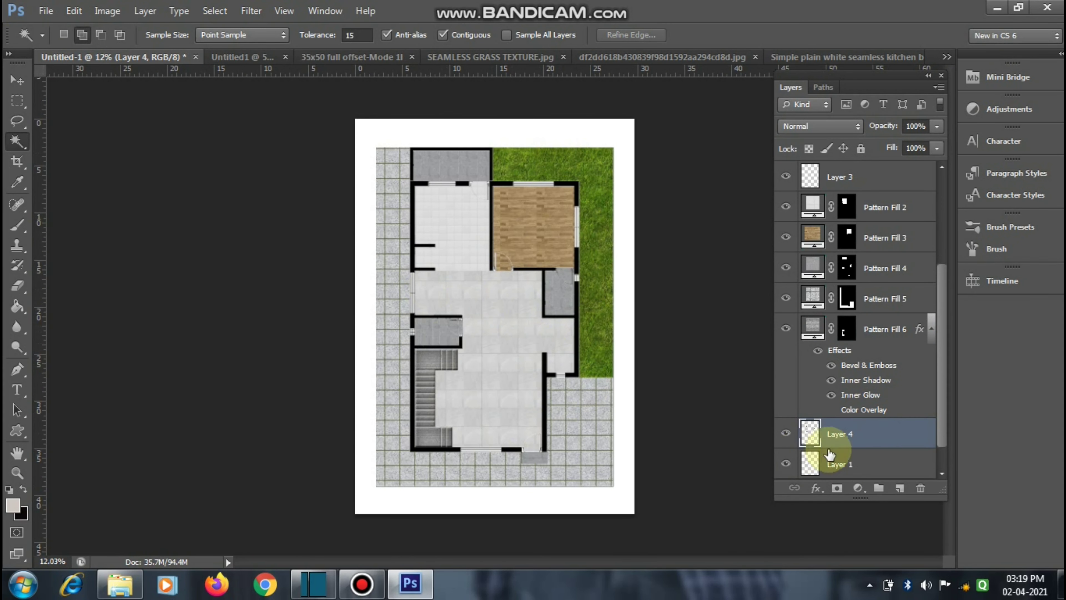
left_click(785, 434)
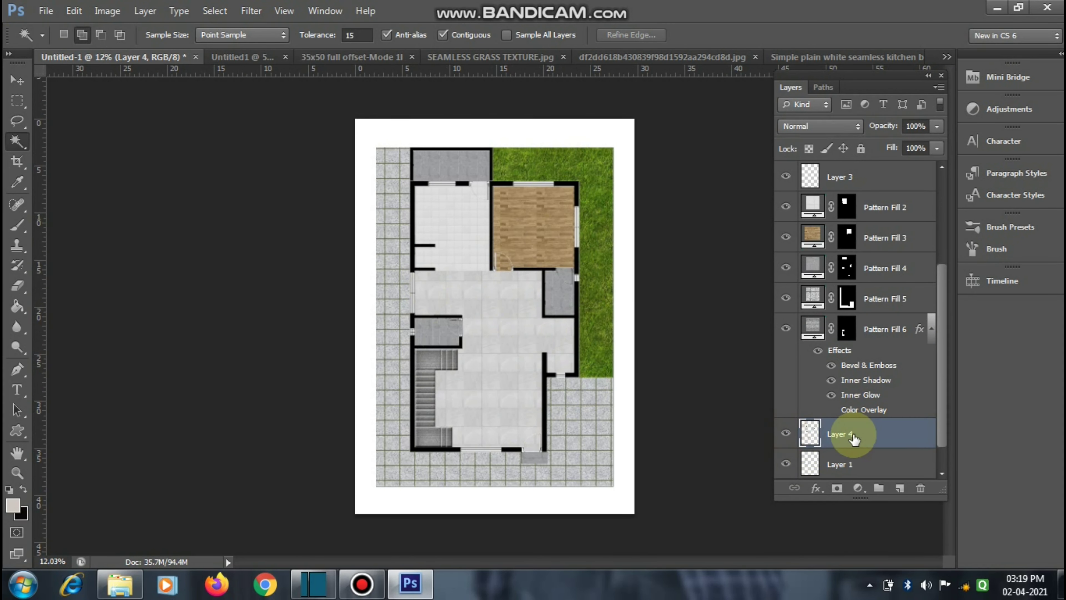
left_click(784, 434)
left_click(784, 434)
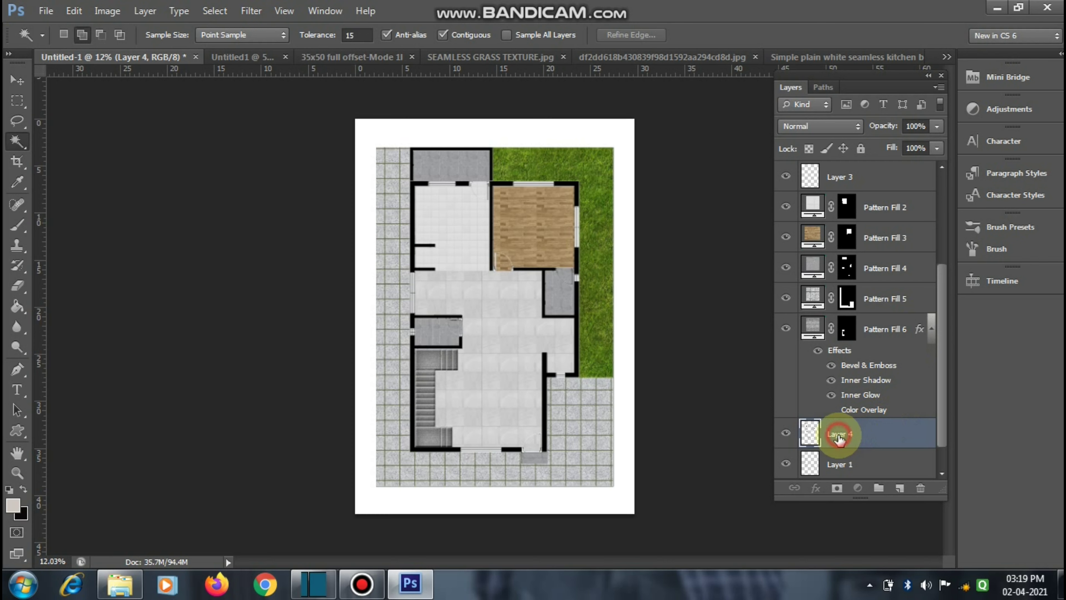
Step: Move Layer 4 to the top of the layer stack, above Color Fill 1
mouse_move(838, 438)
left_mouse_down()
mouse_move(876, 157)
mouse_move(876, 170)
left_mouse_up()
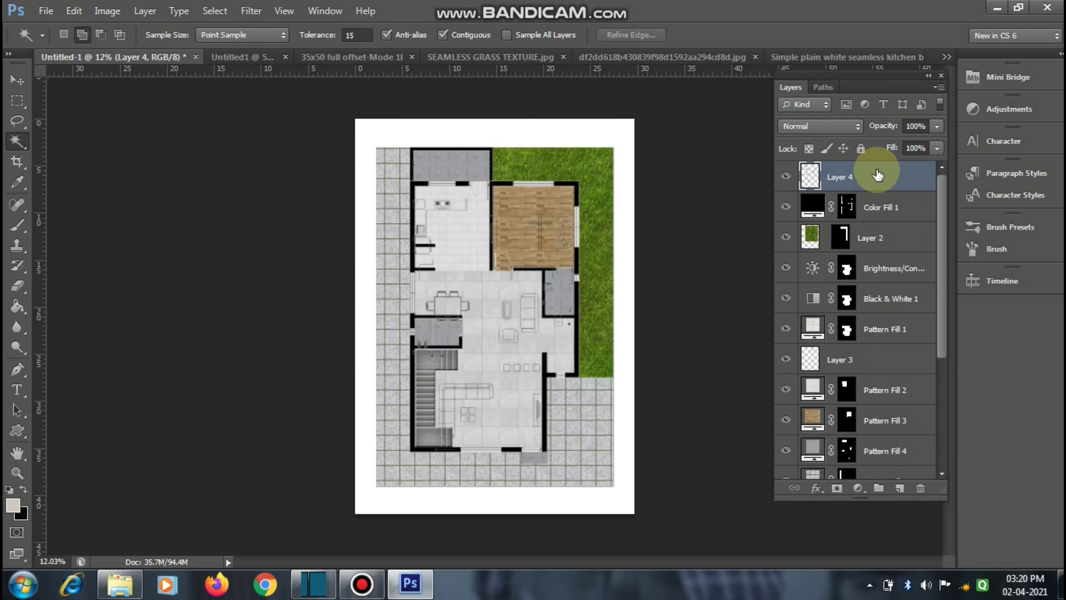
scroll(453, 301, "up", 10)
scroll(457, 297, "up", 2)
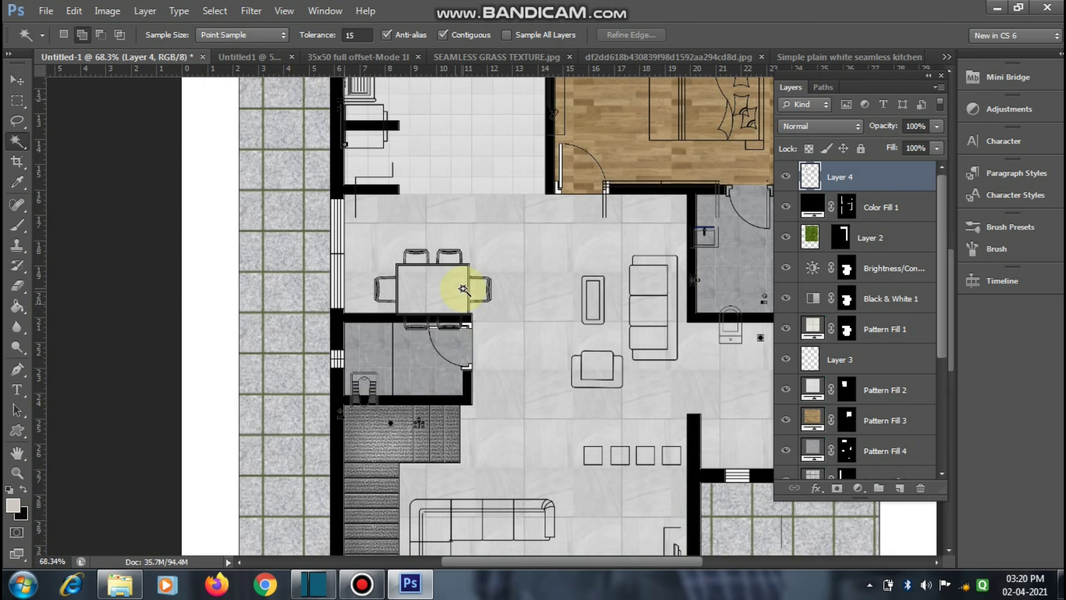
scroll(462, 292, "up", 3)
scroll(464, 290, "down", 5)
scroll(452, 377, "down", 5)
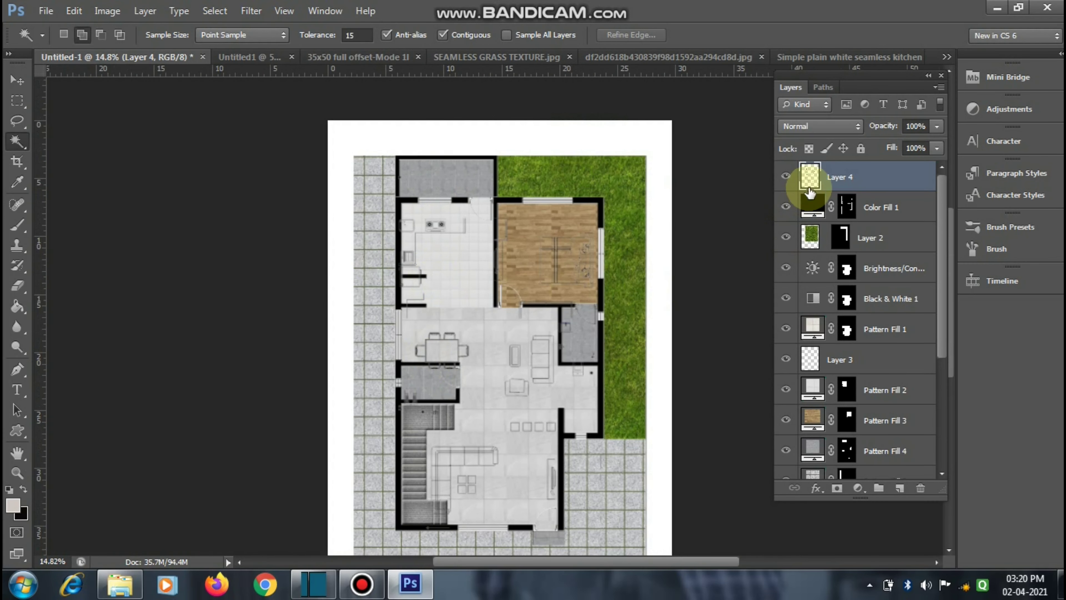
scroll(514, 287, "up", 3)
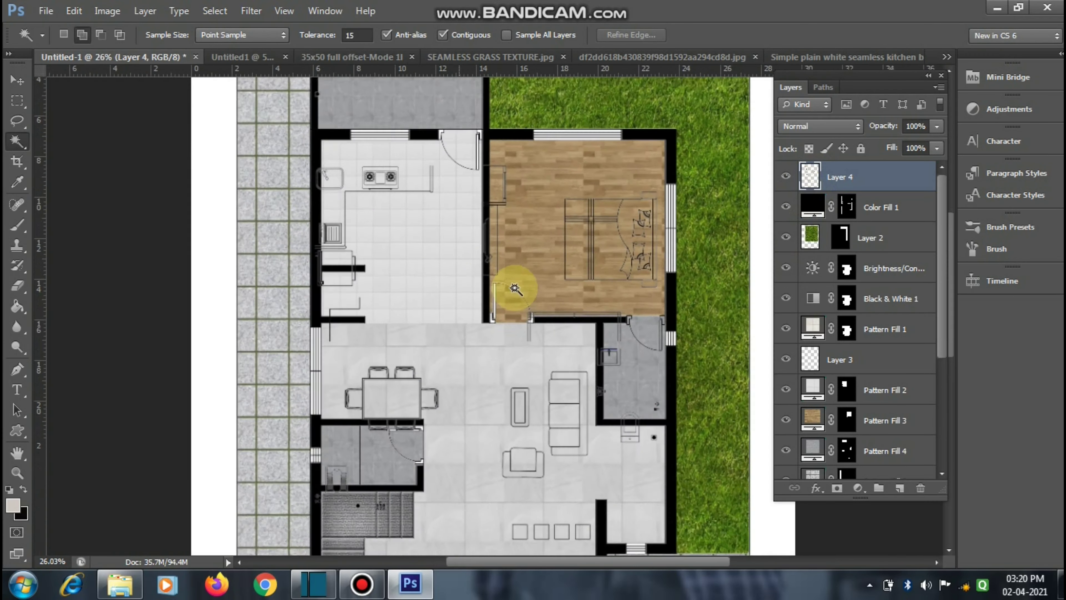
scroll(468, 168, "up", 2)
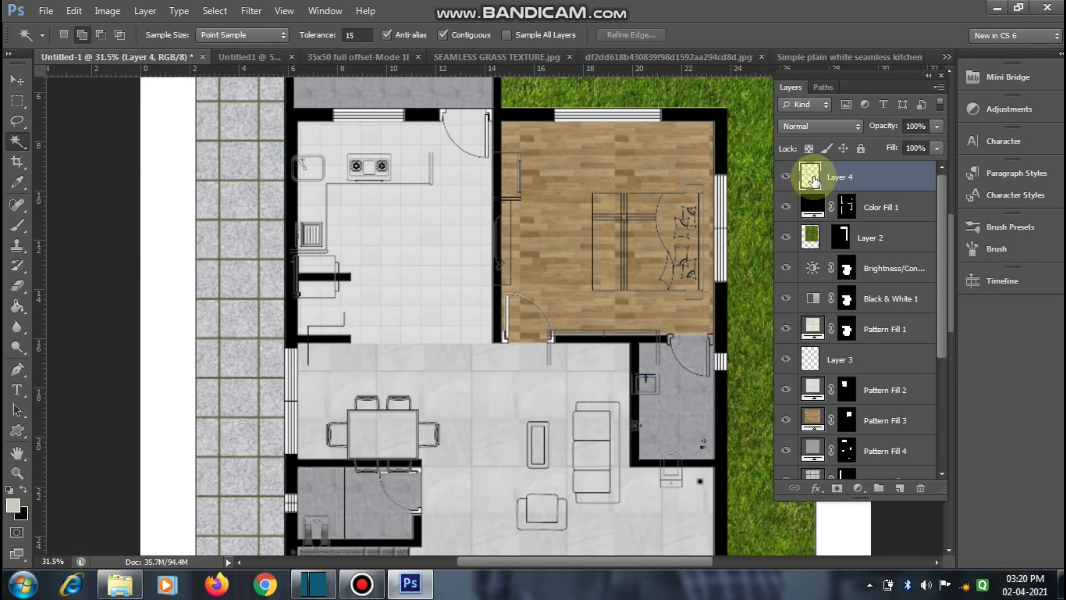
Step: Load the furniture linework outline as a selection and attempt moving it, dismissing the no-layer warning
left_click(840, 176, "ctrl")
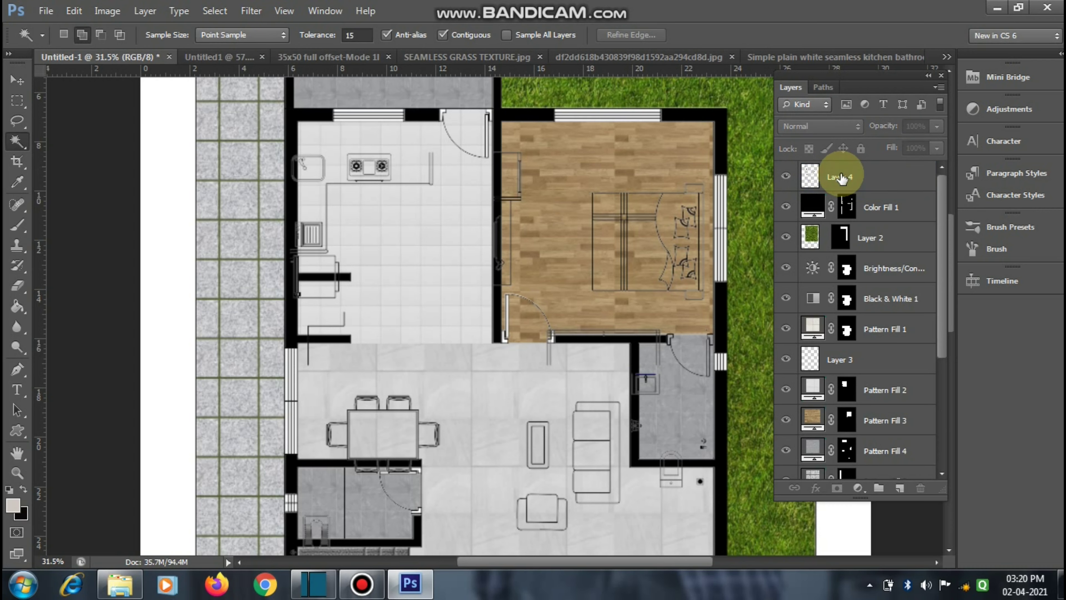
left_click(812, 176, "ctrl")
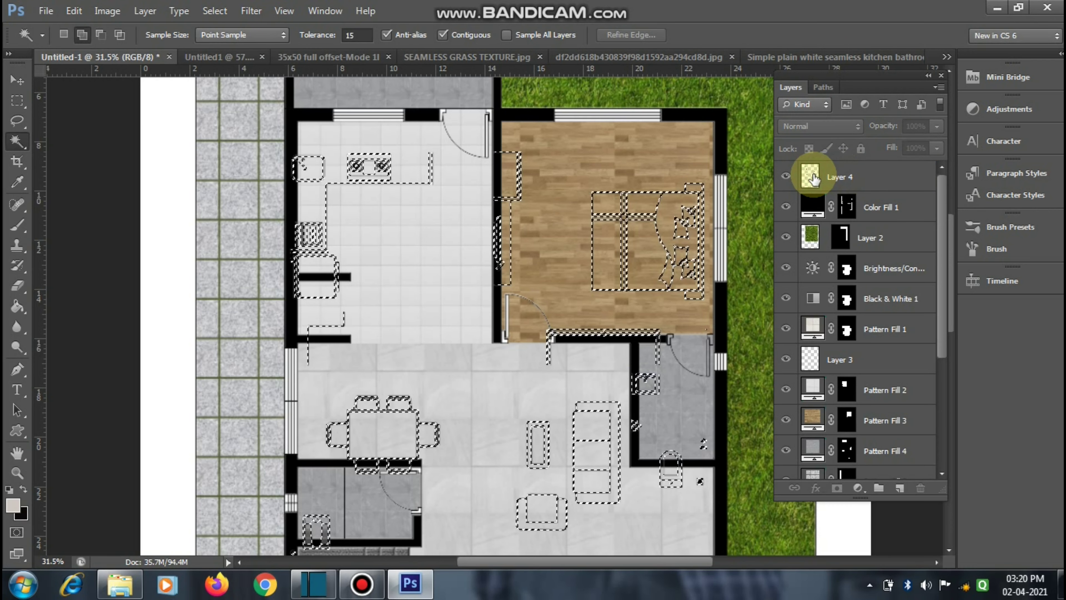
scroll(416, 326, "down", 2)
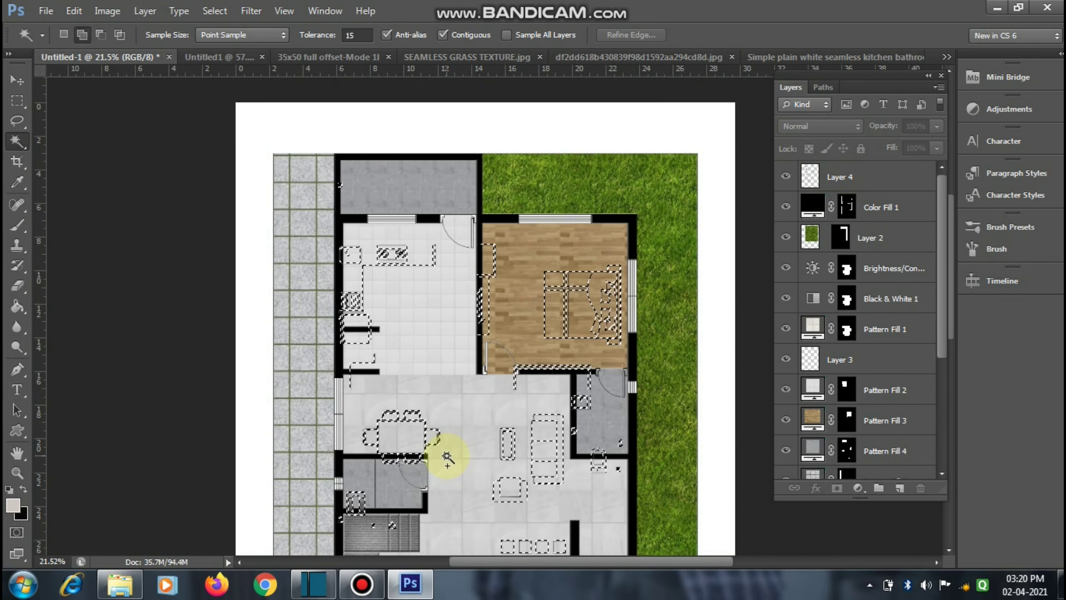
scroll(440, 452, "down", 2)
scroll(435, 298, "up", 2)
scroll(431, 319, "up", 2)
scroll(441, 321, "up", 2)
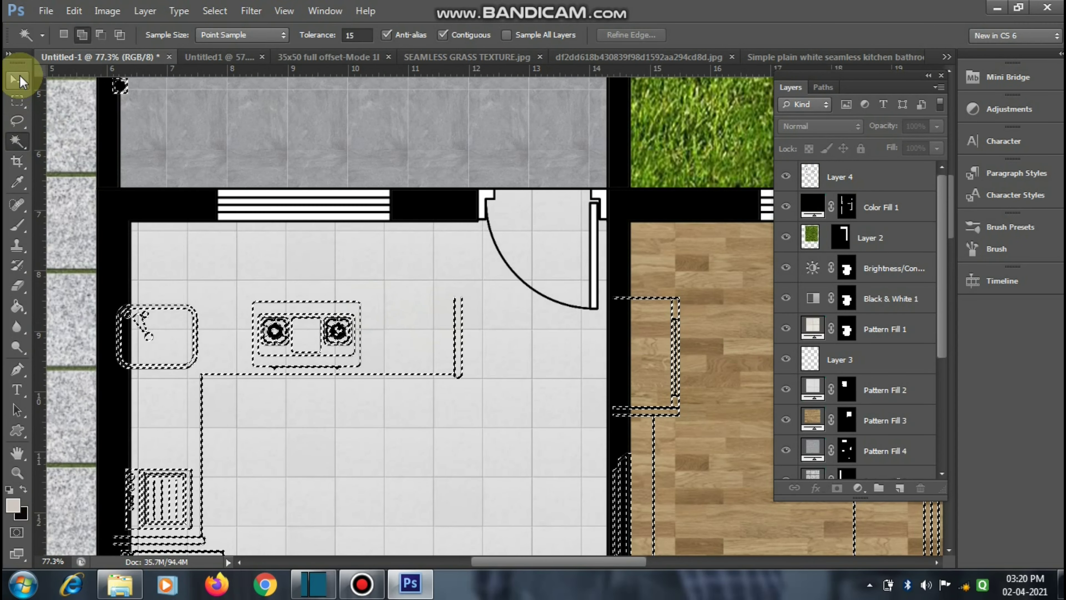
left_click(16, 79)
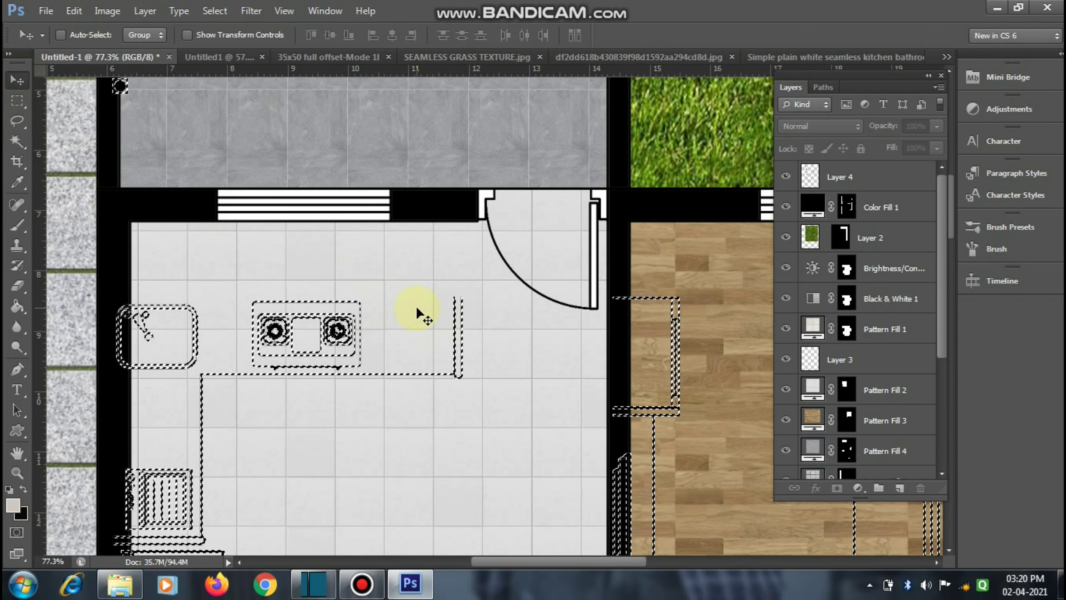
scroll(445, 303, "up", 1)
scroll(460, 299, "up", 1)
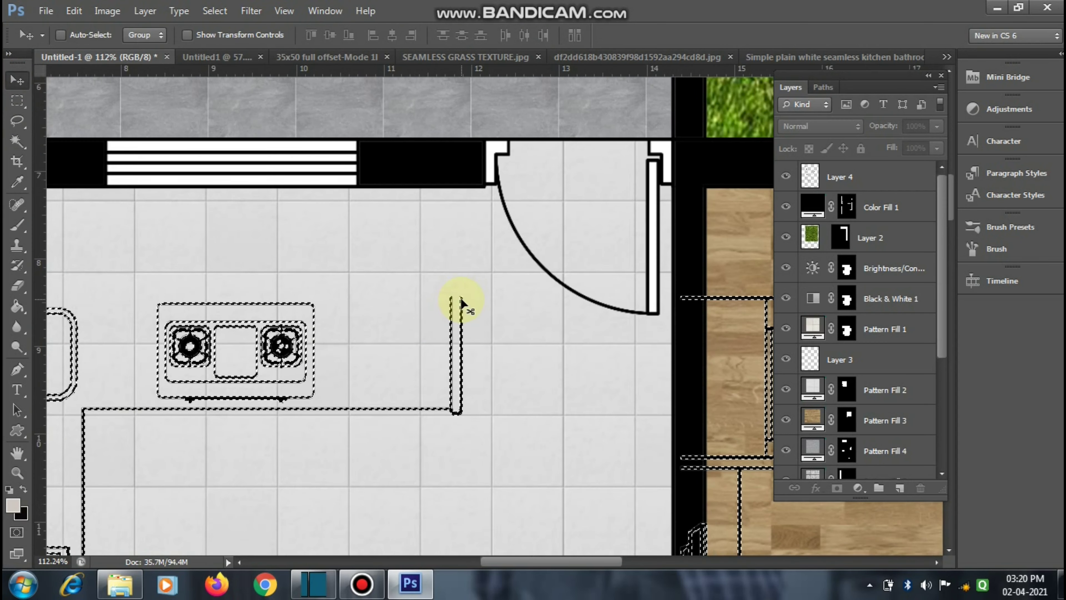
left_click(460, 300)
left_click(499, 230)
scroll(403, 354, "down", 3)
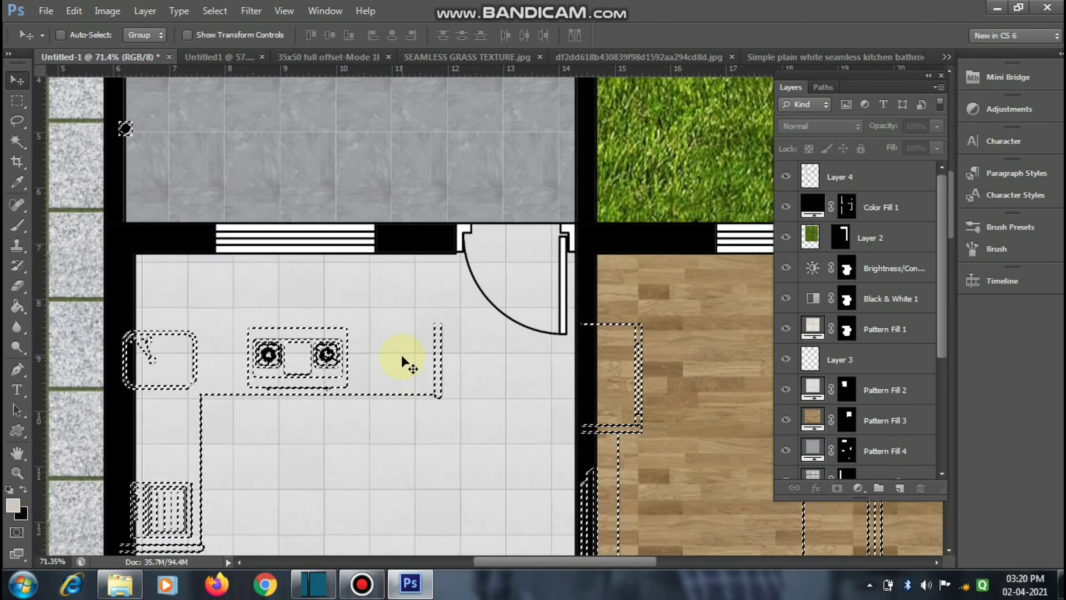
scroll(464, 294, "down", 2)
scroll(465, 293, "down", 2)
Step: Free Transform Layer 4, shifting the furniture linework up and right onto the walls
left_click(880, 177)
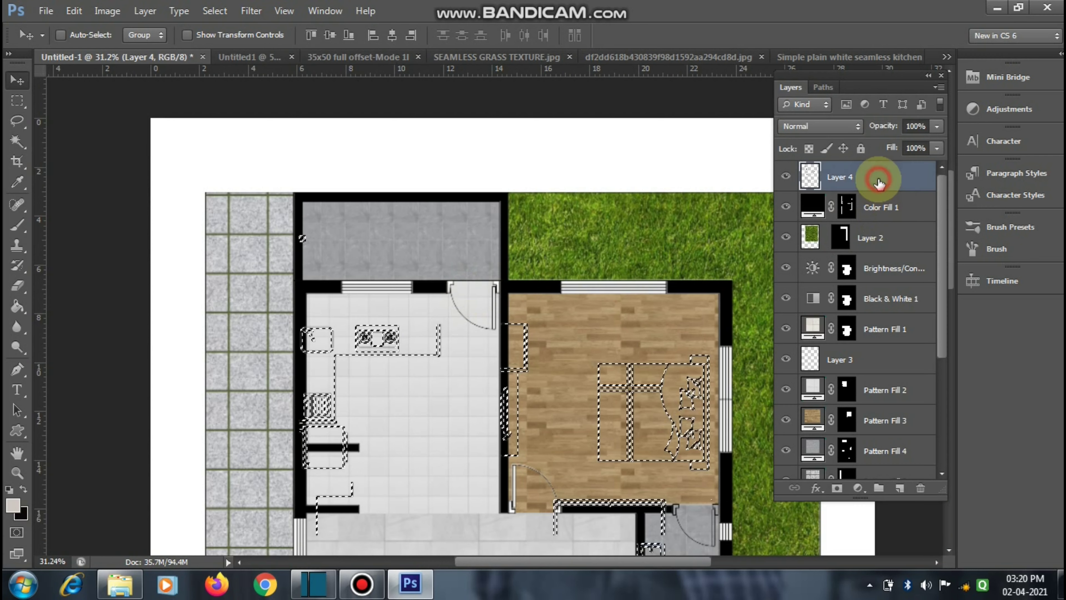
key("ctrl+t")
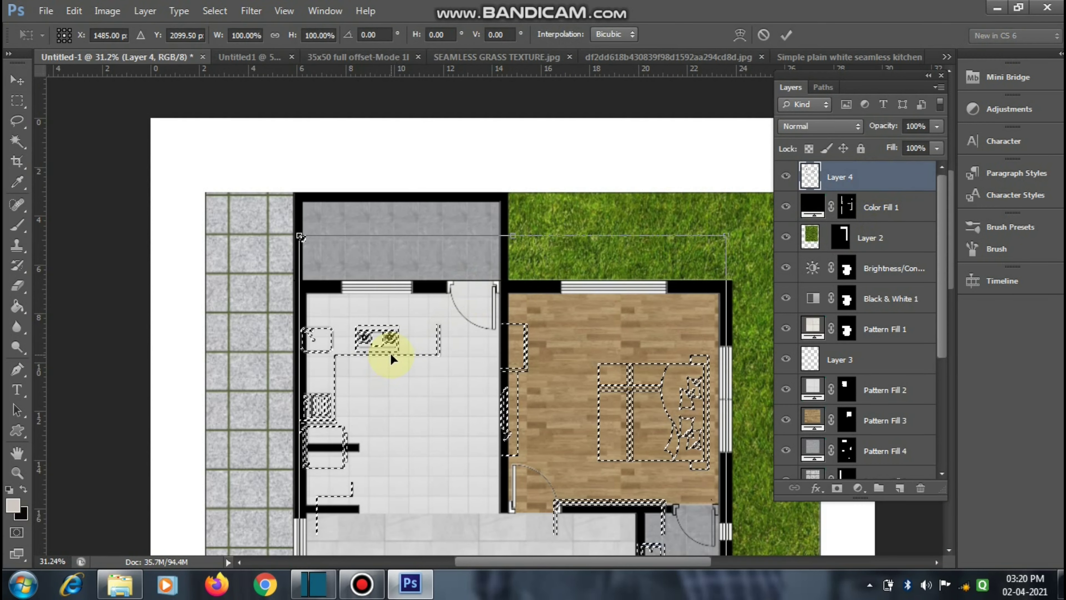
scroll(436, 334, "up", 2)
scroll(450, 332, "up", 2)
scroll(445, 320, "up", 2)
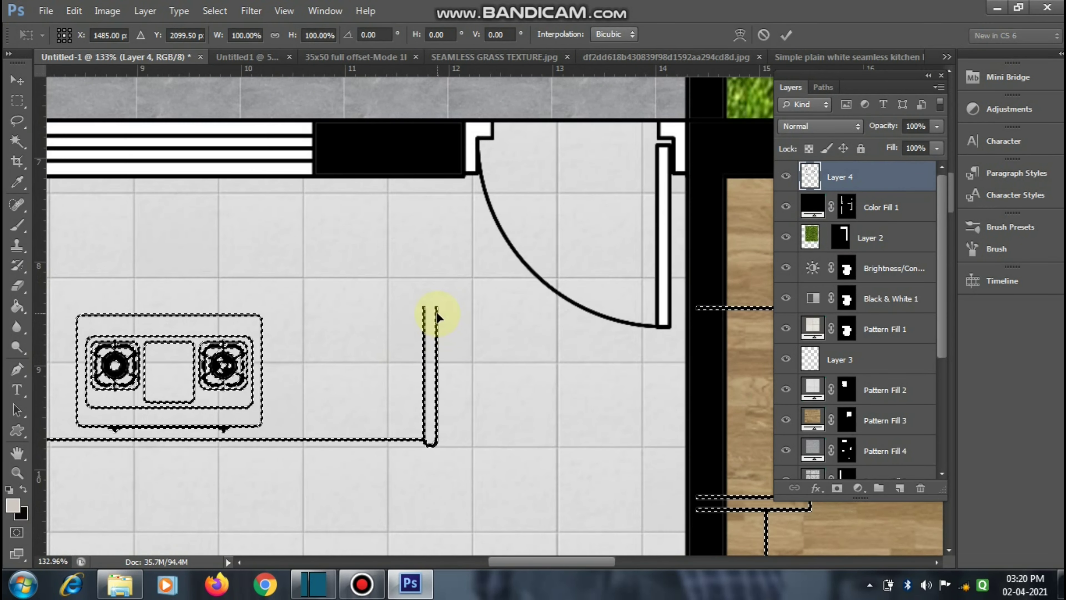
mouse_move(440, 288)
left_mouse_down()
mouse_move(467, 183)
mouse_move(456, 175)
left_mouse_up()
scroll(467, 183, "up", 3)
scroll(469, 185, "up", 3)
scroll(457, 176, "down", 5)
scroll(458, 181, "down", 2)
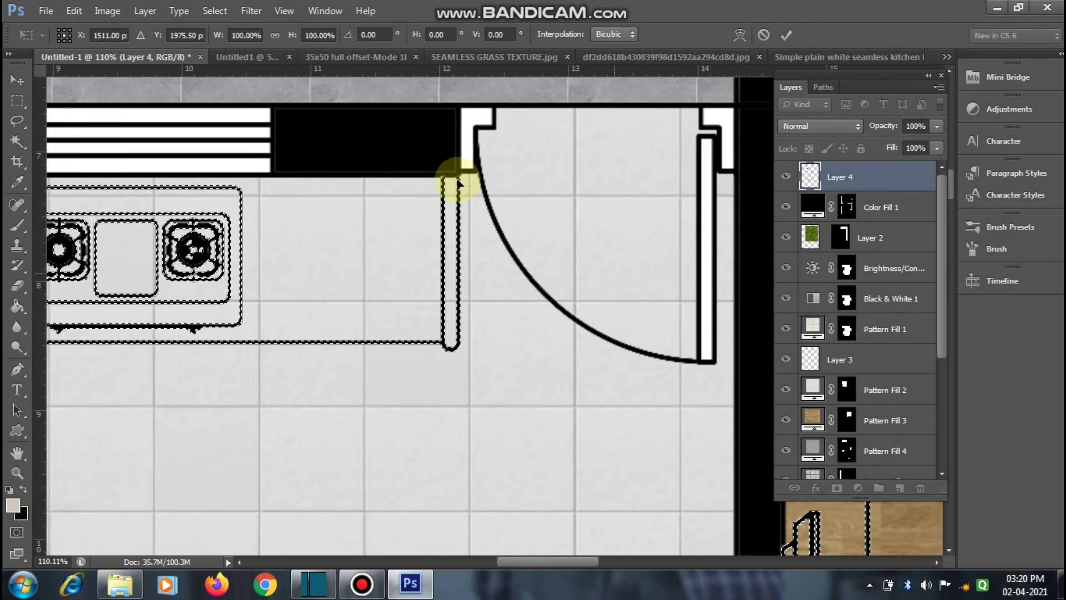
scroll(457, 180, "down", 3)
scroll(456, 178, "down", 2)
scroll(441, 178, "down", 1)
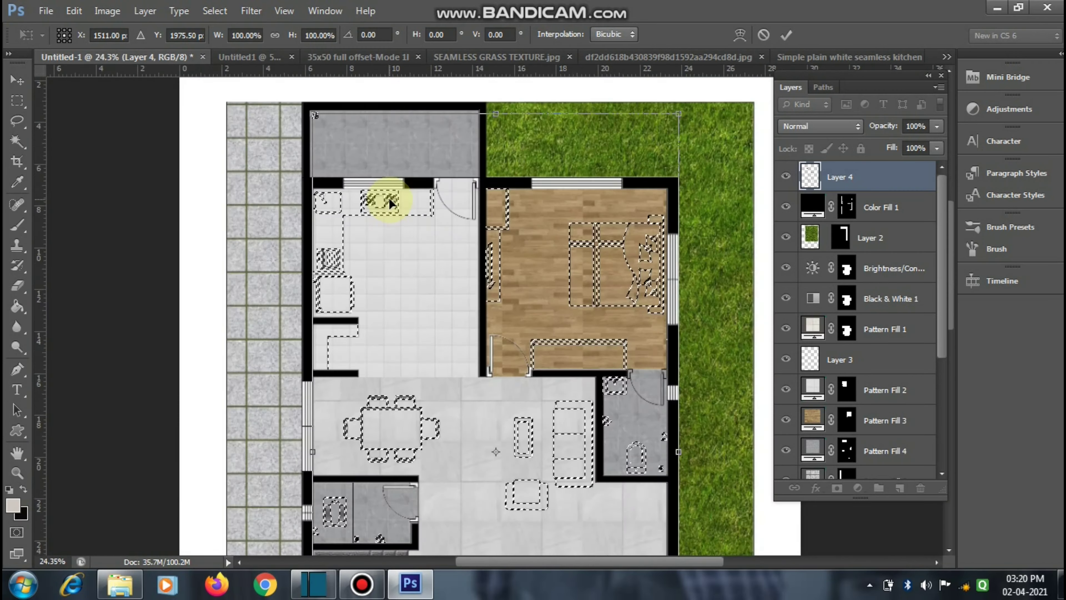
scroll(390, 204, "down", 1)
scroll(607, 410, "down", 2)
scroll(545, 411, "up", 2)
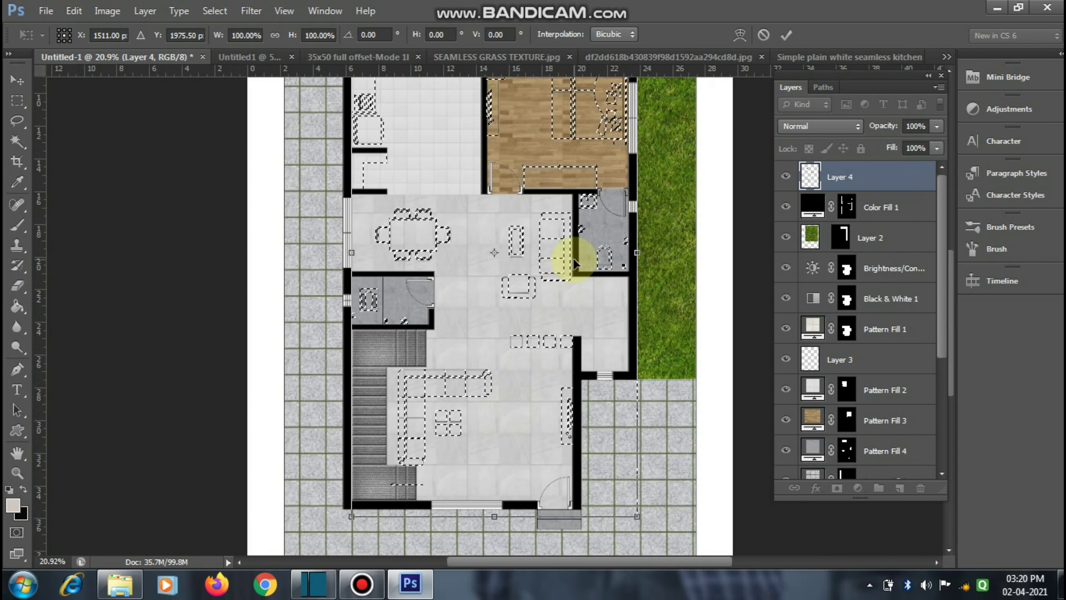
scroll(587, 221, "up", 2)
scroll(581, 205, "up", 1)
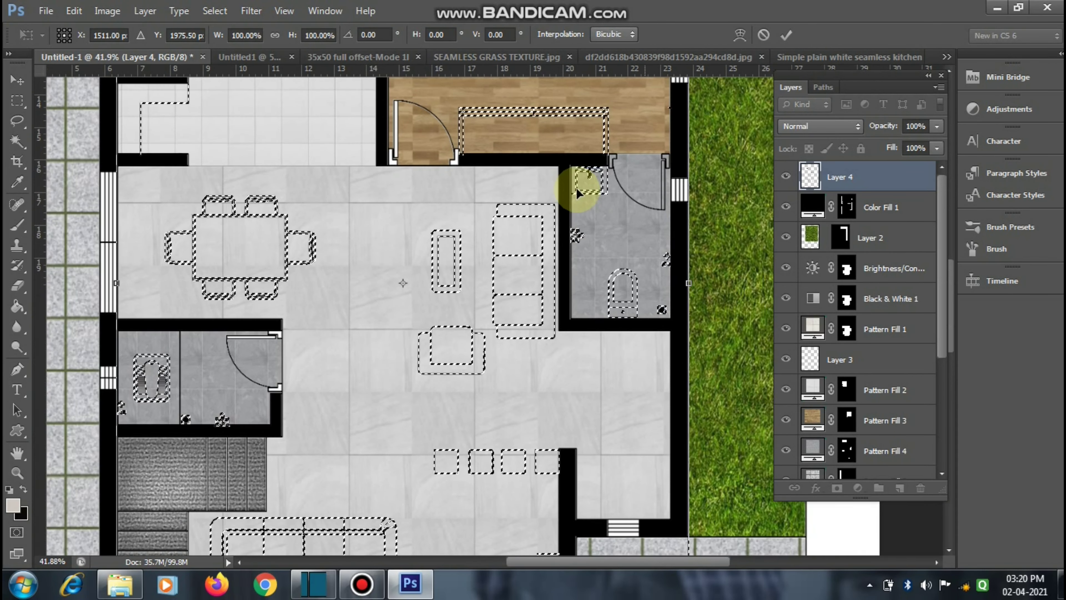
scroll(577, 182, "down", 1)
scroll(578, 182, "down", 1)
scroll(577, 182, "down", 1)
scroll(577, 181, "down", 1)
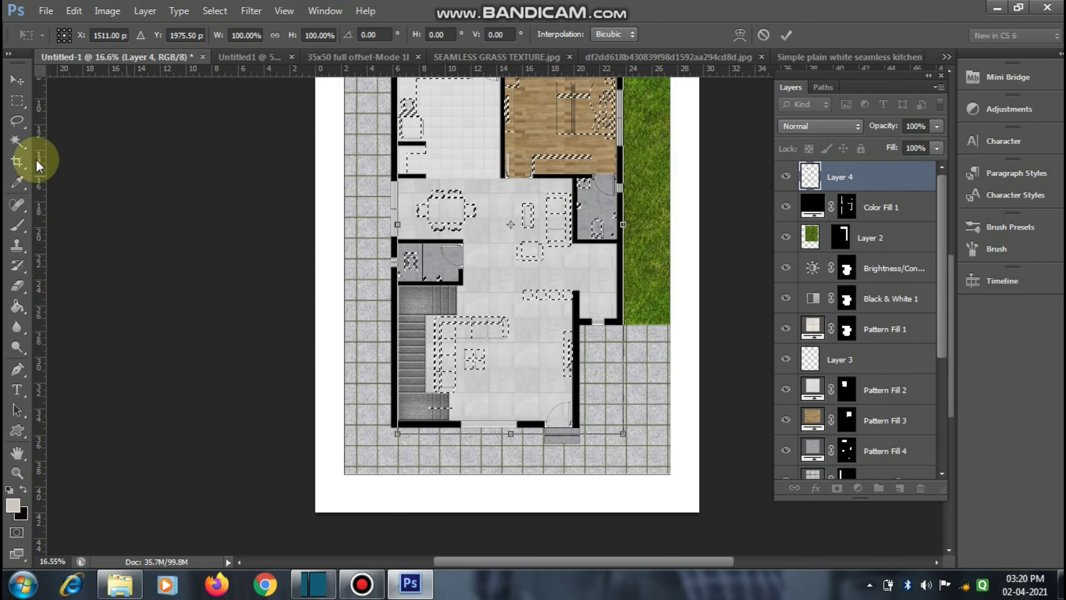
Step: Apply the transformation so the furniture outlines sit within the textured rooms
left_click(17, 79)
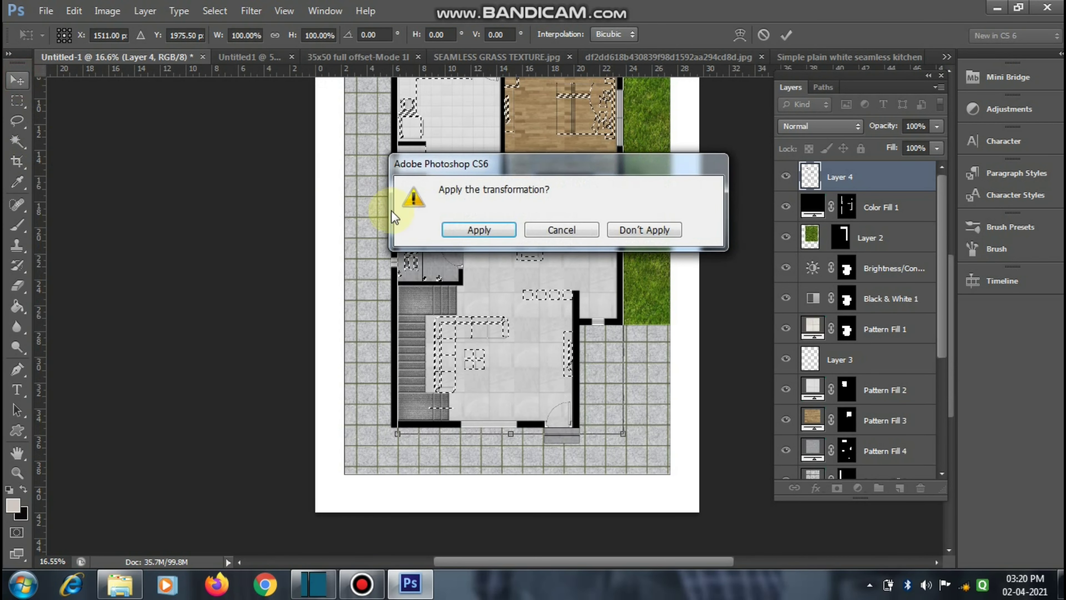
left_click(449, 227)
scroll(345, 478, "down", 1)
scroll(357, 459, "down", 1)
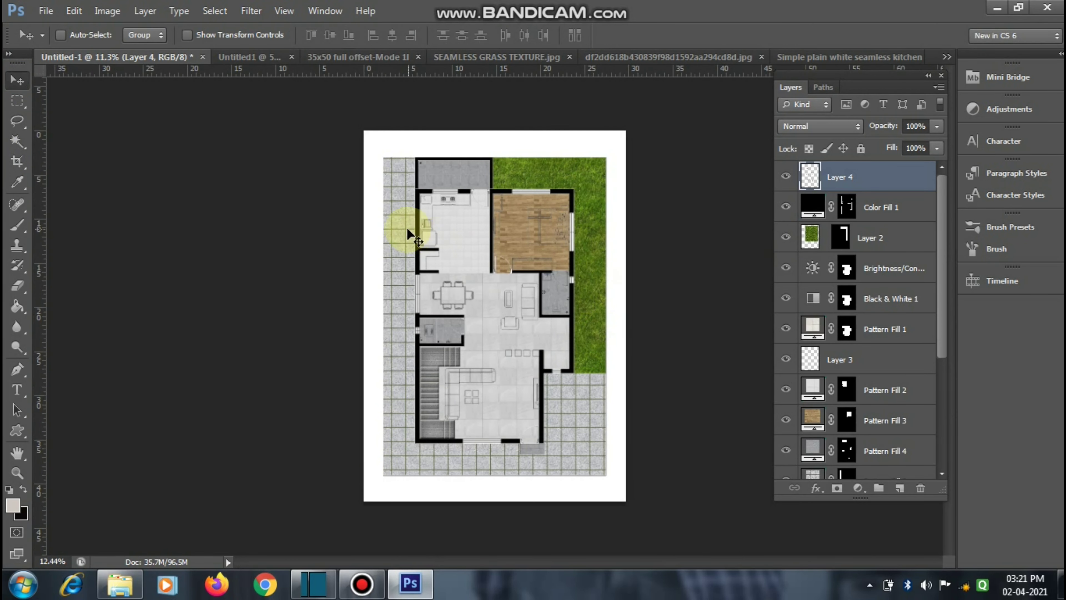
scroll(409, 231, "up", 2)
scroll(420, 235, "up", 2)
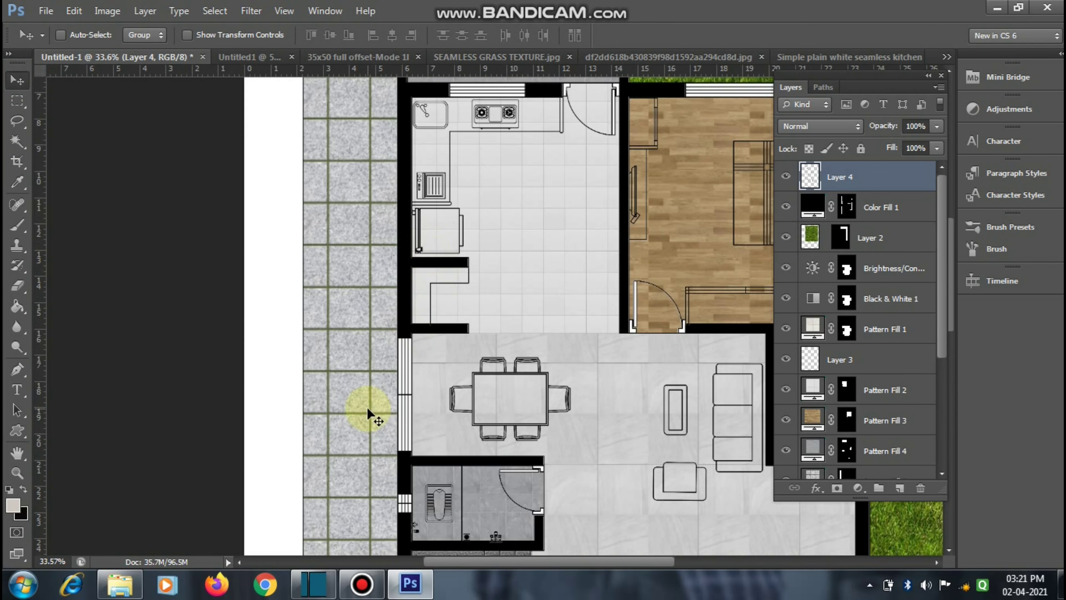
scroll(390, 325, "down", 2)
scroll(401, 330, "down", 2)
scroll(464, 410, "up", 1)
Step: Zoom in to inspect the kitchen and bedroom, then zoom back out to the entire plan
scroll(464, 411, "up", 2)
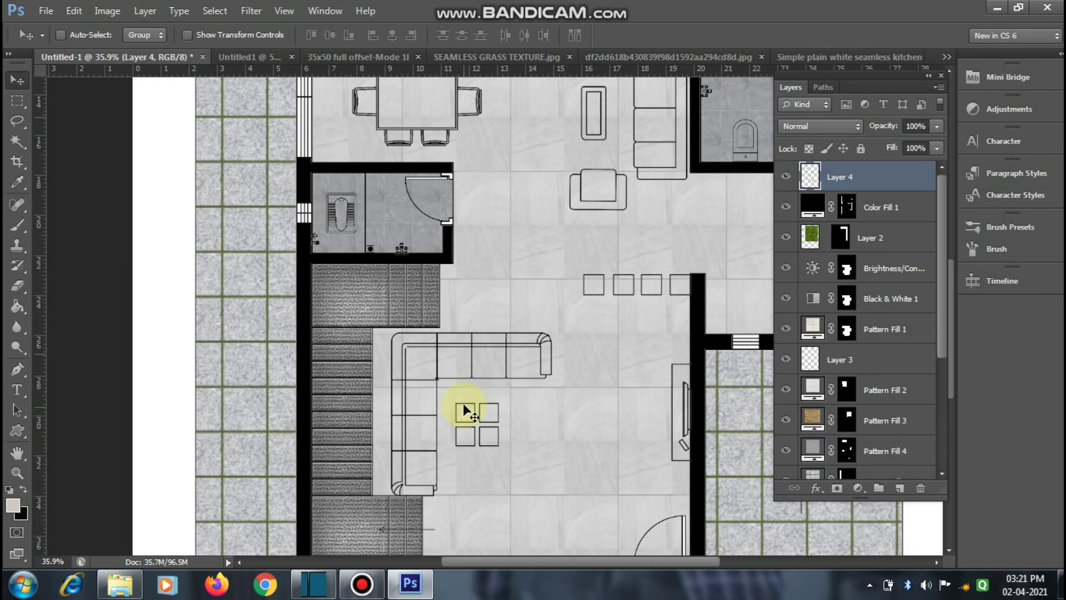
scroll(511, 370, "up", 1)
scroll(511, 372, "up", 1)
scroll(523, 368, "up", 1)
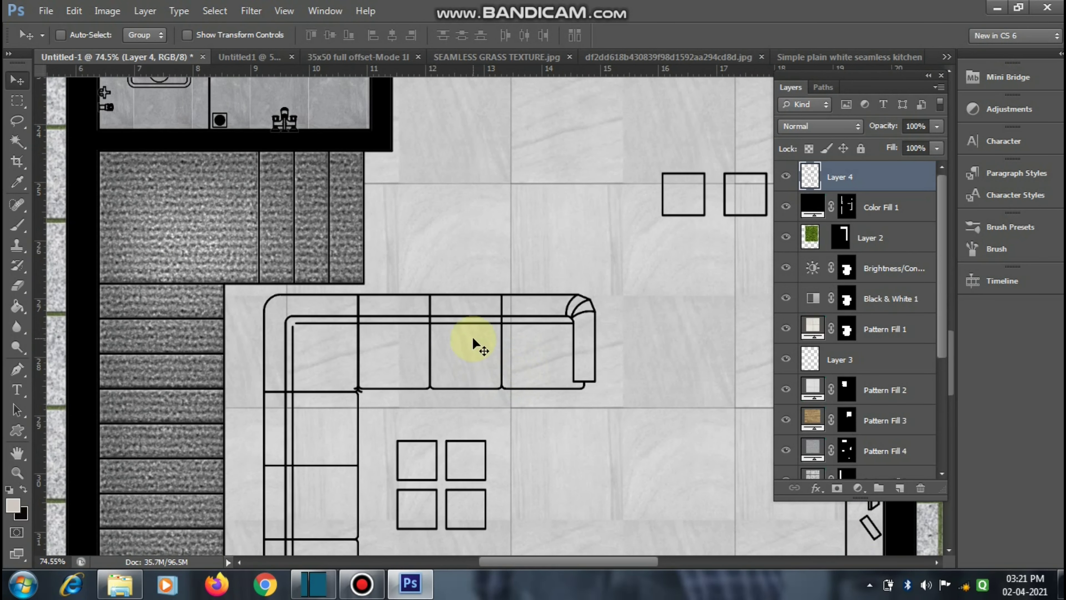
scroll(413, 365, "down", 1)
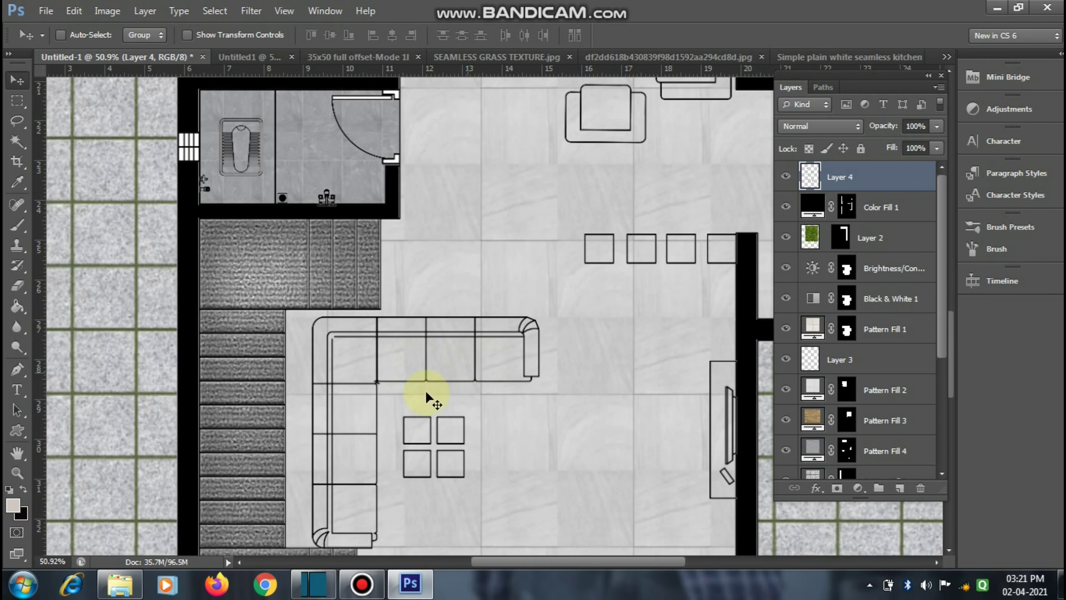
scroll(426, 391, "down", 1)
scroll(399, 414, "down", 1)
scroll(518, 249, "up", 2)
scroll(514, 248, "up", 1)
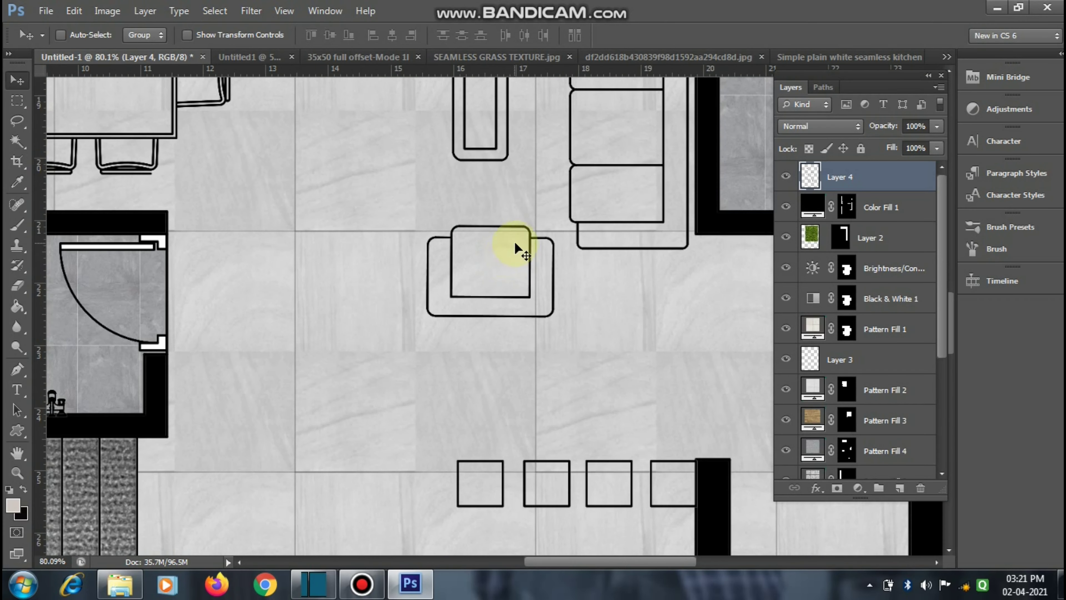
scroll(517, 265, "down", 2)
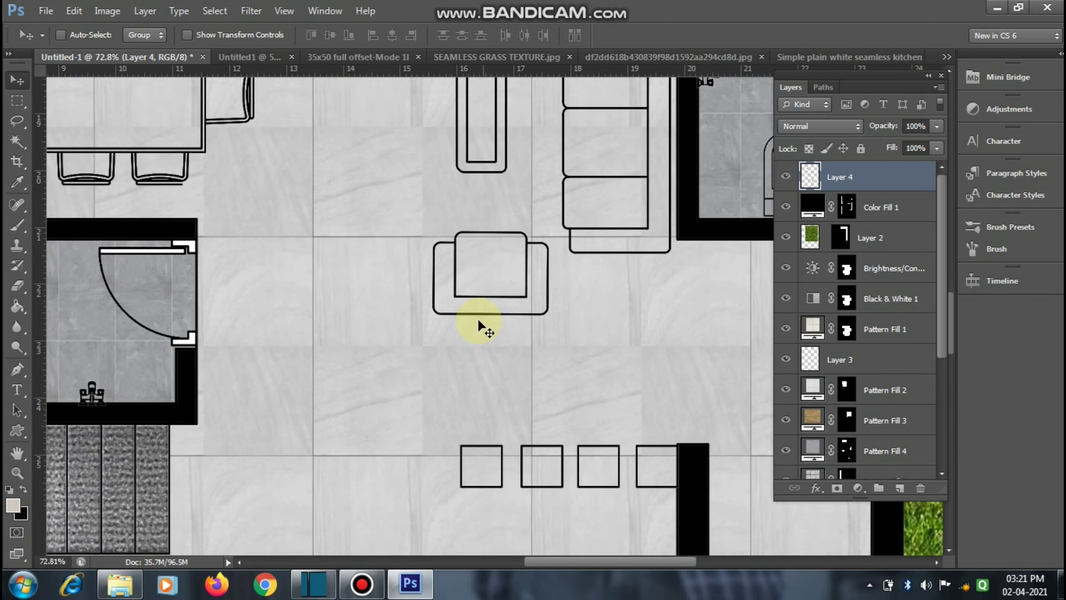
scroll(478, 318, "up", 1)
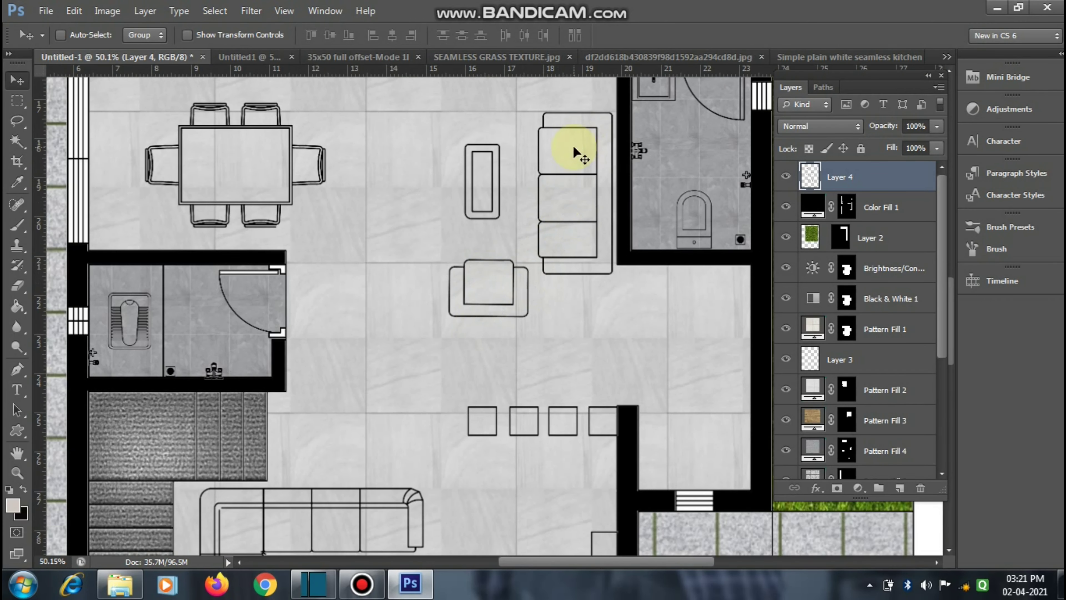
scroll(480, 342, "down", 1)
scroll(290, 207, "down", 1)
scroll(309, 209, "up", 2)
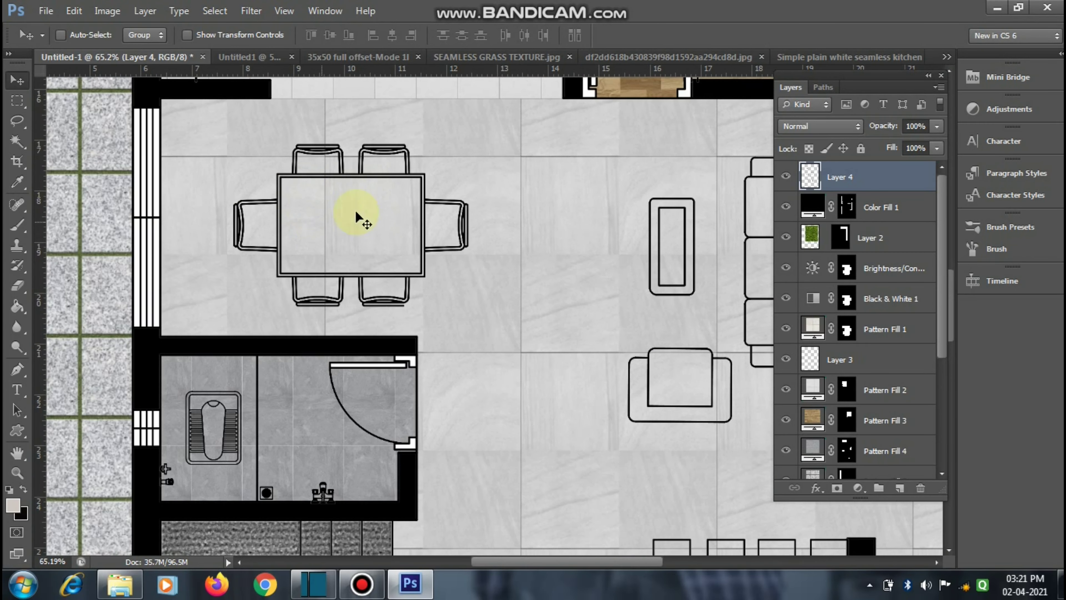
scroll(287, 398, "down", 1)
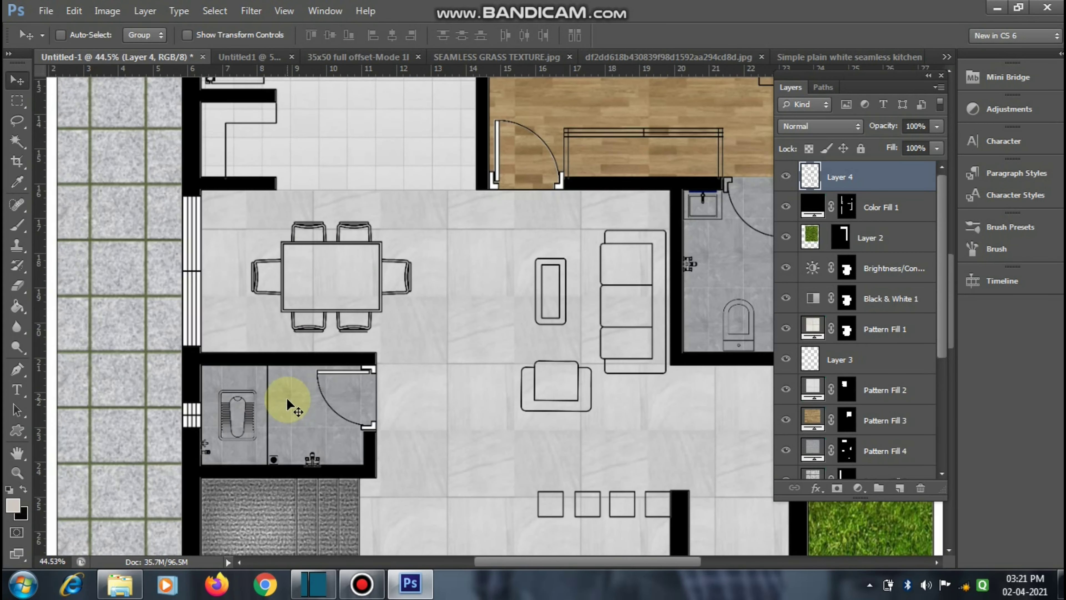
scroll(333, 305, "down", 1)
scroll(316, 369, "down", 1)
scroll(298, 381, "up", 2)
scroll(297, 382, "up", 2)
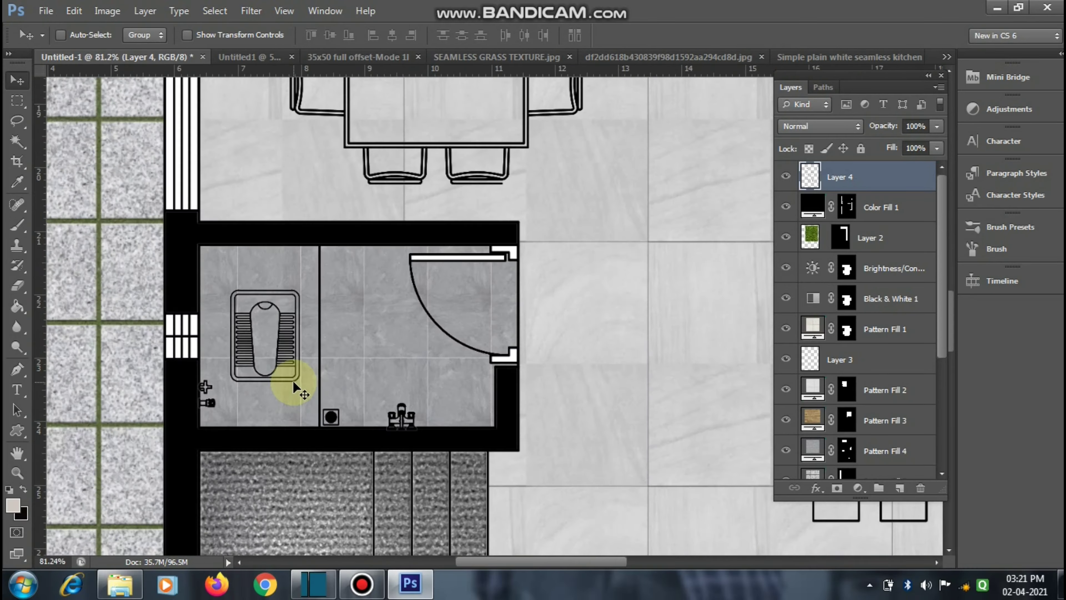
scroll(293, 380, "up", 1)
scroll(292, 380, "down", 2)
scroll(292, 379, "down", 2)
scroll(292, 380, "down", 1)
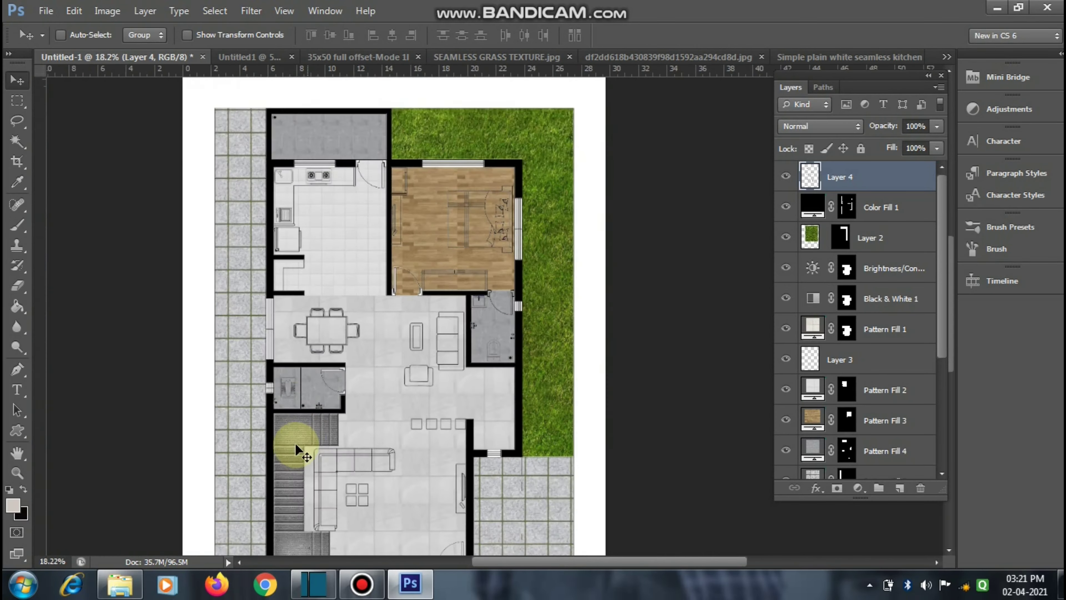
scroll(257, 225, "up", 2)
scroll(251, 222, "up", 2)
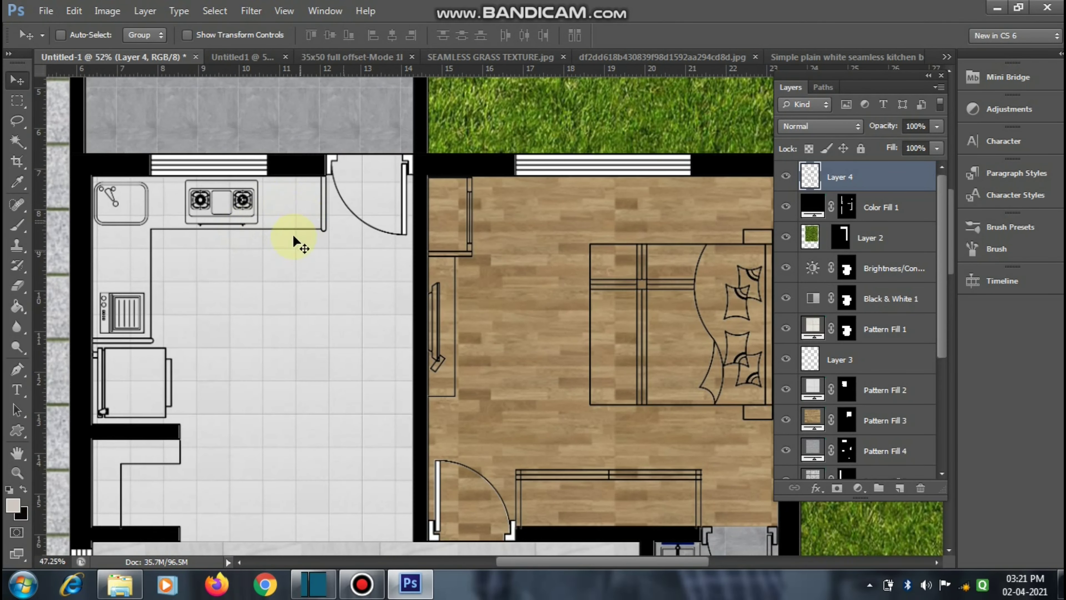
scroll(293, 239, "down", 2)
scroll(331, 196, "down", 1)
scroll(298, 201, "down", 1)
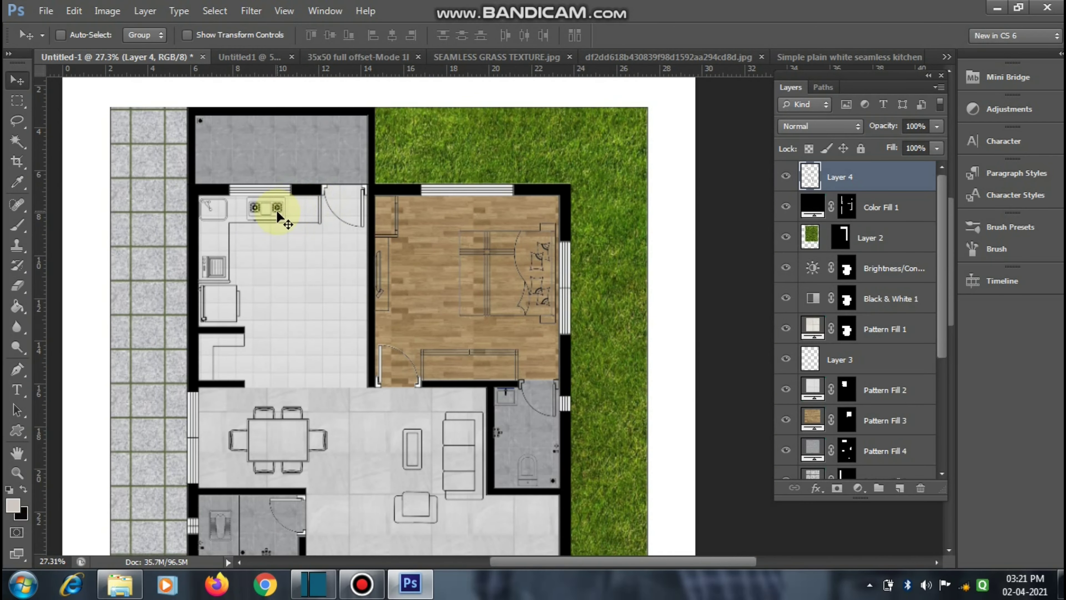
scroll(277, 212, "up", 2)
scroll(279, 212, "up", 1)
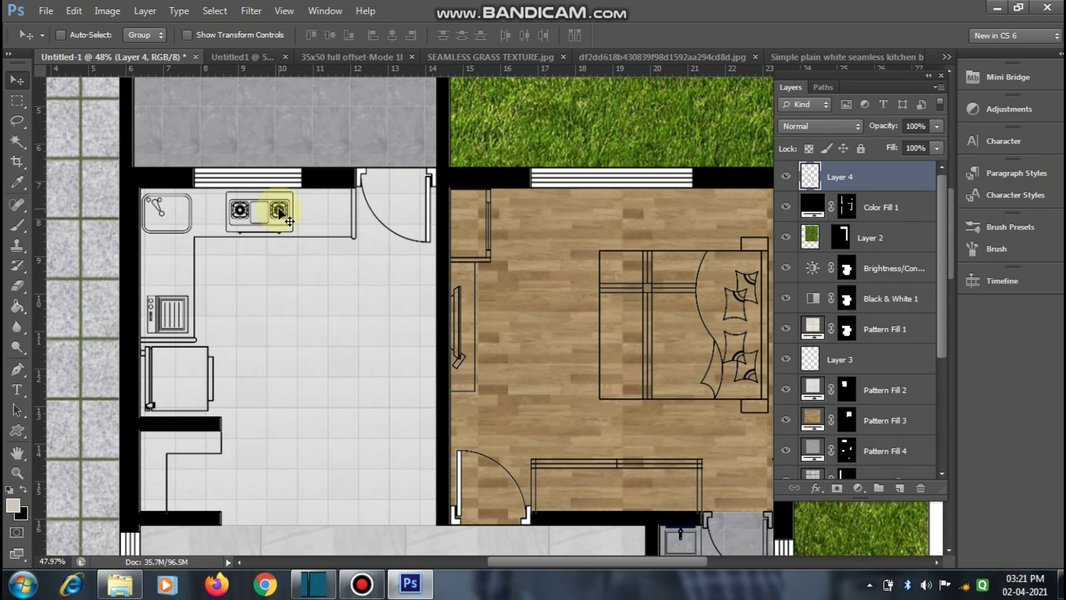
scroll(317, 203, "down", 1)
scroll(454, 230, "up", 1)
scroll(432, 326, "up", 1)
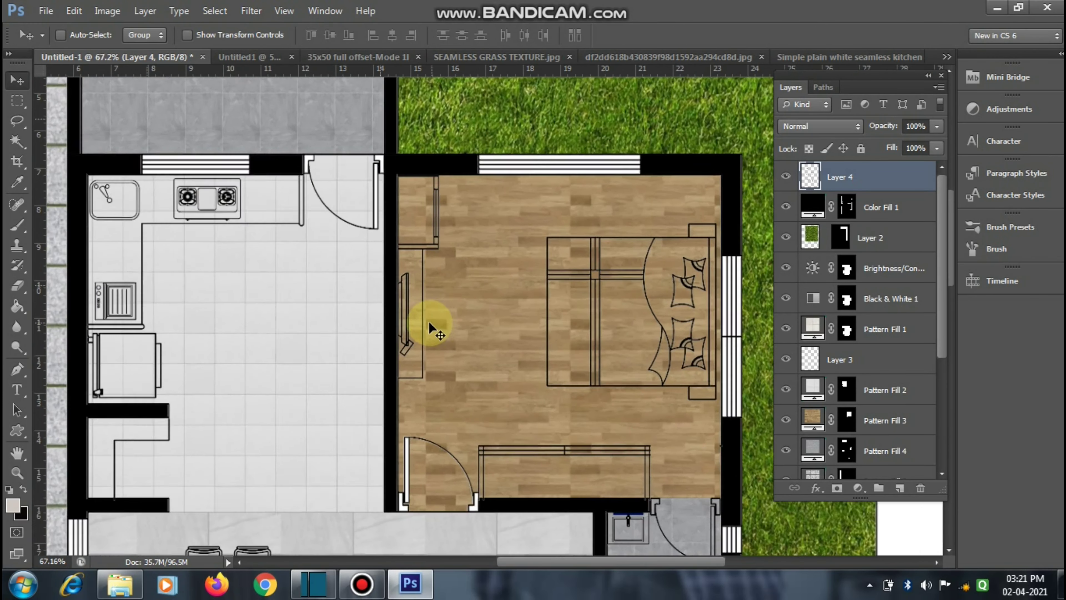
scroll(413, 263, "up", 1)
scroll(405, 288, "down", 2)
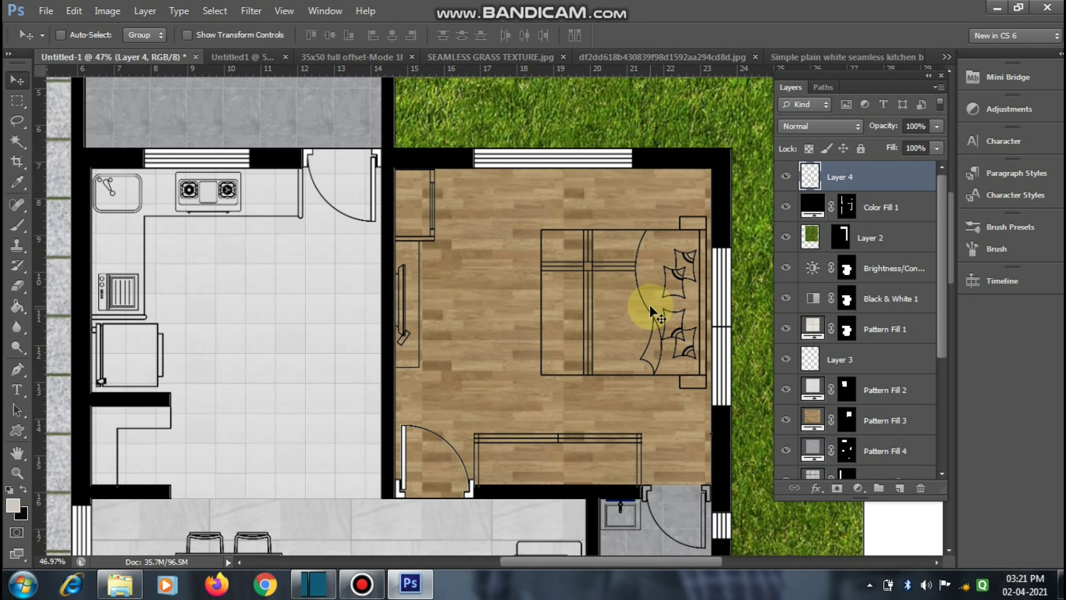
scroll(578, 290, "down", 3)
scroll(360, 205, "down", 1)
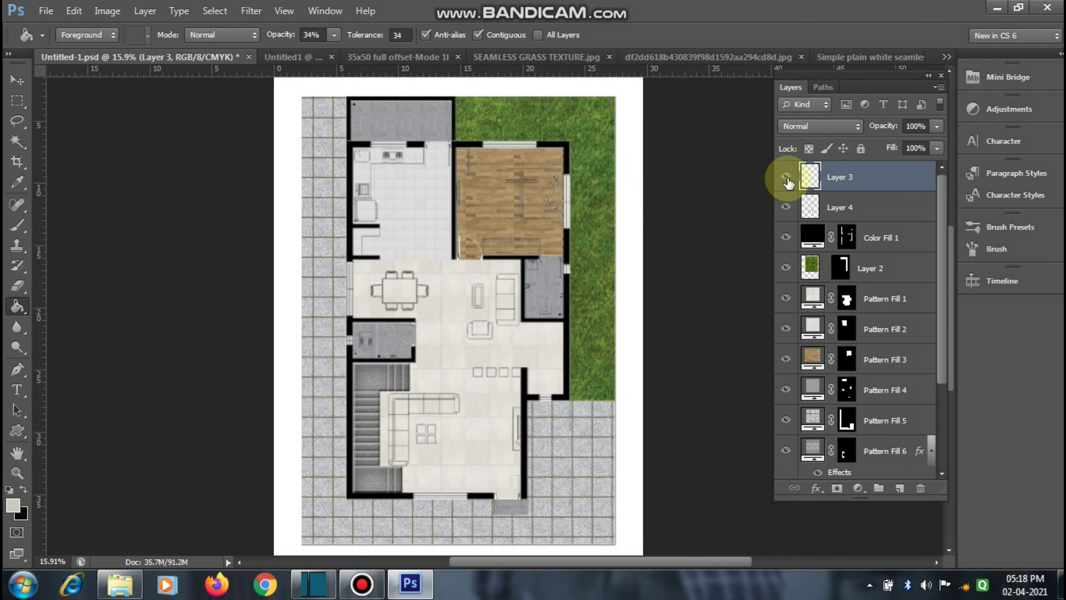
Step: Toggle Layer 3 and Layer 4 furniture linework visibility to check them, leaving Layer 4 active
left_click(785, 177)
left_click(787, 179)
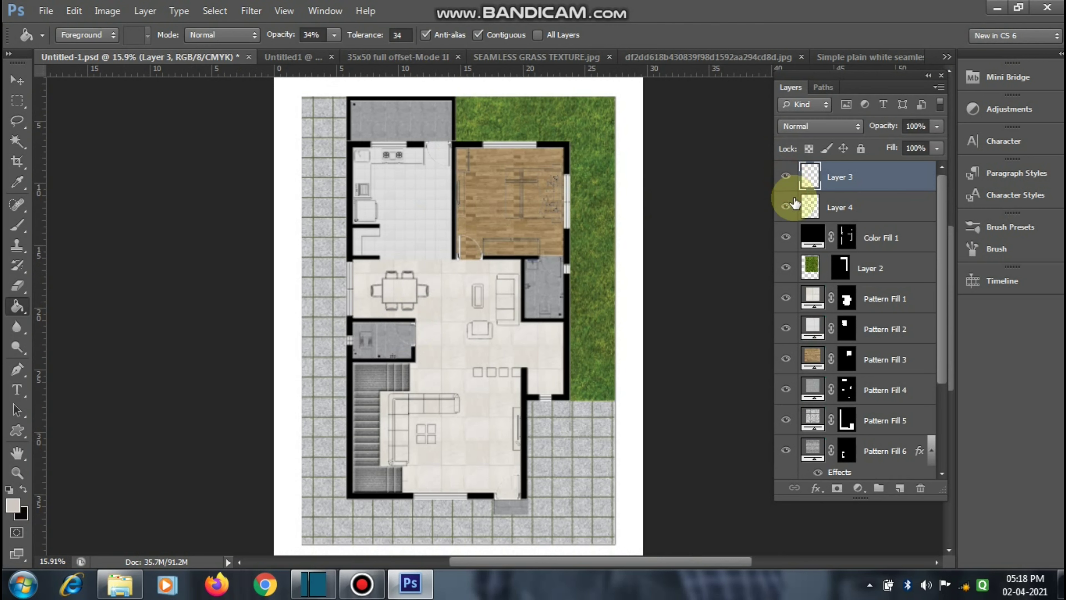
left_click(785, 207)
left_click(784, 207)
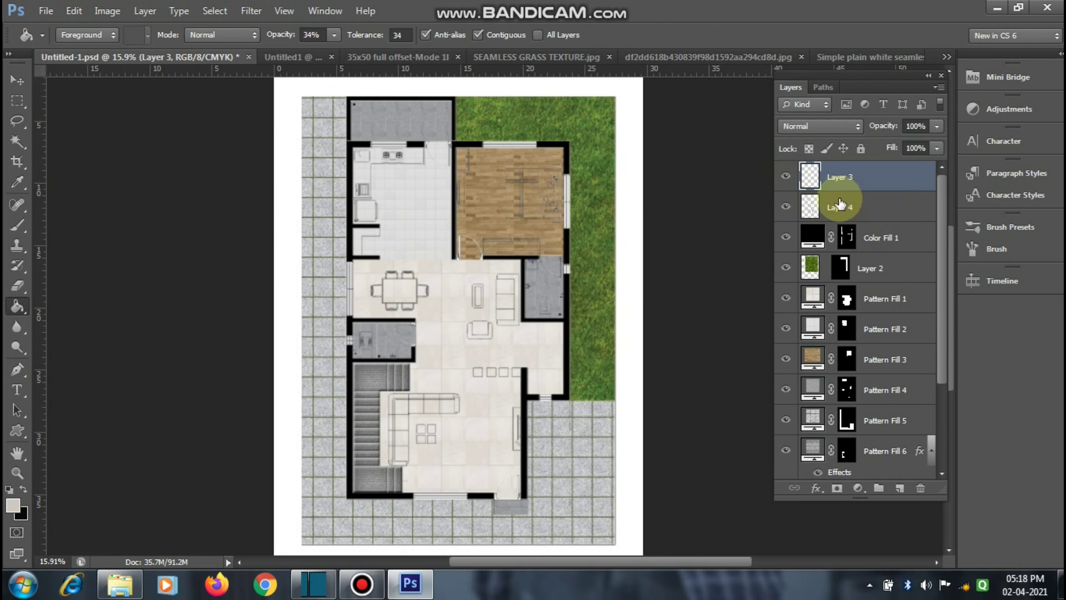
left_click(837, 211)
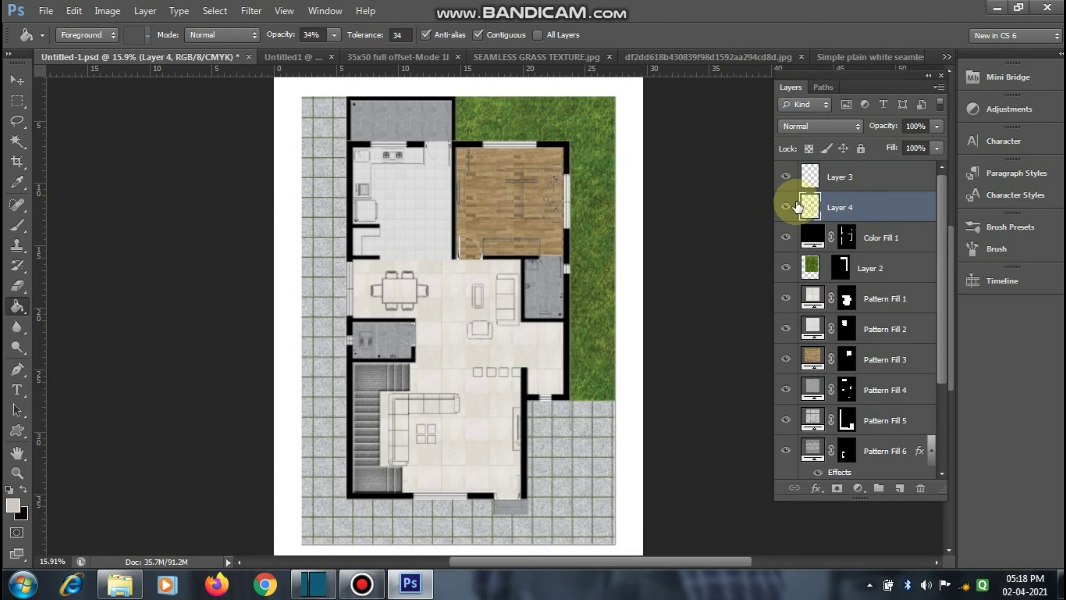
left_click(841, 216)
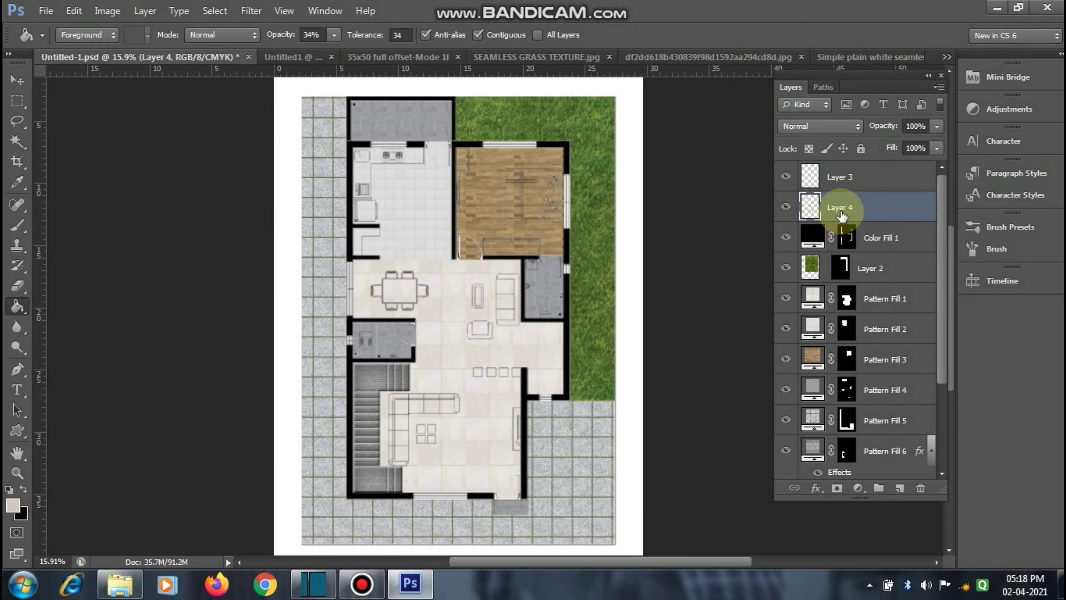
left_click(786, 207)
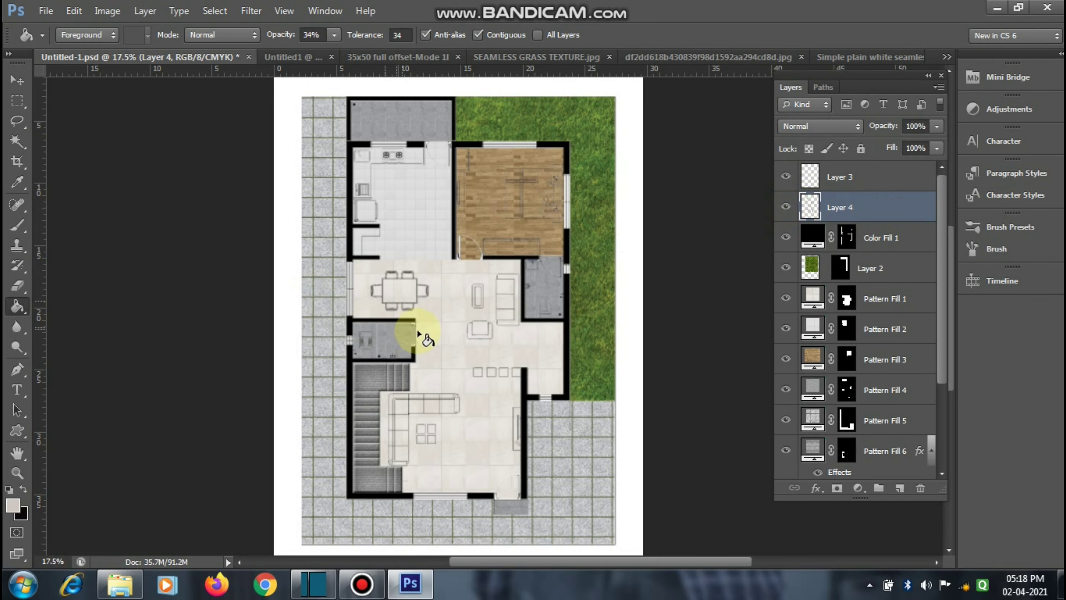
scroll(421, 336, "up", 3)
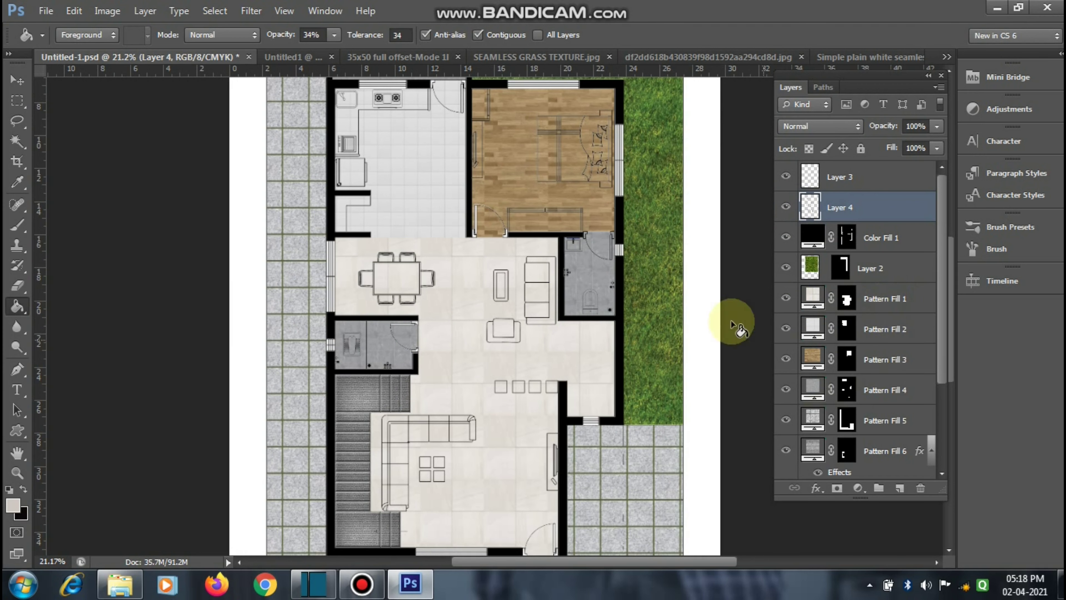
Step: Check the kitchen tile and bedroom wood textures, then select Pattern Fill 1 through 6
left_click(784, 328)
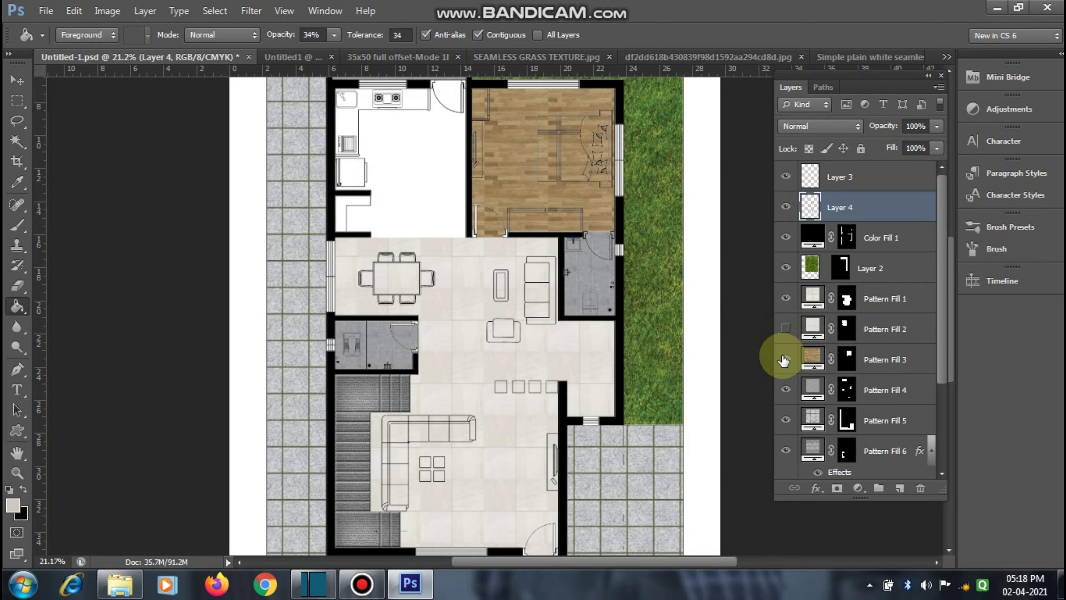
left_click(785, 359)
left_click(784, 359)
left_click(782, 329)
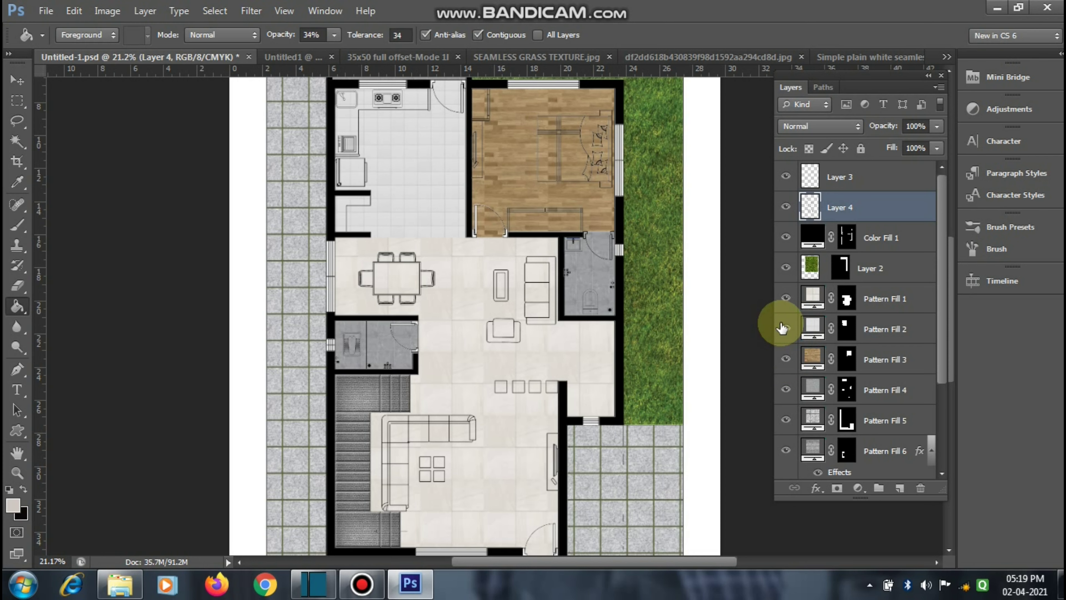
left_click(800, 299)
left_click(881, 451, "shift")
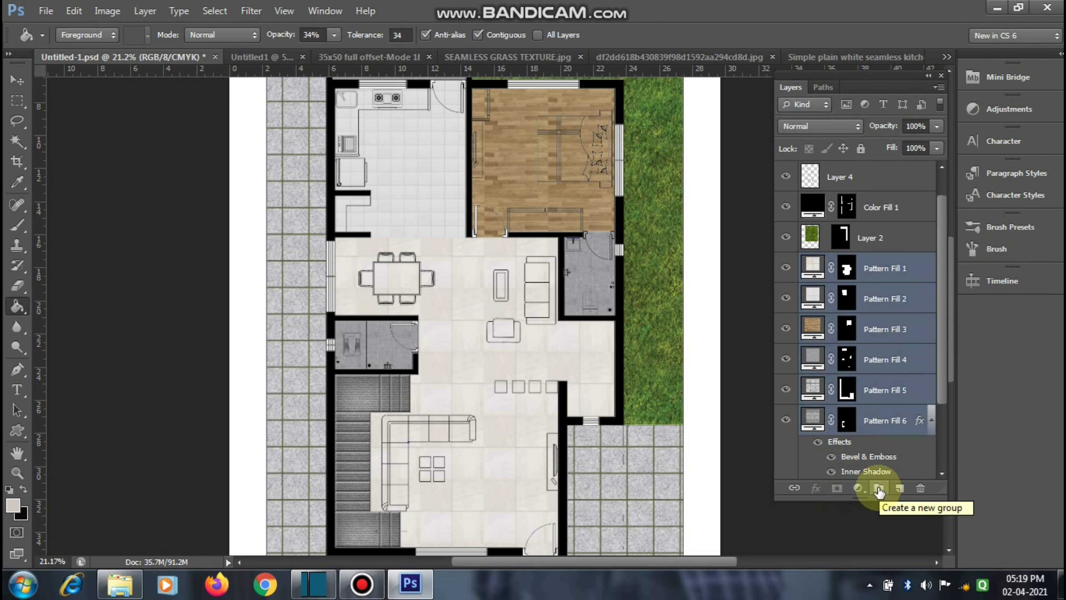
Step: Create a new Group 1 and move Pattern Fills 1, 2 and 3 into it
left_click(879, 489)
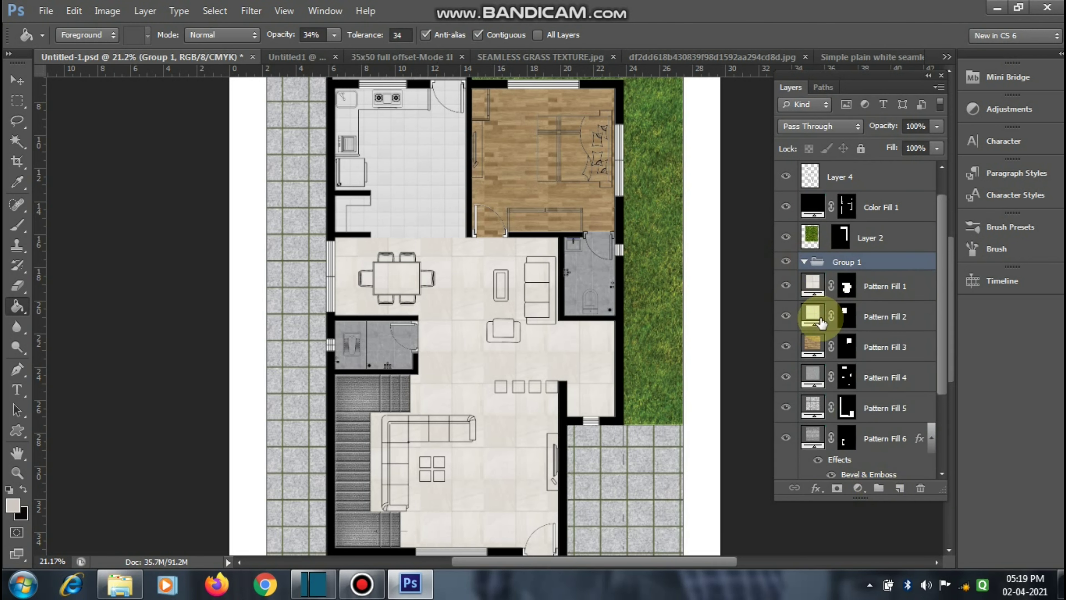
scroll(816, 310, "down", 3)
scroll(816, 310, "up", 1)
scroll(811, 287, "up", 1)
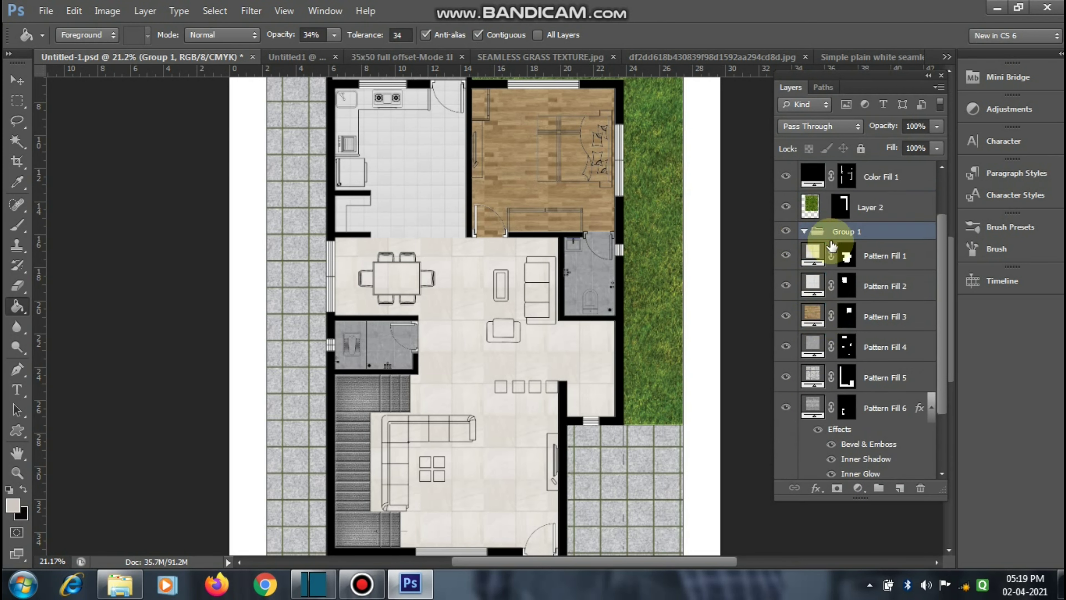
left_click_drag(877, 264, 874, 235)
left_click_drag(879, 285, 873, 237)
left_click_drag(880, 316, 874, 236)
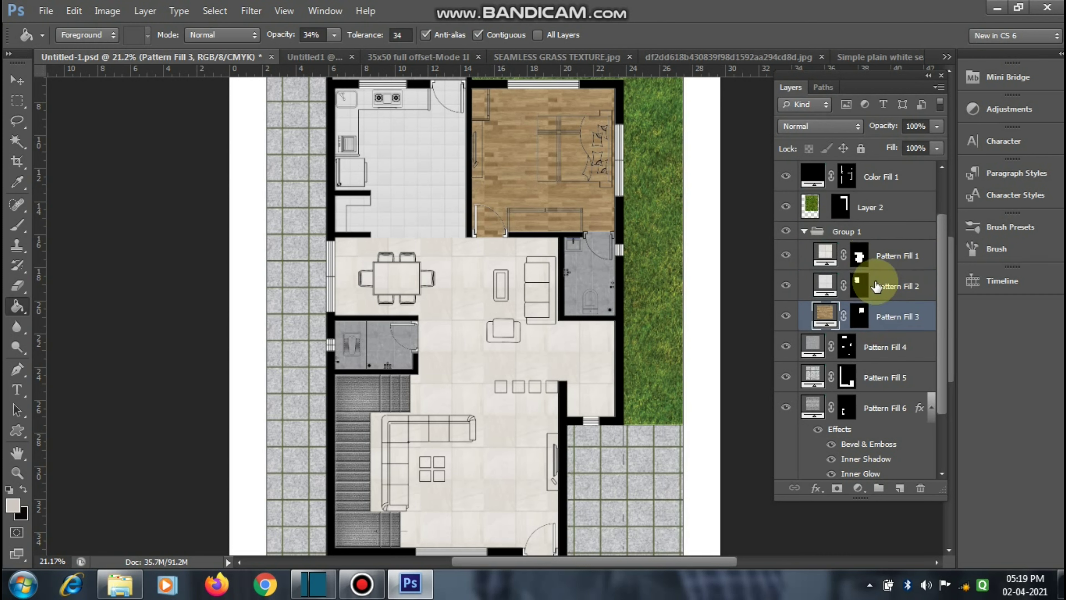
Step: Move Pattern Fills 4, 5 and 6 into Group 1 and collapse the group
left_click_drag(880, 347, 876, 236)
left_click(881, 346)
left_click_drag(880, 376, 879, 233)
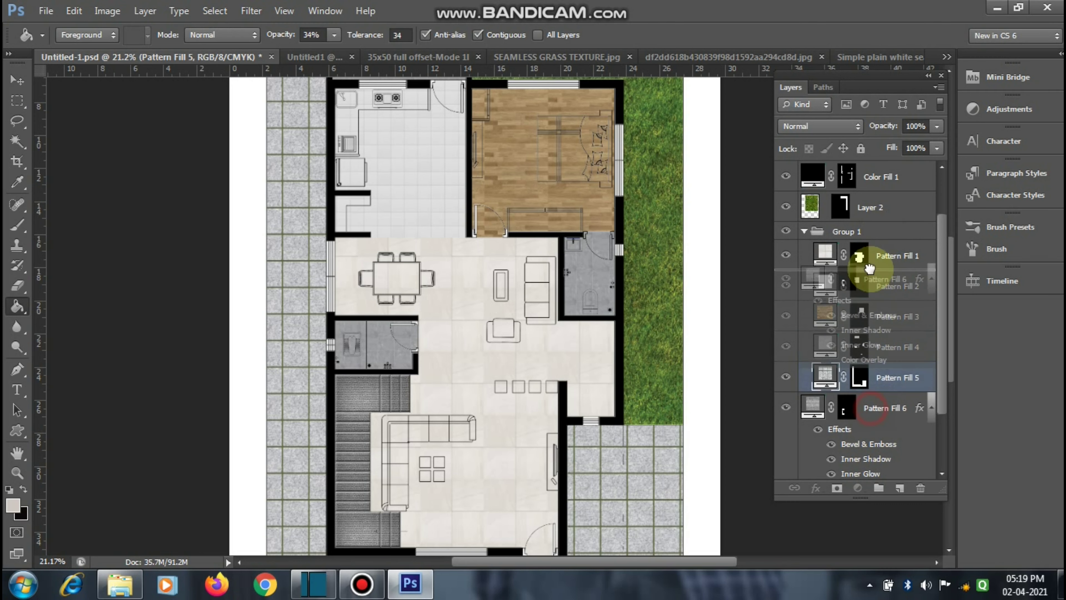
left_click_drag(877, 406, 869, 235)
left_click(804, 214)
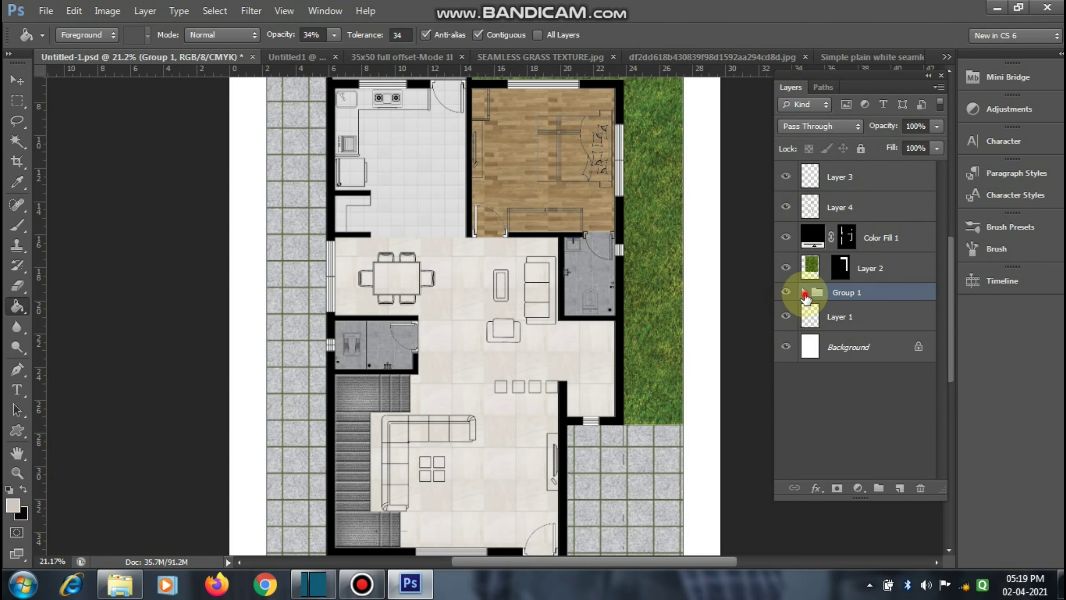
left_click(804, 292)
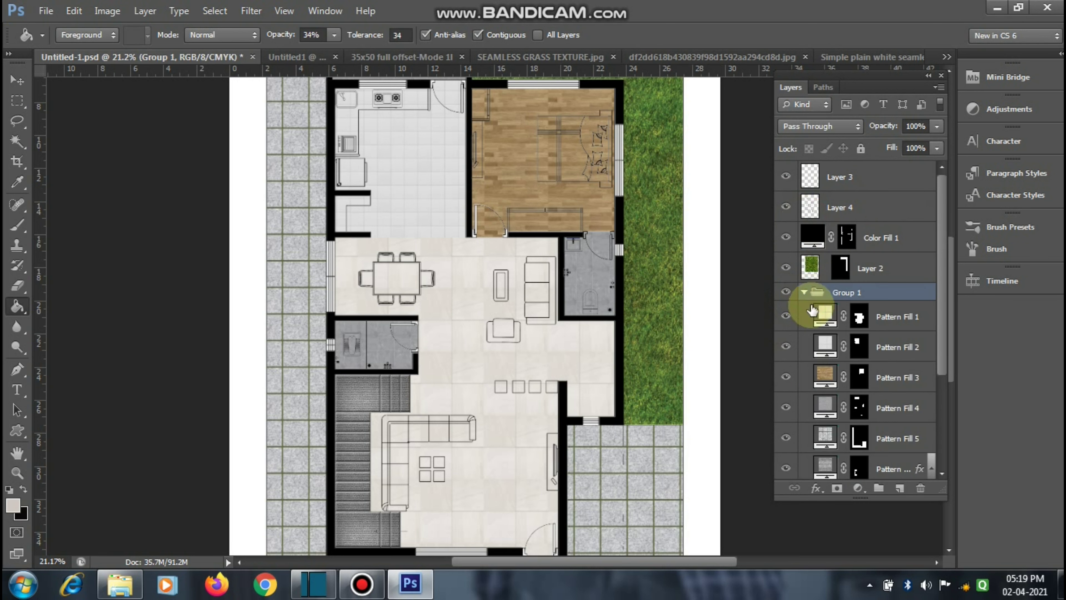
left_click(805, 293)
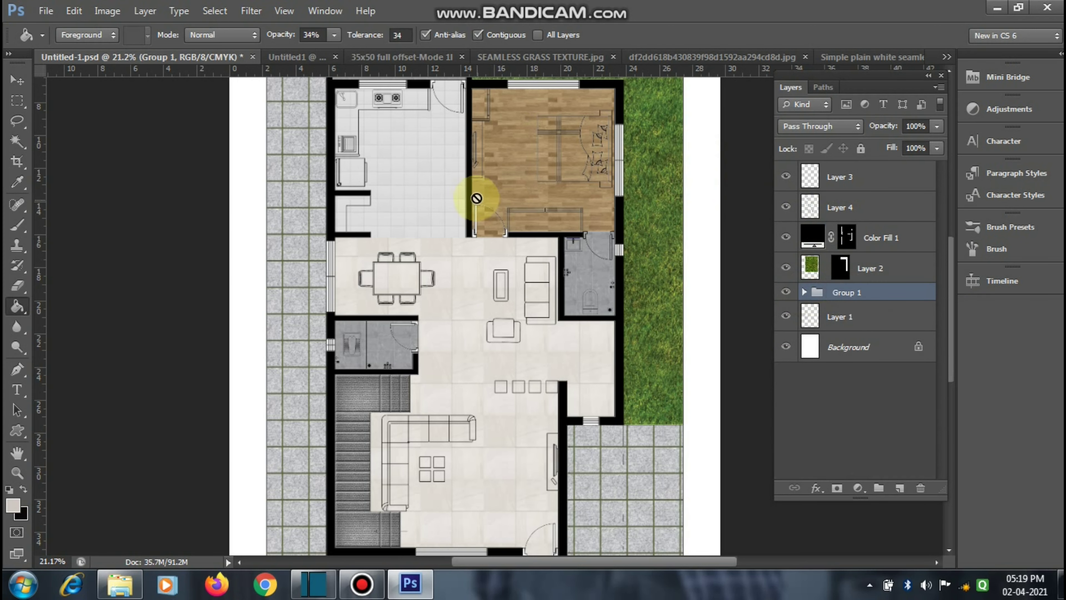
Step: Make Layer 4 active and hide Group 1's floor and paving textures
scroll(500, 400, "down", 2)
scroll(427, 231, "down", 1)
scroll(462, 210, "up", 4)
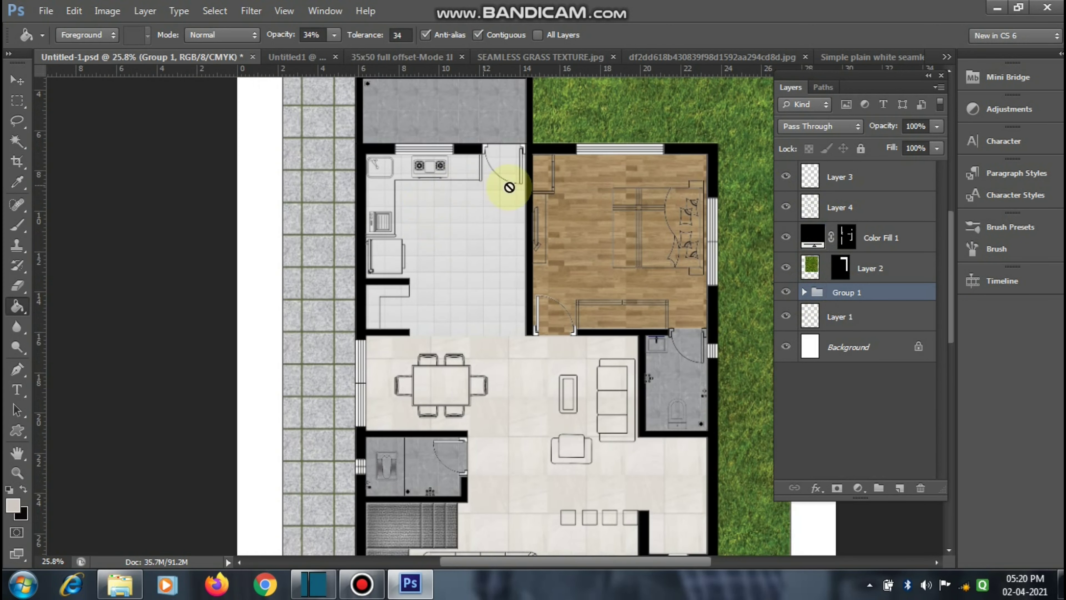
left_click(854, 214)
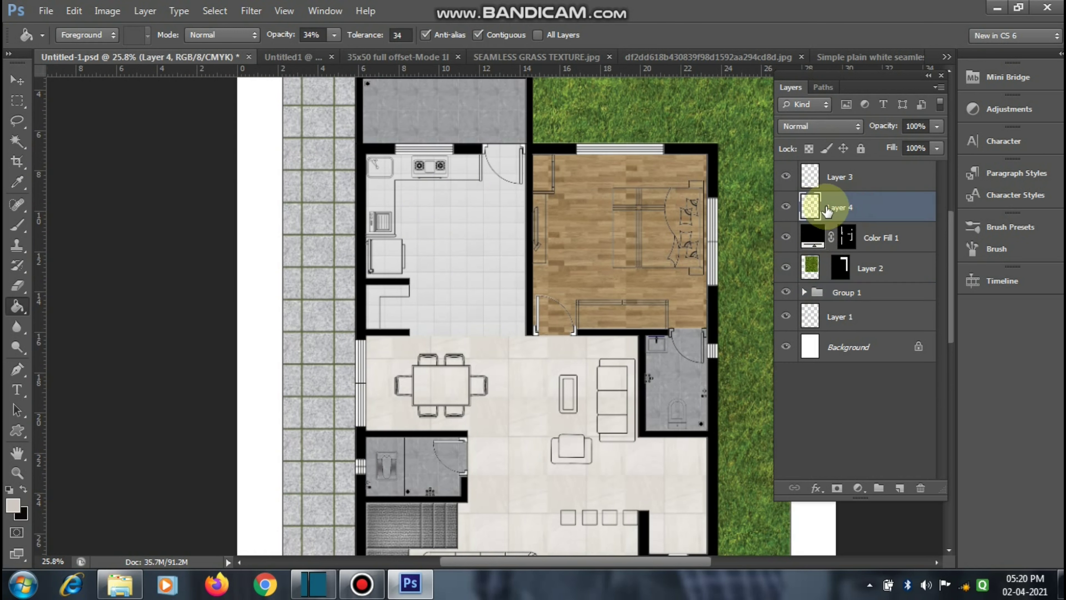
left_click(891, 208)
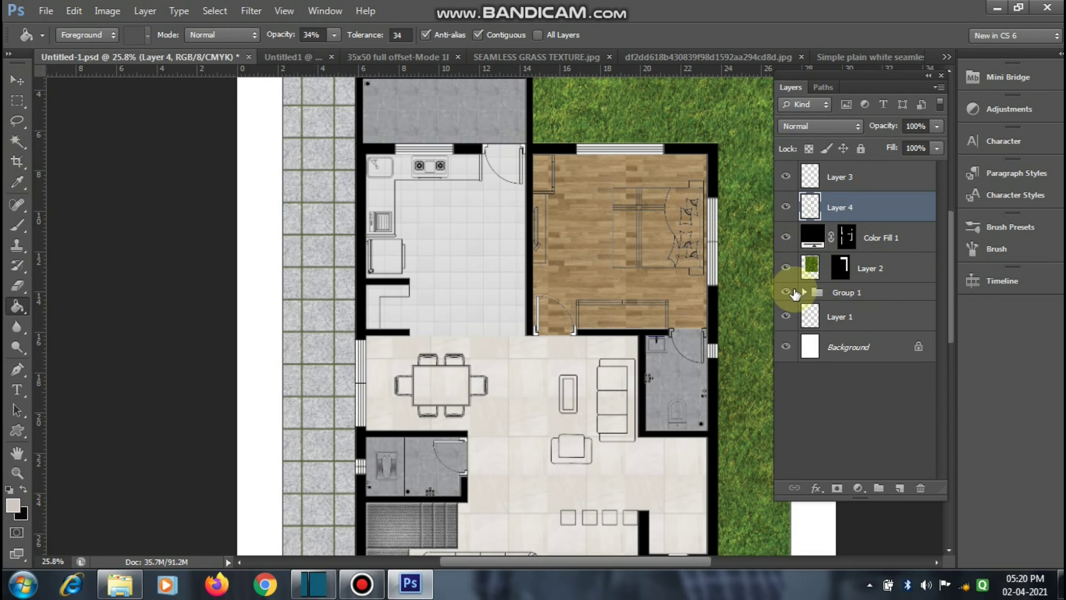
left_click(786, 292)
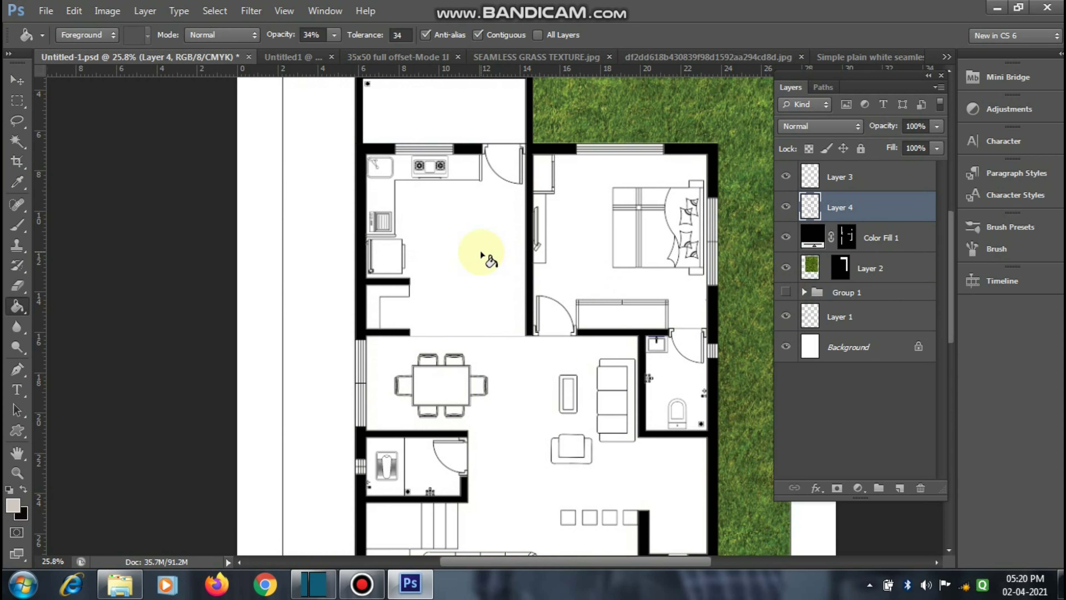
Step: Magic Wand-select the empty floor around the furniture, then show Group 1 again
scroll(485, 254, "down", 2)
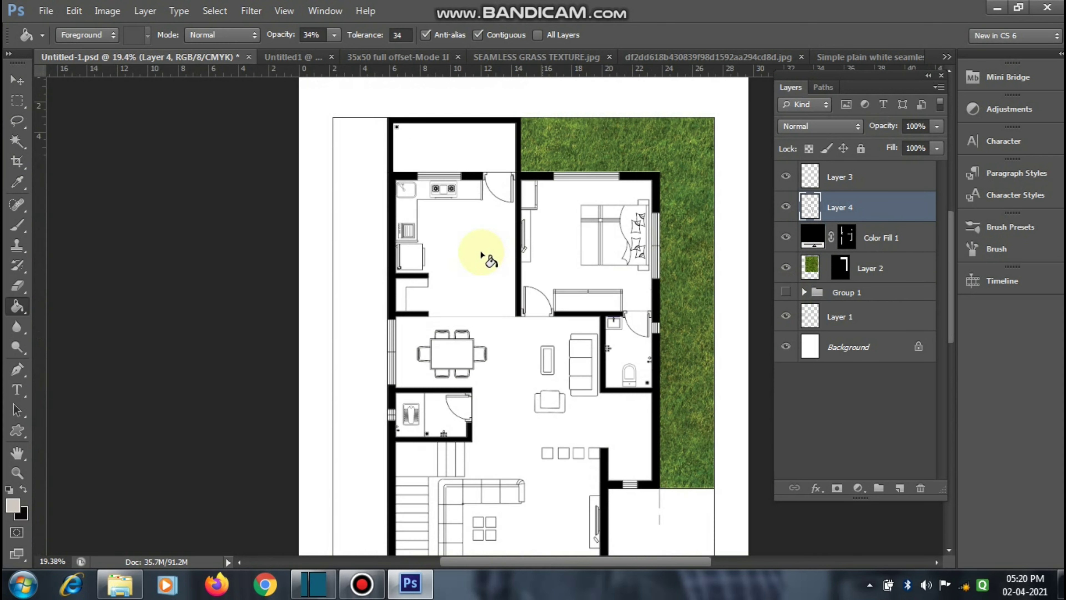
left_click(17, 141)
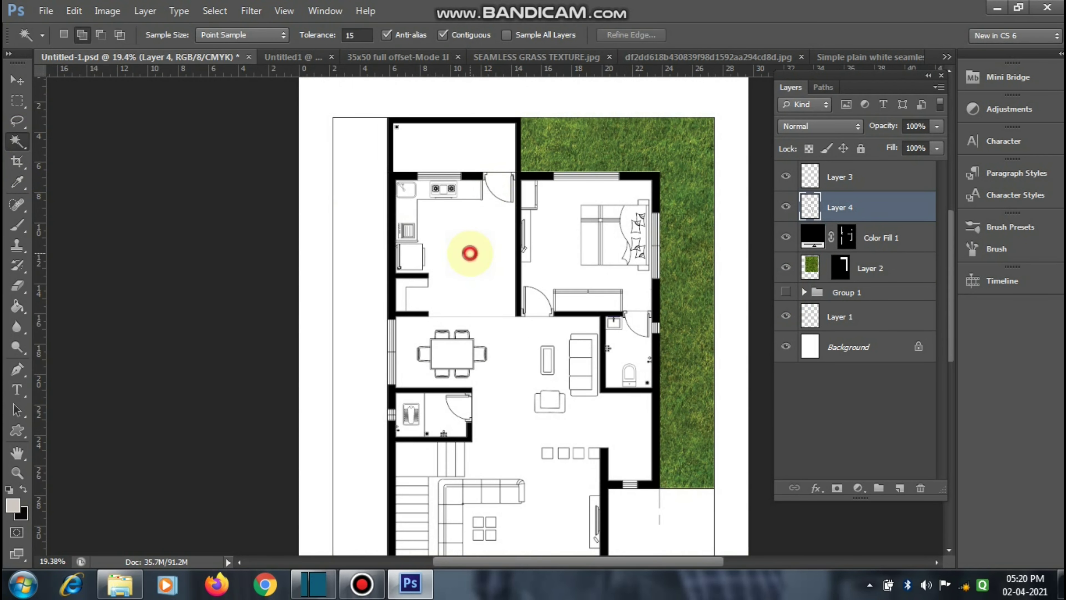
left_click(470, 253)
scroll(483, 365, "up", 2)
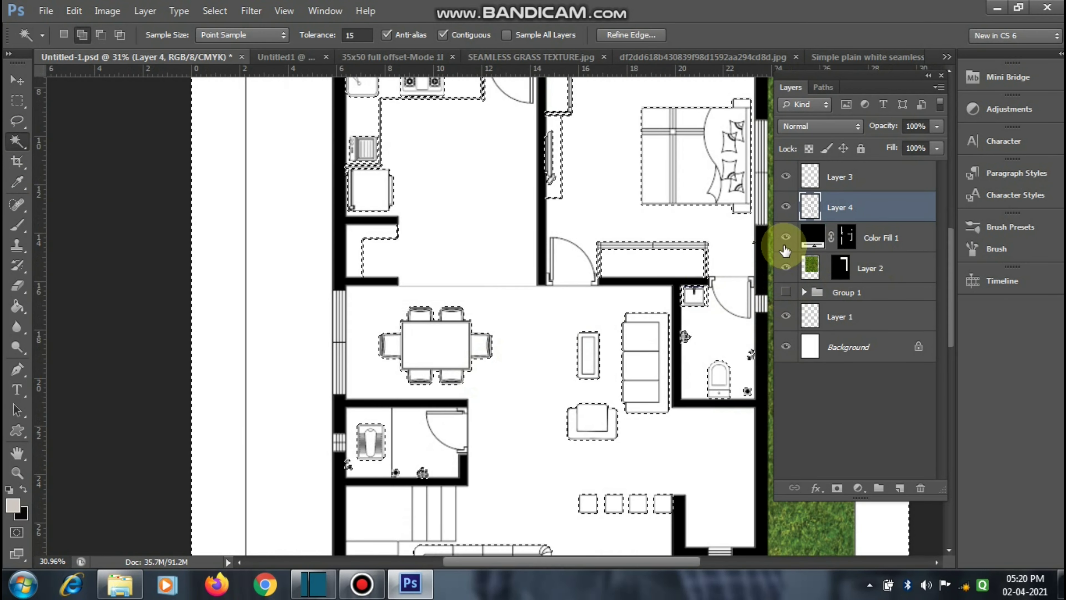
left_click(785, 292)
scroll(533, 242, "down", 2)
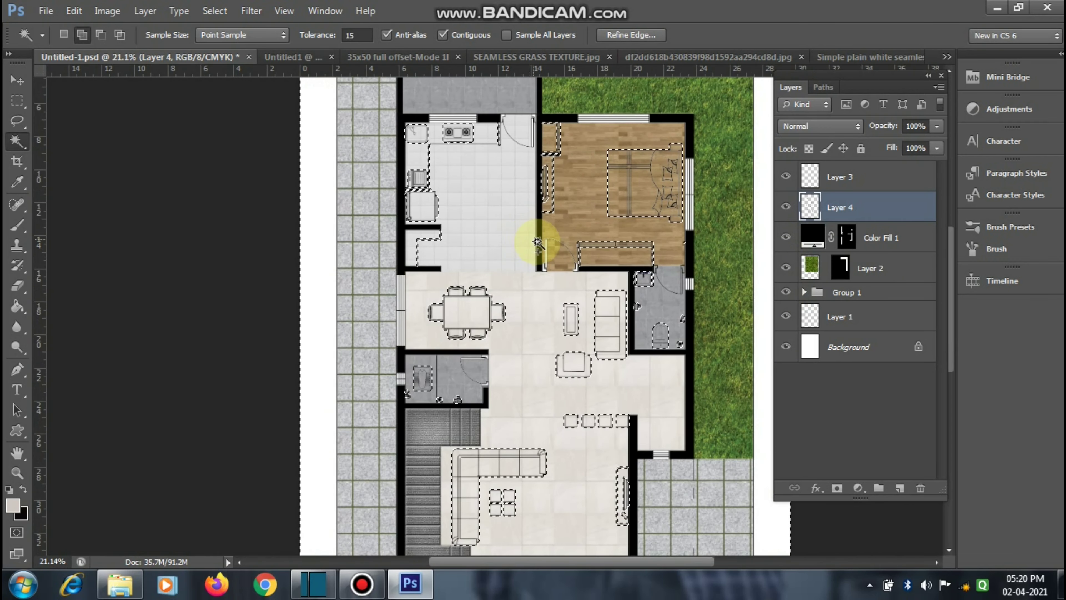
scroll(537, 242, "down", 1)
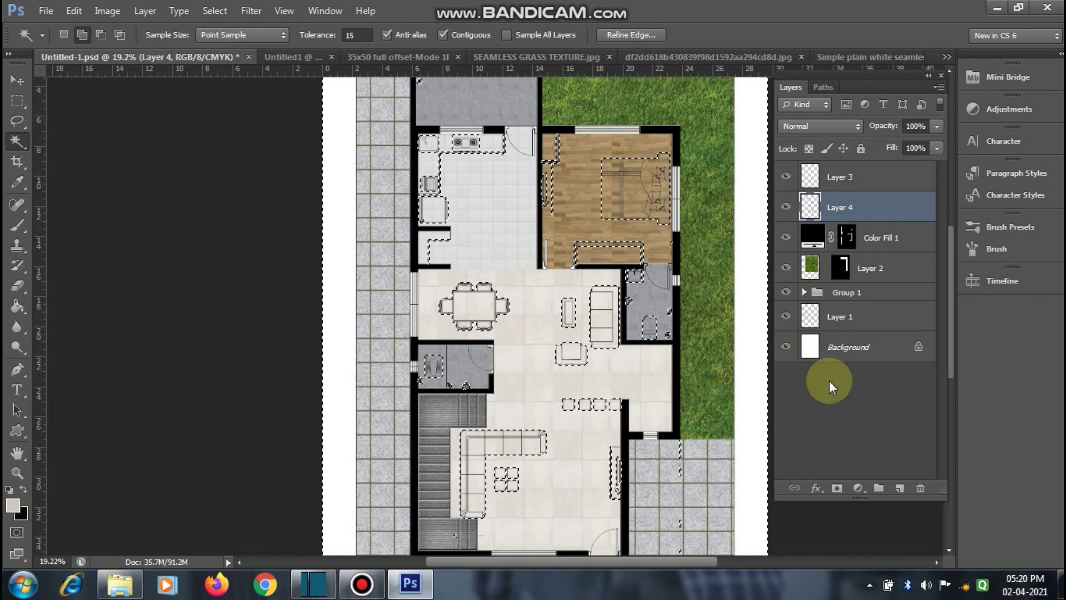
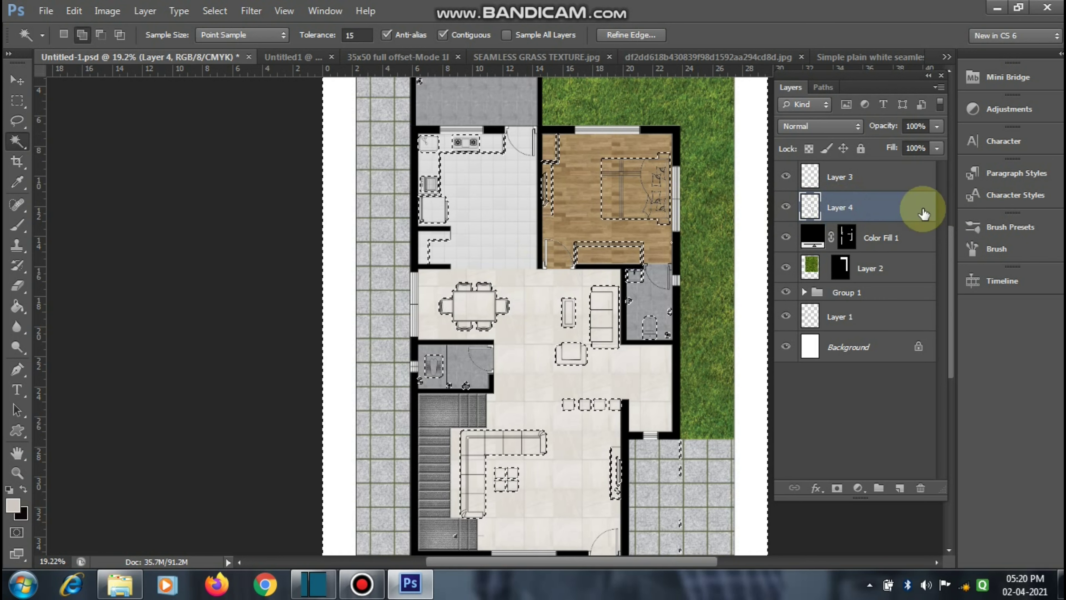
Step: Mask Group 1 with the active furniture selection, then zoom around to inspect the textured floors
left_click(854, 294)
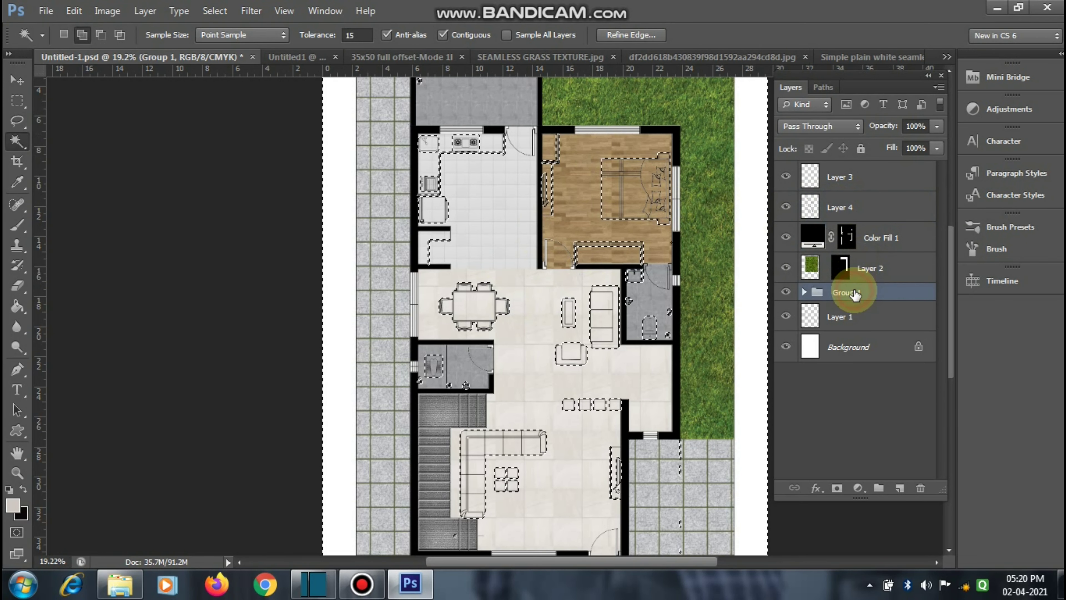
left_click(835, 489)
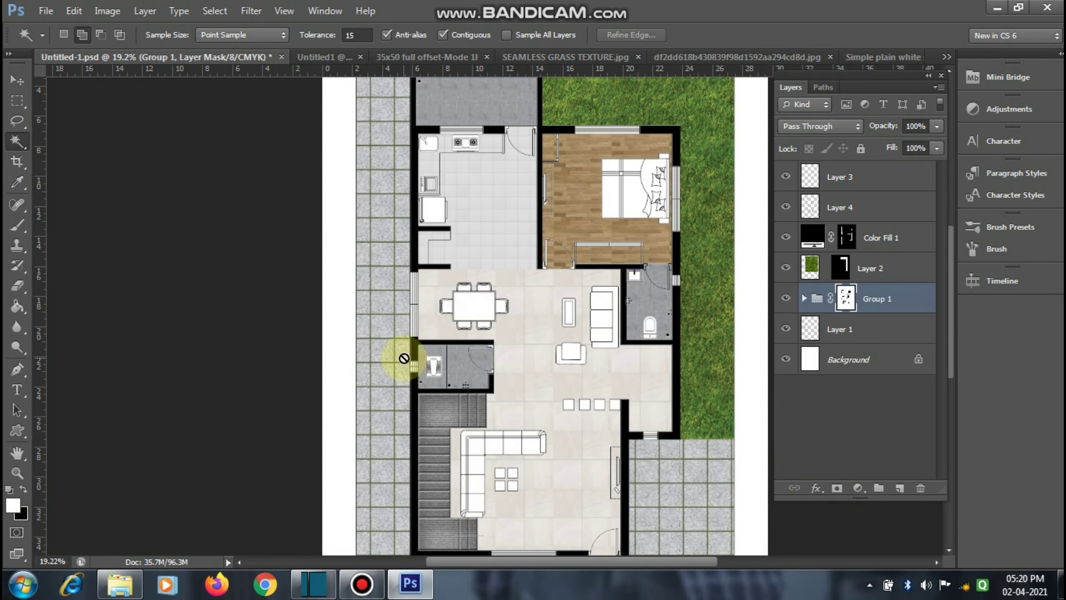
scroll(470, 294, "down", 2)
scroll(493, 279, "down", 1)
scroll(504, 272, "up", 2)
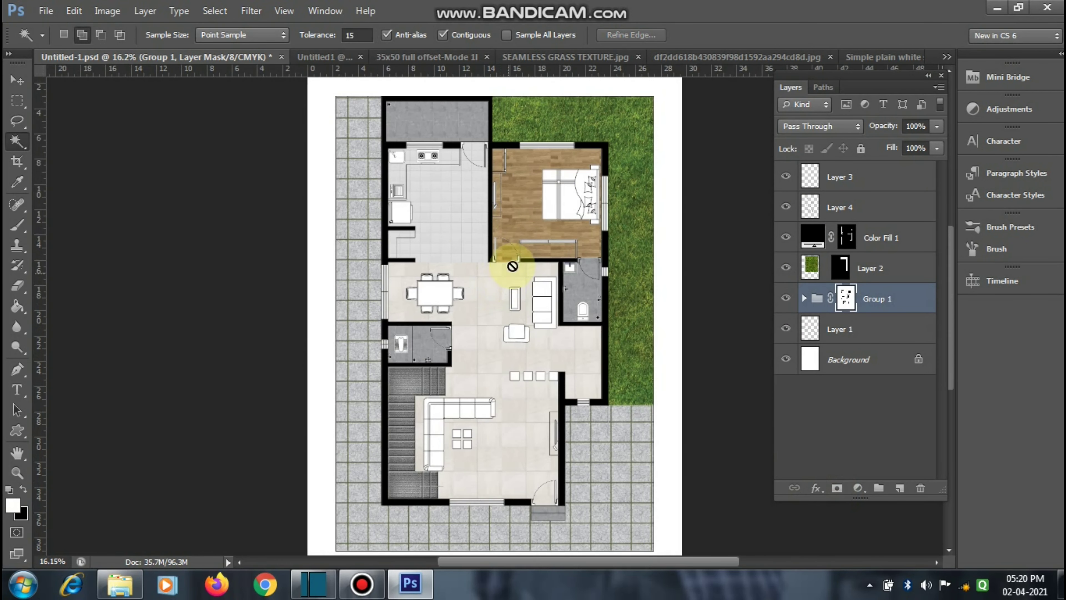
scroll(548, 211, "up", 1)
scroll(555, 181, "up", 2)
scroll(561, 160, "up", 1)
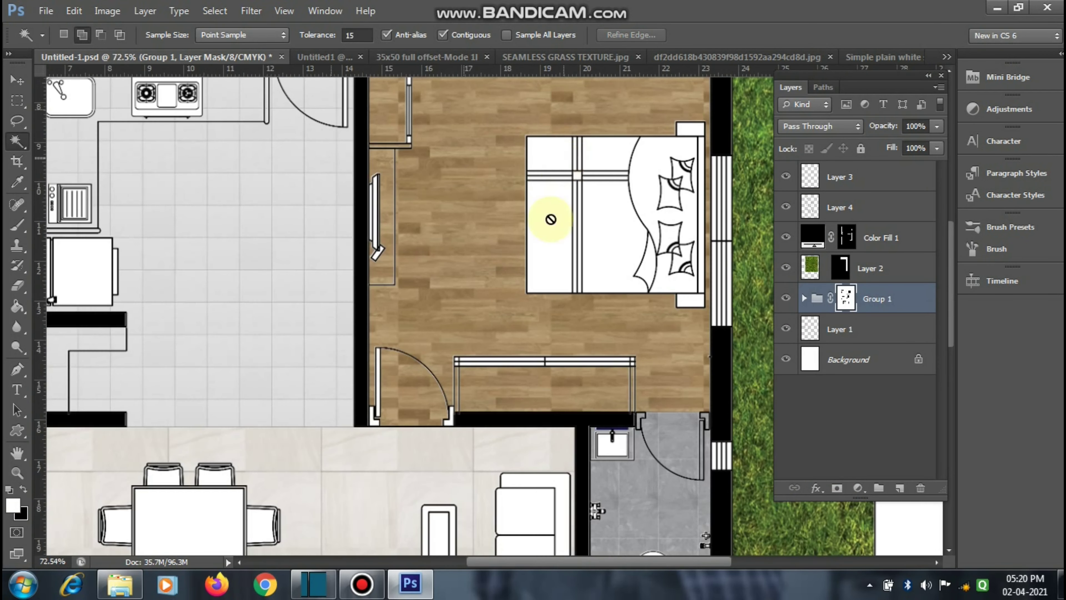
scroll(549, 220, "up", 2)
scroll(274, 238, "down", 3)
scroll(338, 214, "up", 4)
scroll(340, 229, "up", 4)
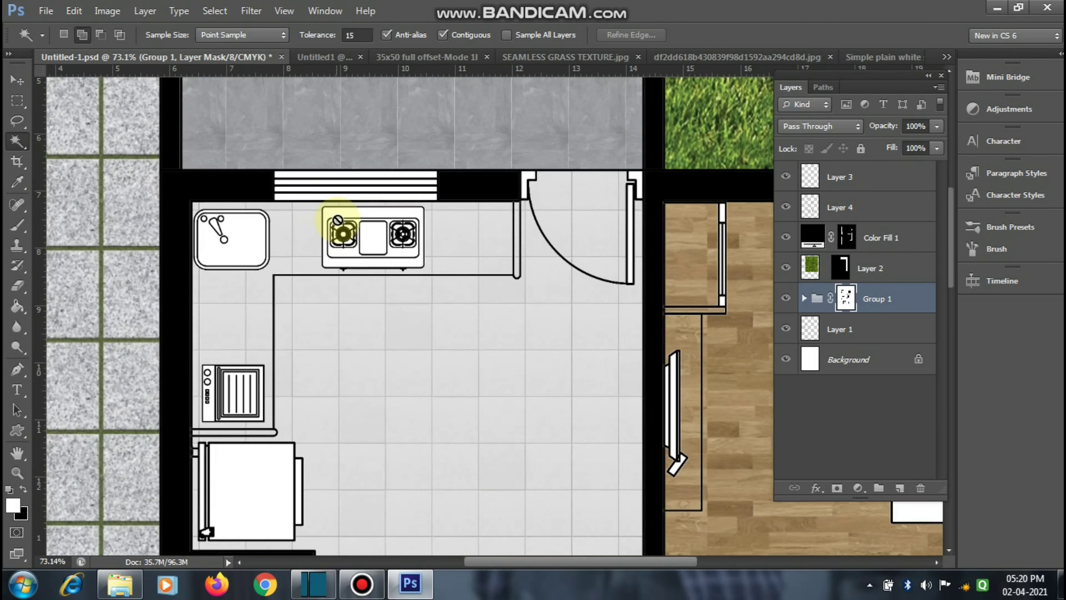
scroll(345, 253, "up", 2)
scroll(461, 197, "down", 3)
scroll(380, 147, "down", 2)
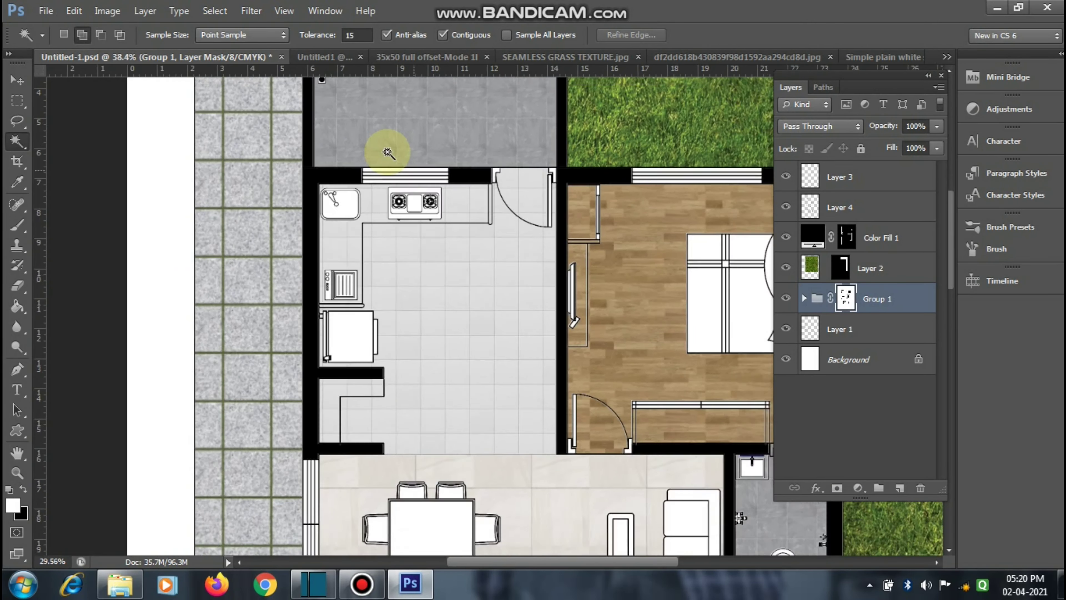
scroll(381, 147, "down", 1)
scroll(592, 441, "up", 4)
scroll(554, 214, "up", 2)
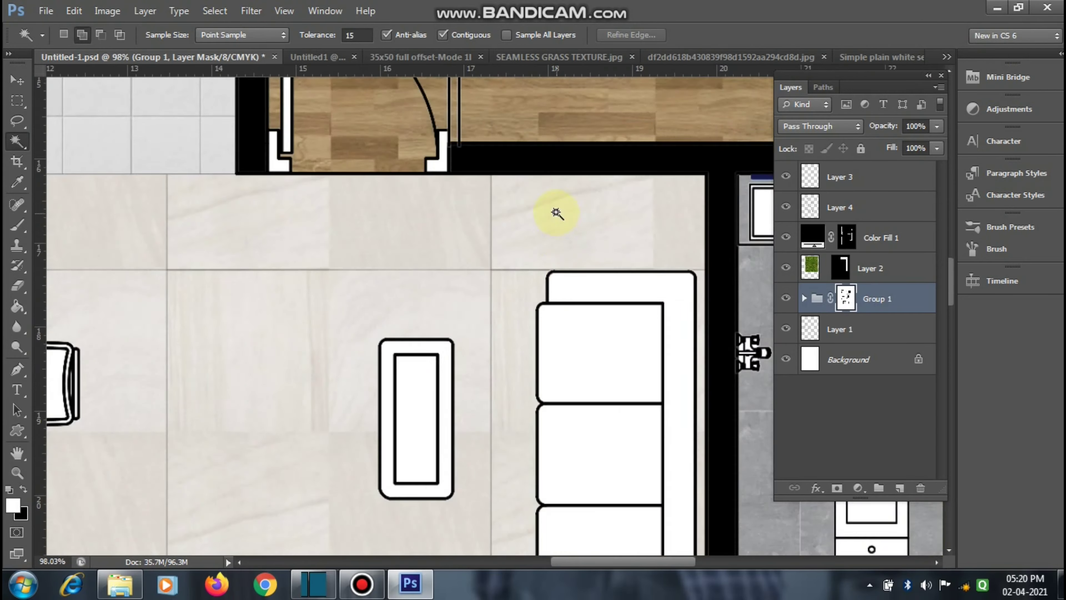
scroll(583, 380, "down", 2)
scroll(577, 253, "up", 1)
scroll(436, 321, "down", 3)
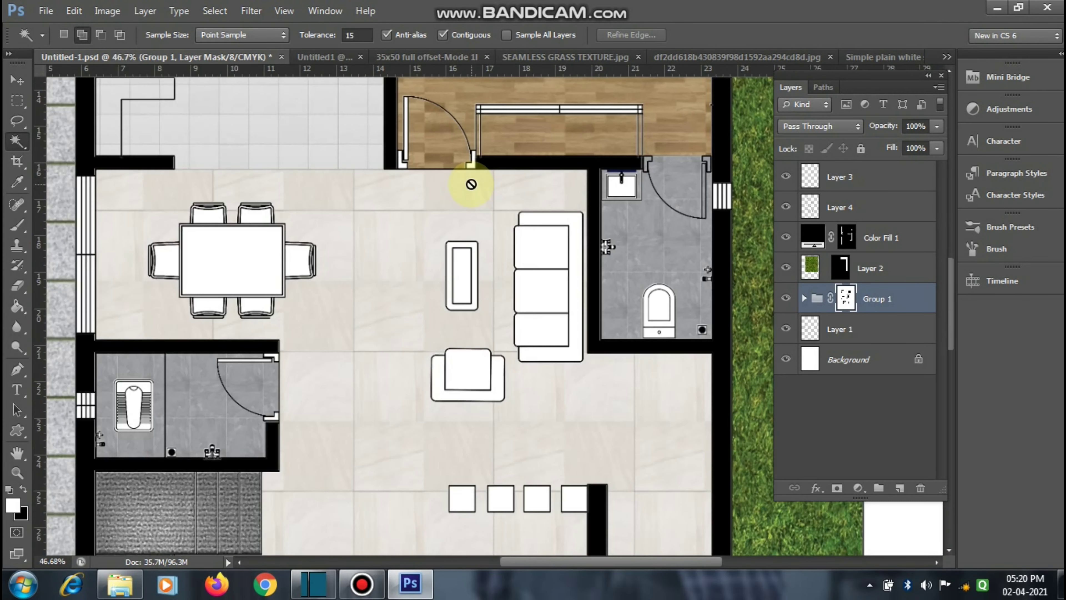
scroll(476, 388, "down", 1)
scroll(352, 431, "up", 2)
scroll(439, 402, "up", 2)
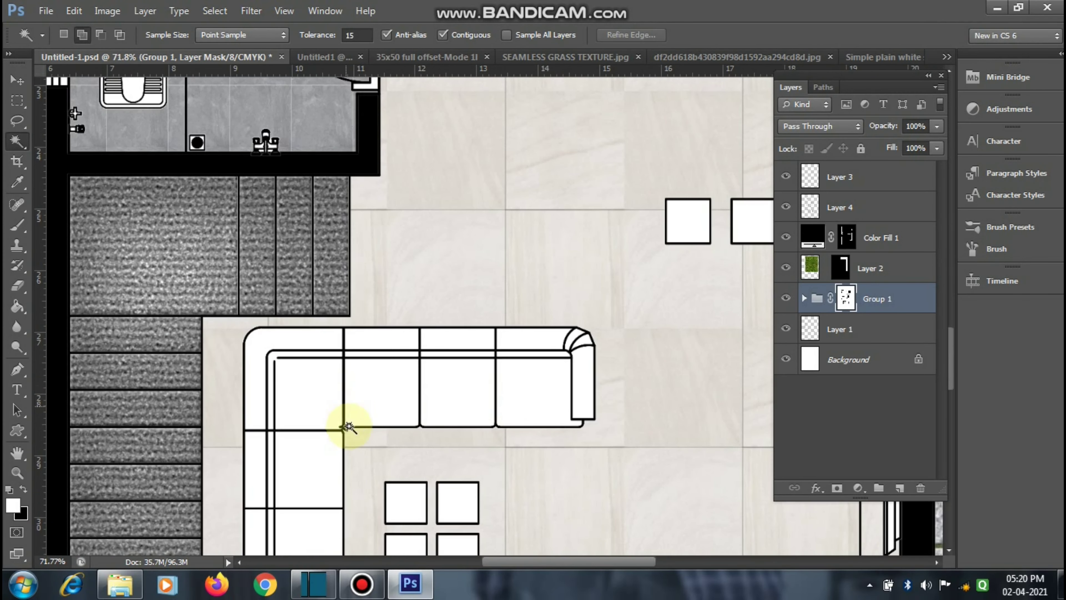
scroll(347, 426, "down", 2)
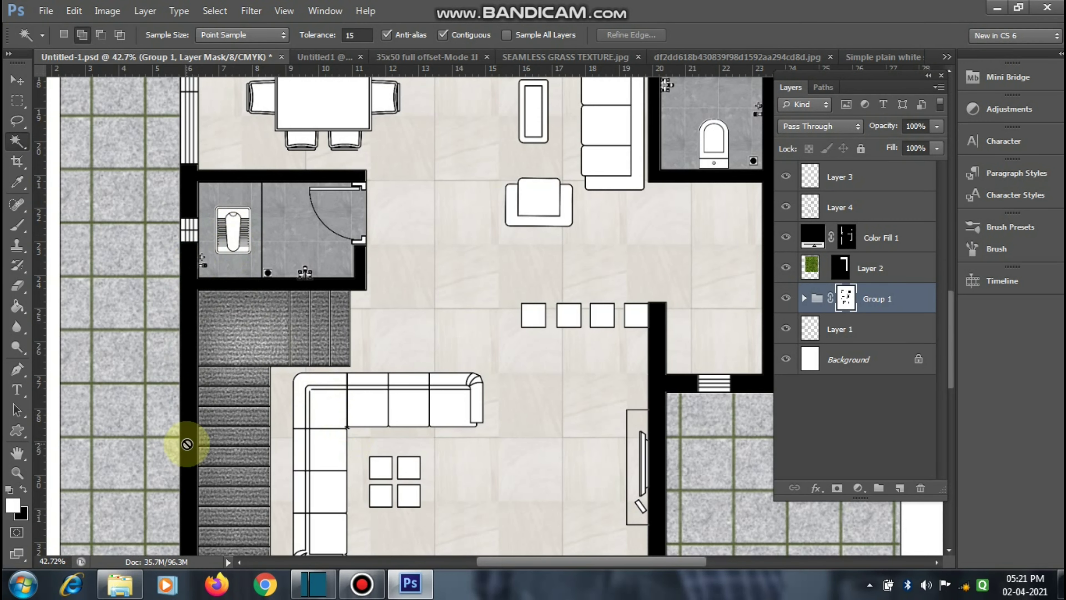
scroll(602, 186, "down", 1)
scroll(576, 227, "up", 3)
scroll(588, 204, "up", 2)
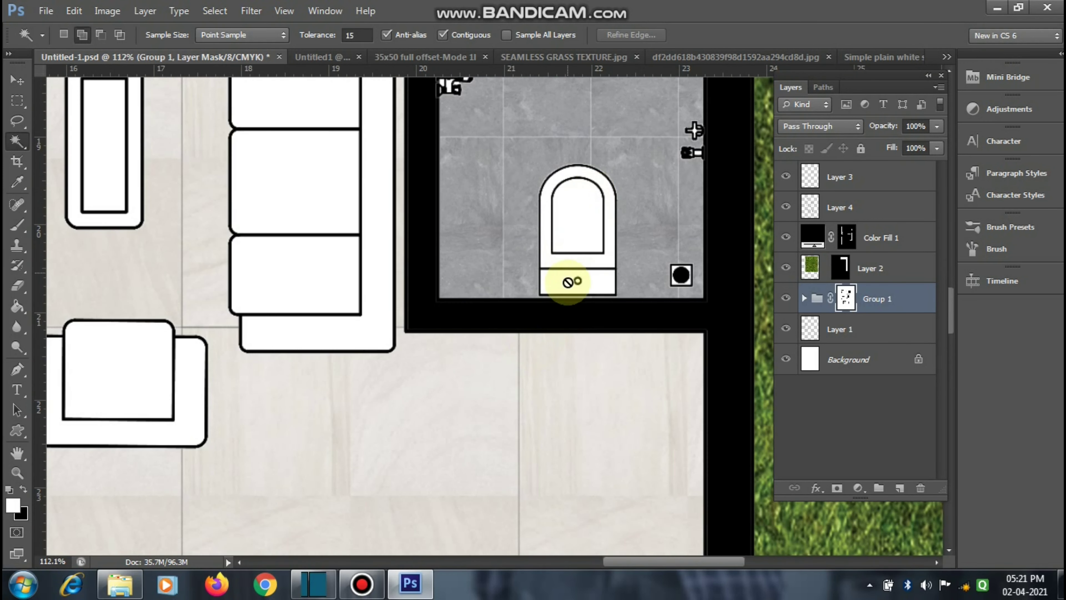
scroll(586, 310, "down", 2)
scroll(552, 369, "down", 2)
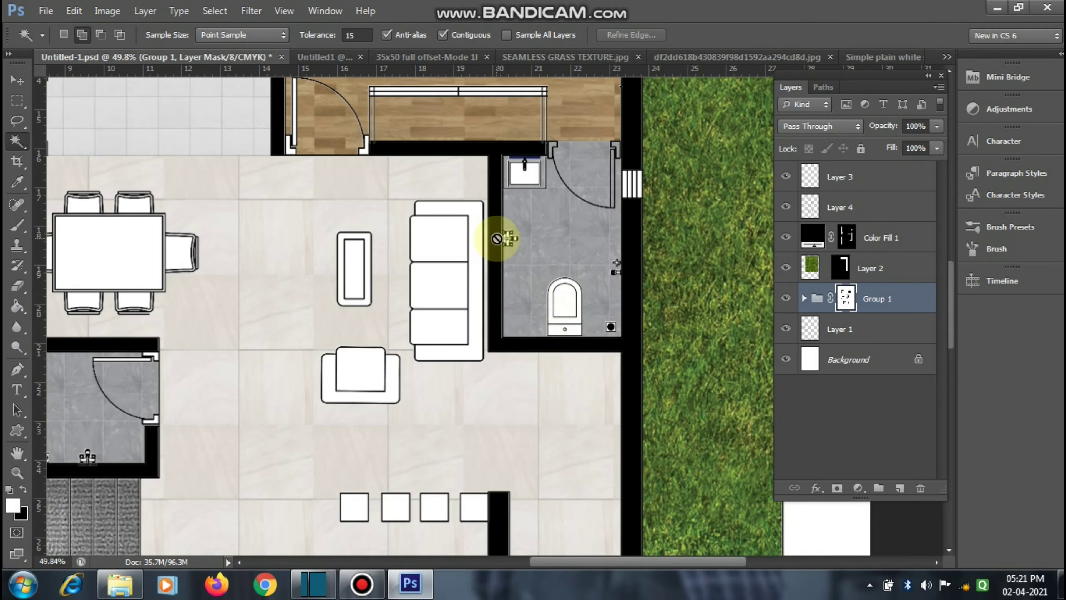
scroll(497, 238, "up", 2)
scroll(519, 238, "up", 2)
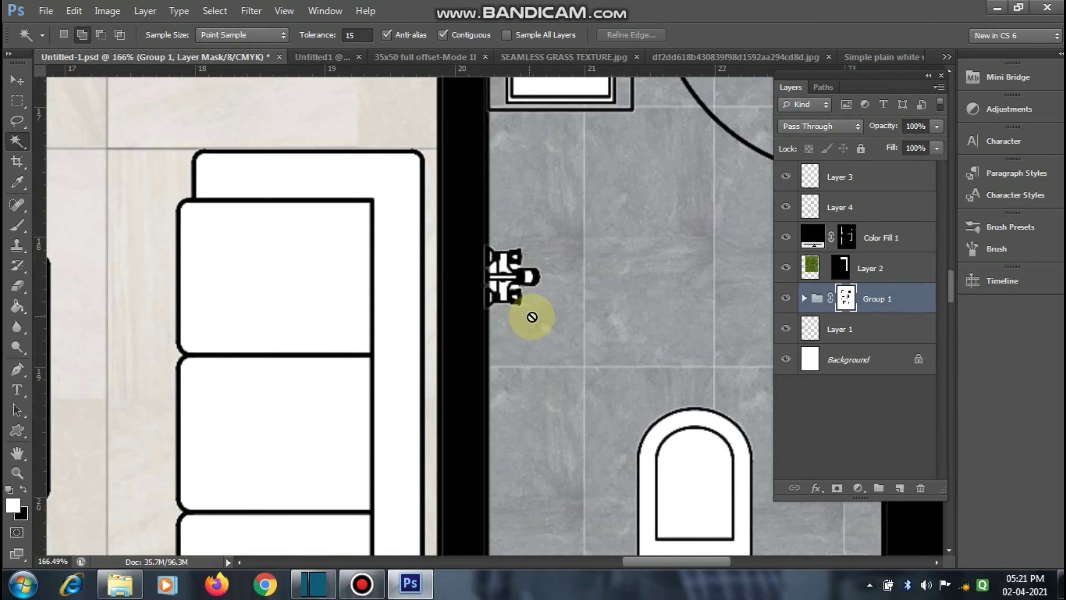
scroll(531, 317, "down", 3)
scroll(565, 317, "down", 2)
scroll(561, 317, "down", 1)
scroll(546, 307, "down", 1)
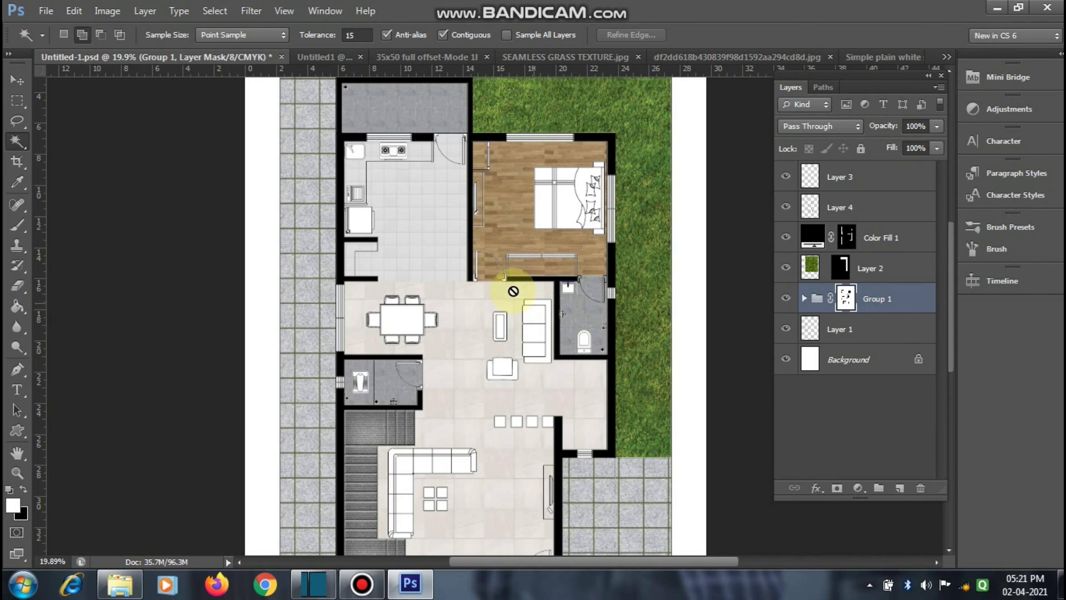
scroll(341, 127, "up", 1)
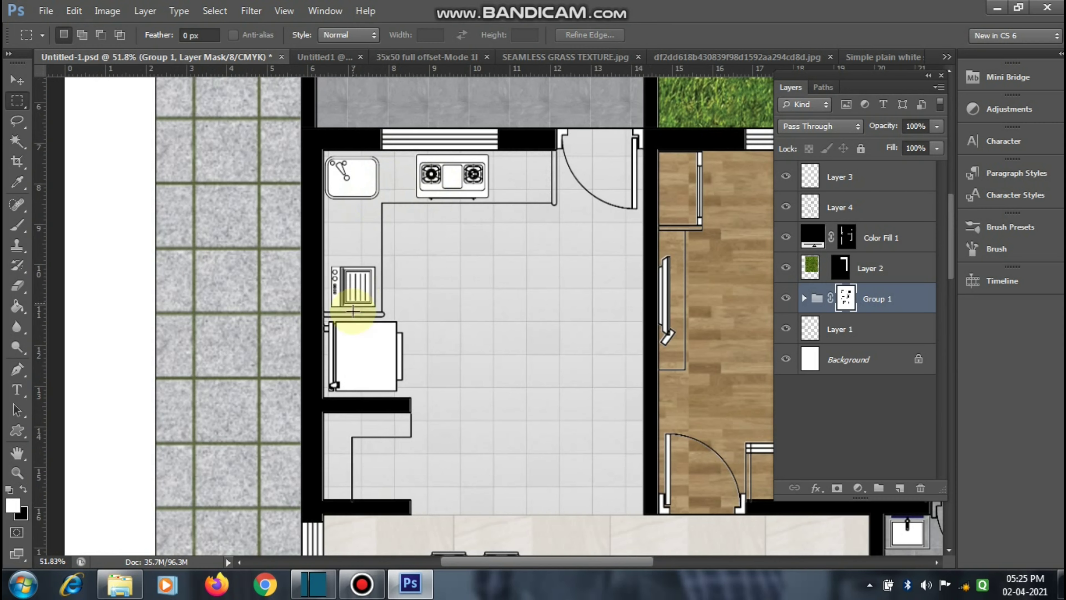
Step: Switch to Group 1's pixels and marquee-select the interior of the bedroom counter
scroll(321, 202, "down", 2)
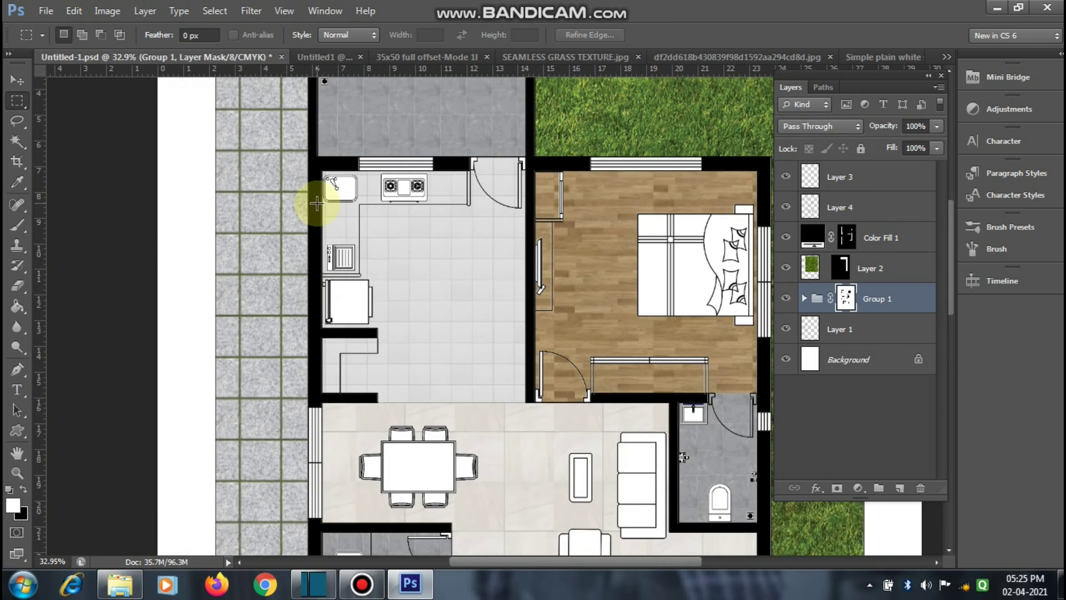
scroll(611, 295, "down", 1)
scroll(608, 373, "up", 2)
scroll(572, 303, "up", 1)
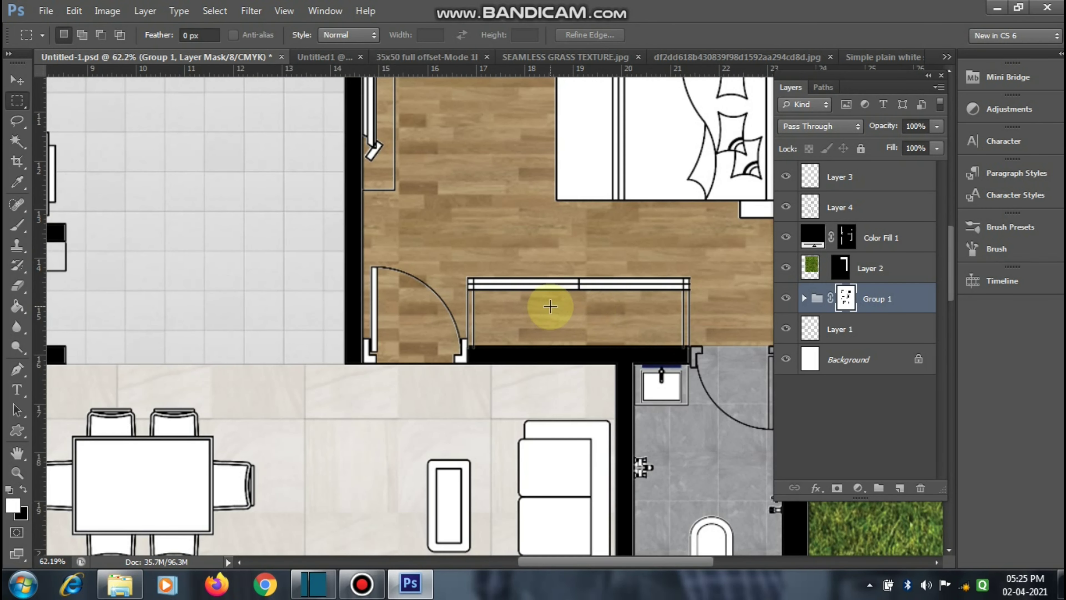
scroll(543, 318, "down", 2)
scroll(545, 323, "up", 1)
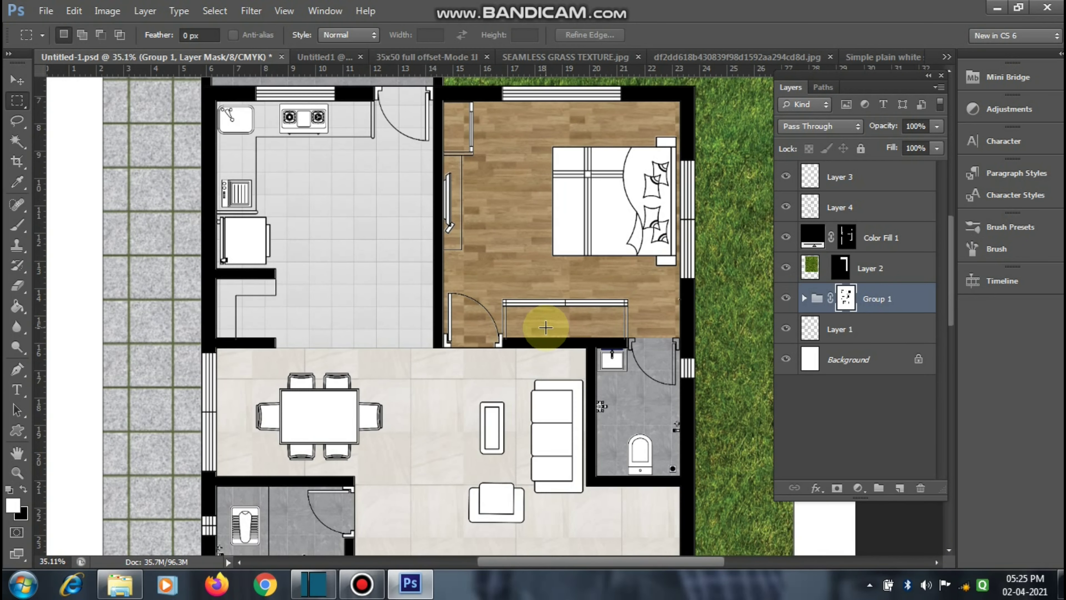
scroll(545, 327, "up", 1)
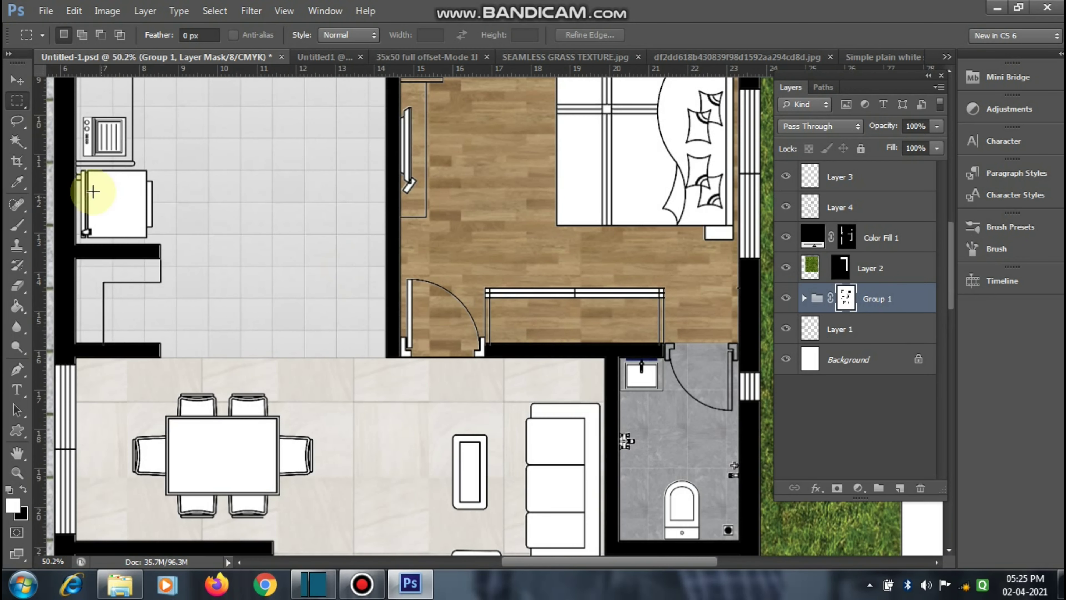
left_click(892, 311)
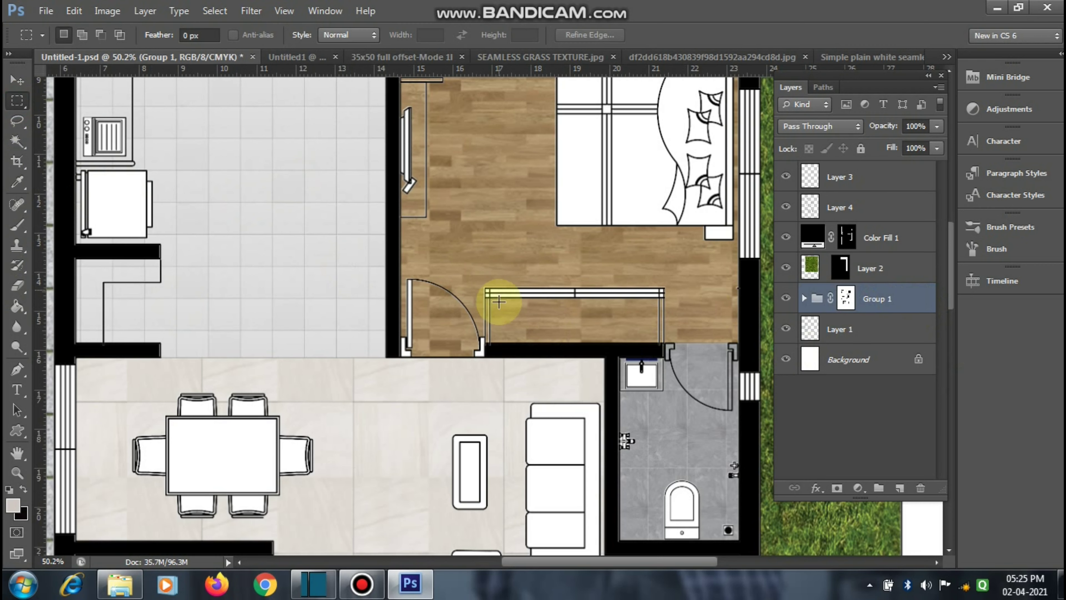
scroll(505, 298, "up", 2)
scroll(495, 307, "up", 3)
scroll(480, 290, "up", 1)
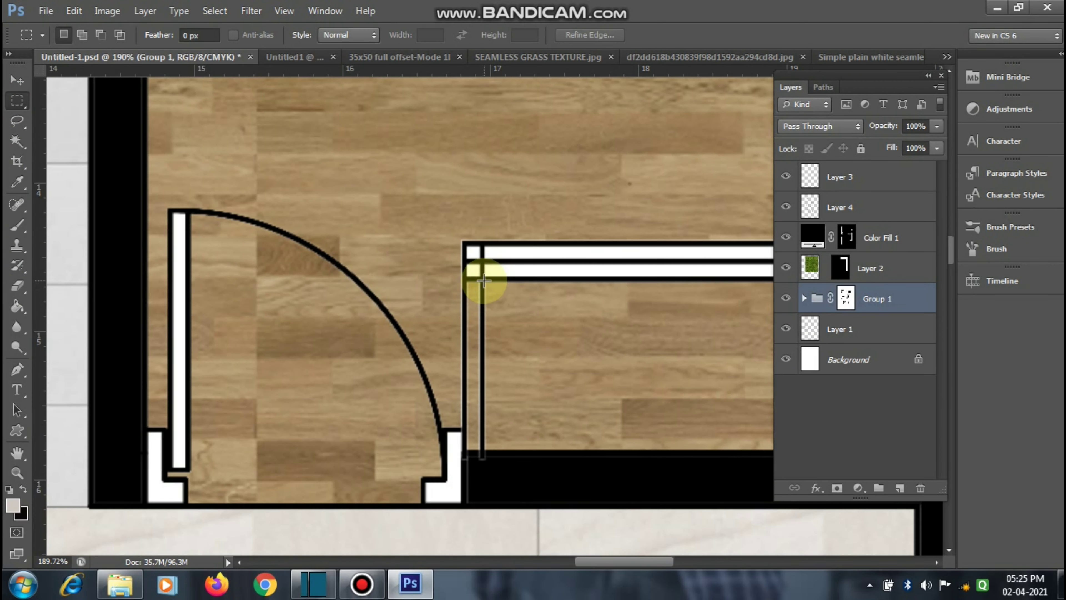
scroll(484, 280, "down", 2)
scroll(484, 280, "down", 1)
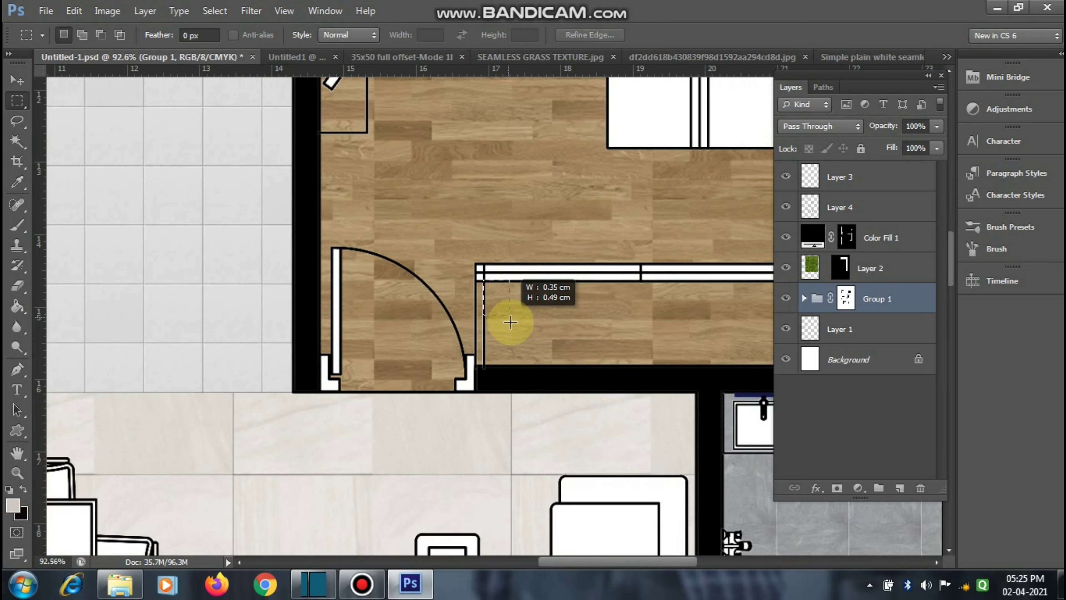
mouse_move(510, 322)
left_mouse_down()
mouse_move(484, 363)
mouse_move(624, 362)
left_mouse_up()
scroll(436, 327, "down", 1)
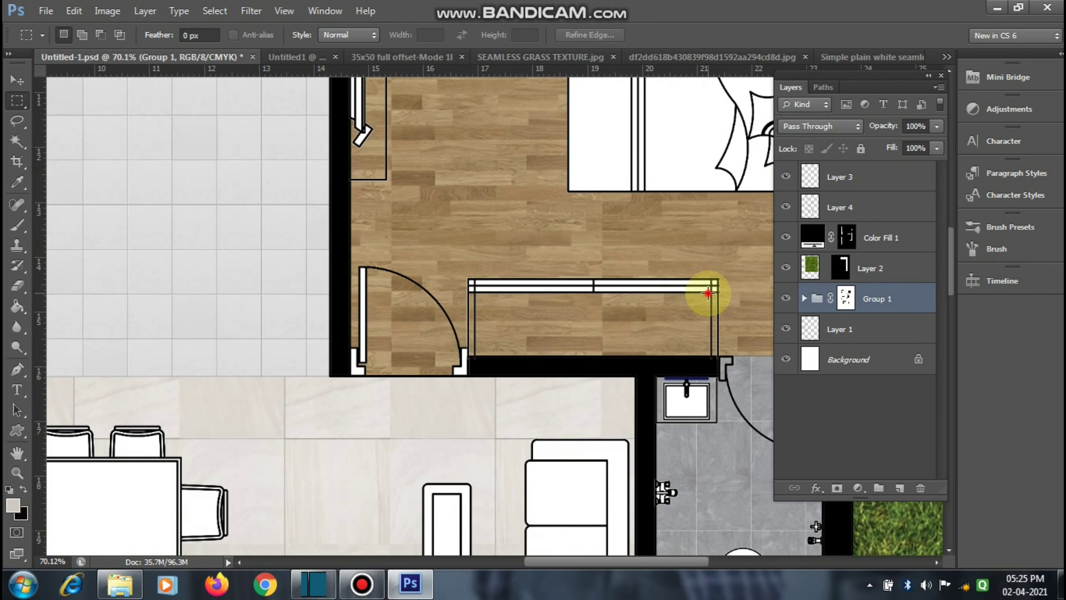
left_click_drag(708, 294, 486, 351)
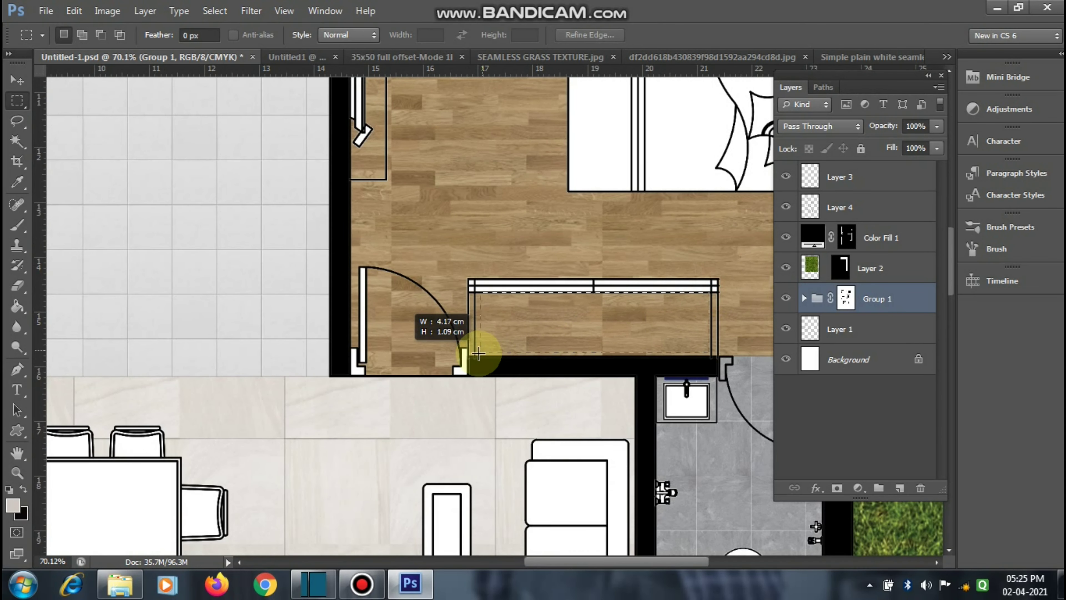
left_click_drag(476, 355, 475, 354)
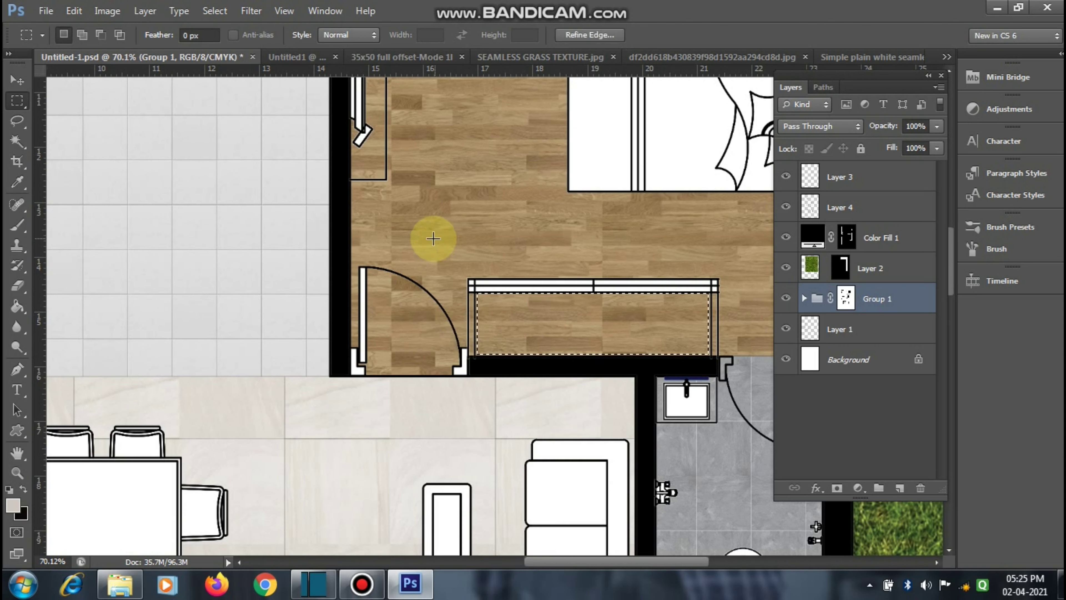
Step: Try clearing the counter selection, dismiss the 'Could not clear' and 'not directly editable' errors, and target Group 1's mask
key("Delete")
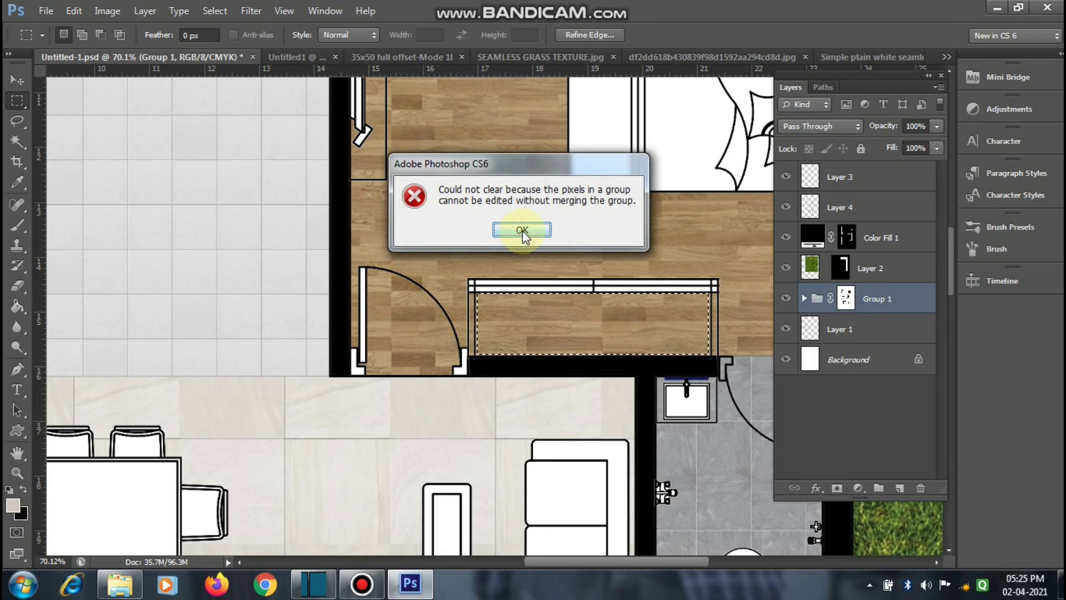
left_click(523, 231)
scroll(516, 268, "down", 3)
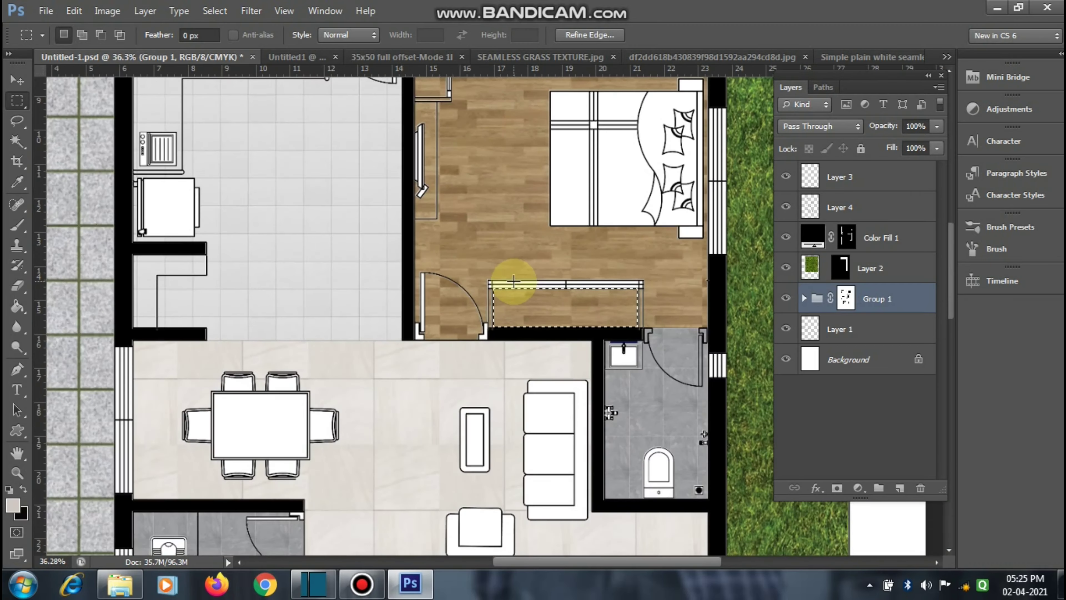
scroll(512, 281, "down", 2)
key("Delete")
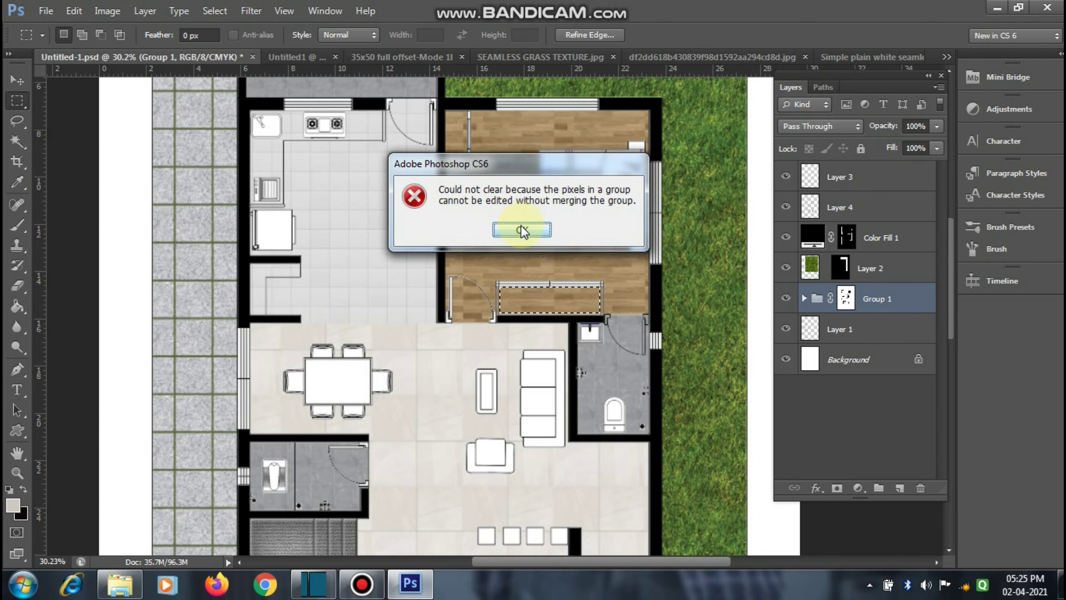
left_click(522, 232)
key("Delete")
left_click(522, 230)
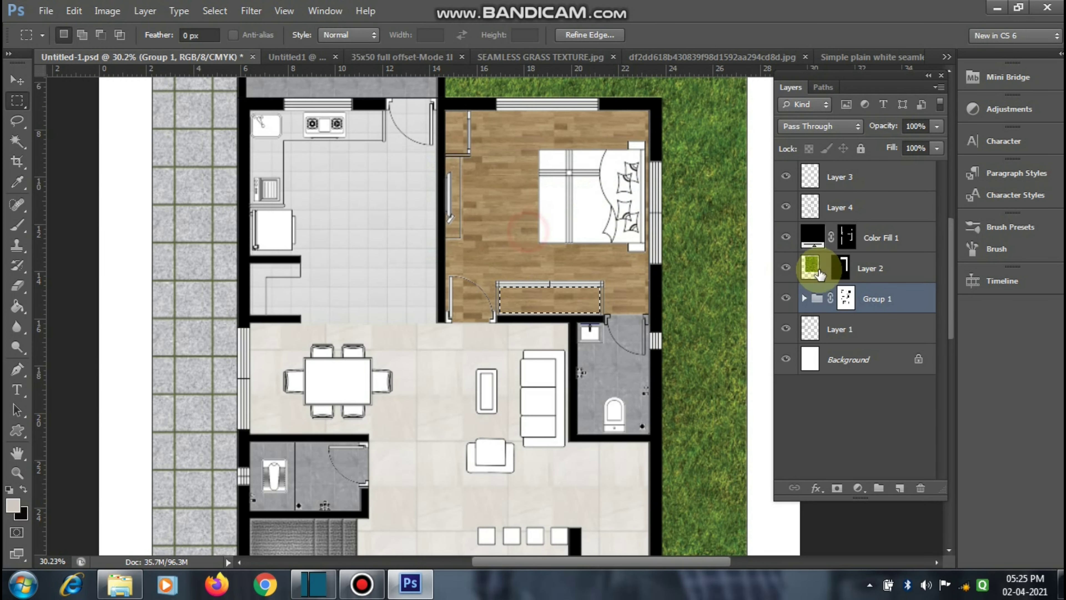
left_click(881, 238)
key("Delete")
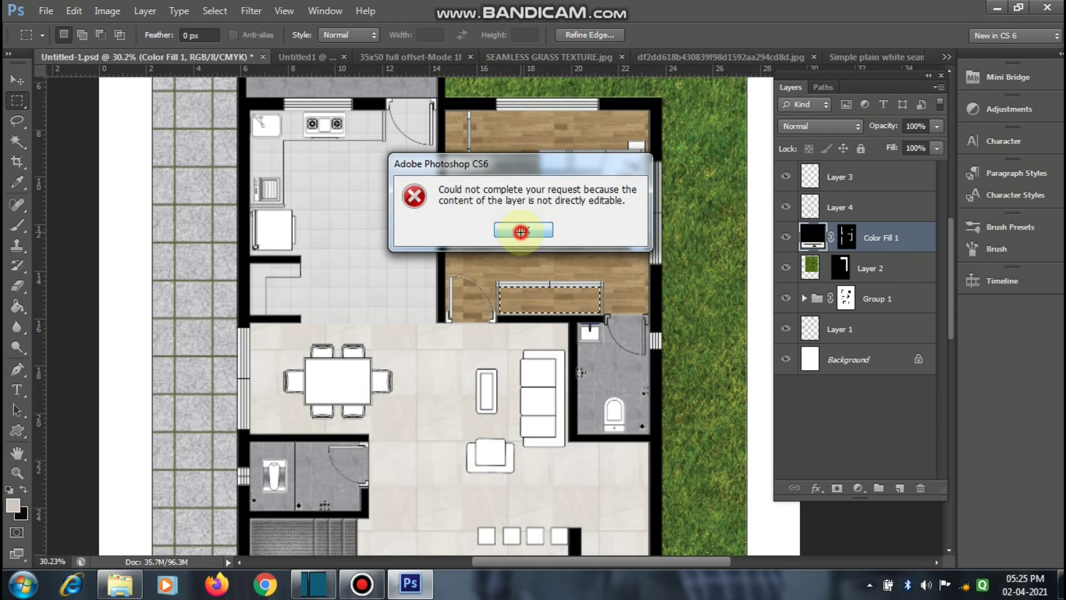
left_click(520, 232)
left_click(876, 296)
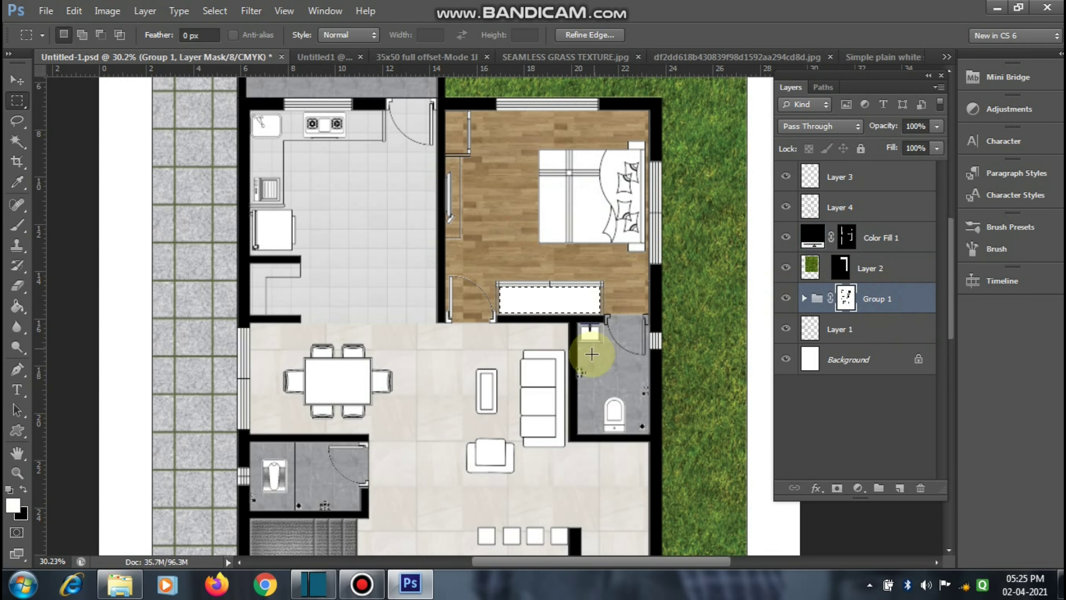
Step: Select the kitchen counter areas and fill them with white
scroll(591, 354, "down", 2)
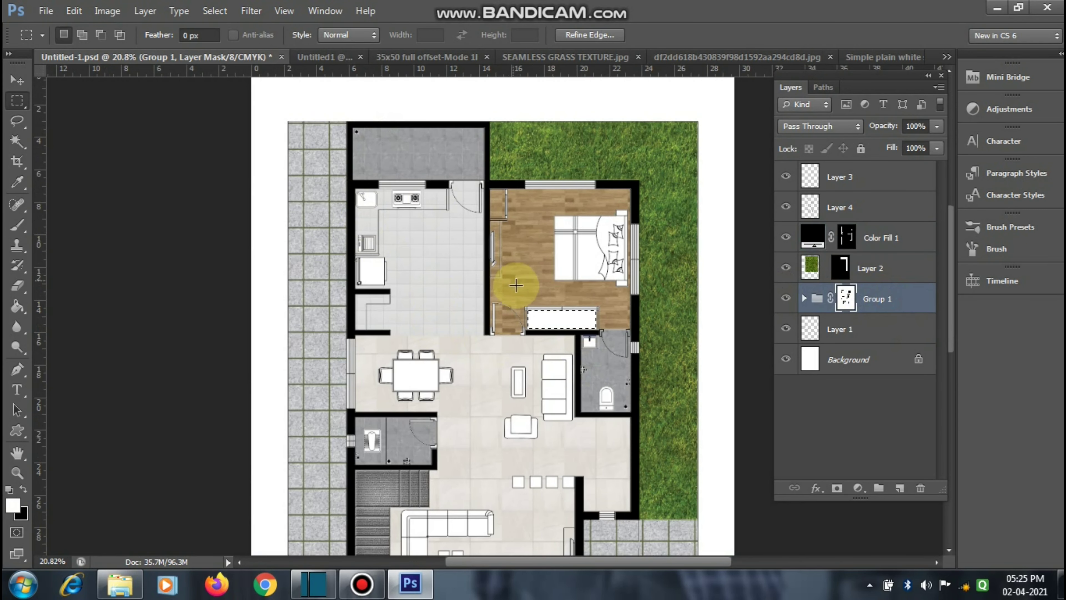
scroll(516, 285, "up", 2)
scroll(533, 336, "up", 1)
scroll(512, 428, "down", 2)
scroll(333, 227, "up", 2)
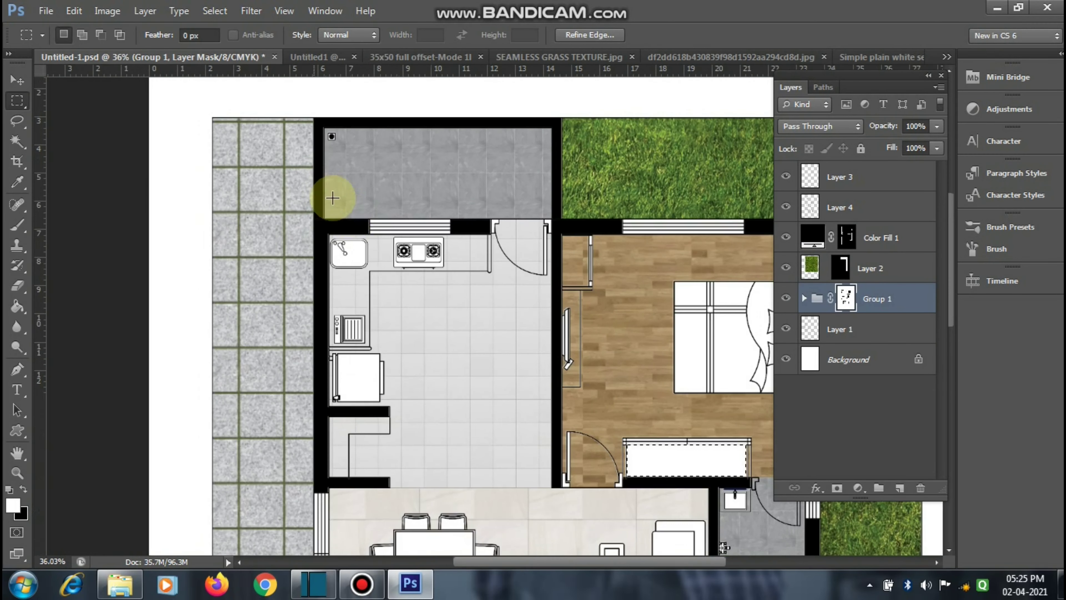
scroll(332, 198, "up", 2)
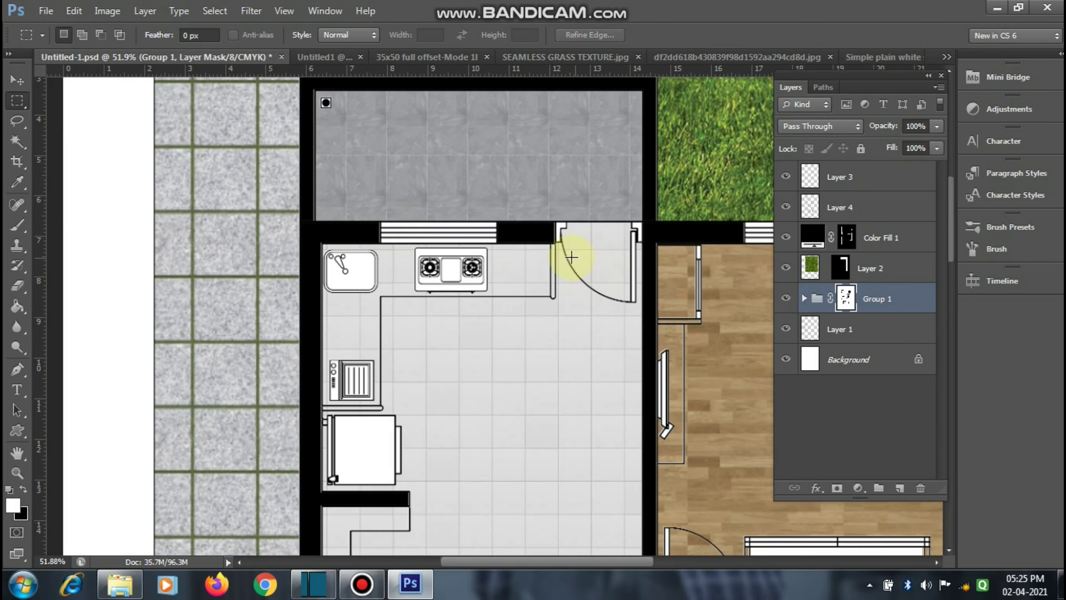
scroll(558, 250, "up", 1)
scroll(545, 242, "up", 1)
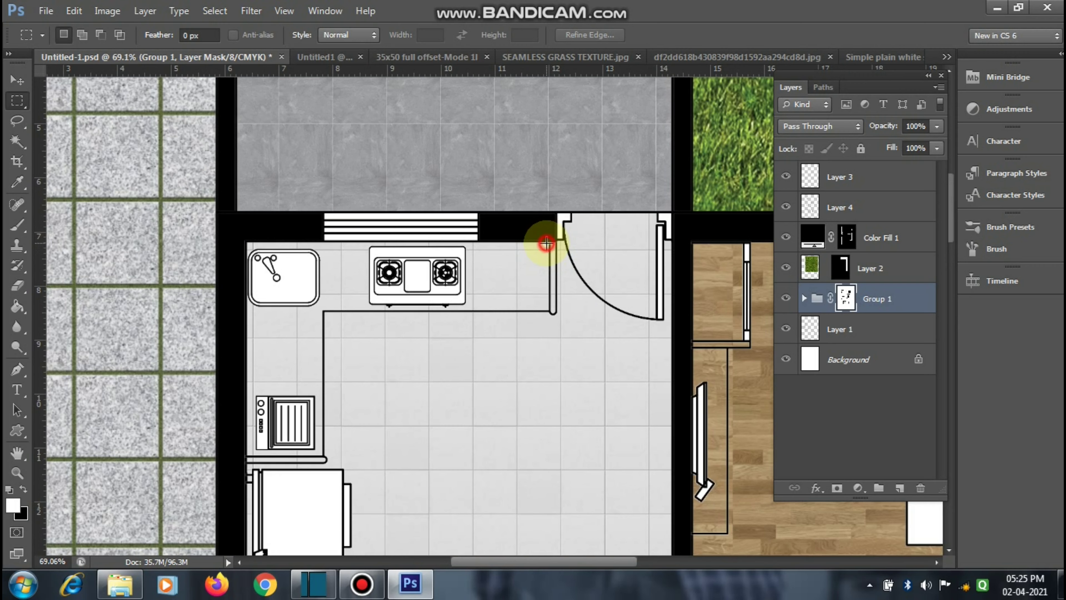
left_click_drag(546, 243, 268, 308)
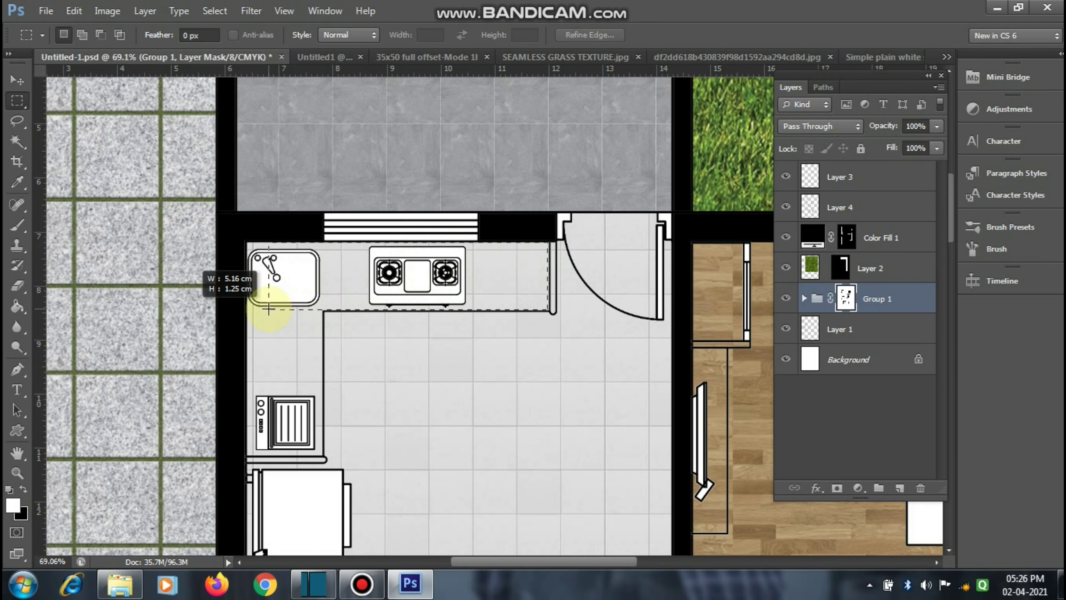
scroll(252, 305, "down", 1)
scroll(335, 250, "up", 2)
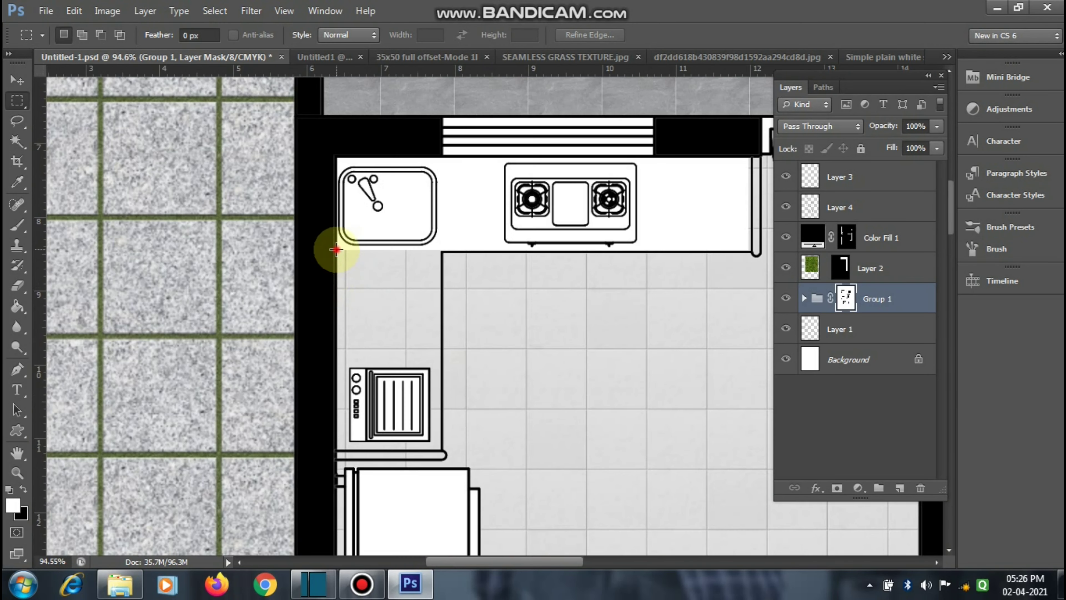
left_click_drag(336, 249, 435, 440)
scroll(508, 179, "down", 5)
scroll(508, 178, "up", 5)
mouse_move(447, 171)
left_mouse_down()
mouse_move(534, 358)
mouse_move(538, 333)
left_mouse_up()
key("alt+BackSpace")
Step: Move Layer 1 to the top of the layer stack, then select Group 1
scroll(538, 333, "down", 2)
scroll(543, 403, "down", 4)
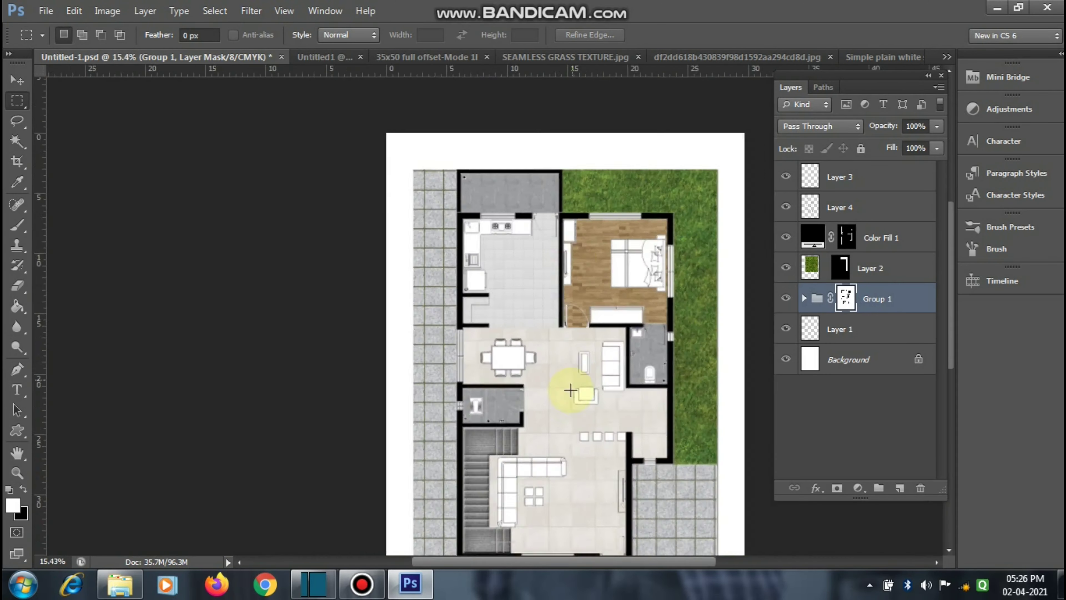
scroll(570, 390, "up", 5)
scroll(614, 349, "down", 2)
scroll(510, 442, "down", 4)
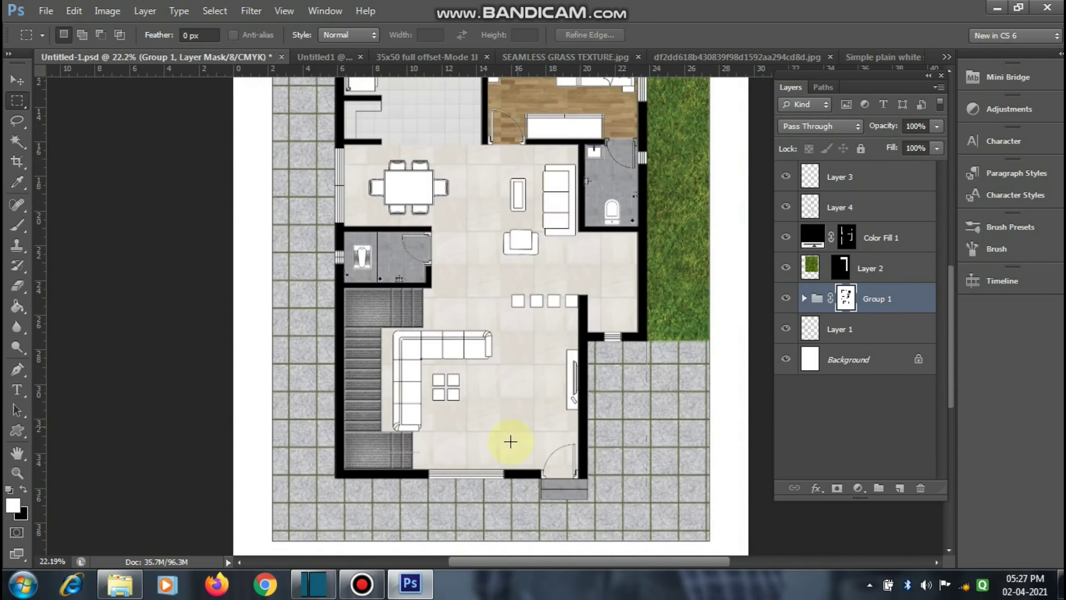
scroll(511, 441, "up", 2)
scroll(571, 334, "down", 1)
scroll(381, 285, "down", 3)
scroll(464, 373, "up", 1)
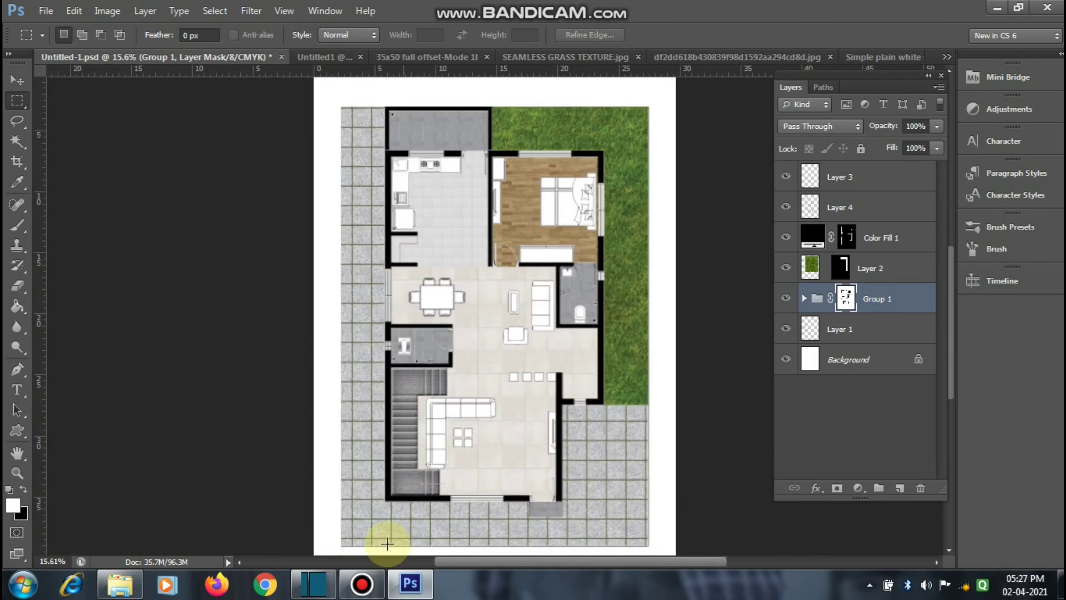
scroll(428, 333, "down", 2)
scroll(571, 362, "up", 2)
left_click_drag(839, 328, 868, 171)
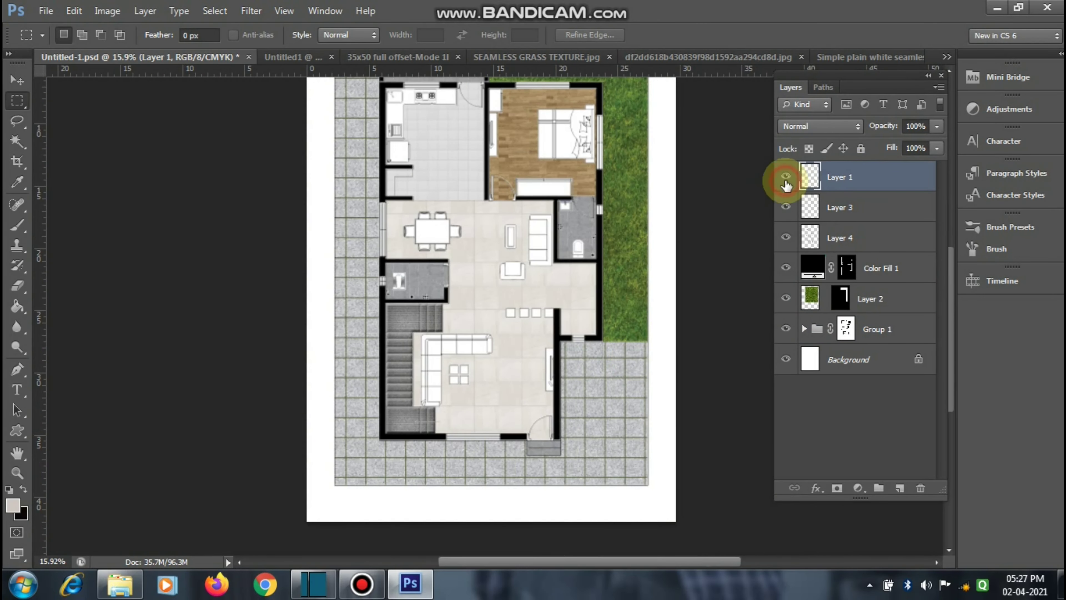
left_click(823, 329)
Step: Go through the open document tabs to reach the 35x50 line plan with the car
scroll(504, 262, "down", 1)
scroll(507, 304, "up", 2)
scroll(575, 217, "up", 1)
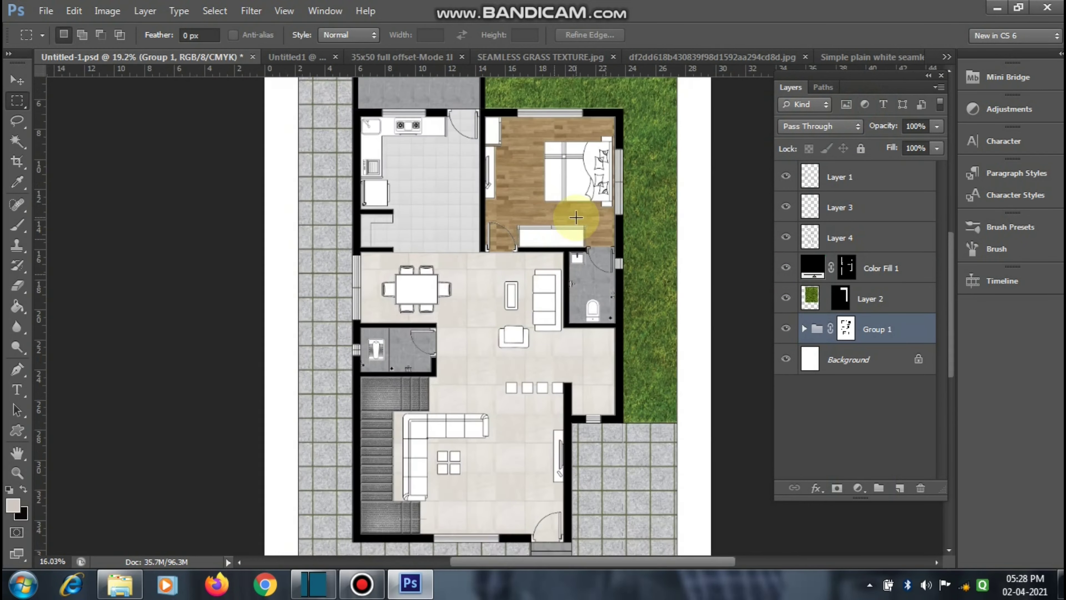
scroll(575, 217, "down", 1)
scroll(631, 390, "up", 2)
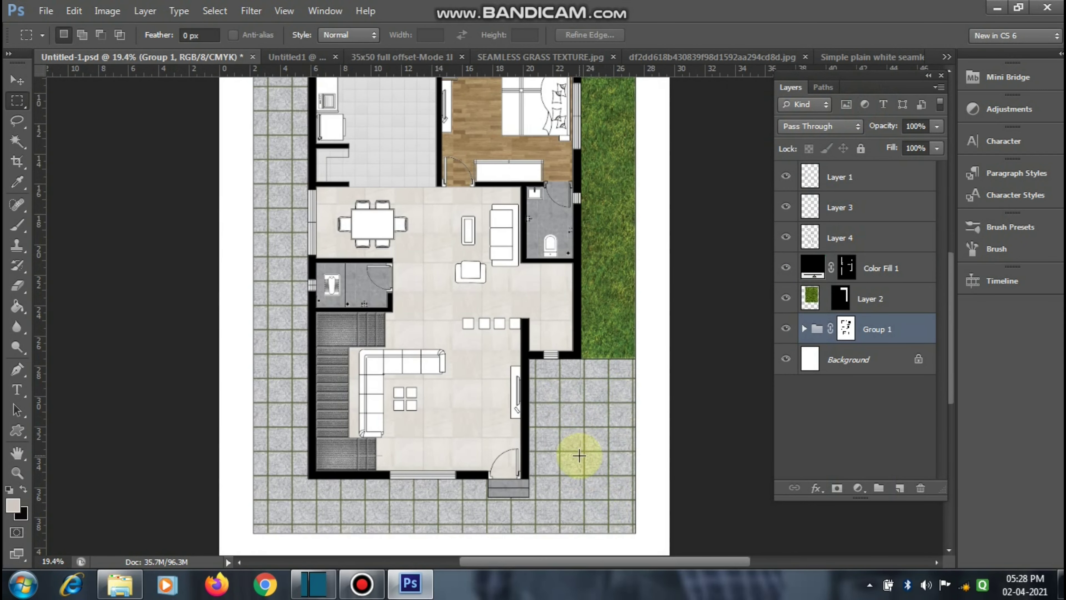
left_click(294, 57)
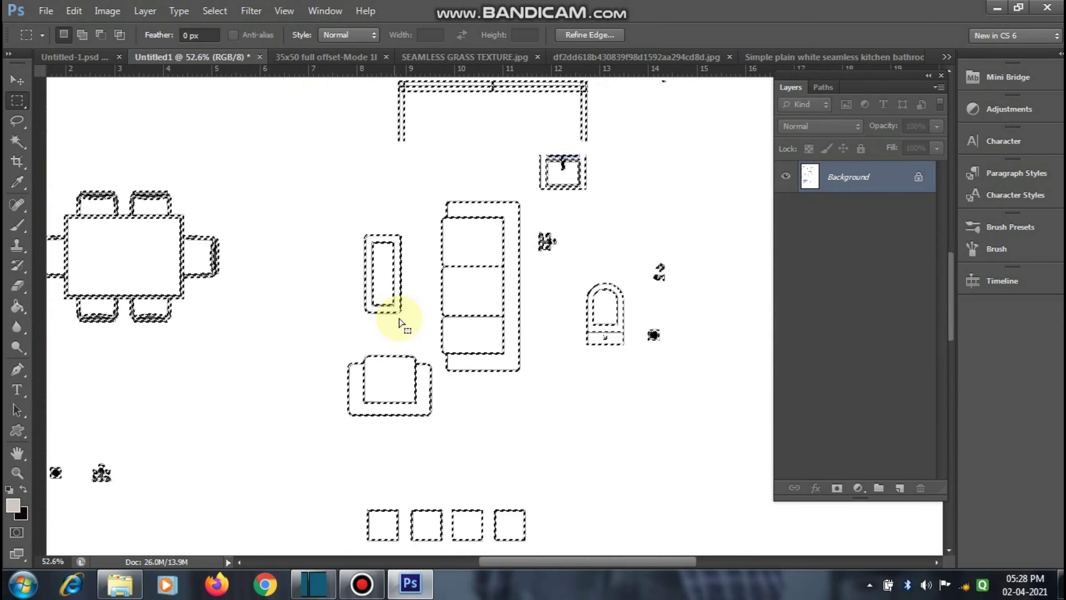
scroll(392, 309, "down", 2)
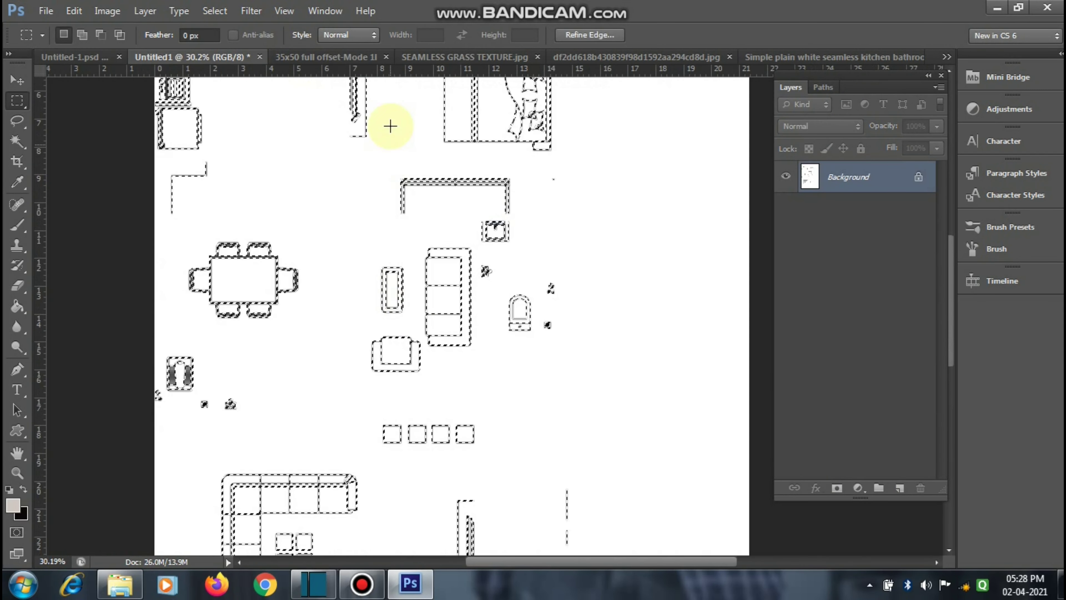
left_click(434, 57)
Step: Select the car drawing in the 35x50 line plan with the Magic Wand
left_click(195, 58)
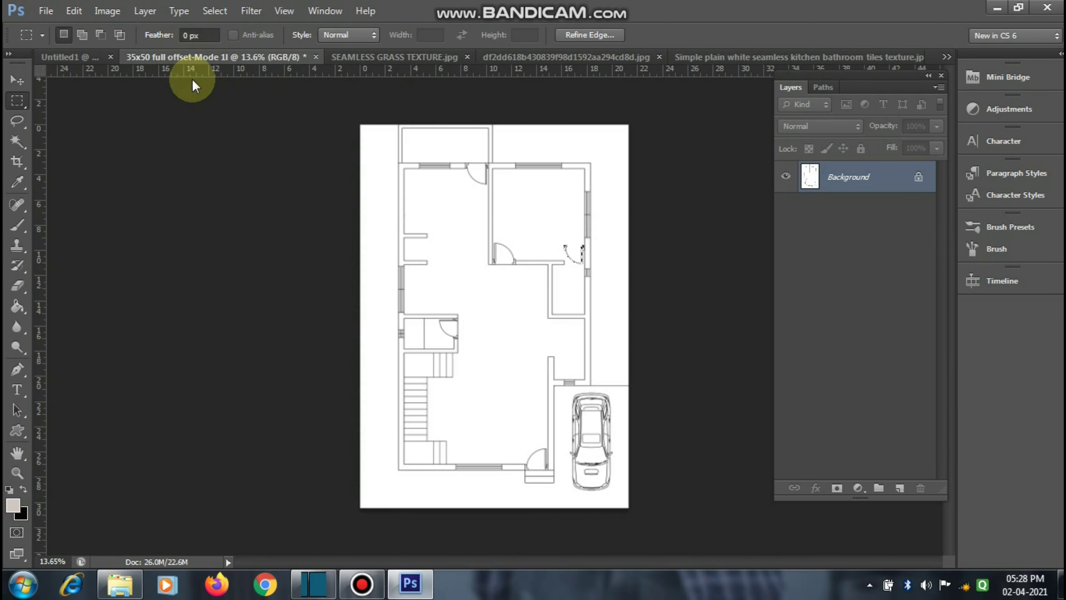
scroll(580, 439, "up", 2)
scroll(580, 439, "up", 2)
scroll(580, 439, "up", 1)
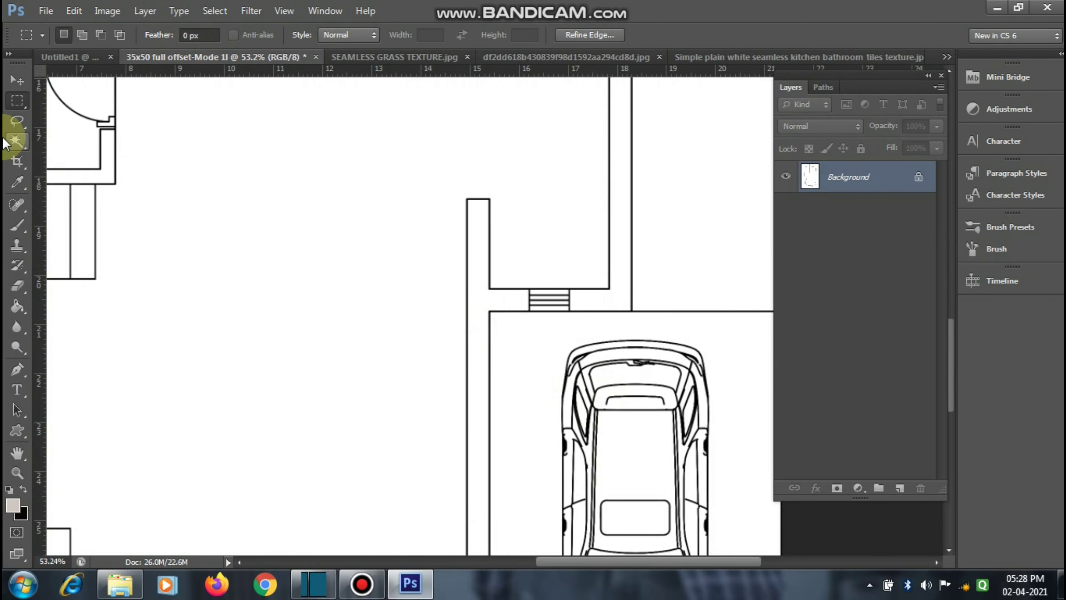
left_click(18, 152)
scroll(571, 381, "up", 2)
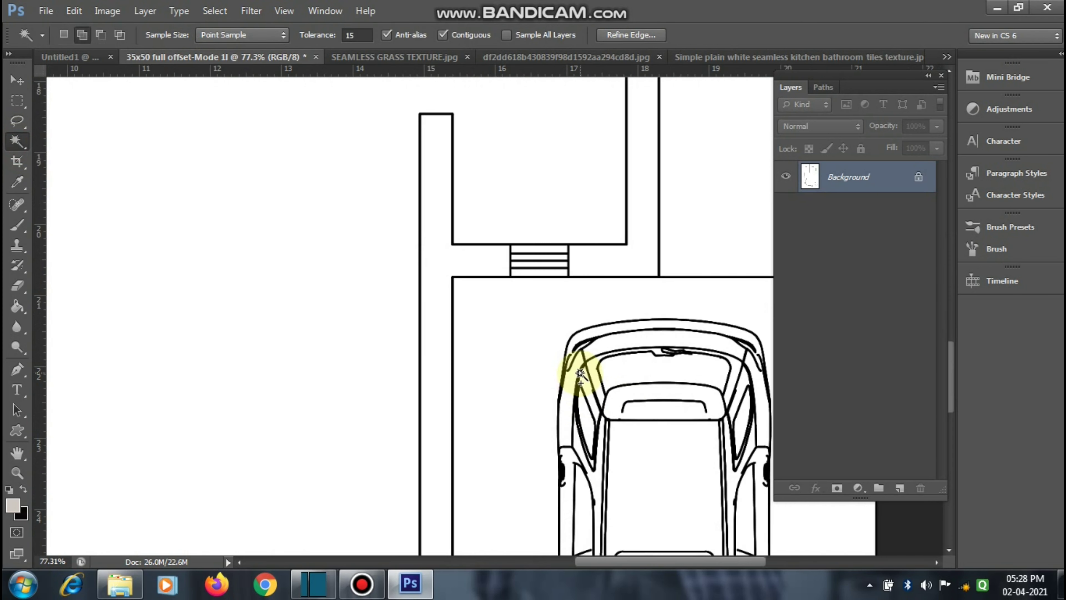
left_click(581, 375)
scroll(536, 281, "down", 2)
scroll(553, 231, "down", 2)
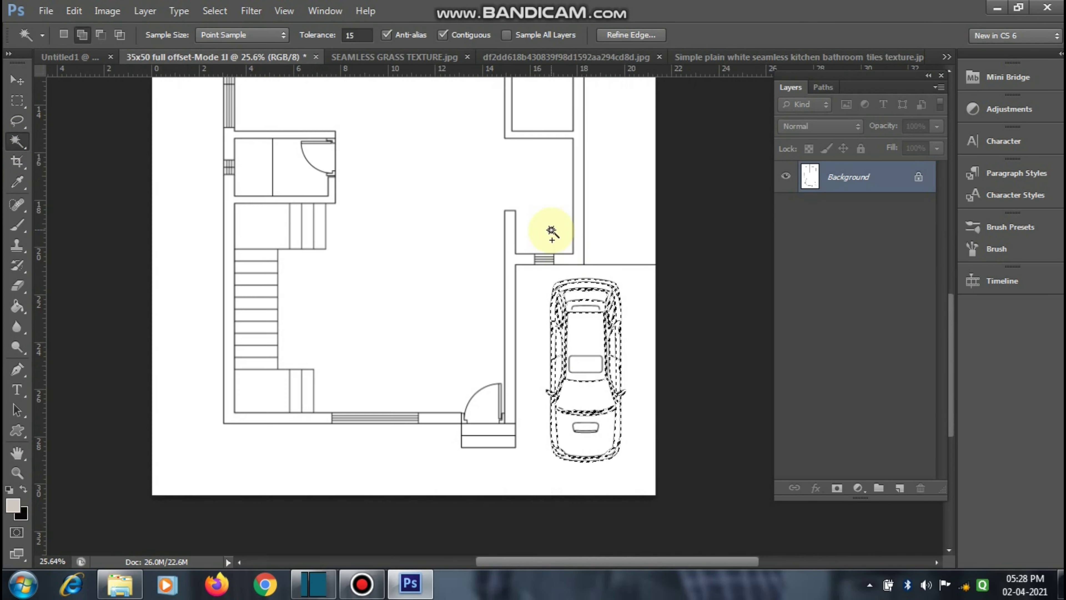
left_click(571, 409)
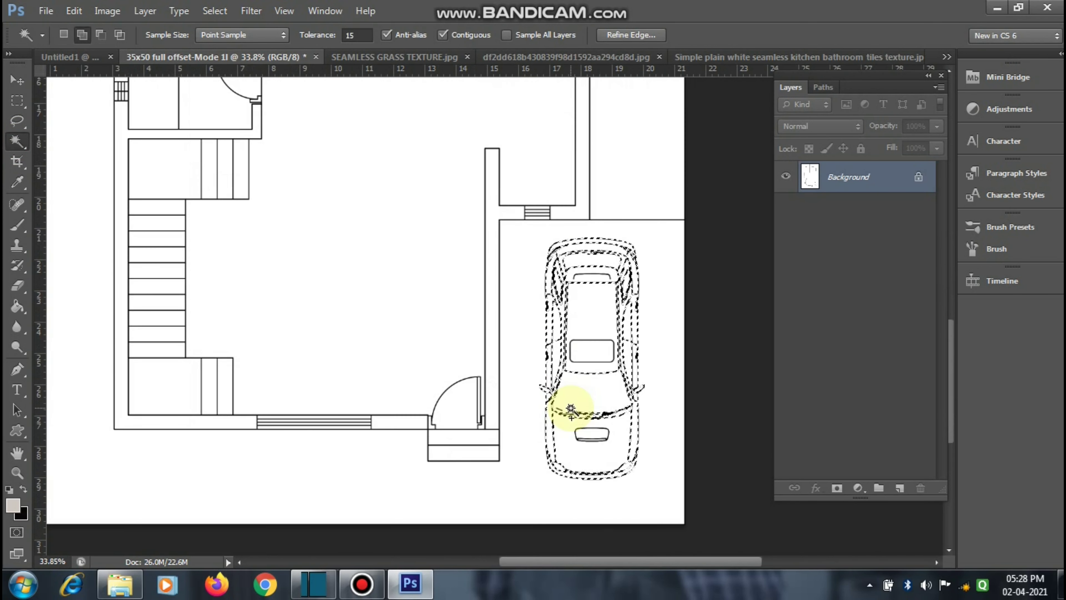
Step: Drag the selected car into the rendered Untitled-1 floor plan as Layer 5
left_click(74, 57)
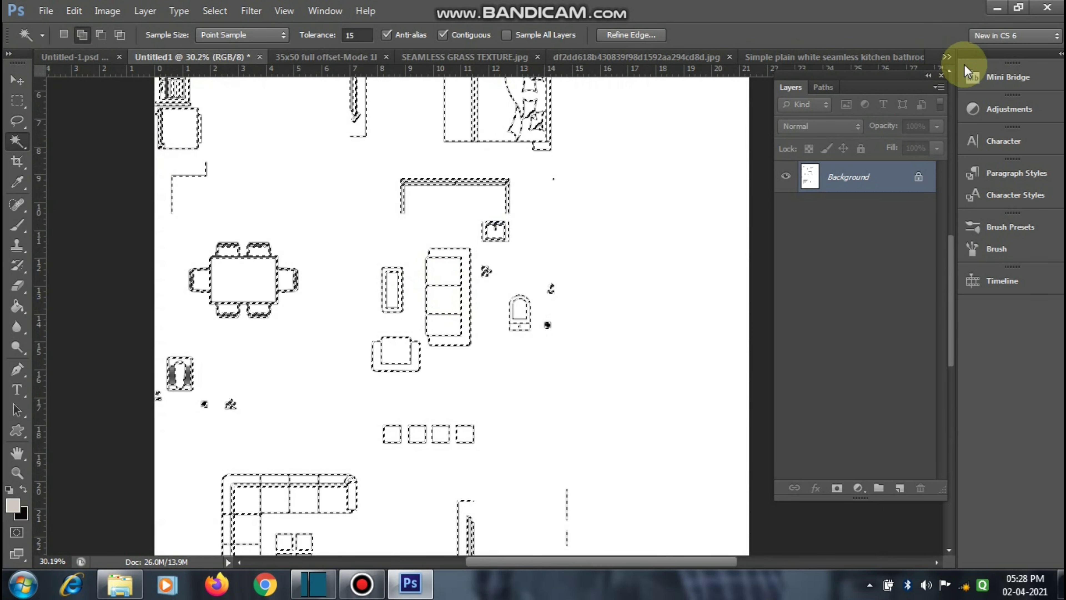
left_click(947, 58)
left_click(856, 60)
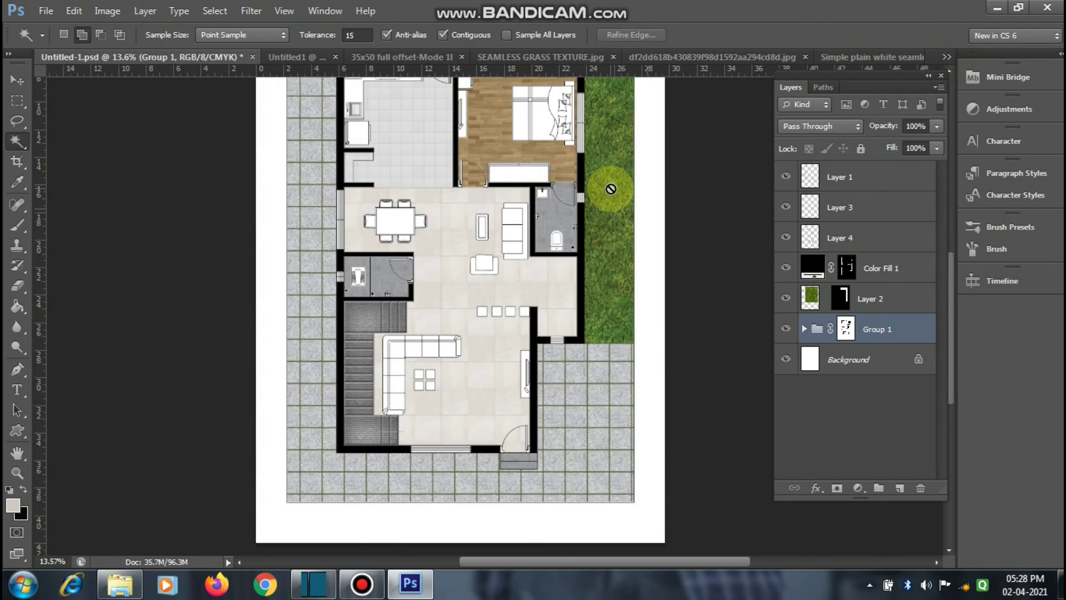
left_click_drag(585, 417, 583, 422)
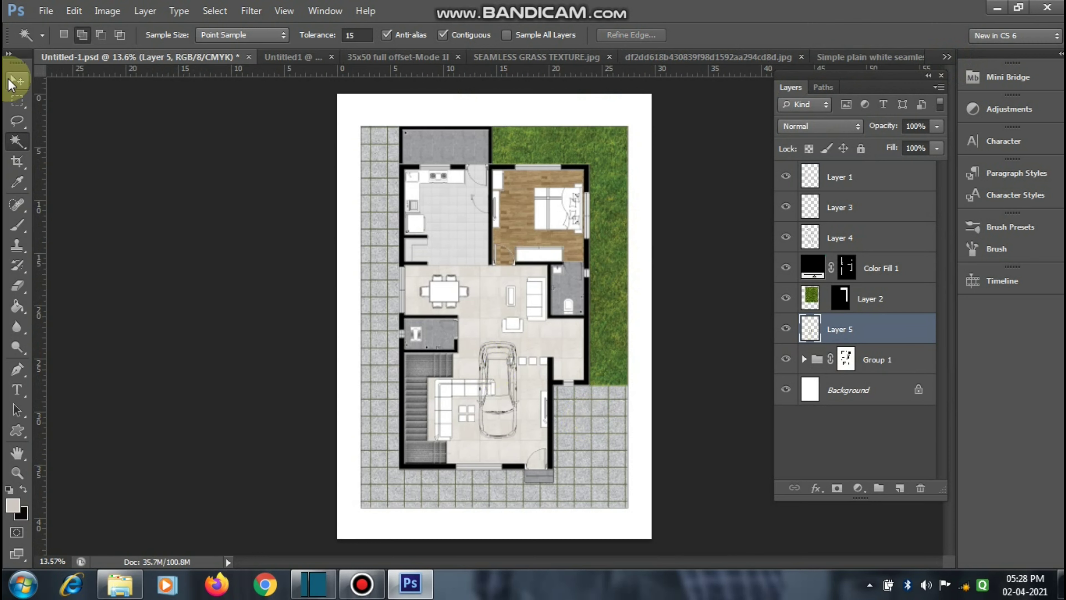
Step: Free-transform the car onto the paved parking area at the house's lower-right corner and commit it
left_click(17, 80)
key("ctrl+t")
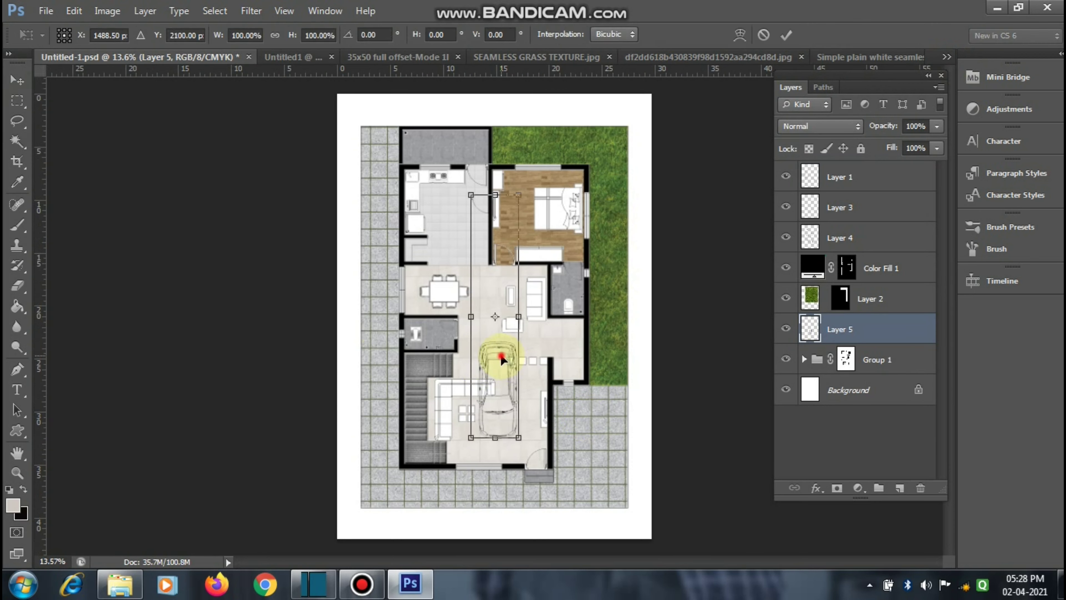
mouse_move(501, 358)
left_mouse_down()
mouse_move(592, 418)
mouse_move(593, 409)
left_mouse_up()
scroll(592, 476, "up", 2)
scroll(592, 477, "up", 3)
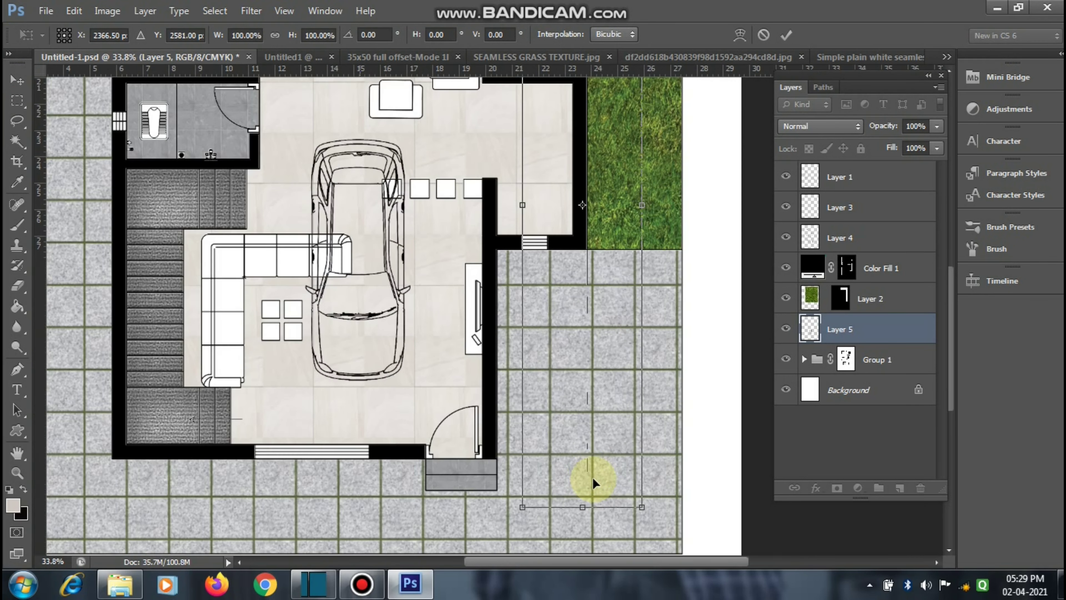
key("Return")
key("g")
scroll(392, 327, "down", 1)
scroll(503, 334, "down", 1)
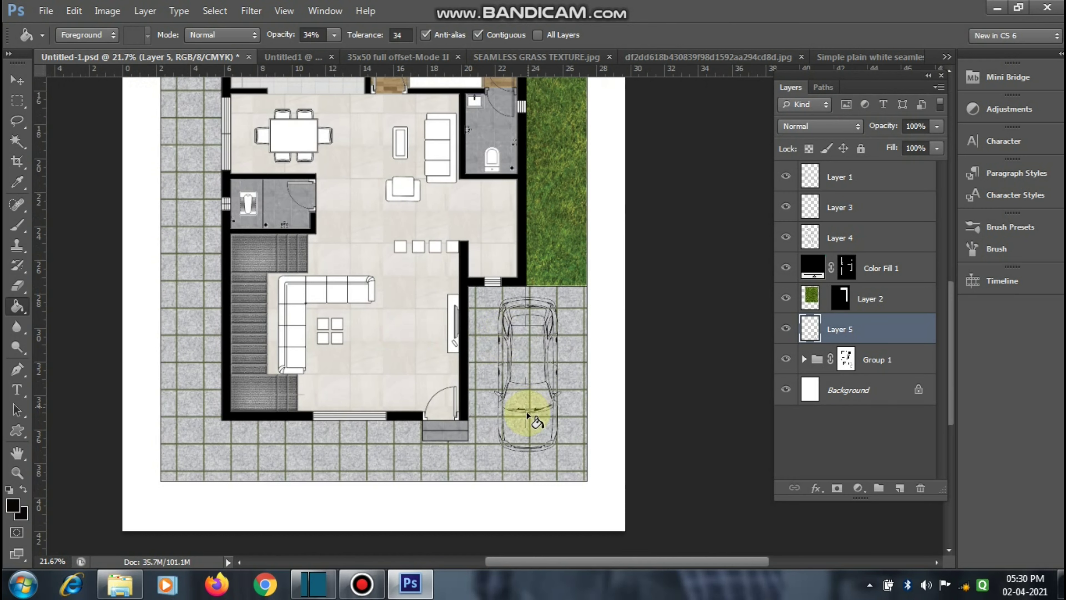
scroll(527, 414, "down", 1)
scroll(527, 397, "up", 1)
scroll(527, 397, "up", 1)
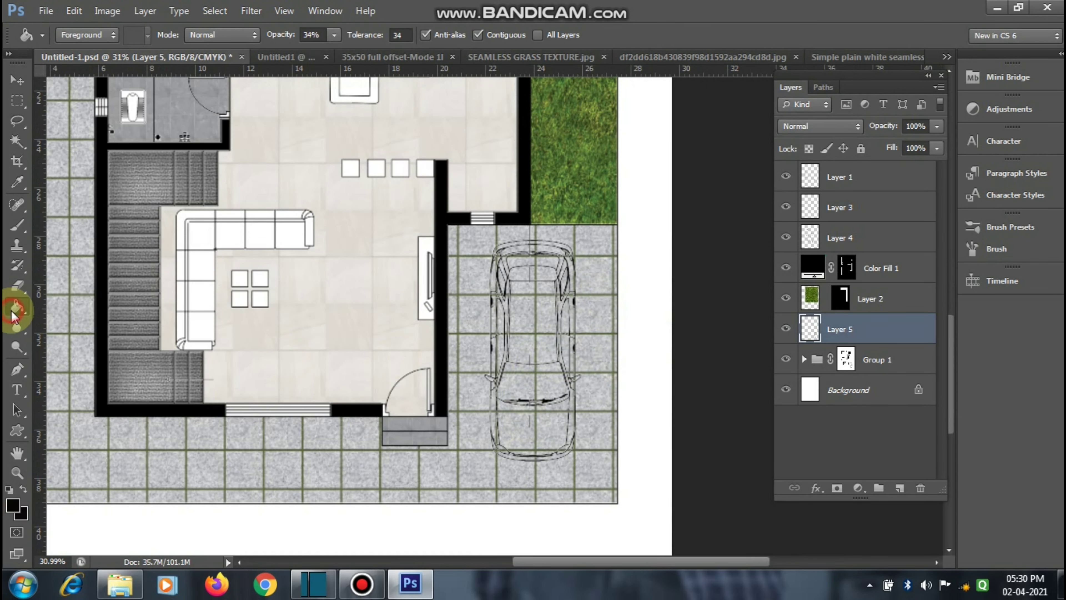
Step: Choose a light salmon red, #fd5353, as the foreground colour in the Color Picker
left_click(15, 507)
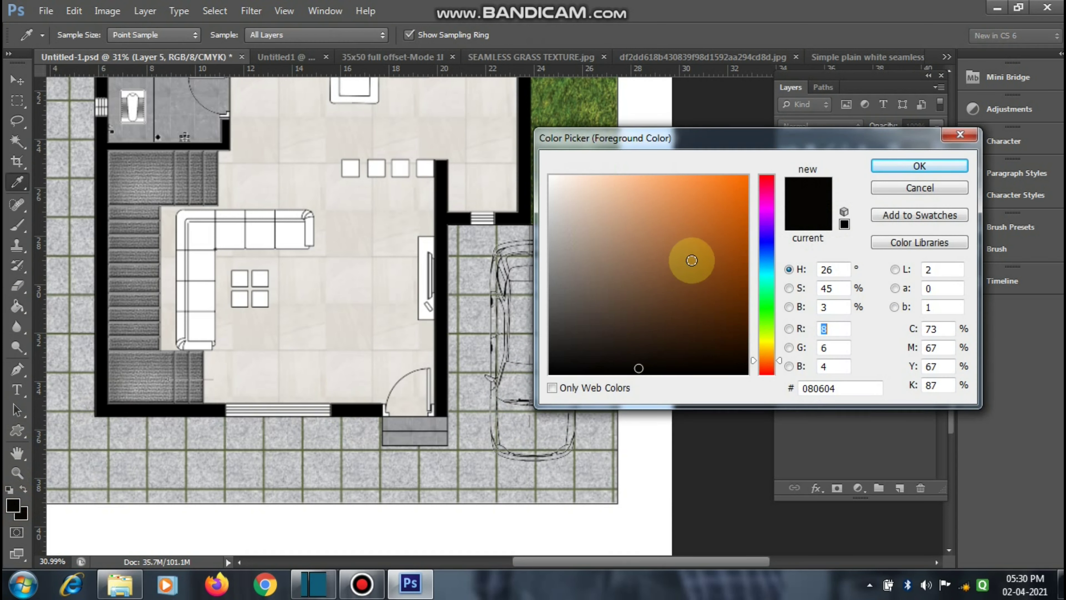
left_click(772, 368)
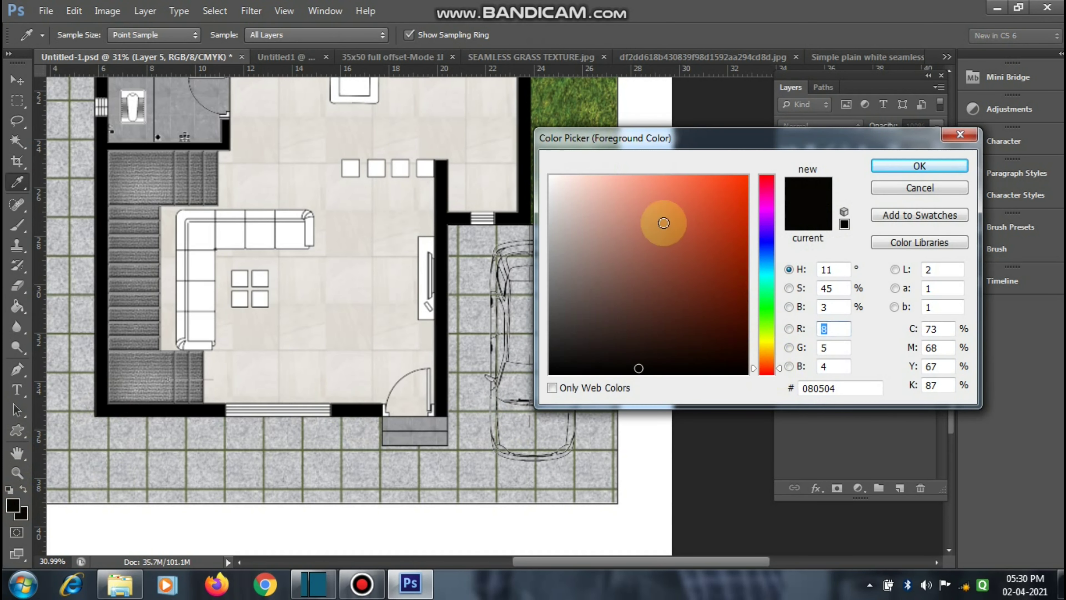
left_click_drag(659, 222, 667, 159)
key("Escape")
left_click(14, 505)
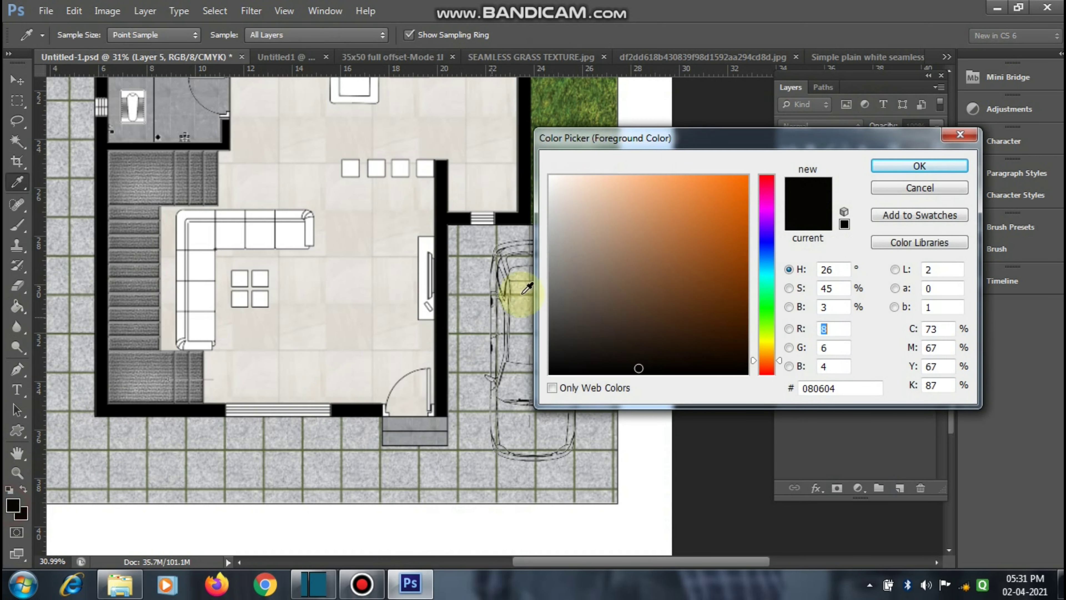
left_click_drag(566, 231, 522, 299)
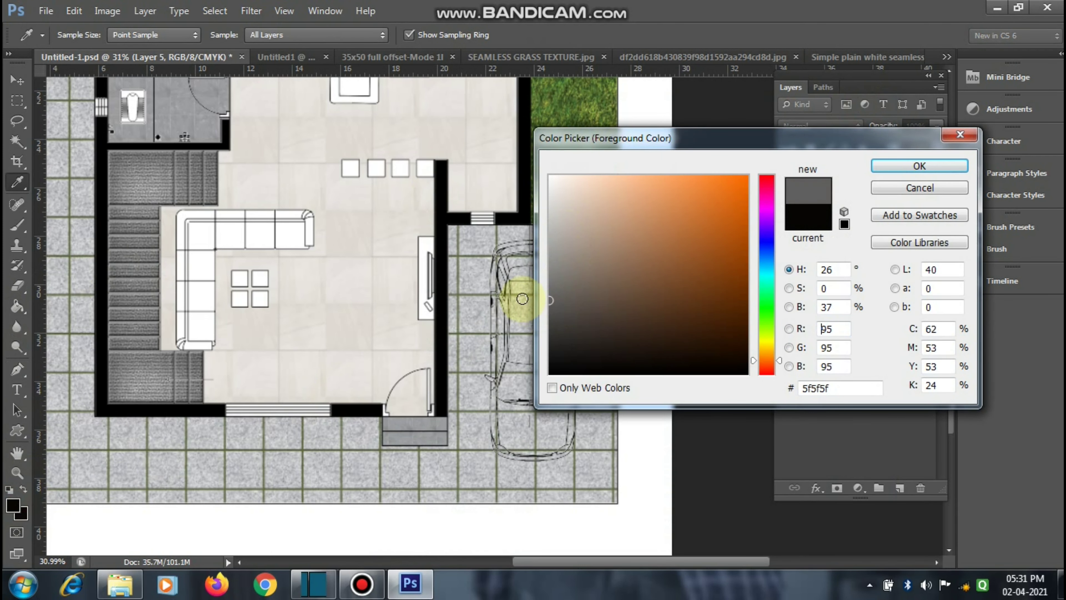
left_click(621, 318)
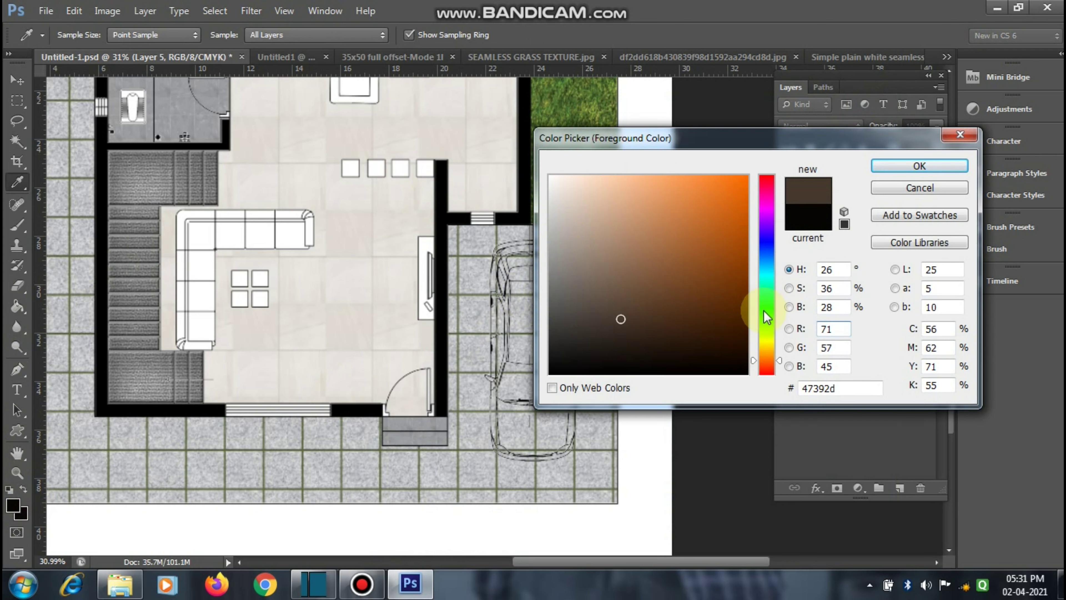
left_click_drag(768, 296, 768, 209)
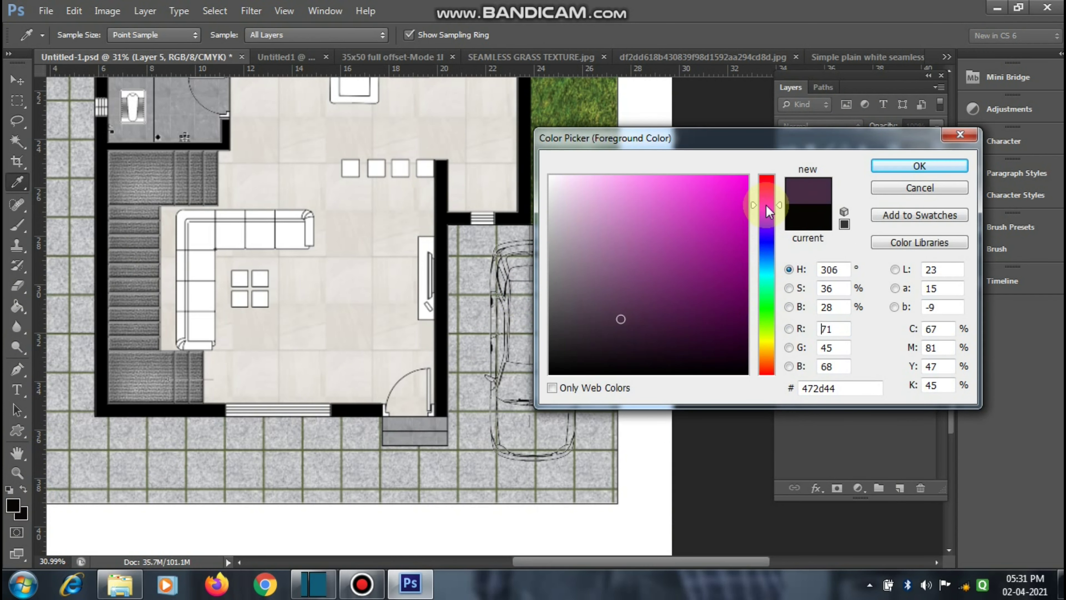
left_click_drag(682, 175, 667, 177)
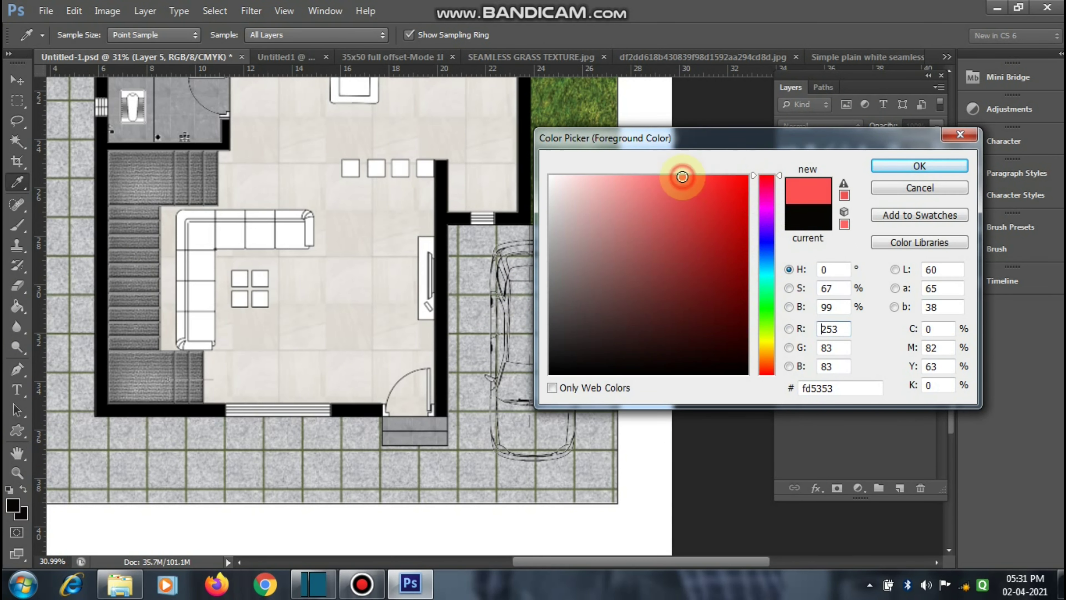
Step: Fill the car's roof, bonnet, left and right sides with red
left_click(919, 164)
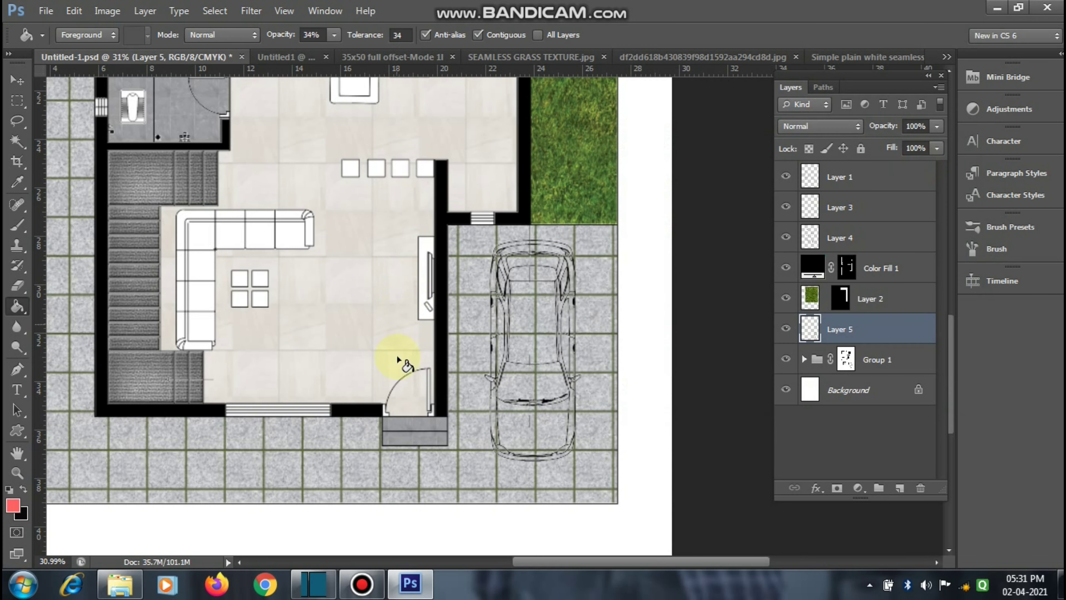
scroll(523, 417, "up", 1)
scroll(522, 424, "up", 1)
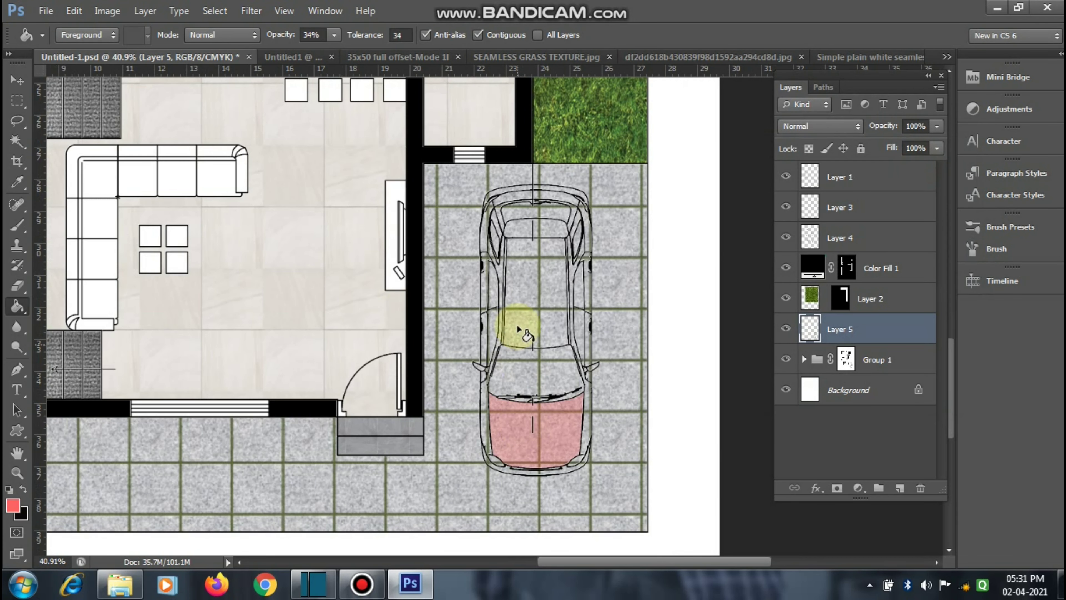
left_click(516, 316)
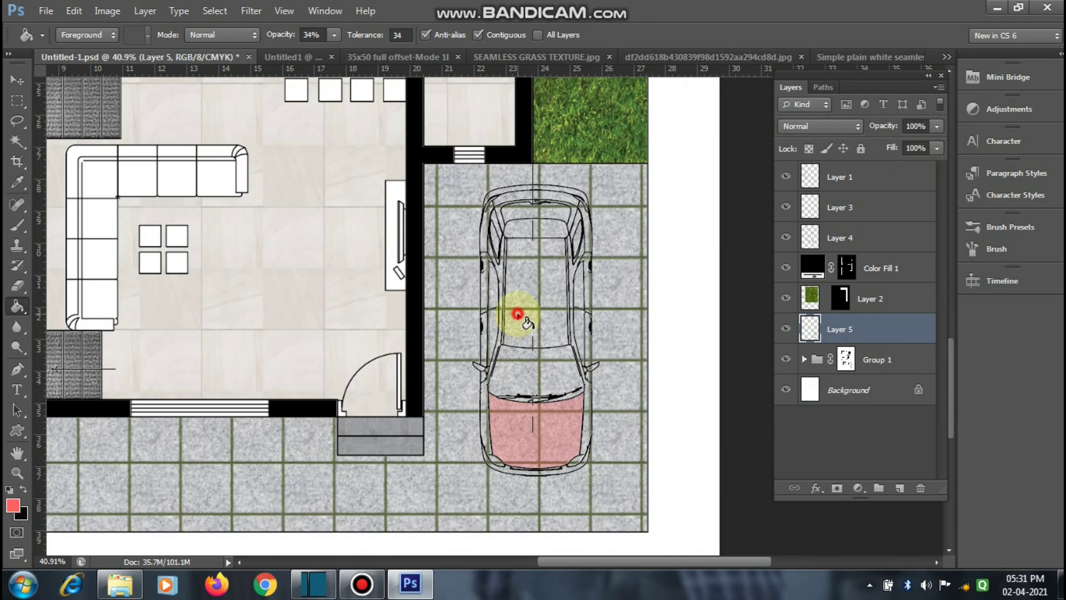
left_click(515, 444)
scroll(515, 441, "up", 3)
scroll(464, 238, "up", 1)
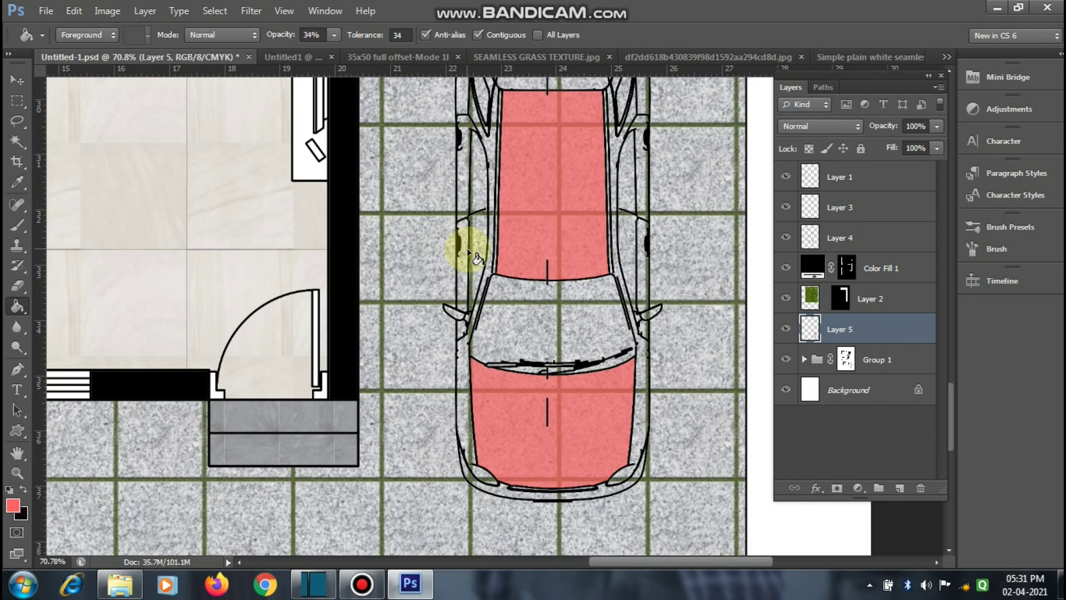
scroll(452, 381, "up", 1)
left_click(462, 403)
scroll(462, 403, "down", 2)
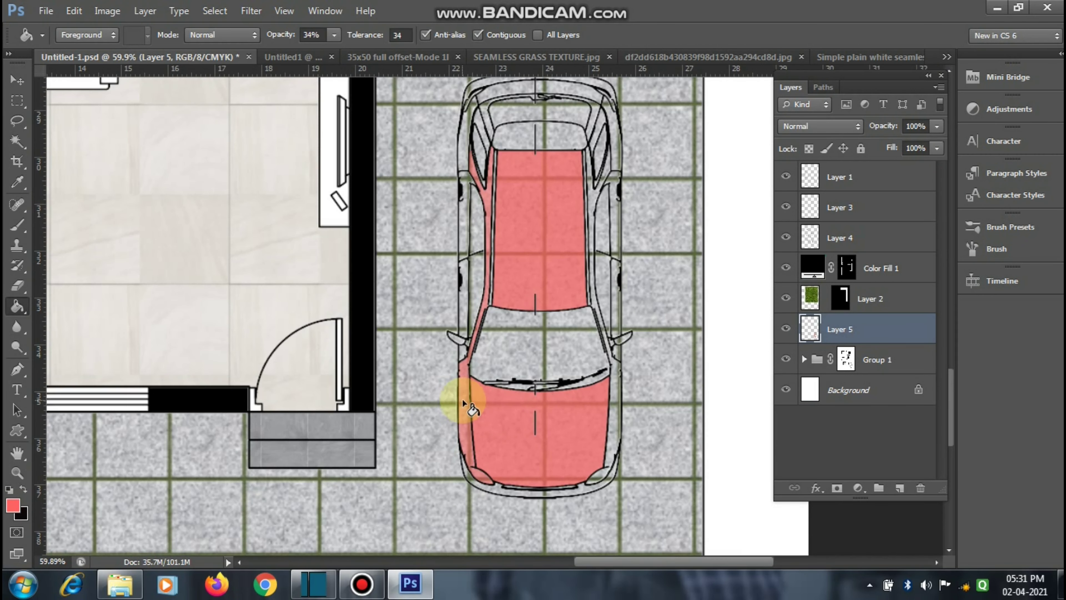
left_click(616, 435)
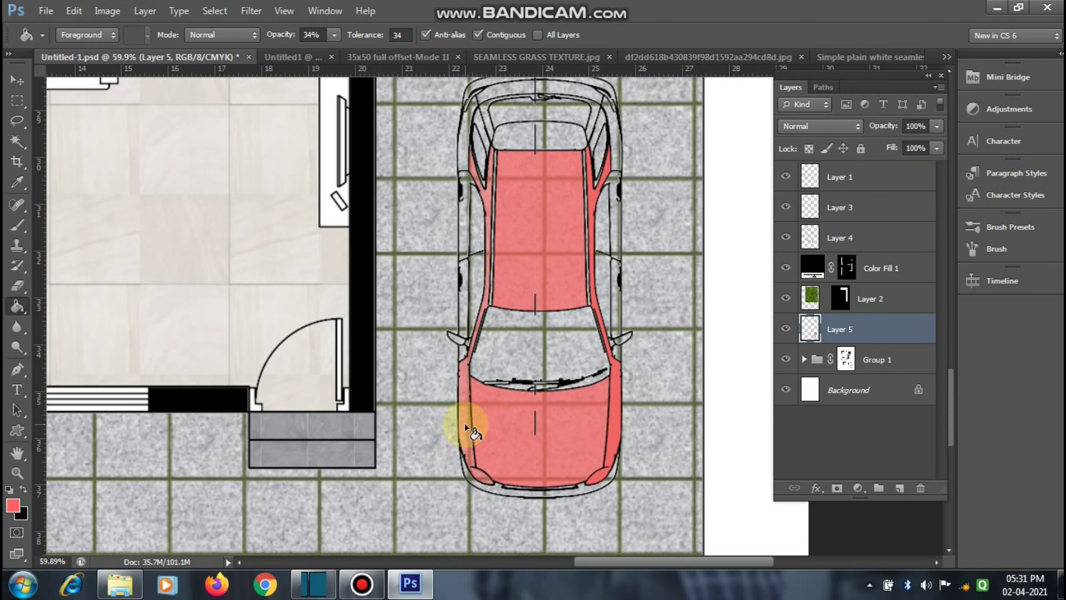
Step: Fill the car's remaining side strips and front outline with red
scroll(465, 424, "down", 1)
scroll(464, 482, "down", 1)
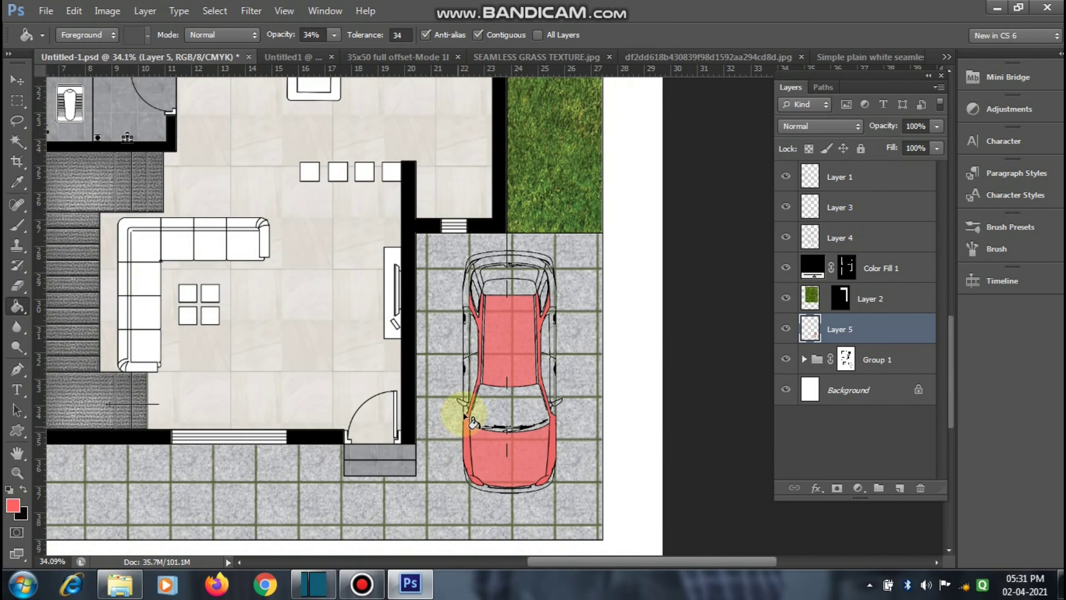
scroll(453, 416, "up", 1)
scroll(474, 382, "up", 1)
left_click(464, 380)
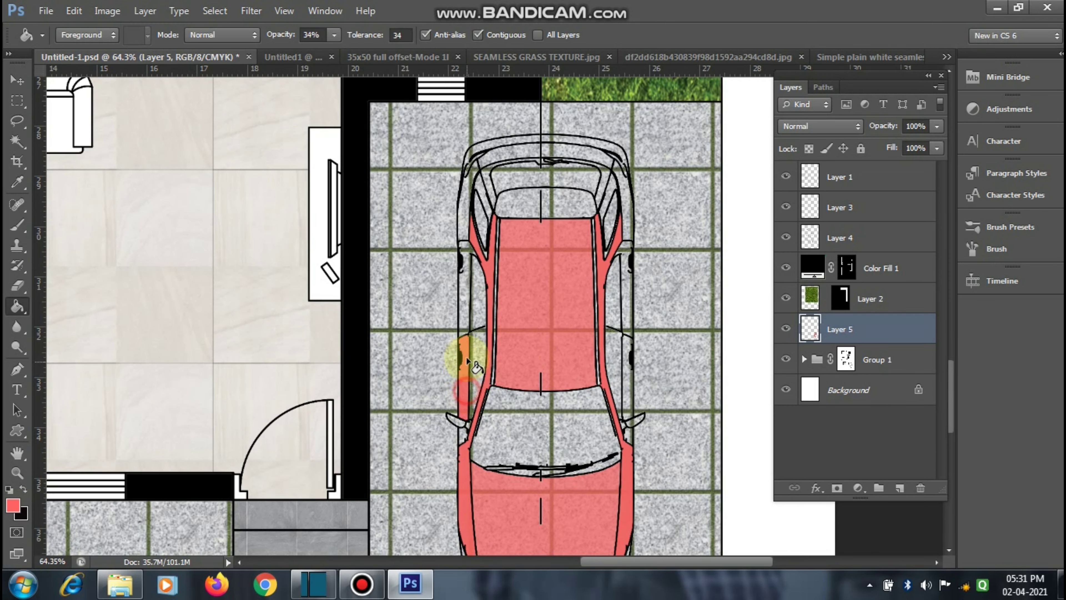
left_click(462, 327)
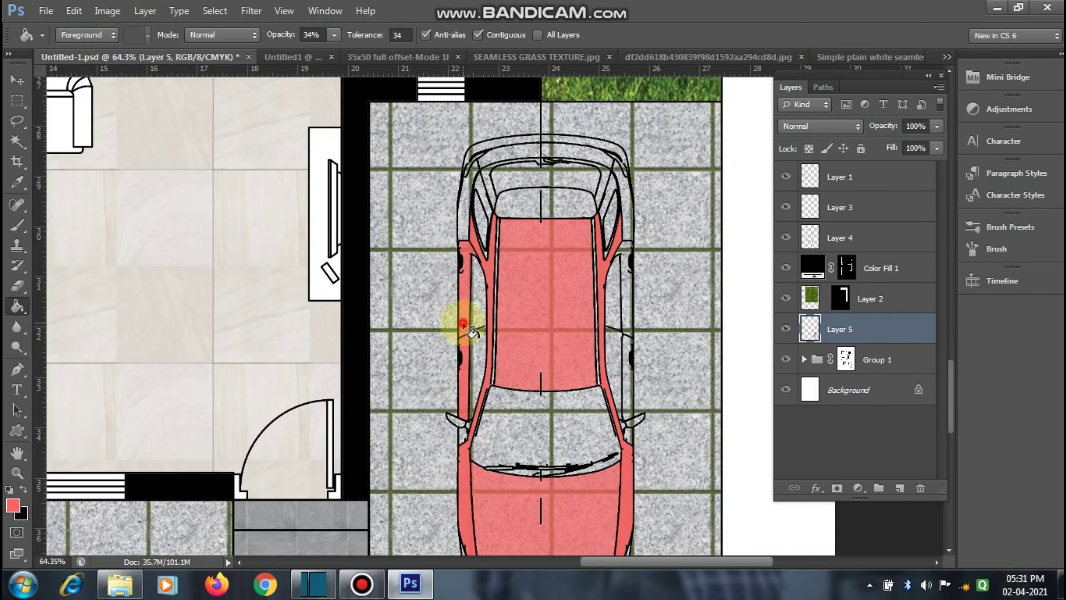
left_click(514, 142)
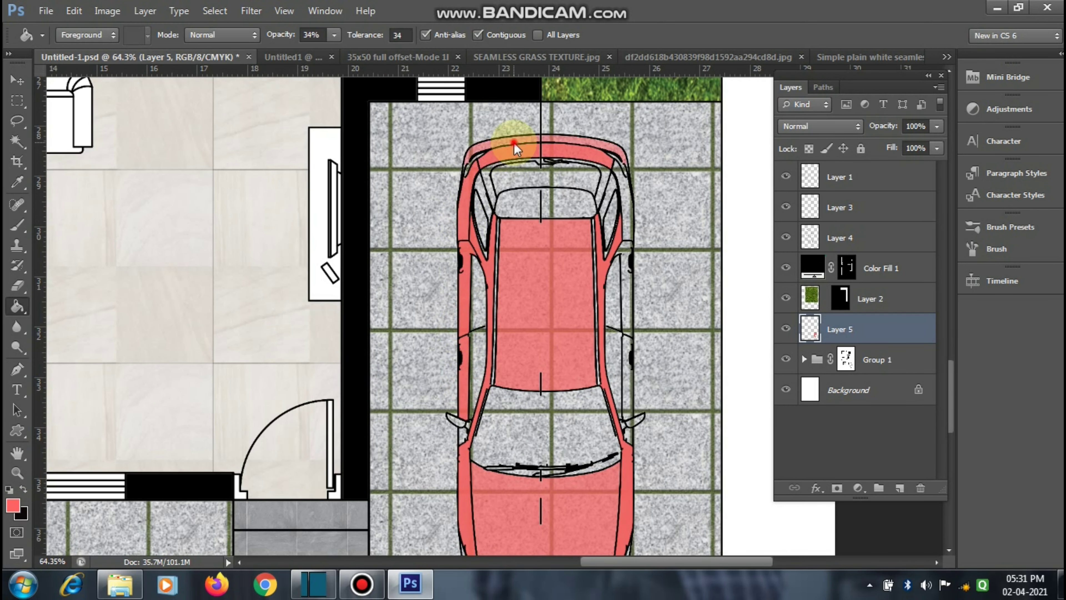
scroll(602, 274, "down", 3)
scroll(592, 202, "up", 3)
left_click(591, 201)
scroll(592, 202, "up", 1)
scroll(571, 435, "down", 3)
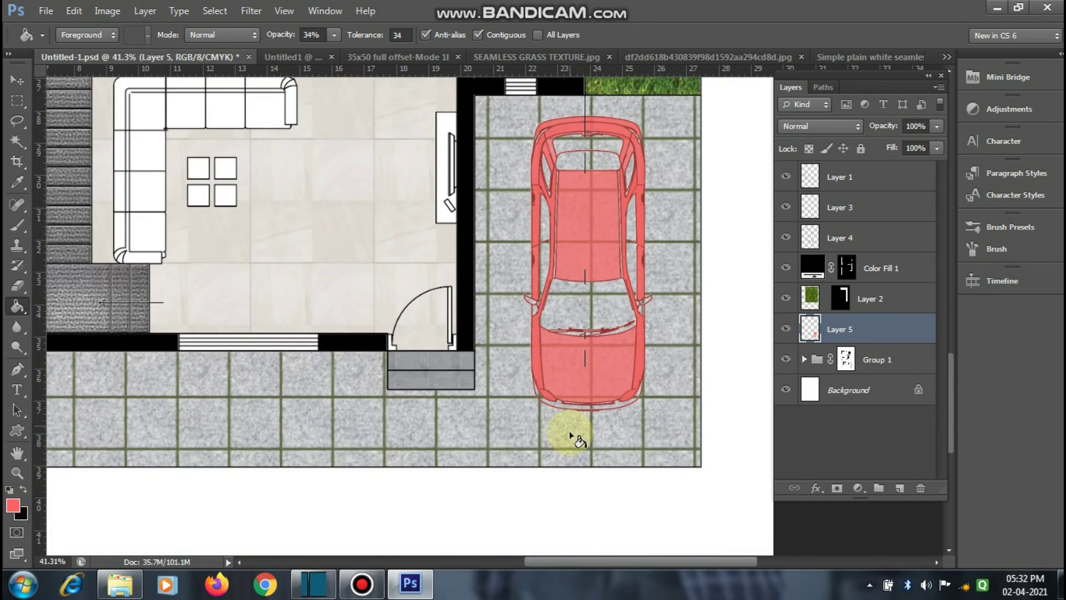
Step: Fill the car's windshield, side windows and rear window with blue
left_click(13, 505)
left_click(893, 164)
scroll(588, 336, "up", 2)
left_click(567, 336)
left_click(567, 176)
left_click(514, 202)
scroll(514, 202, "down", 3)
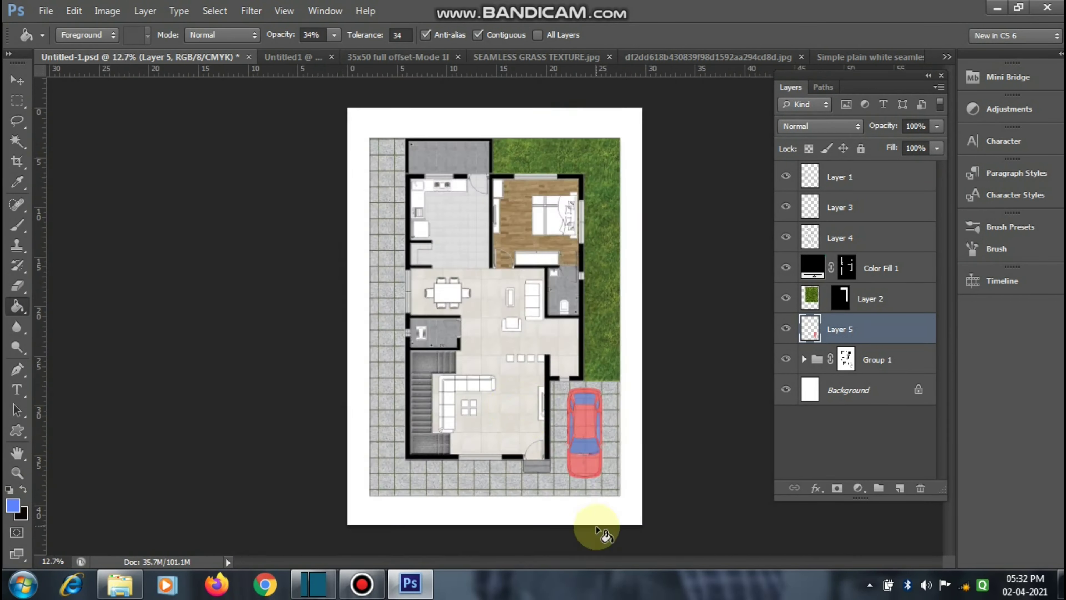
scroll(594, 523, "up", 3)
Step: Fill the car's left and right headlights with yellow
left_click(12, 505)
left_click(885, 165)
scroll(629, 294, "up", 2)
scroll(436, 231, "up", 3)
left_click(436, 231)
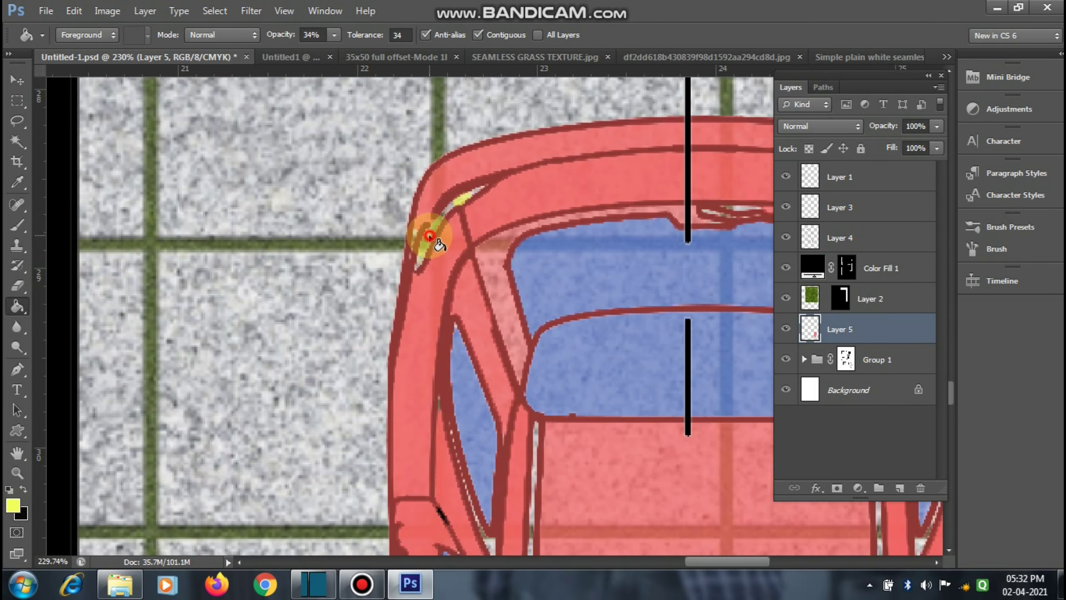
scroll(461, 252, "right", 5)
left_click(485, 254)
scroll(485, 255, "down", 5)
scroll(393, 309, "down", 1)
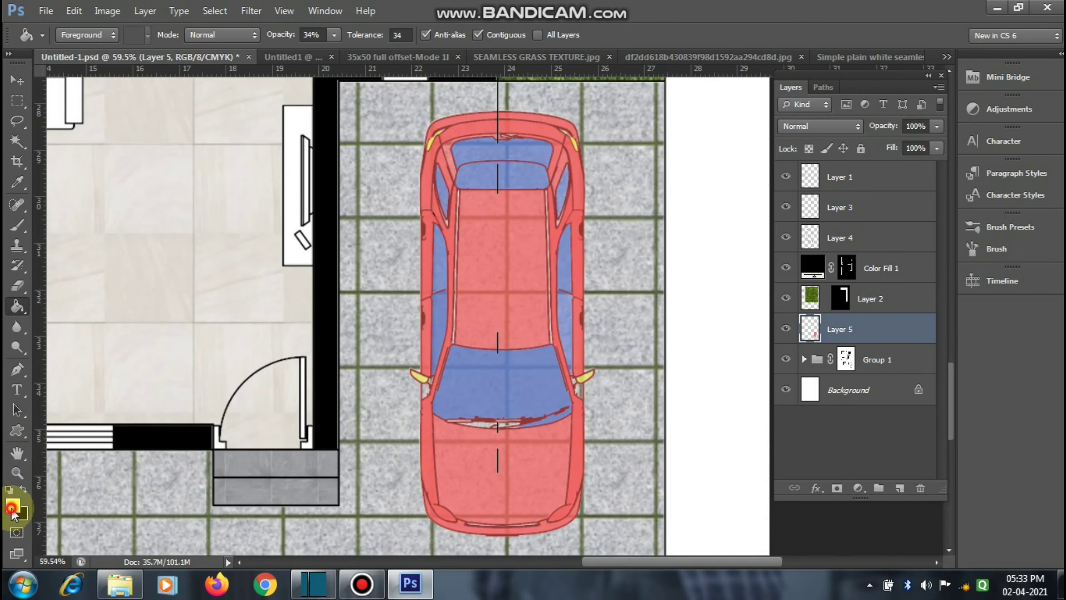
scroll(475, 500, "up", 2)
scroll(520, 357, "up", 3)
scroll(521, 357, "down", 10)
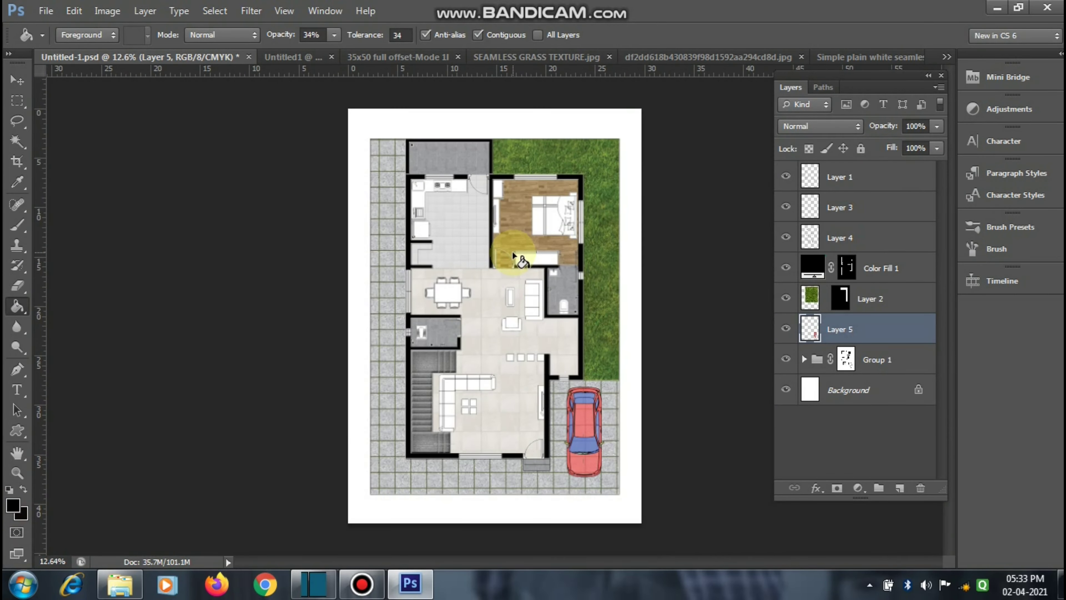
Step: Zoom out over the whole floor plan and select Group 1 in the Layers panel
scroll(479, 290, "up", 2)
scroll(462, 301, "up", 2)
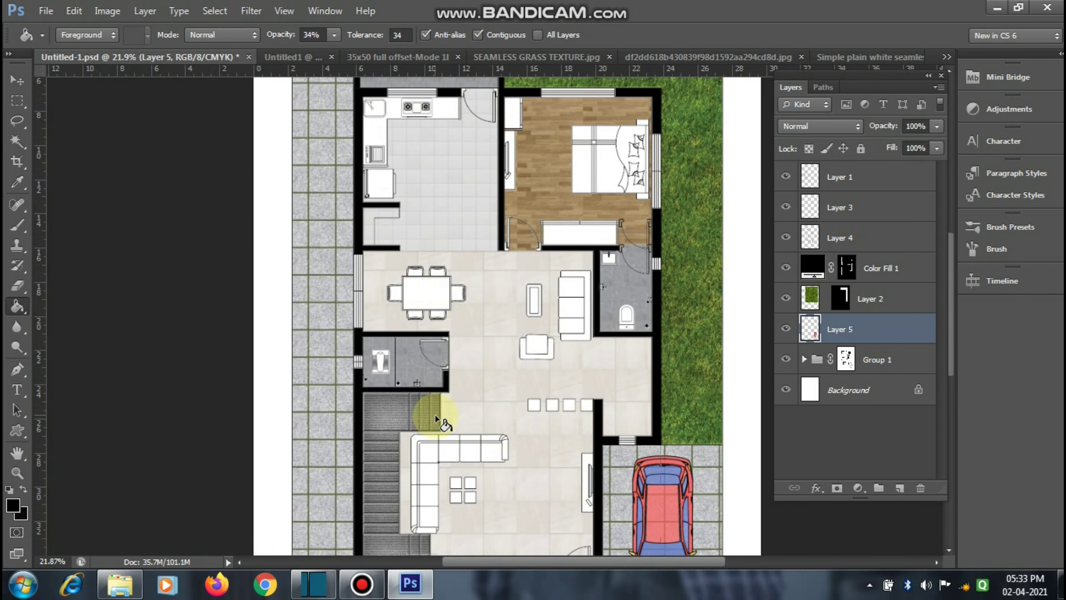
scroll(436, 420, "down", 1)
scroll(439, 437, "down", 1)
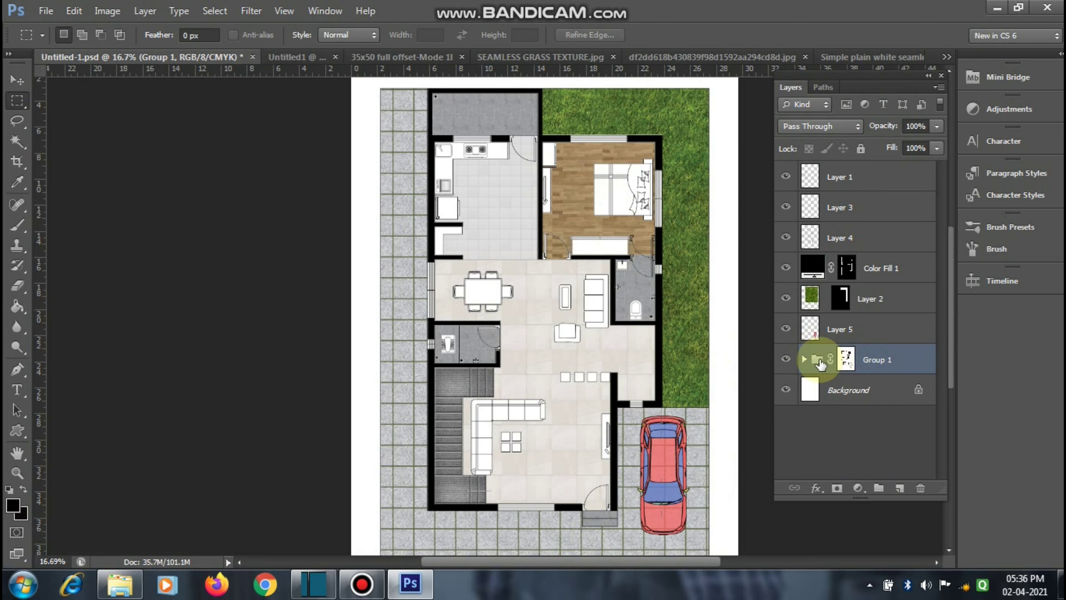
left_click(898, 360)
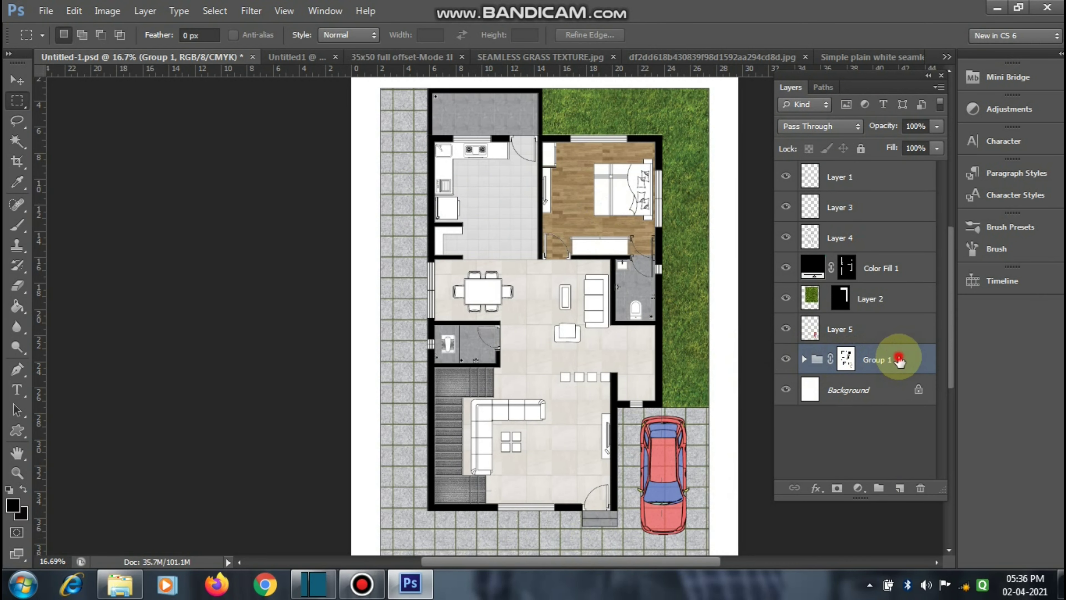
Step: Add a drop shadow to Group 1 with 22 px distance, 80% spread and 138° angle
double_click(899, 360)
left_click_drag(707, 147, 782, 116)
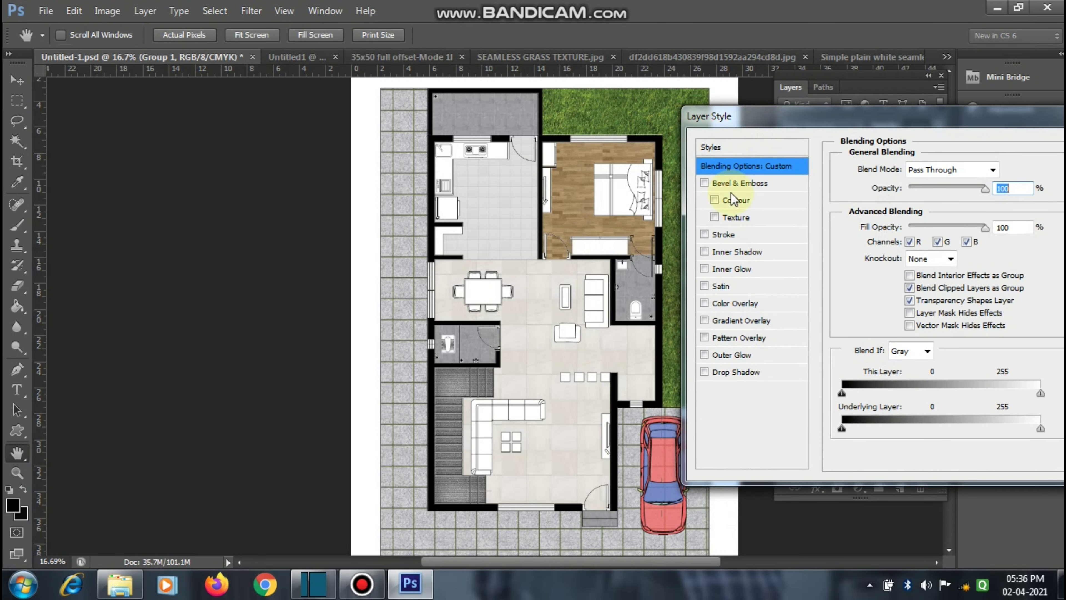
left_click(708, 371)
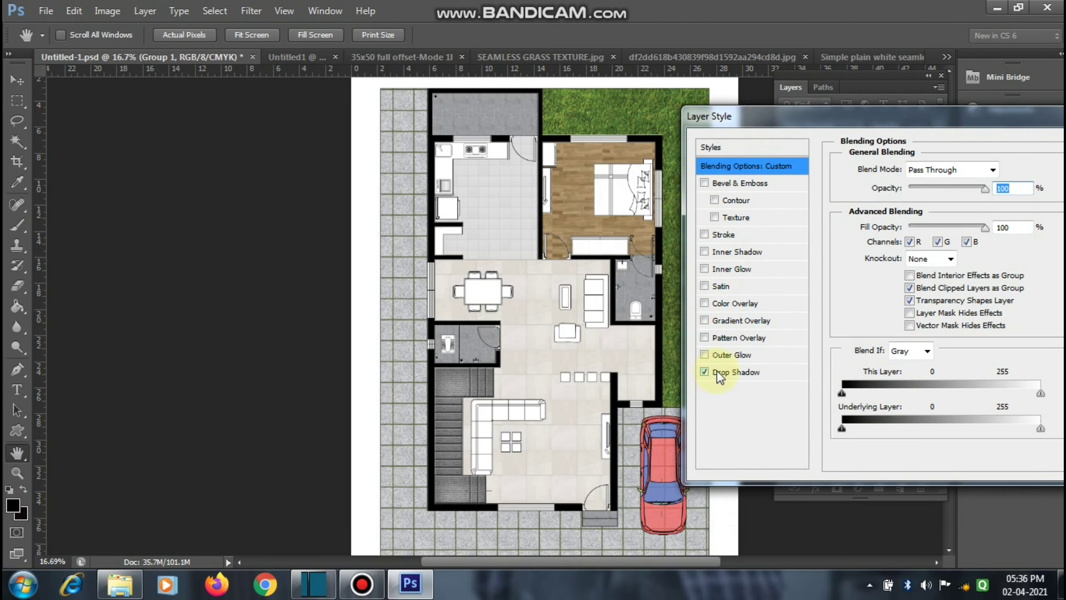
left_click(721, 372)
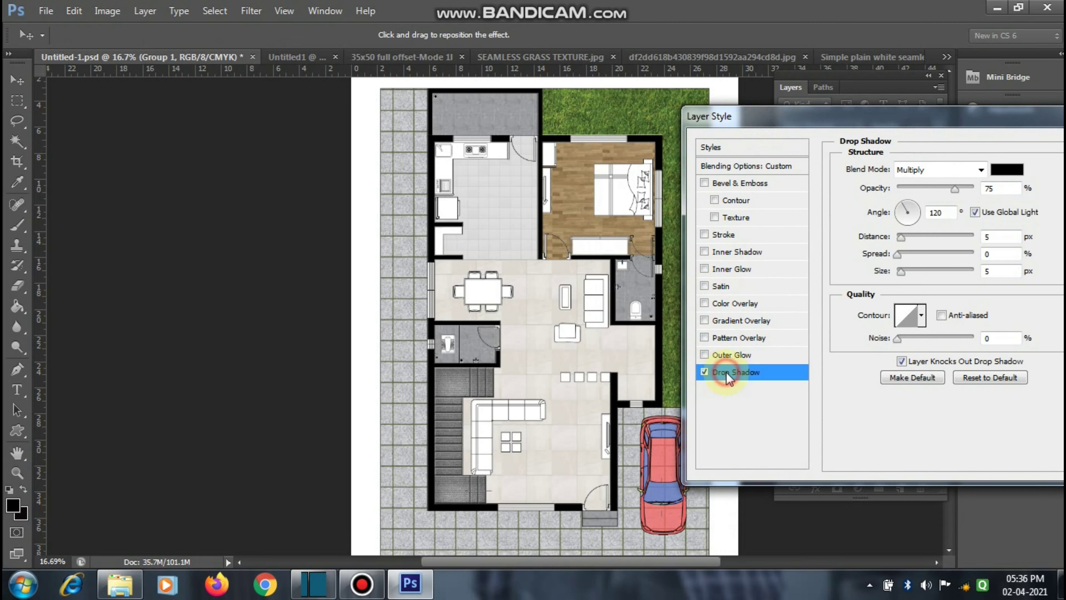
left_click(462, 270)
mouse_move(466, 272)
left_mouse_down()
mouse_move(472, 281)
mouse_move(463, 271)
left_mouse_up()
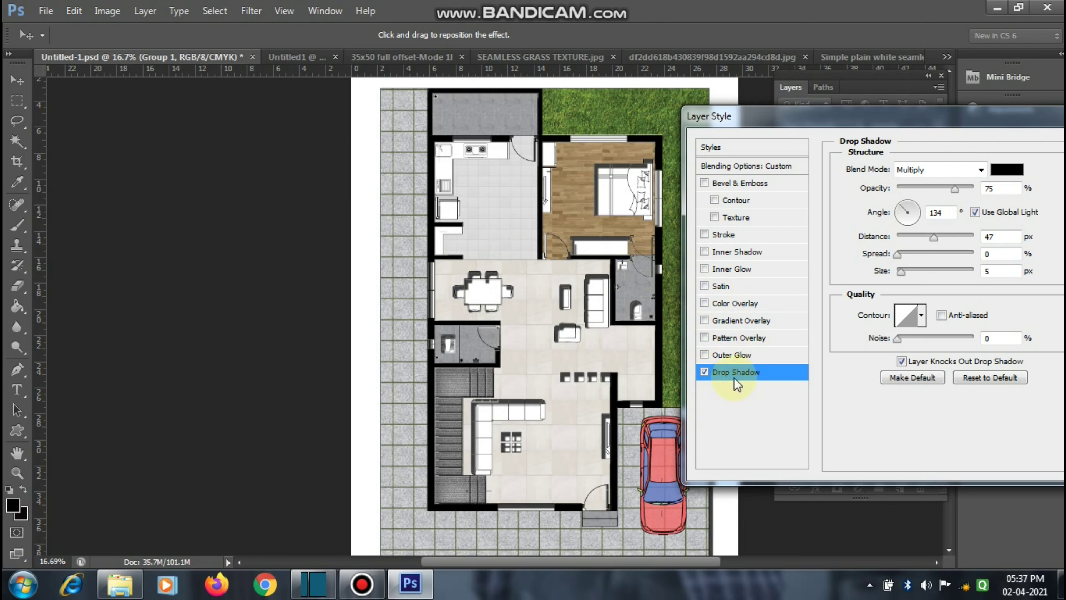
mouse_move(903, 256)
left_mouse_down()
mouse_move(960, 255)
mouse_move(914, 244)
left_mouse_up()
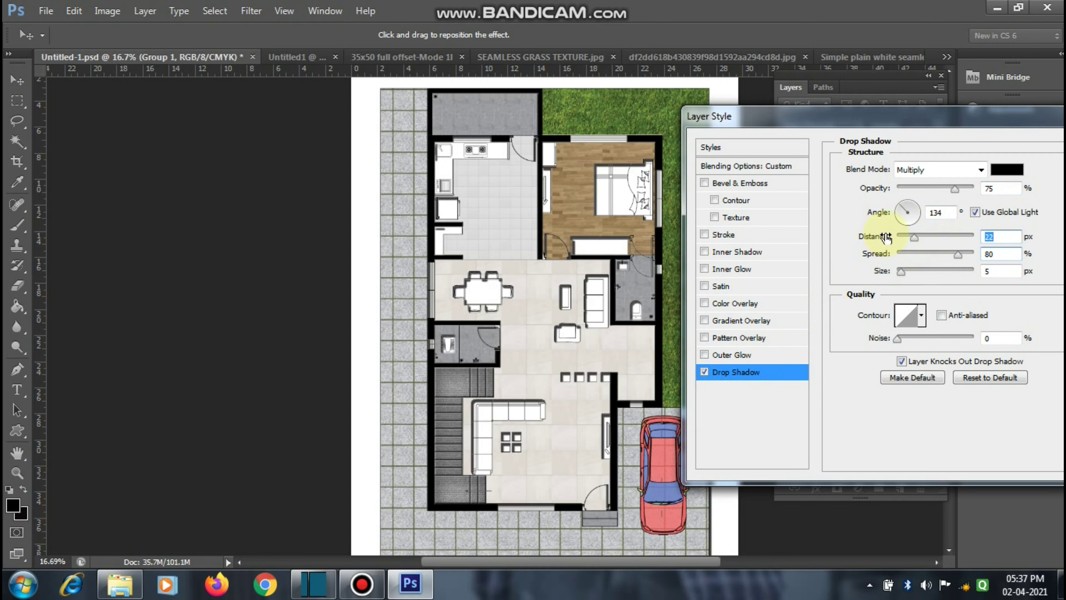
left_click(909, 209)
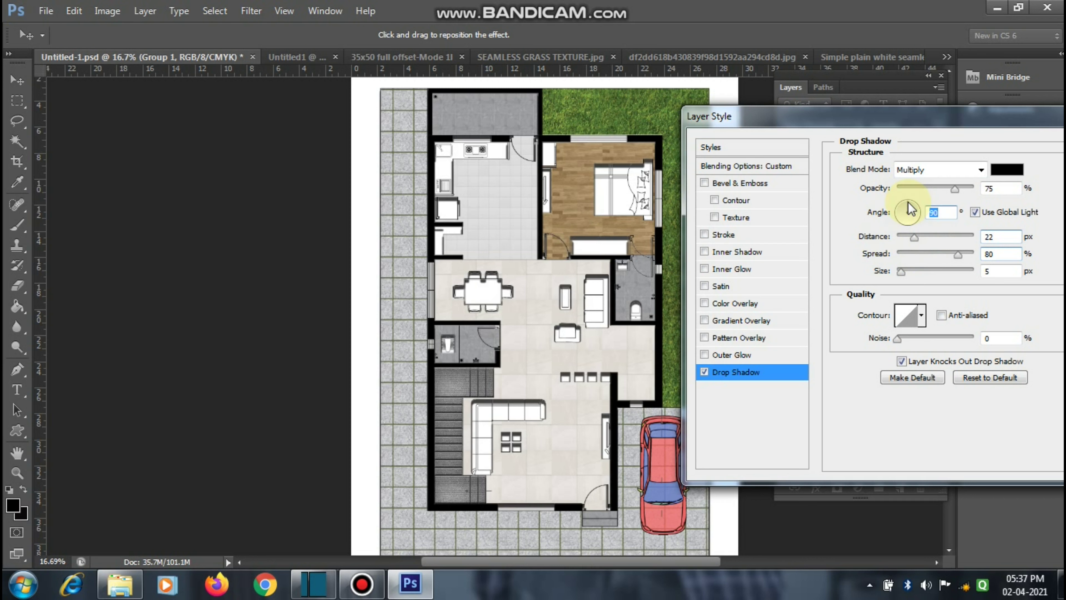
left_click(901, 206)
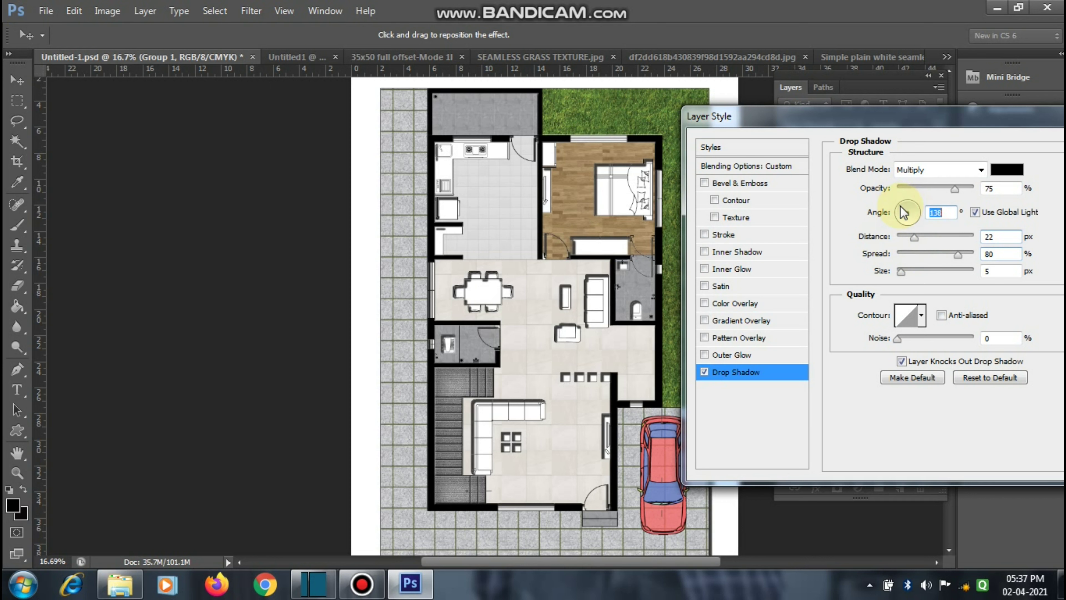
Step: Keep the drop shadow blend mode at Multiply, 75% opacity, and discard a trial Outer Glow
left_click(964, 172)
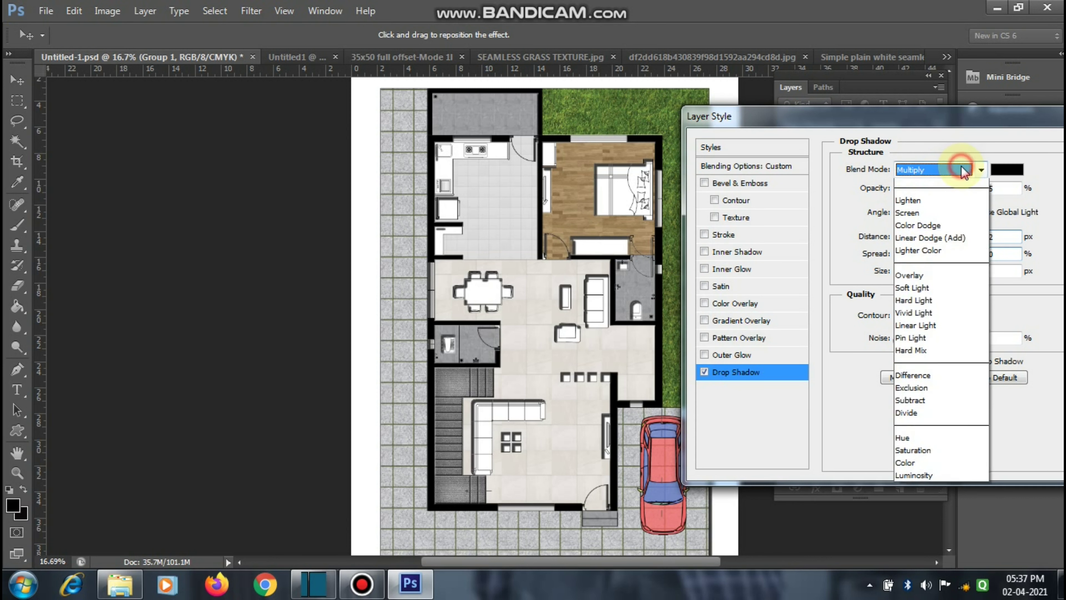
left_click(908, 223)
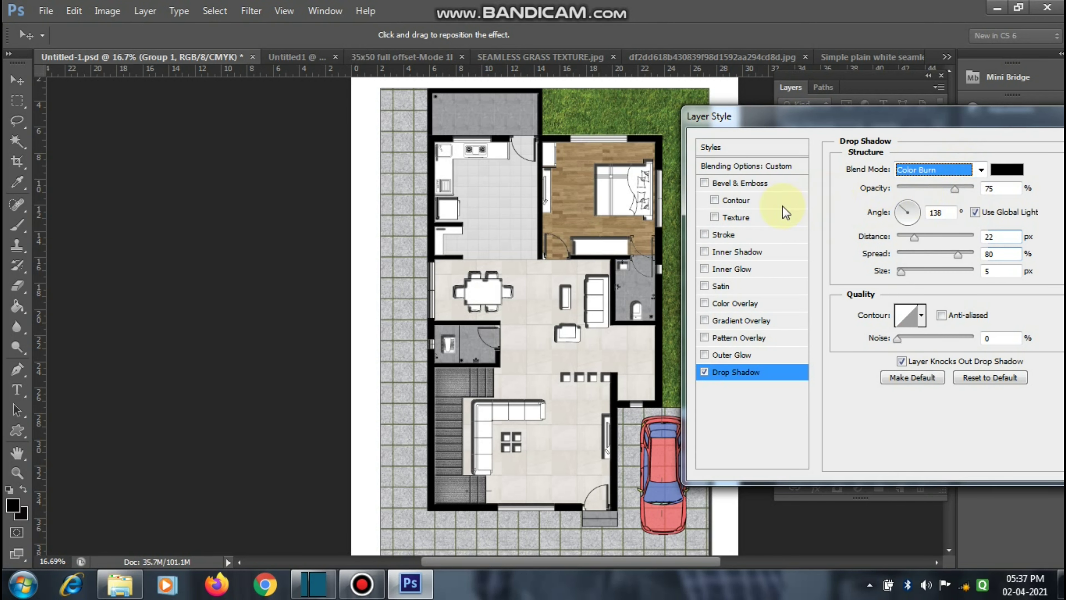
key("Down")
key("Down")
key("Down")
key("Down")
key("Down")
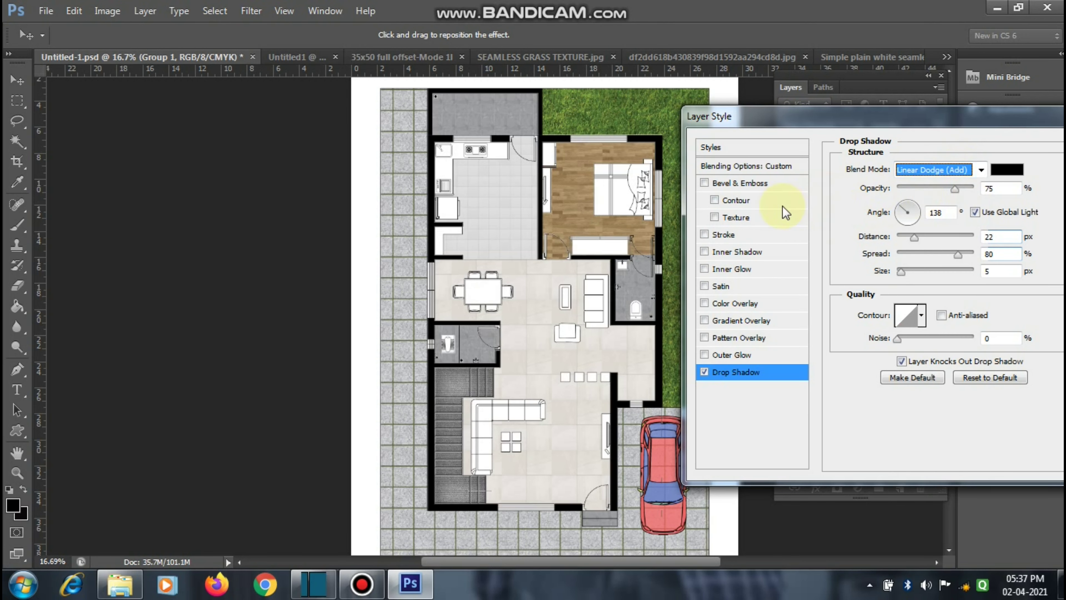
key("Down")
key("Down")
key("Down")
key("Down")
key("Down")
key("Down")
key("Down")
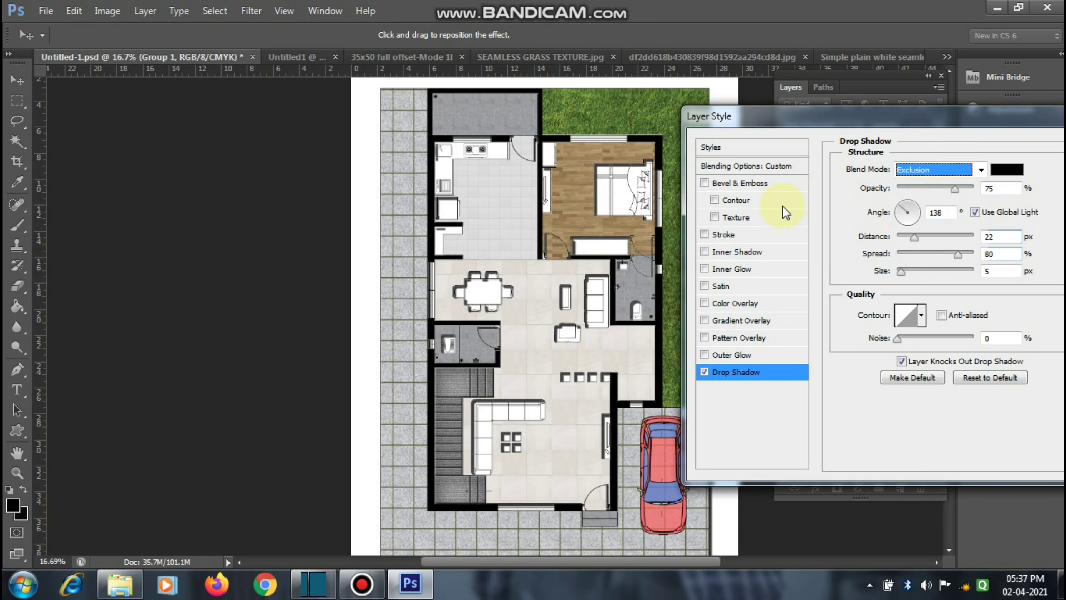
key("Down")
key("Down")
key("Down")
key("Down")
key("Down")
key("Down")
key("m")
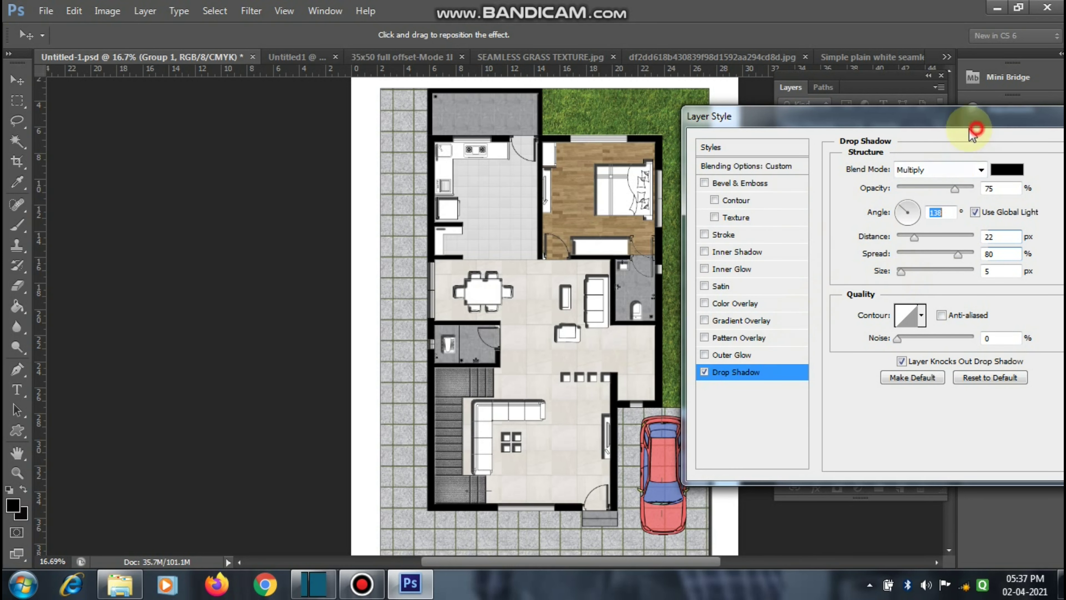
left_click_drag(954, 188, 917, 189)
left_click_drag(901, 271, 897, 273)
left_click(732, 354)
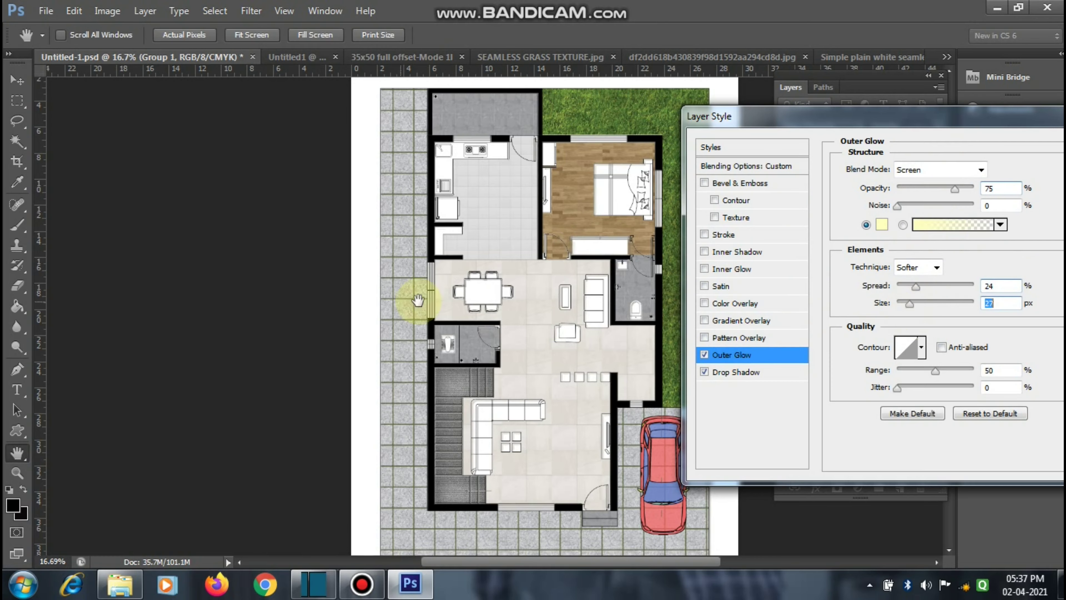
left_click_drag(416, 298, 400, 285)
left_click(705, 355)
Step: Add an inner shadow: 46% opacity, 150°, 25 px distance, 13% choke, 24 px size
left_click(737, 251)
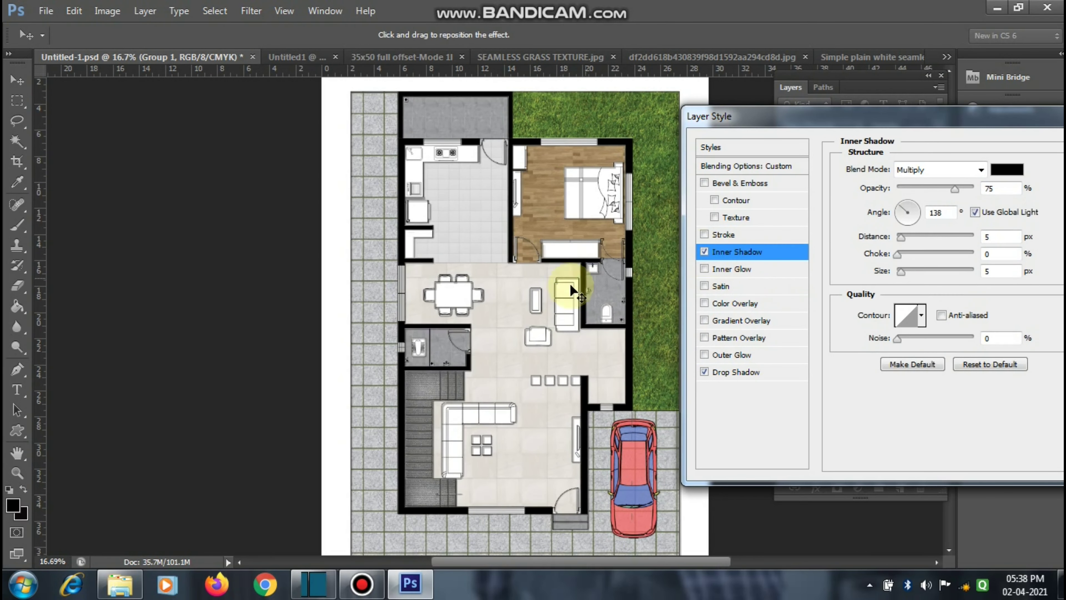
left_click_drag(564, 311, 561, 307)
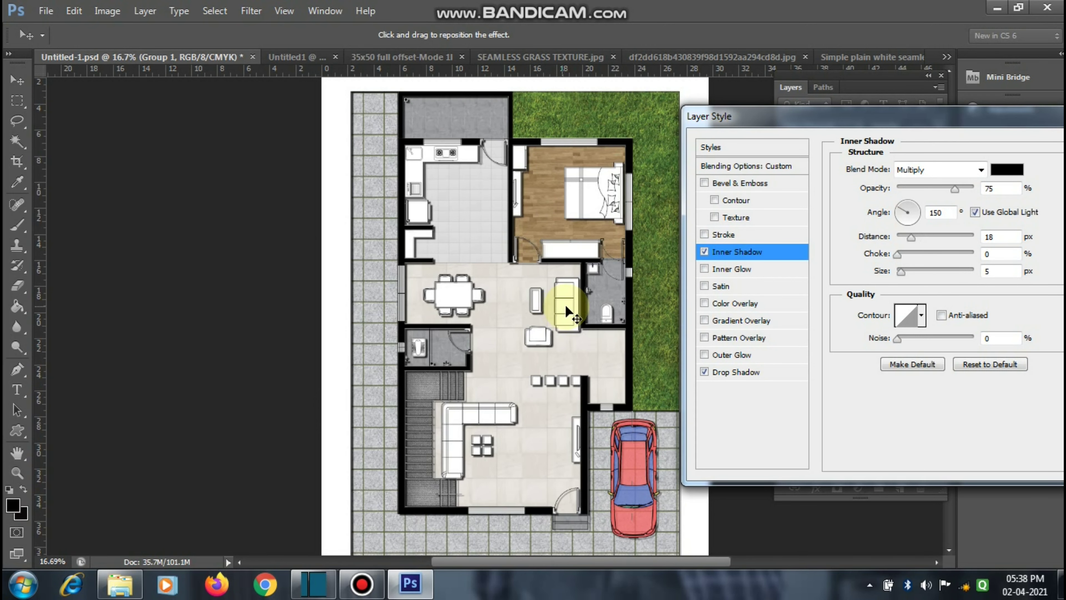
key("ctrl+minus")
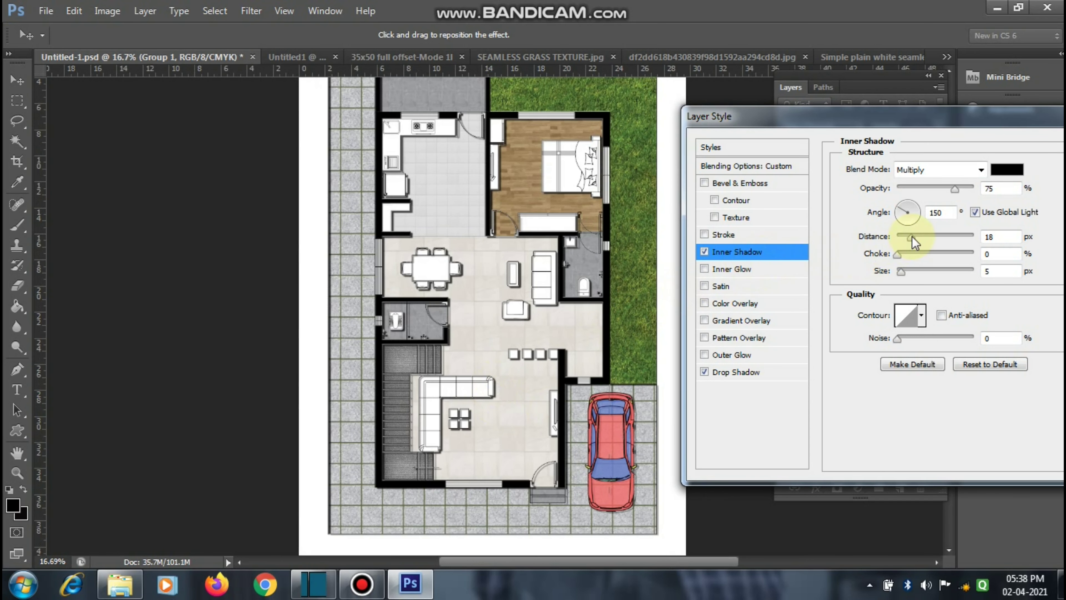
left_click(922, 238)
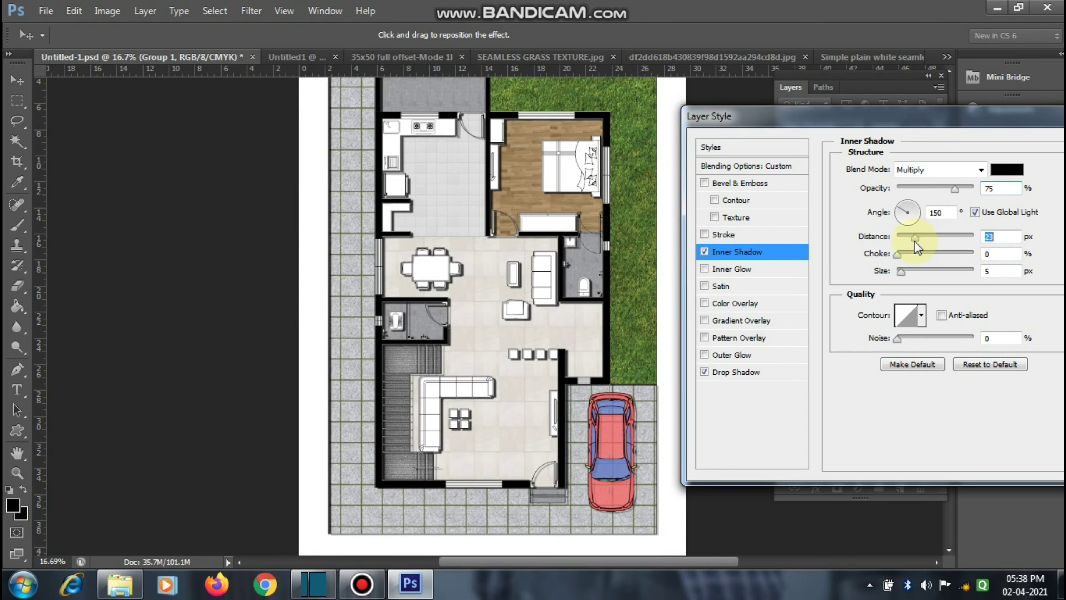
left_click_drag(915, 241, 911, 240)
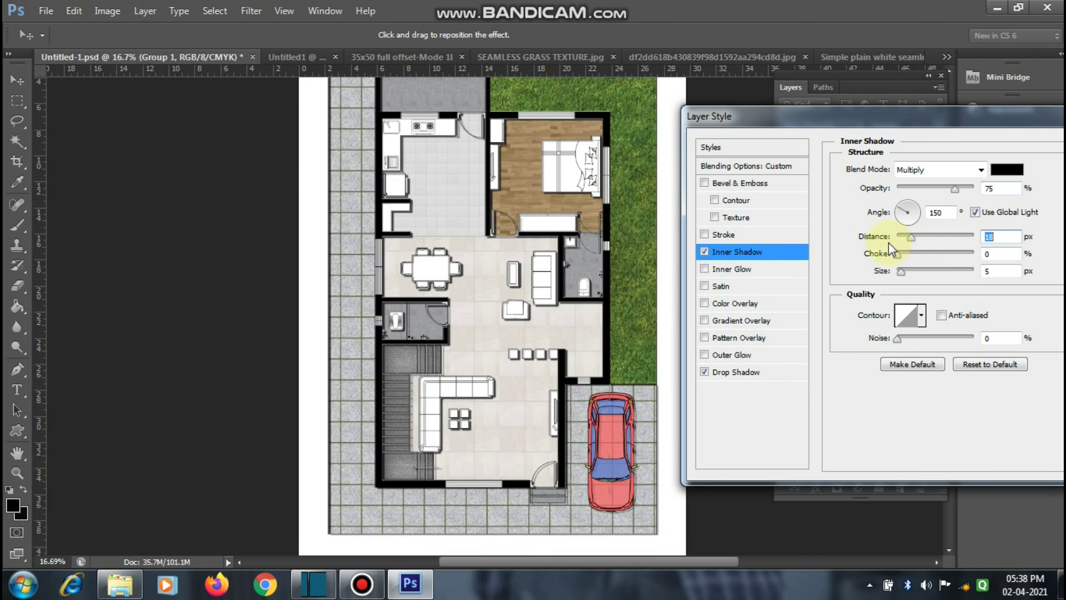
mouse_move(900, 256)
left_mouse_down()
mouse_move(912, 258)
mouse_move(902, 257)
left_mouse_up()
left_click_drag(899, 273, 926, 278)
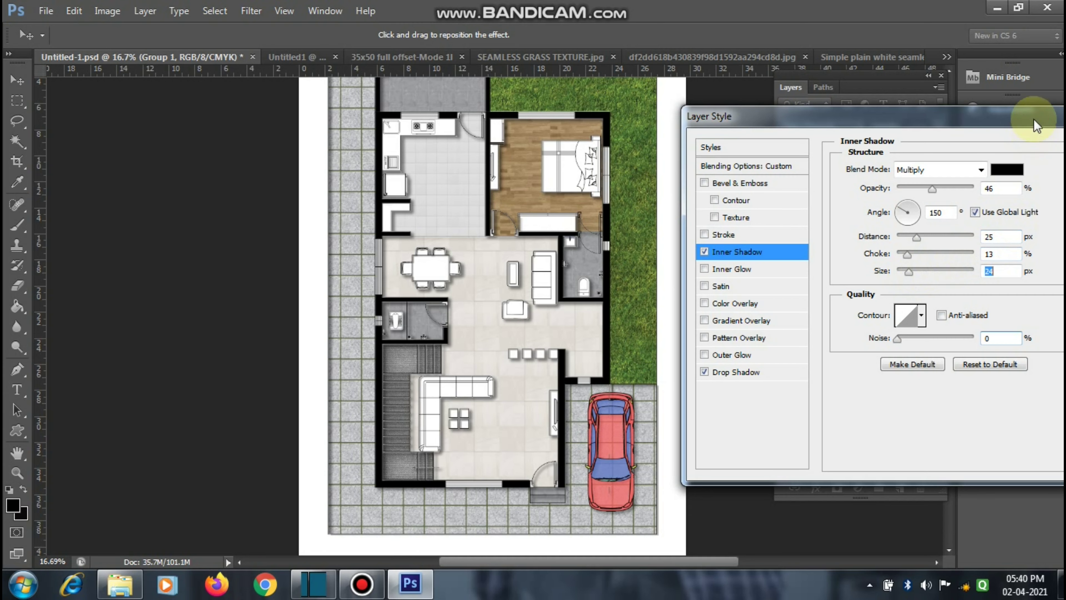
left_click_drag(1028, 116, 918, 115)
Step: Apply the drop and inner shadow layer style to Group 1
left_click(1053, 144)
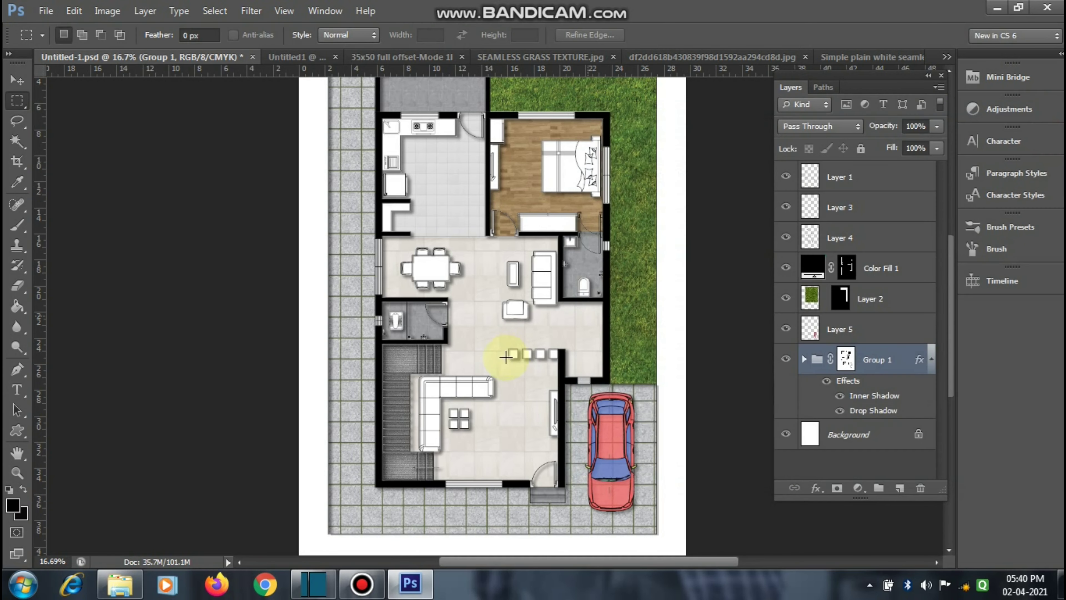
scroll(507, 369, "down", 3)
scroll(410, 276, "up", 1)
scroll(440, 439, "up", 1)
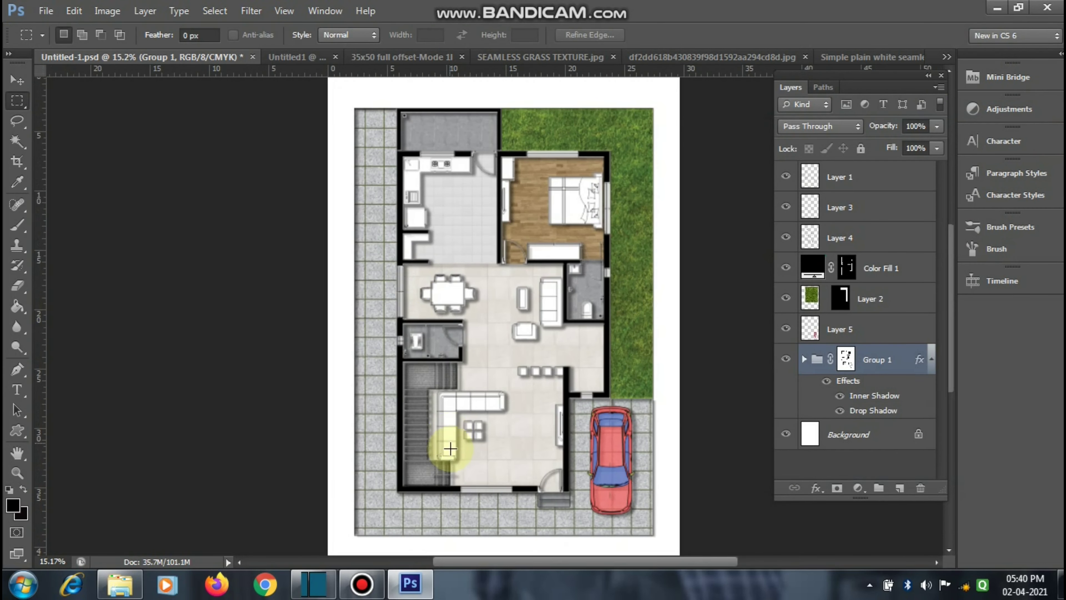
scroll(445, 445, "up", 1)
scroll(480, 367, "down", 1)
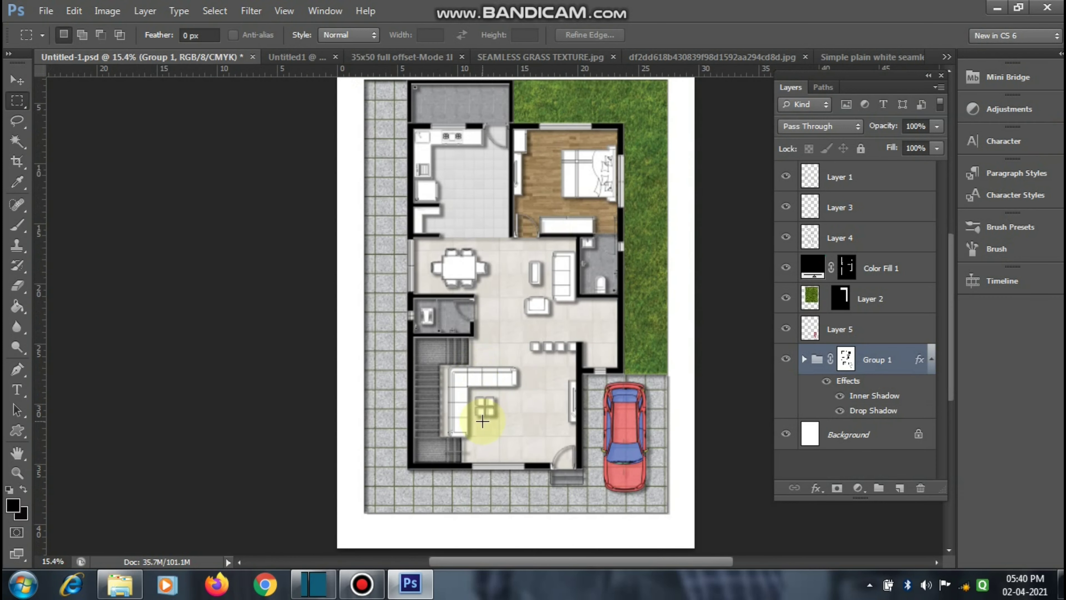
scroll(478, 420, "up", 1)
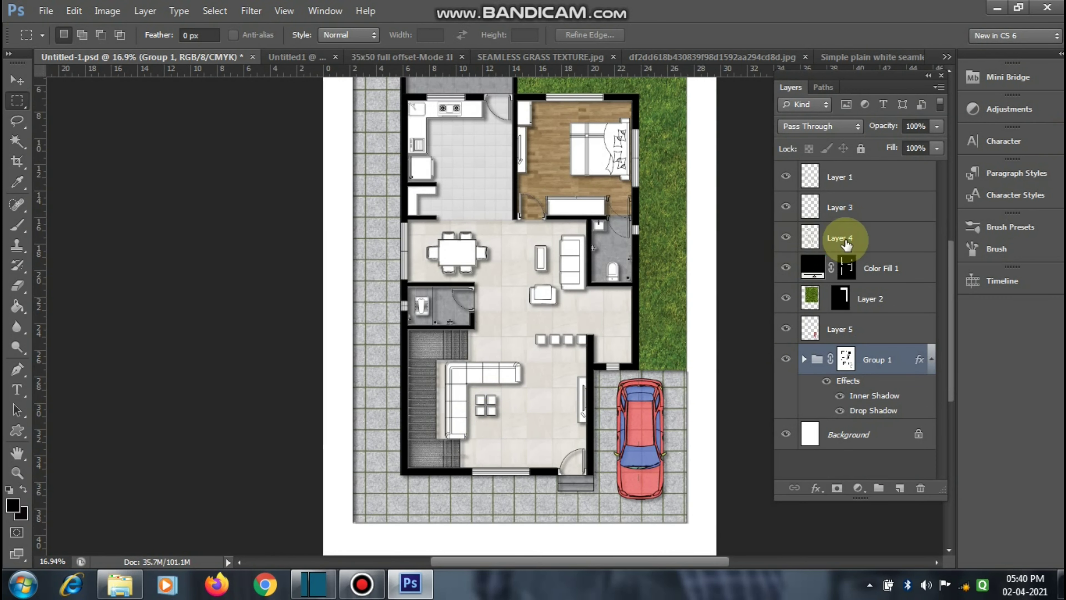
Step: On Layer 4, fill the L-sofa cushions, sofa and armchair with cream
left_click(797, 238)
key("g")
scroll(452, 424, "up", 4)
scroll(527, 410, "up", 3)
left_click(465, 424)
left_click(474, 361)
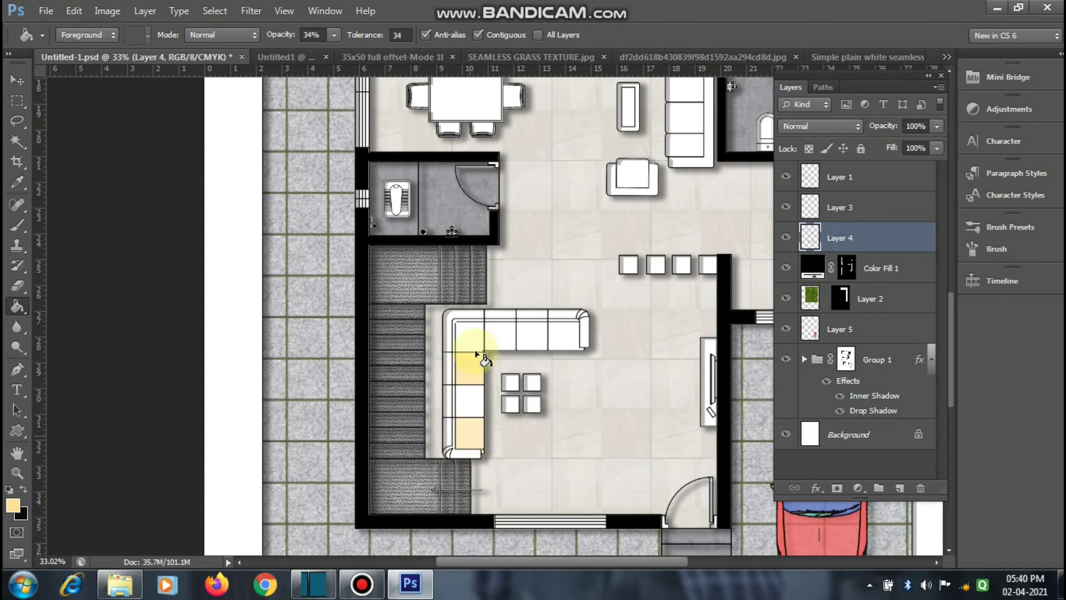
scroll(523, 399, "down", 4)
scroll(523, 399, "up", 5)
scroll(549, 333, "down", 2)
left_click(552, 251)
left_click(552, 292)
Step: Fill the dining set, coffee table and bed with cream
left_click(483, 370)
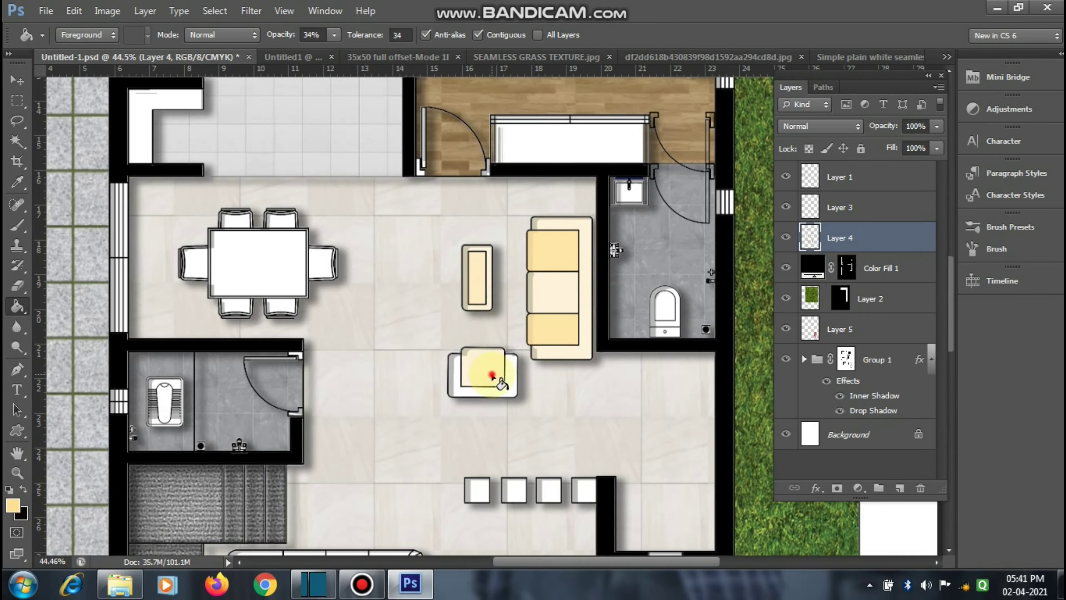
scroll(487, 362, "down", 4)
scroll(440, 298, "up", 3)
left_click(518, 290)
scroll(519, 290, "down", 4)
scroll(474, 171, "up", 5)
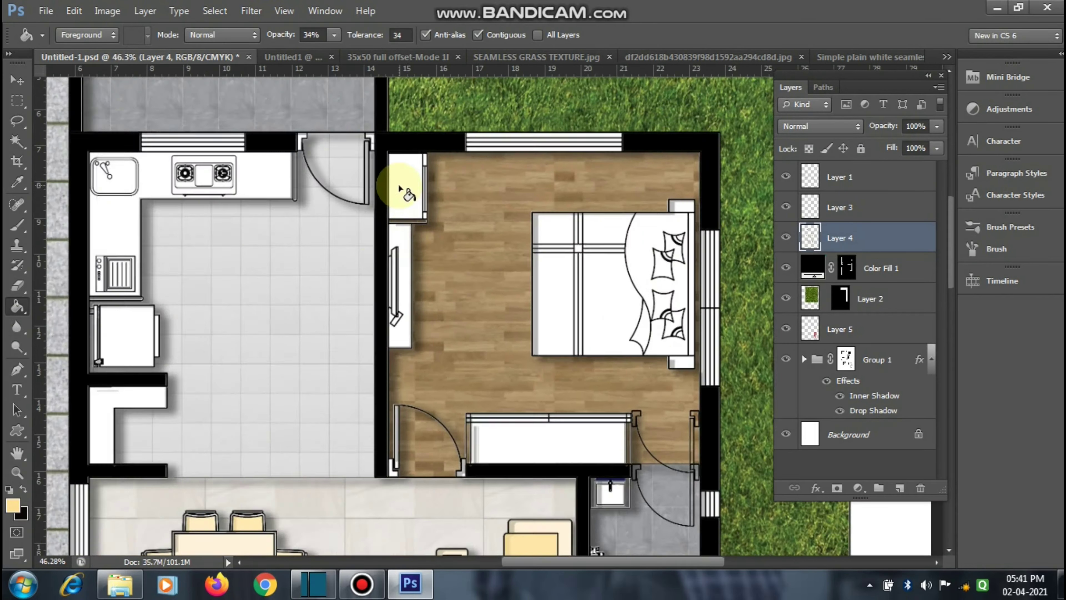
scroll(559, 214, "down", 1)
scroll(559, 214, "up", 1)
left_click(512, 280)
scroll(400, 263, "down", 3)
scroll(401, 263, "down", 1)
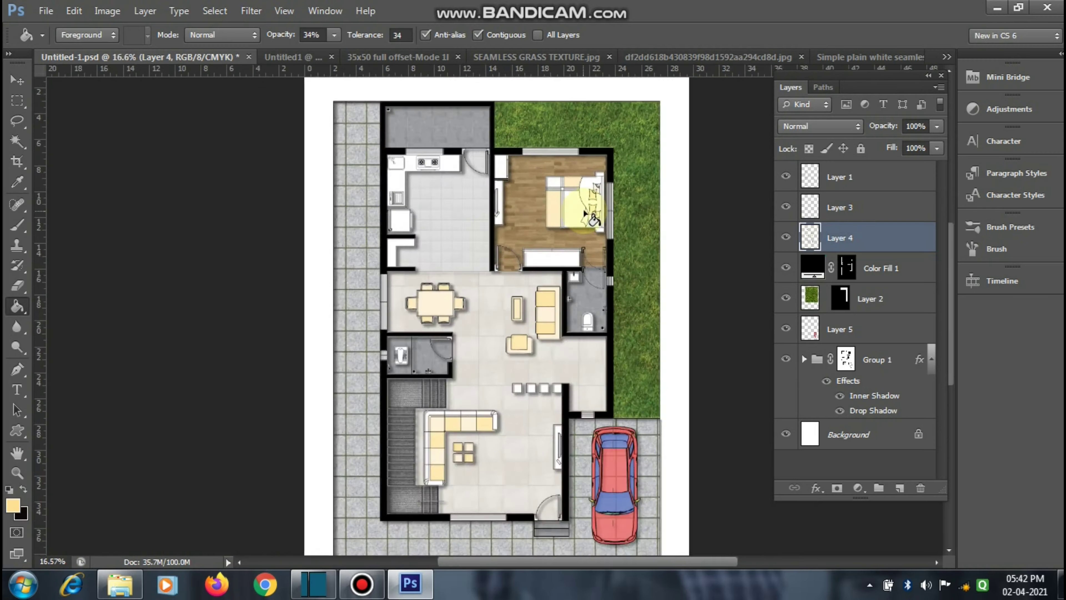
scroll(452, 227, "up", 2)
scroll(450, 306, "down", 2)
scroll(395, 173, "up", 2)
scroll(614, 483, "down", 2)
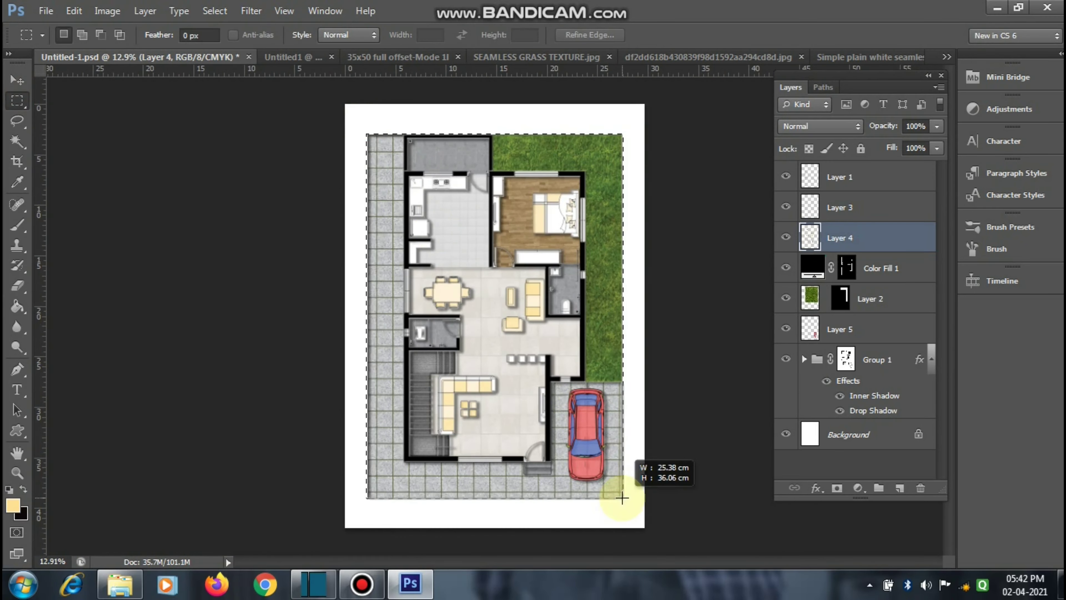
scroll(386, 214, "up", 3)
left_click(559, 270)
key("Escape")
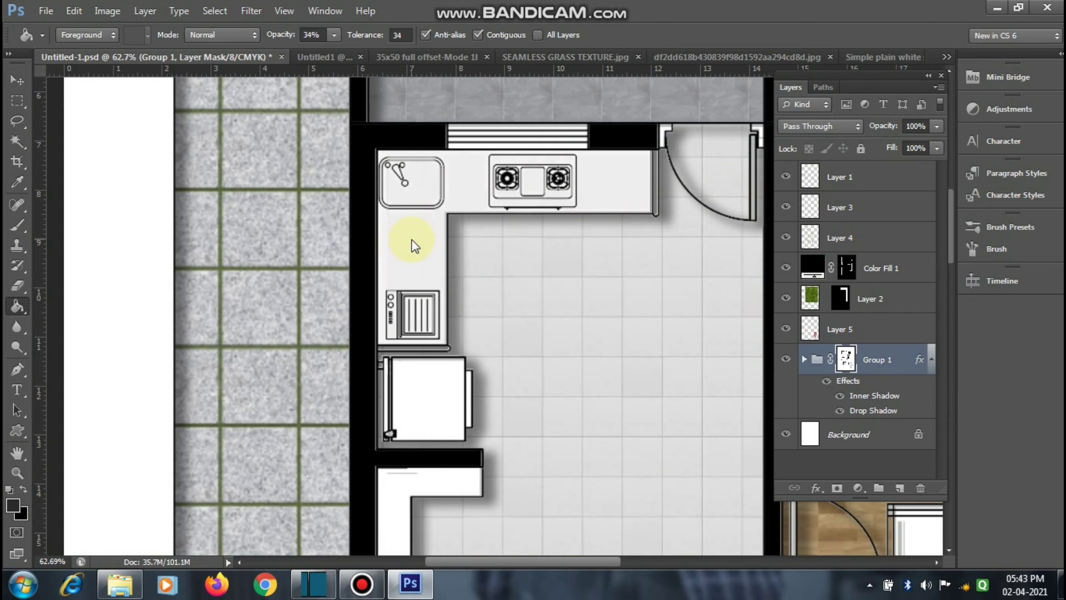
scroll(411, 239, "down", 3)
scroll(411, 239, "up", 3)
left_click(13, 505)
left_click(919, 165)
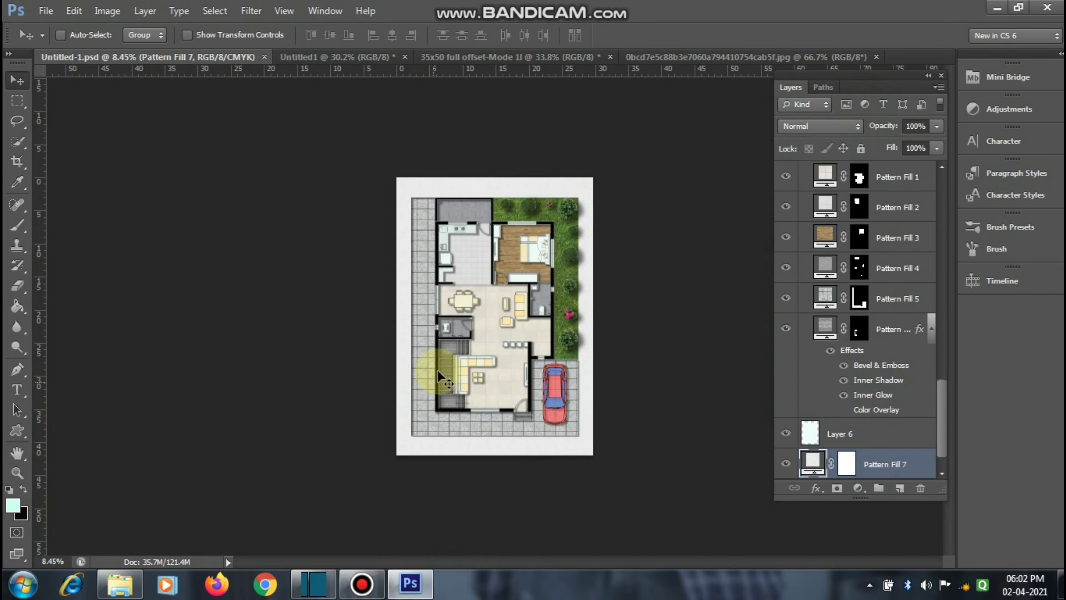
scroll(500, 267, "up", 1)
scroll(488, 434, "up", 2)
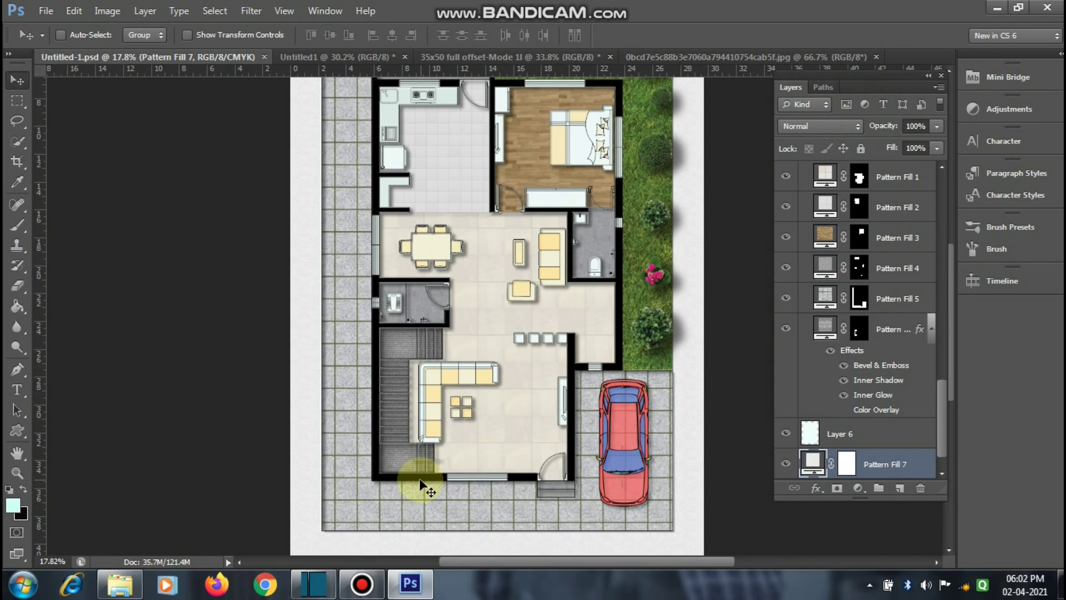
scroll(432, 427, "down", 1)
scroll(475, 264, "up", 1)
scroll(478, 207, "up", 1)
scroll(477, 207, "up", 1)
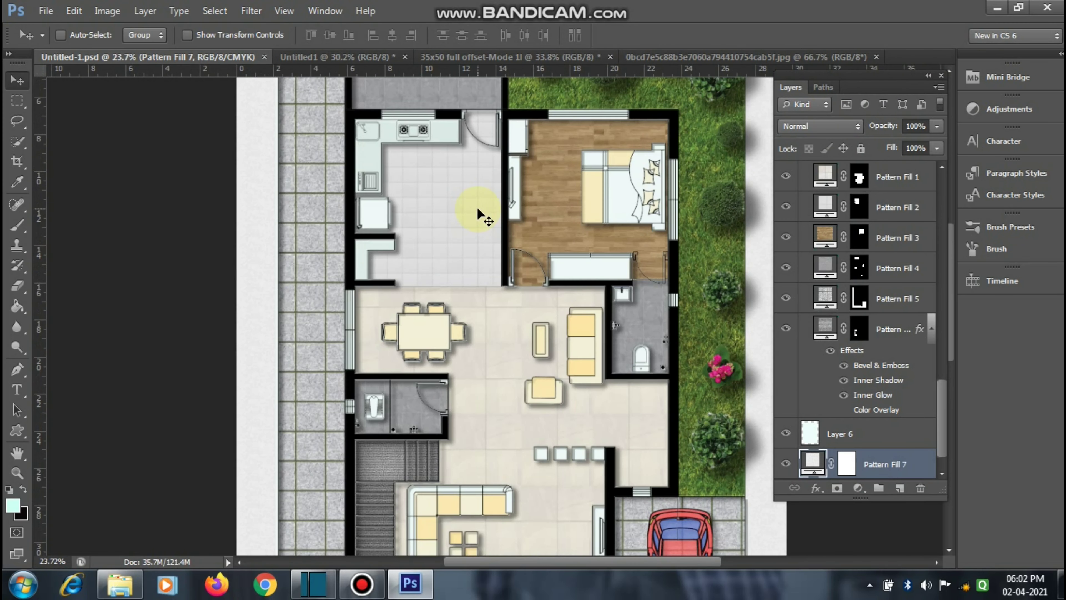
scroll(477, 206, "up", 1)
scroll(467, 252, "down", 2)
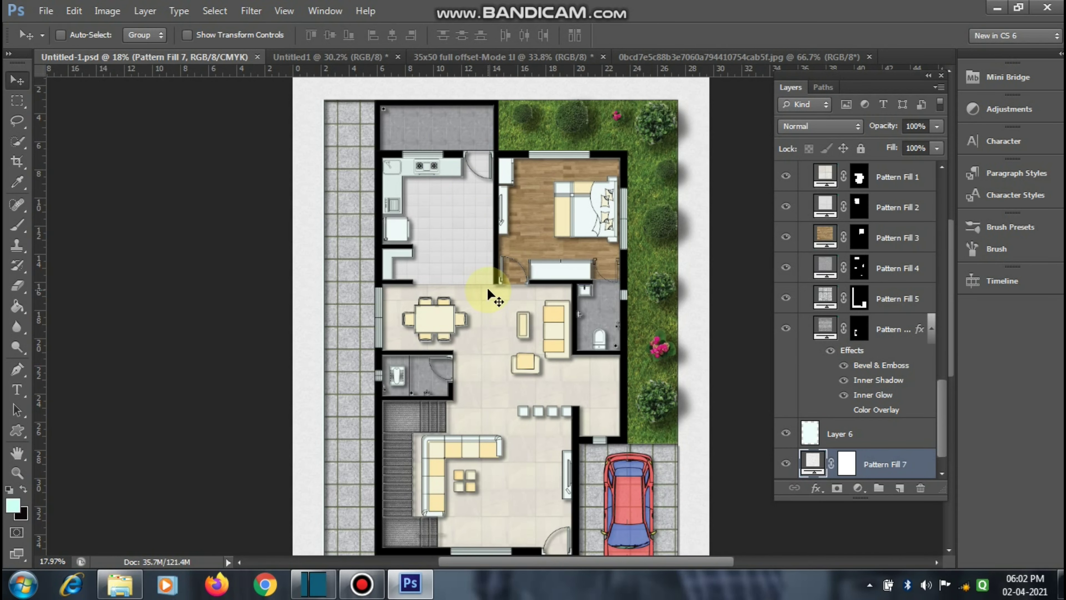
scroll(444, 190, "up", 2)
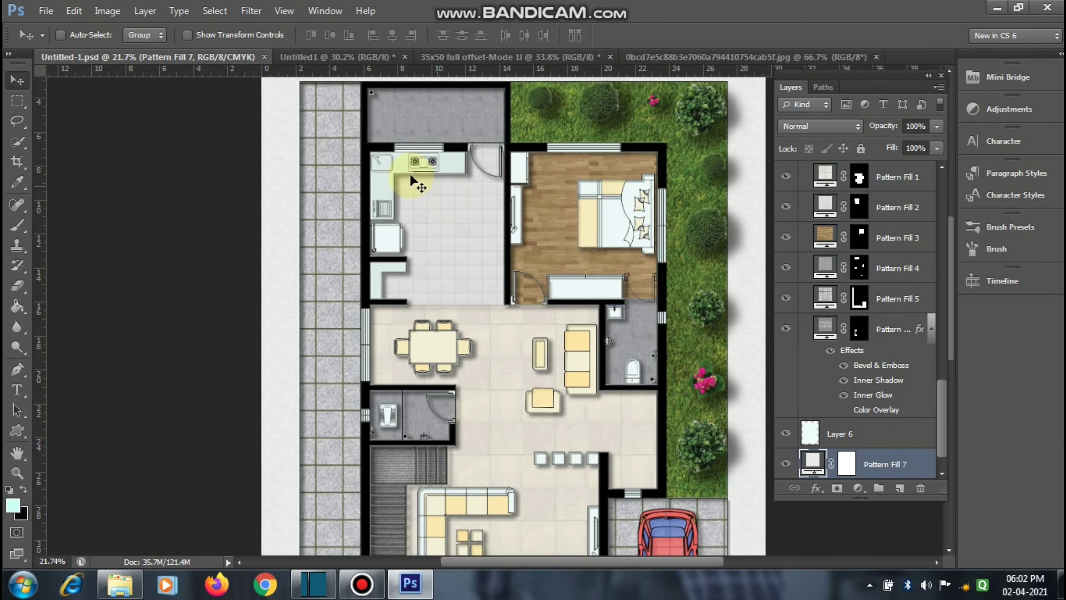
scroll(467, 180, "down", 1)
scroll(467, 181, "down", 1)
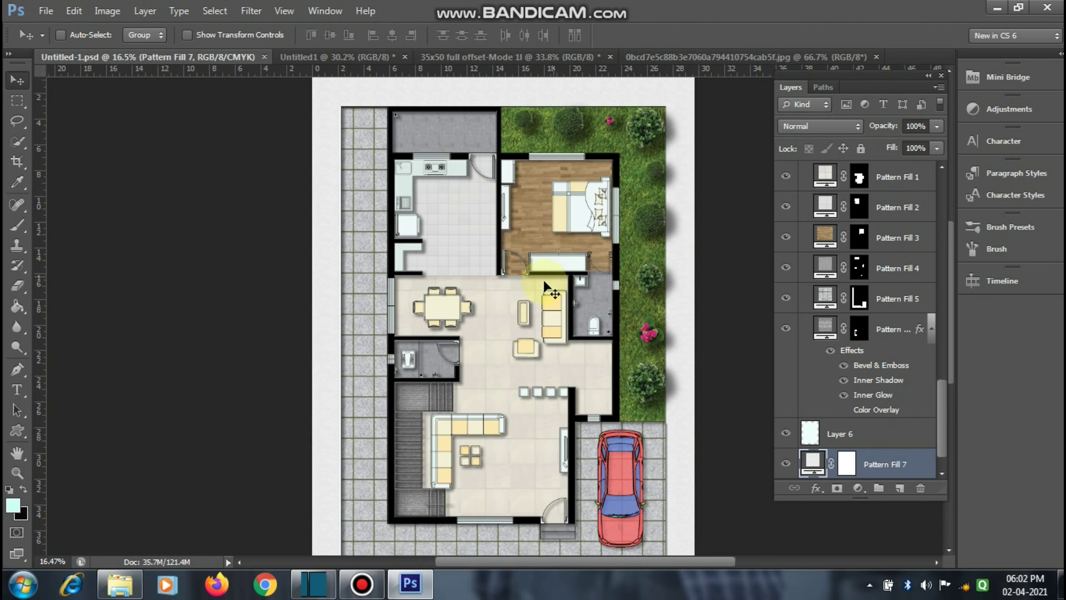
scroll(554, 424, "up", 1)
scroll(522, 370, "up", 1)
scroll(506, 342, "down", 2)
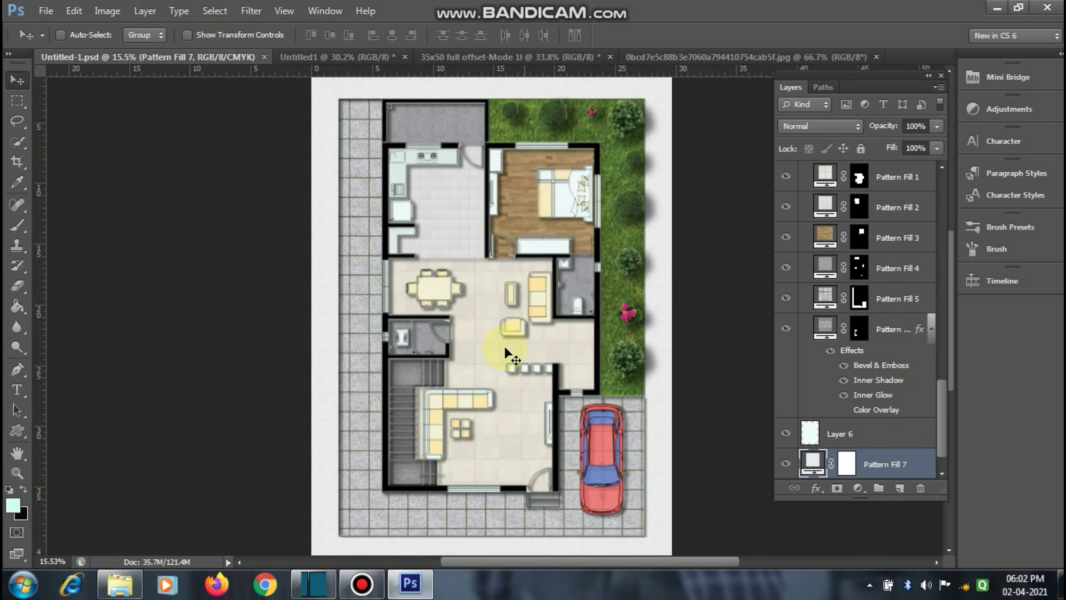
scroll(504, 346, "down", 1)
scroll(502, 224, "up", 1)
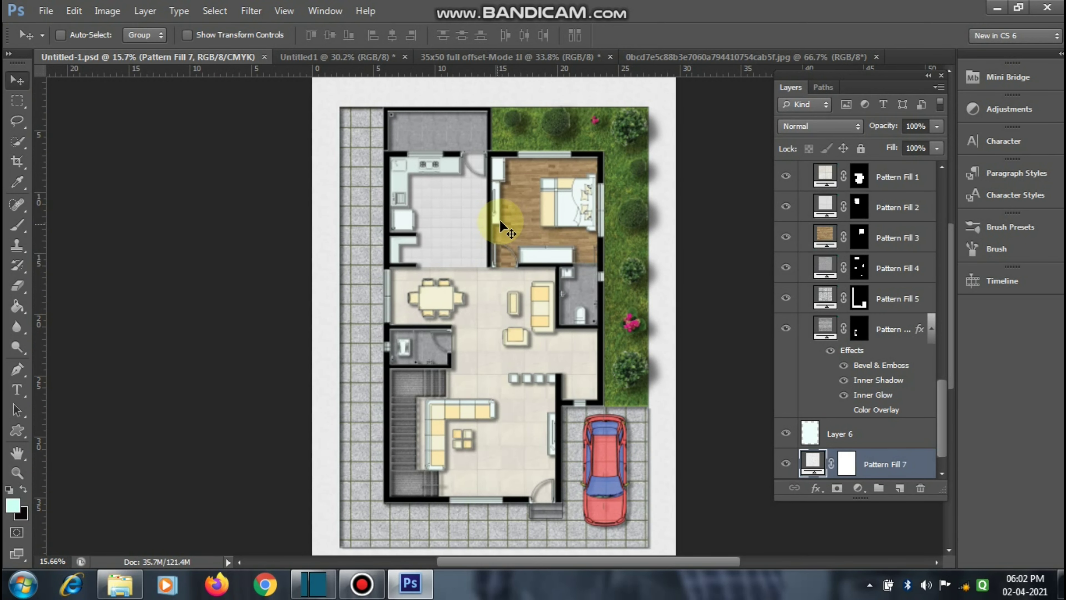
scroll(528, 184, "down", 1)
Step: Start saving a copy of the floor plan in JPEG format
left_click(45, 11)
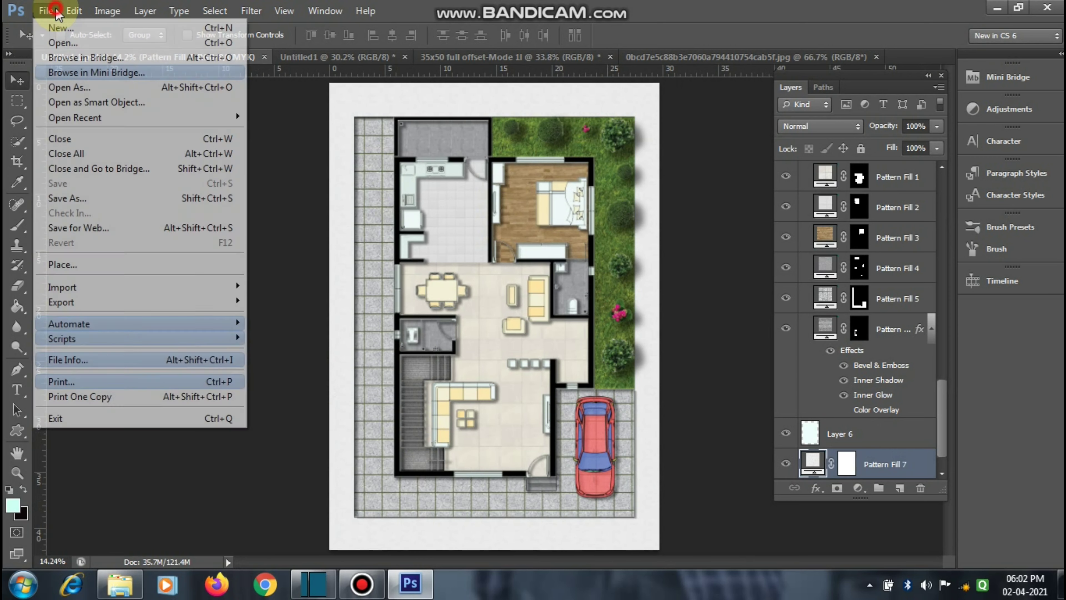
left_click(72, 198)
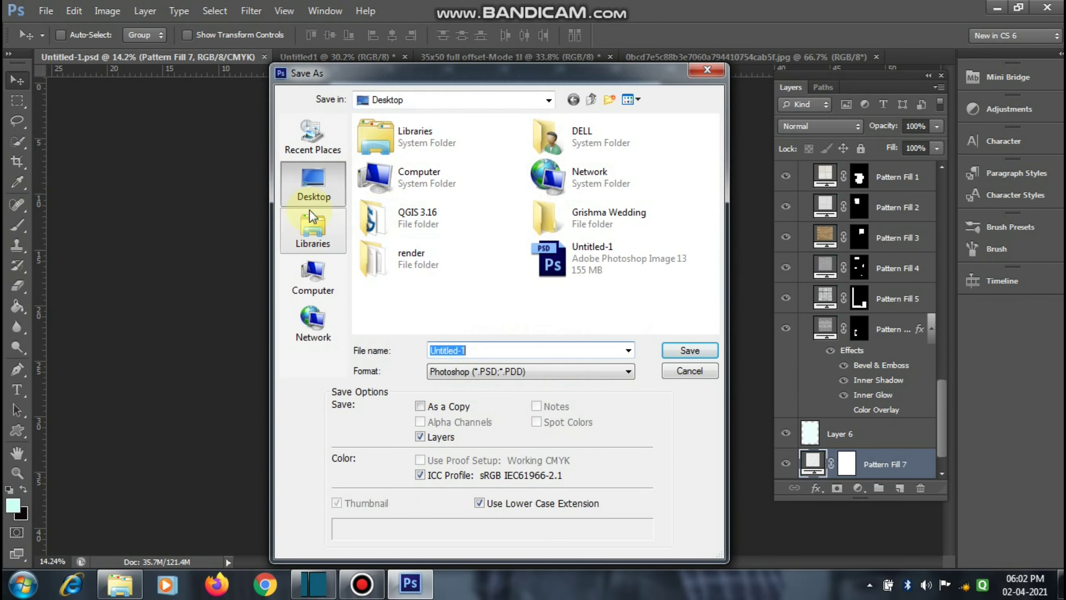
left_click(441, 371)
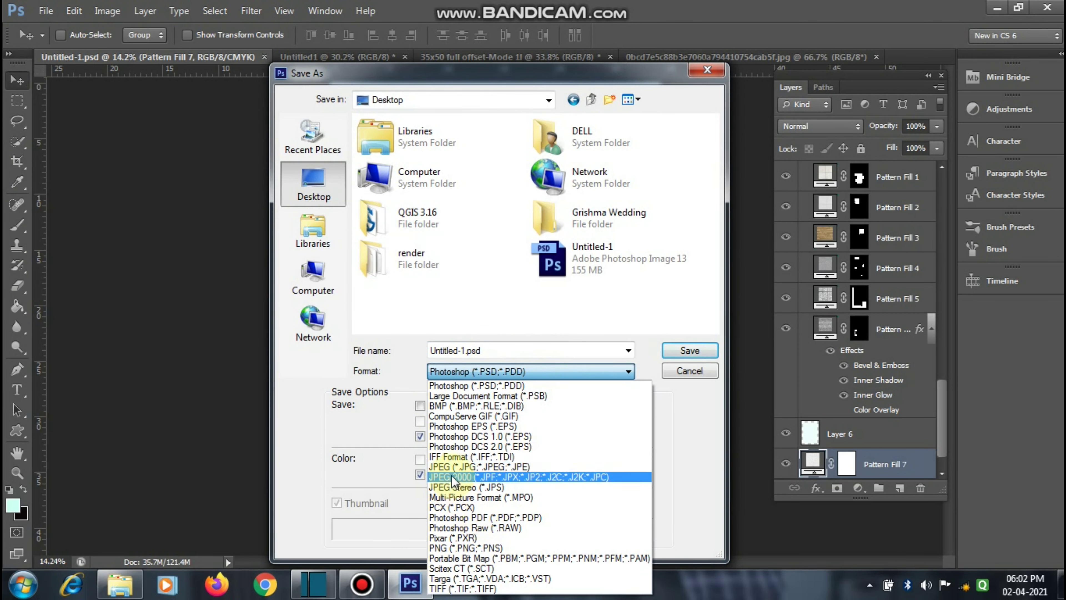
left_click(465, 465)
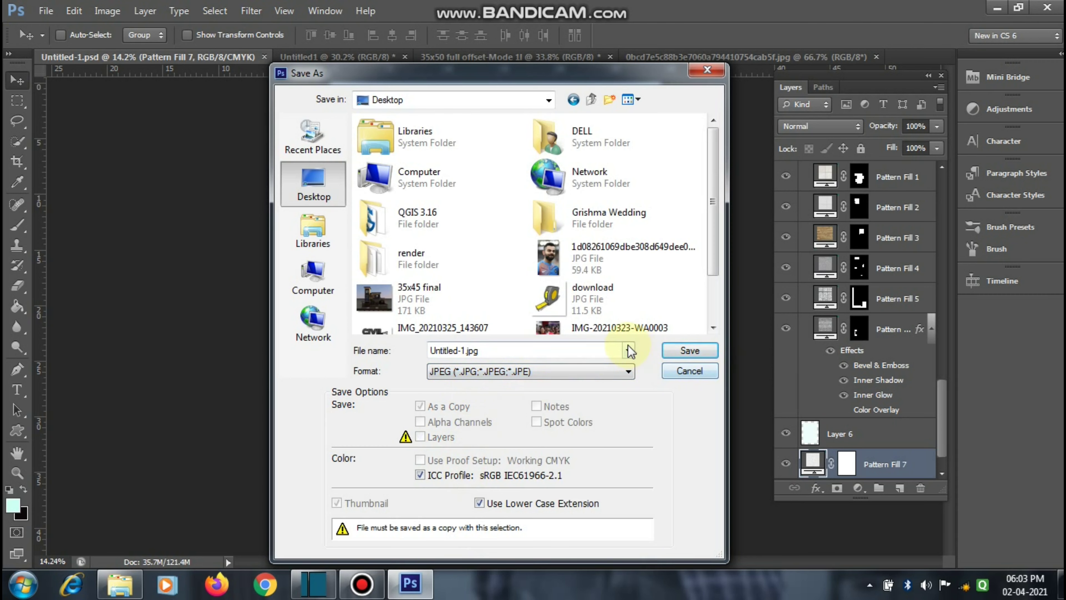
Step: Save Untitled-1.jpg to the Desktop at quality 12 Maximum, then minimize Photoshop
left_click(529, 353)
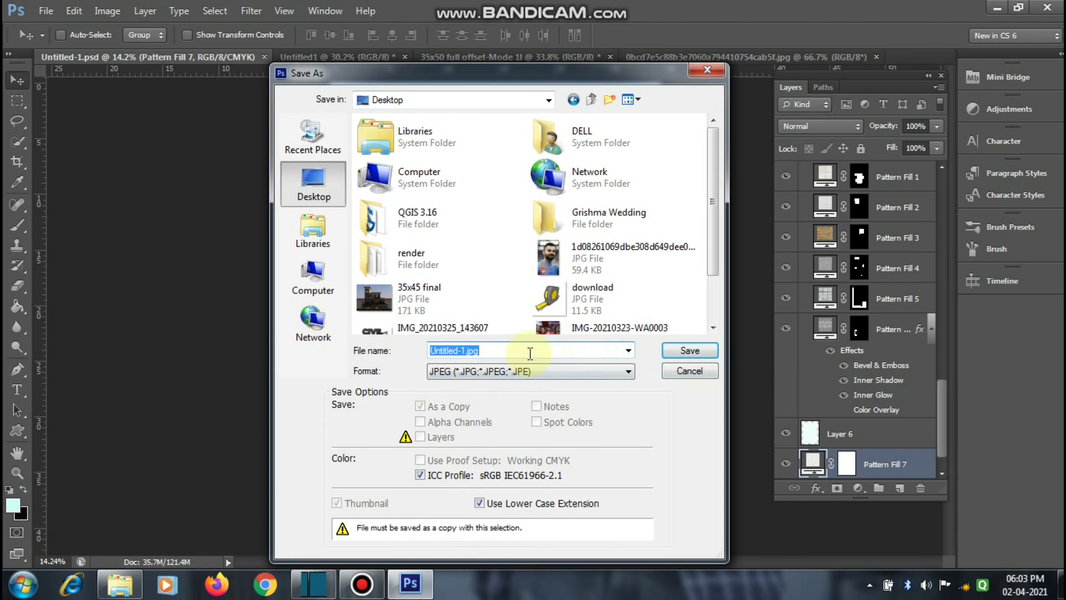
type("rend")
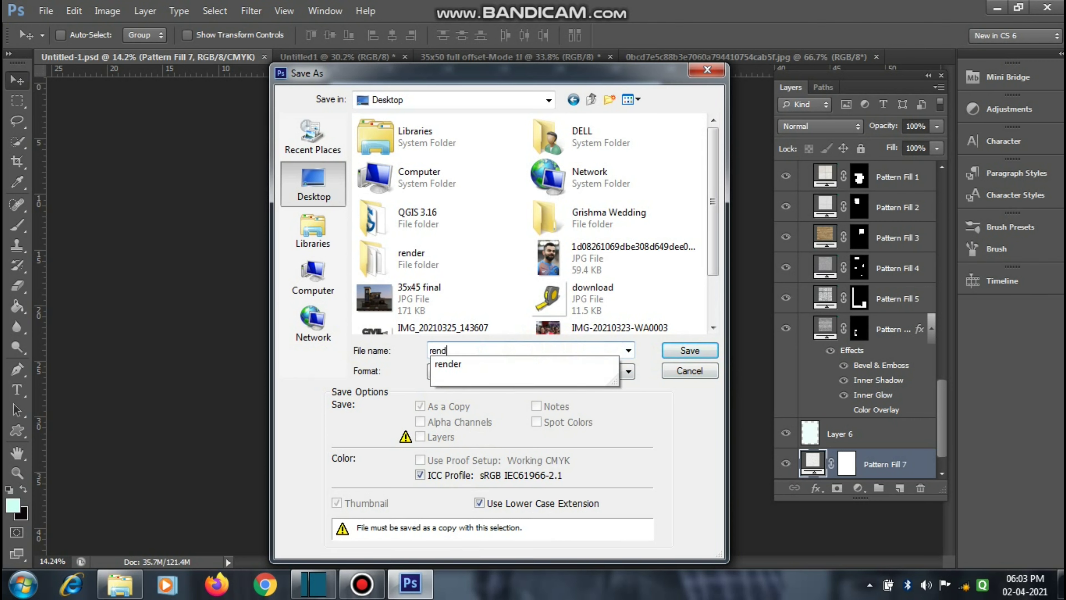
type("er")
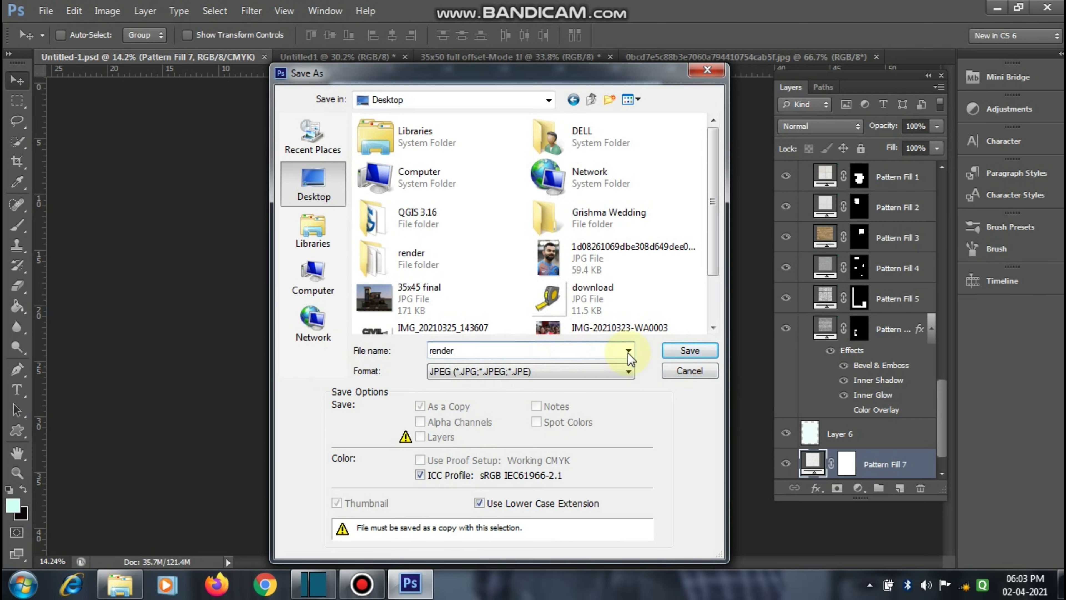
left_click(672, 360)
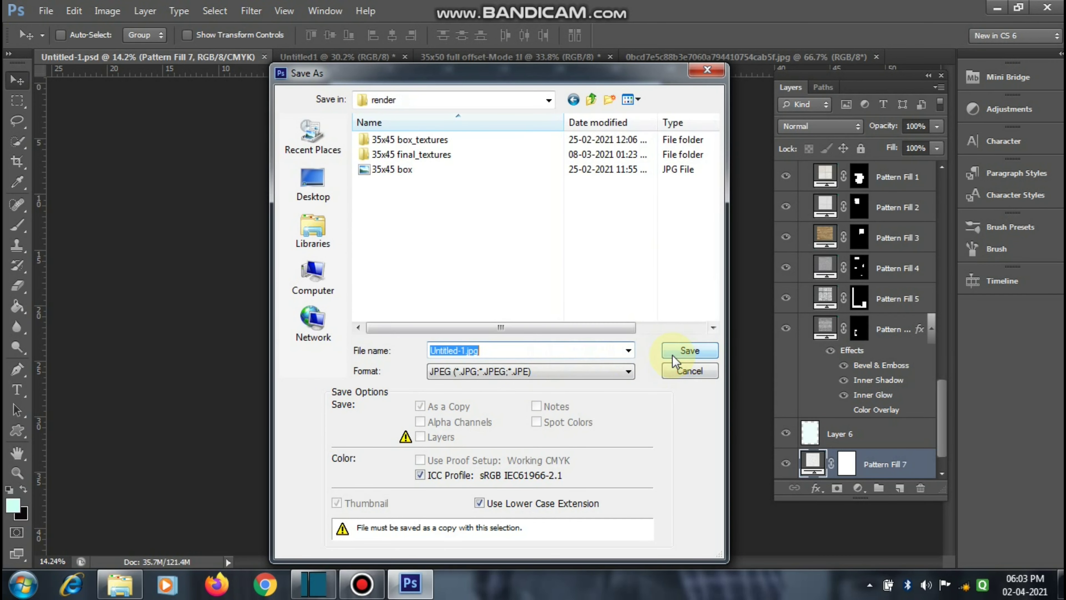
left_click(317, 192)
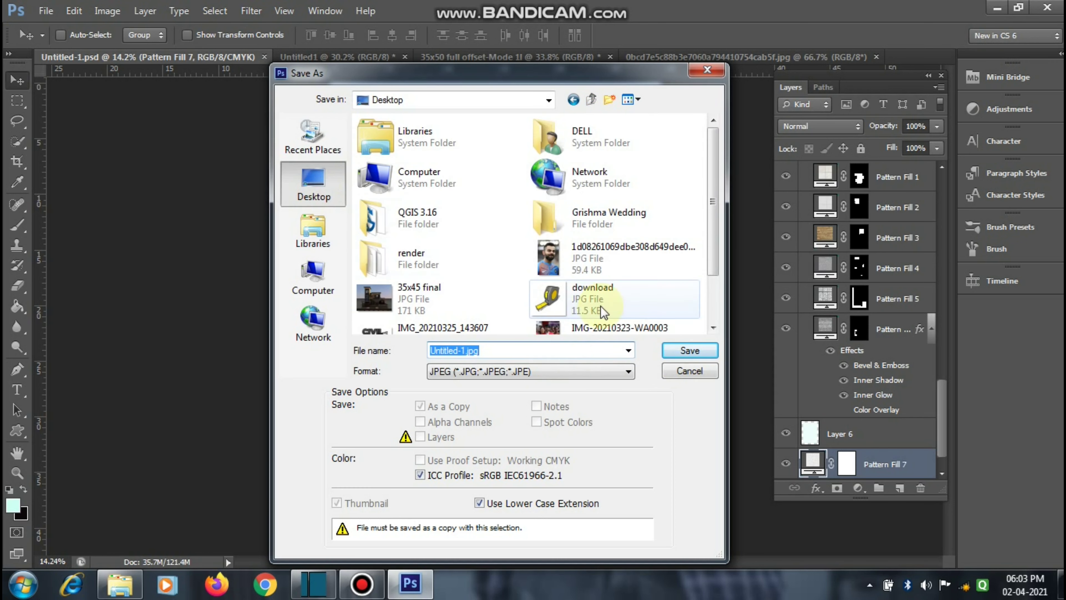
left_click(672, 352)
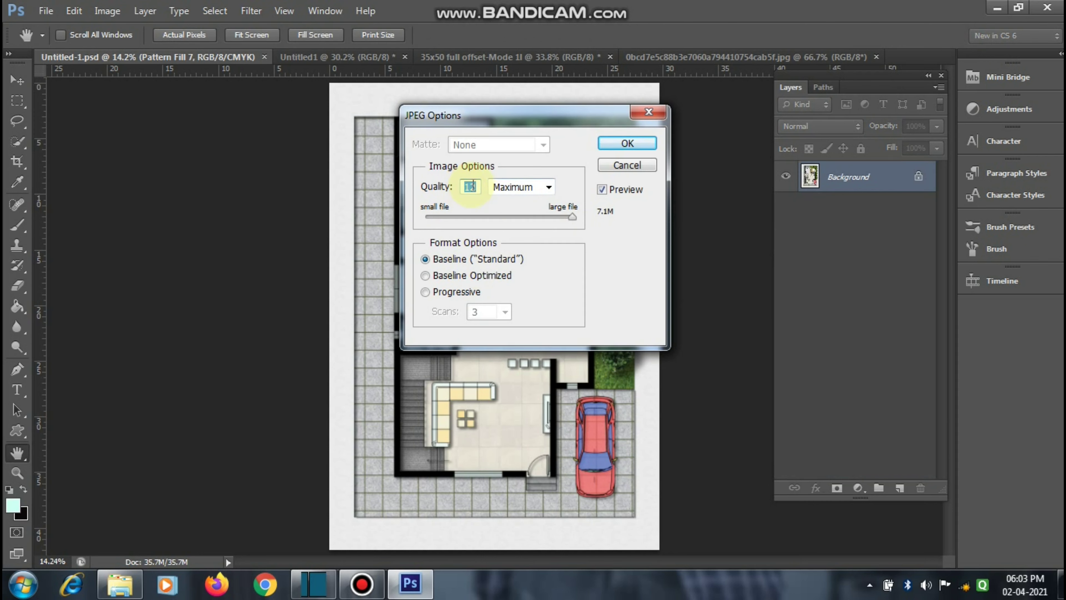
left_click(609, 143)
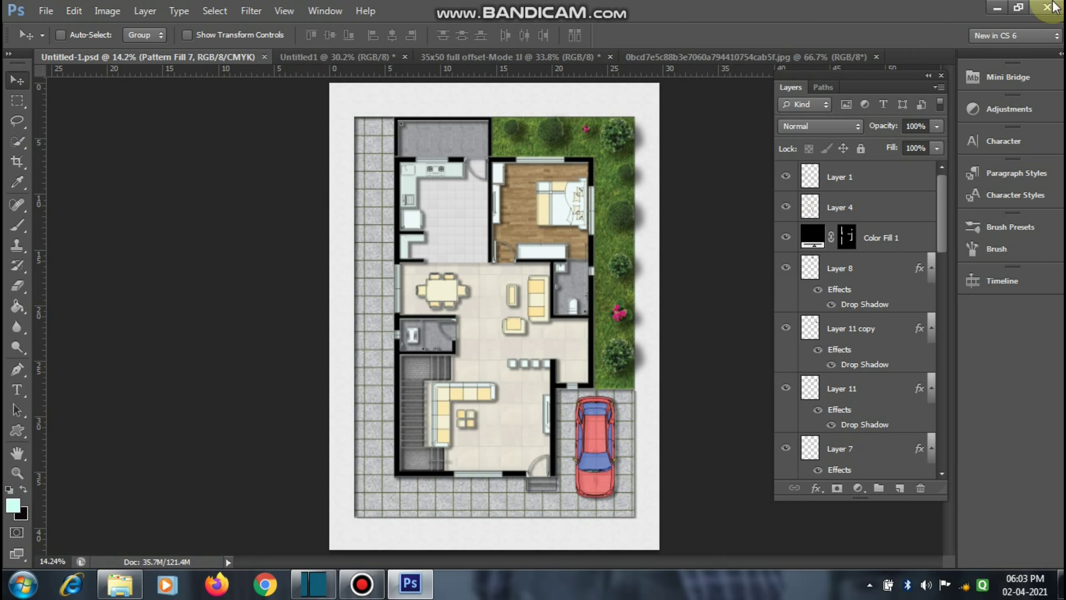
left_click(996, 8)
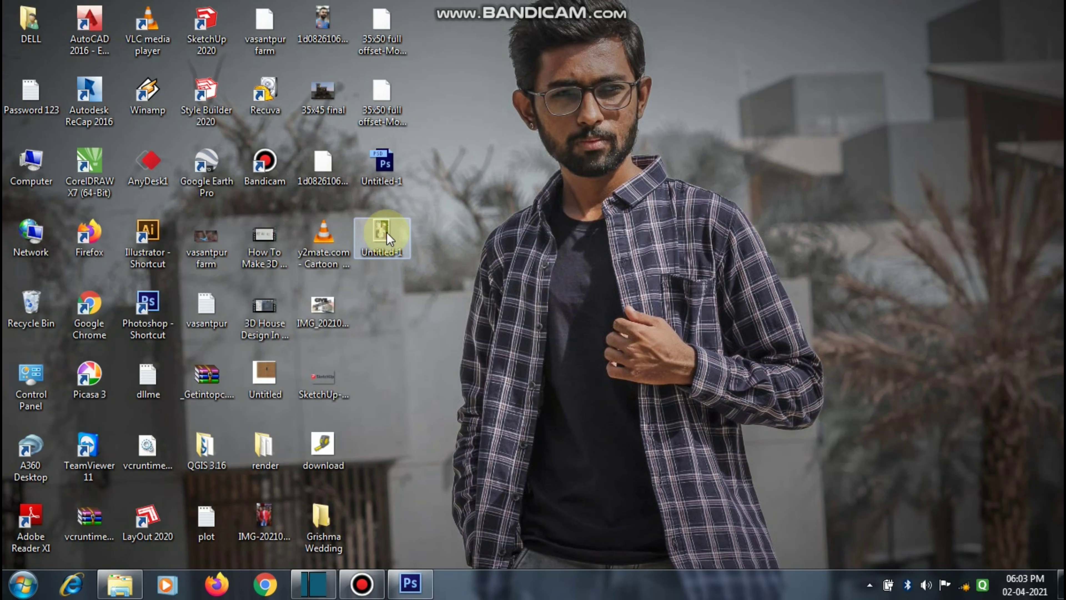
double_click(379, 237)
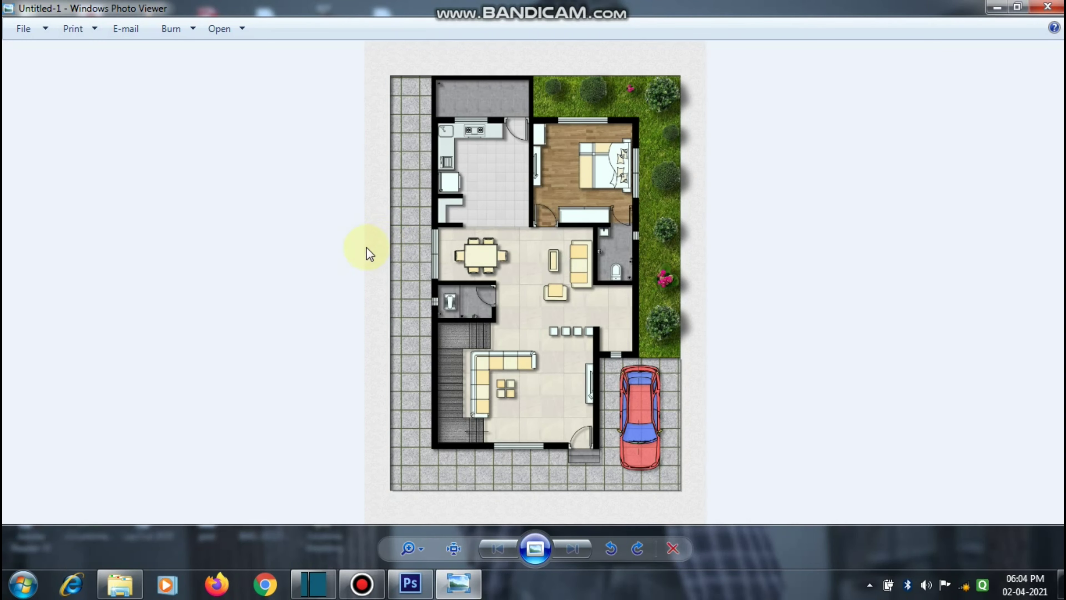
scroll(536, 372, "up", 2)
scroll(436, 351, "down", 2)
scroll(545, 126, "up", 5)
scroll(424, 201, "down", 4)
scroll(425, 168, "down", 1)
scroll(515, 361, "up", 2)
scroll(445, 341, "down", 2)
scroll(556, 243, "up", 1)
scroll(493, 329, "down", 1)
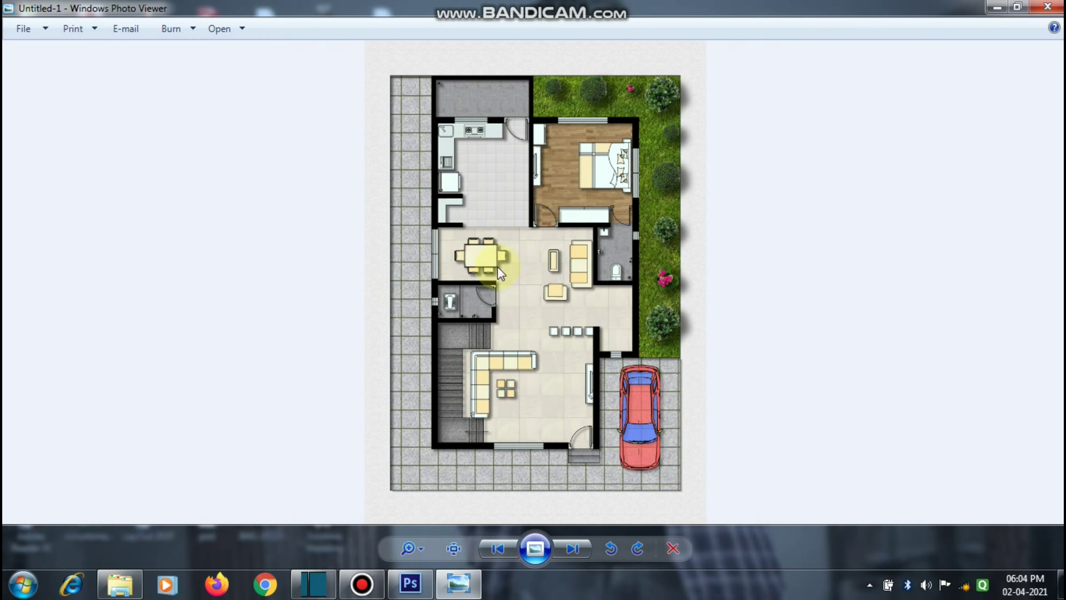
scroll(563, 330, "up", 1)
scroll(552, 317, "down", 1)
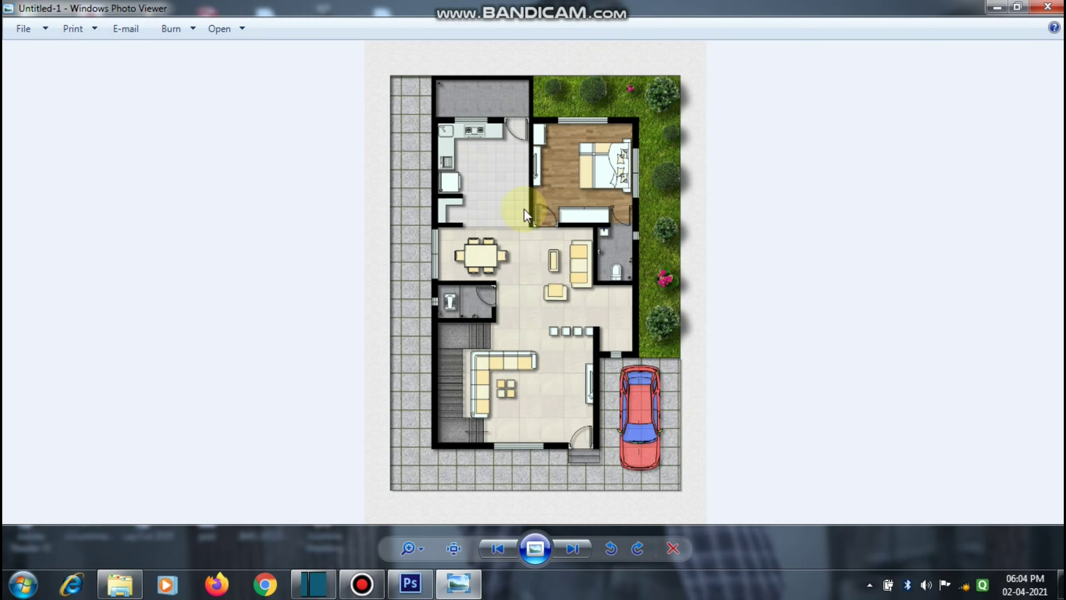
left_click(1048, 6)
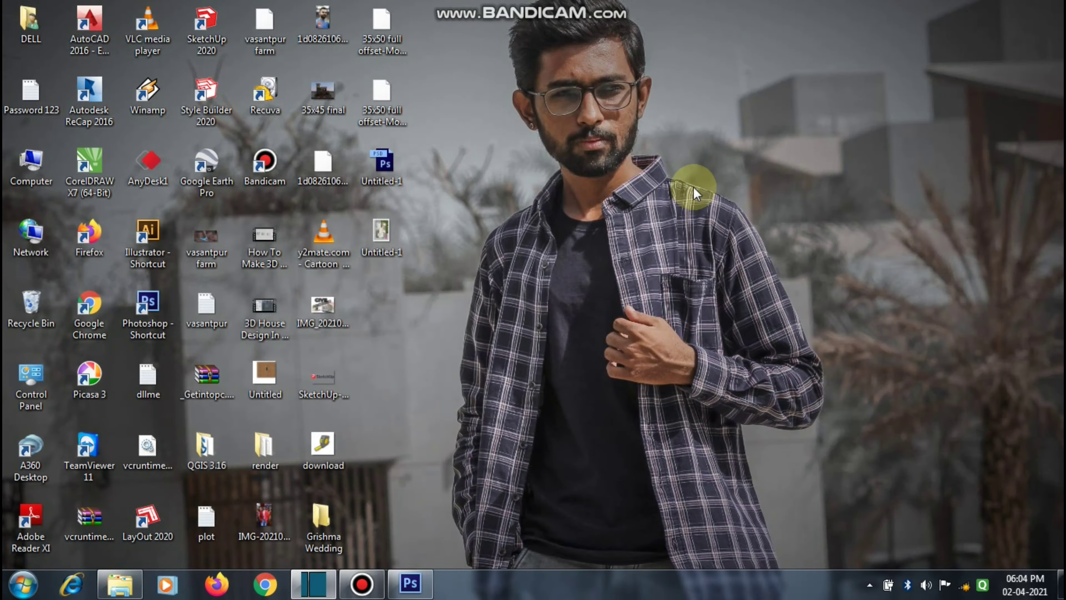